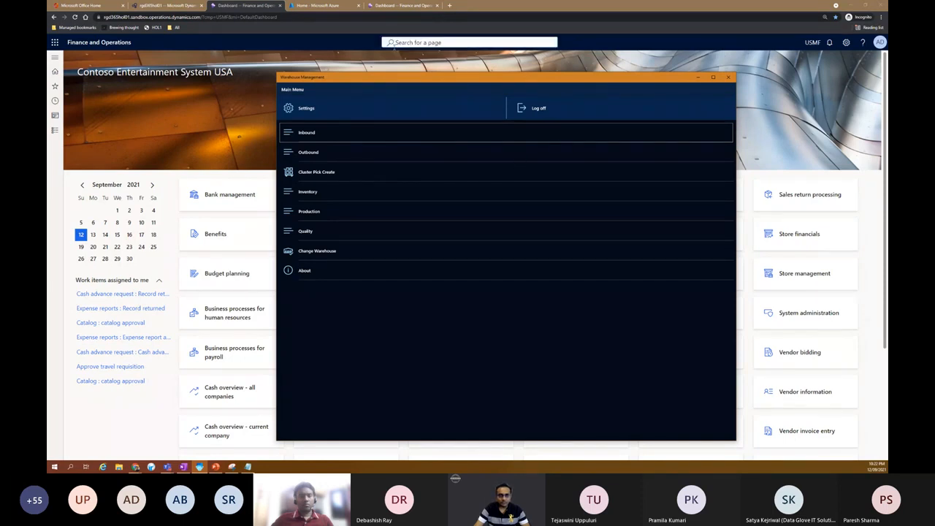
- In the Azure portal's App registrations, create a new application registration named UGINDIA
key("ctrl+Tab")
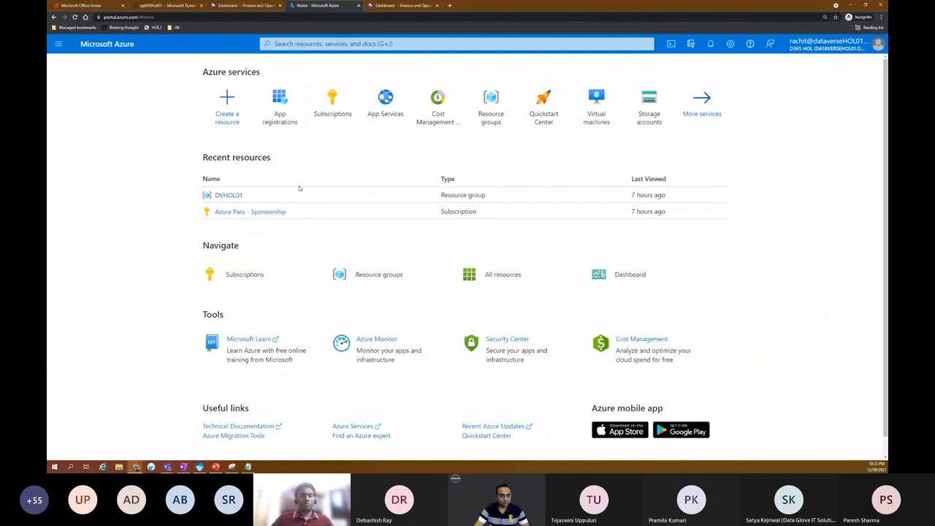
left_click(278, 106)
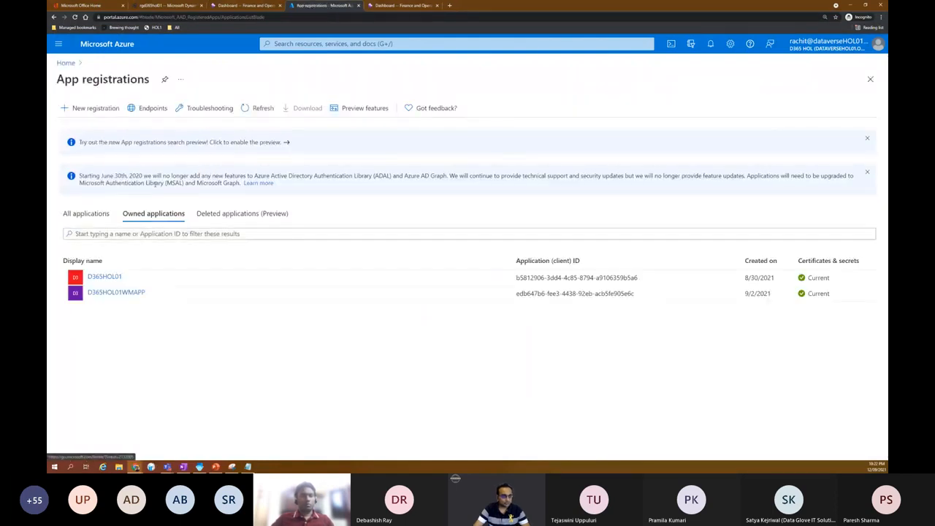
left_click(110, 109)
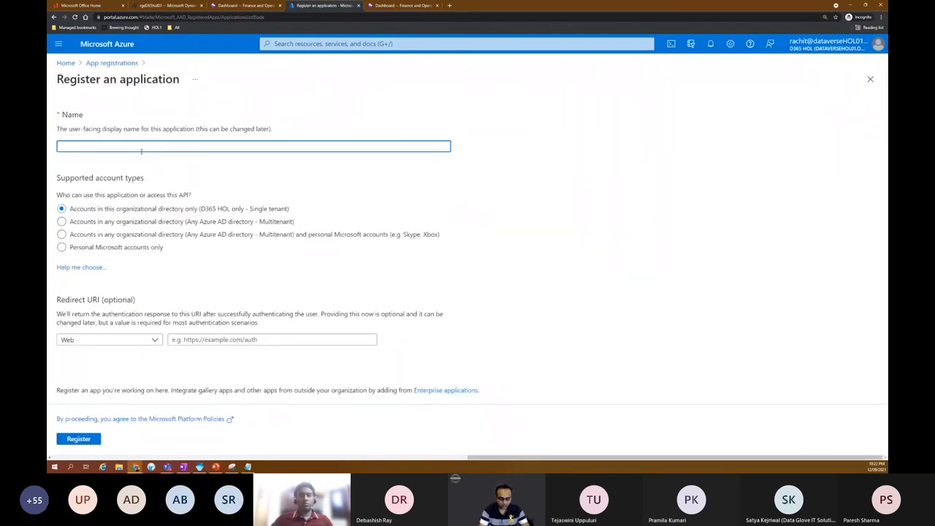
type("UGINDIA")
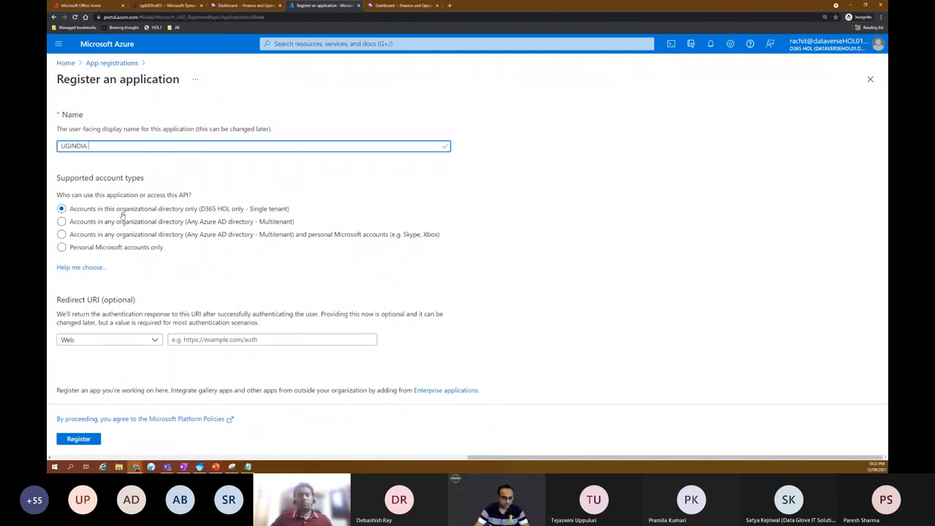
left_click(89, 438)
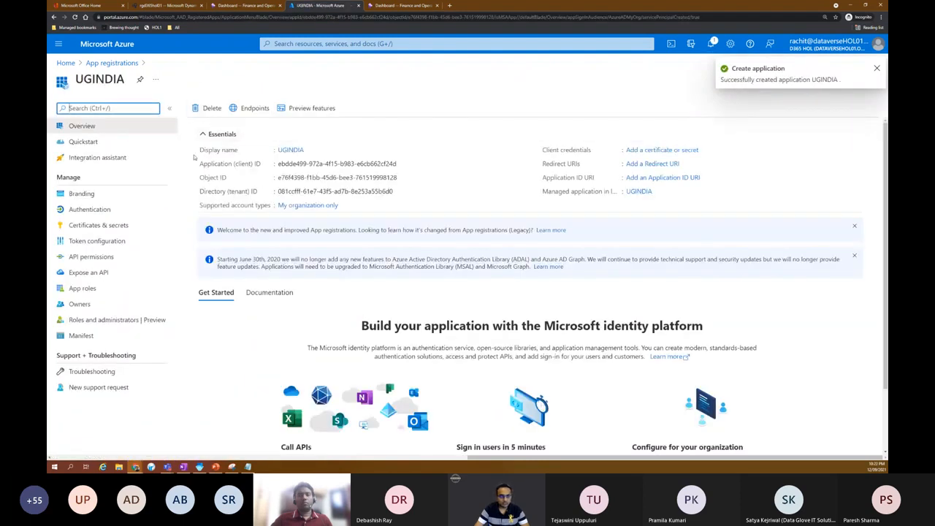
- Select UGINDIA's Application (client) ID on the Overview, then go to Certificates & secrets
left_click_drag(278, 166, 395, 163)
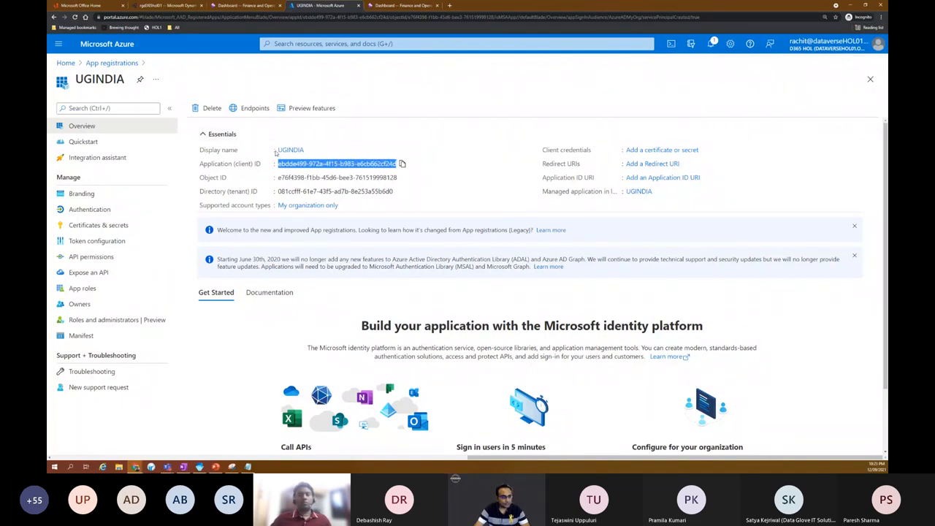
left_click(120, 225)
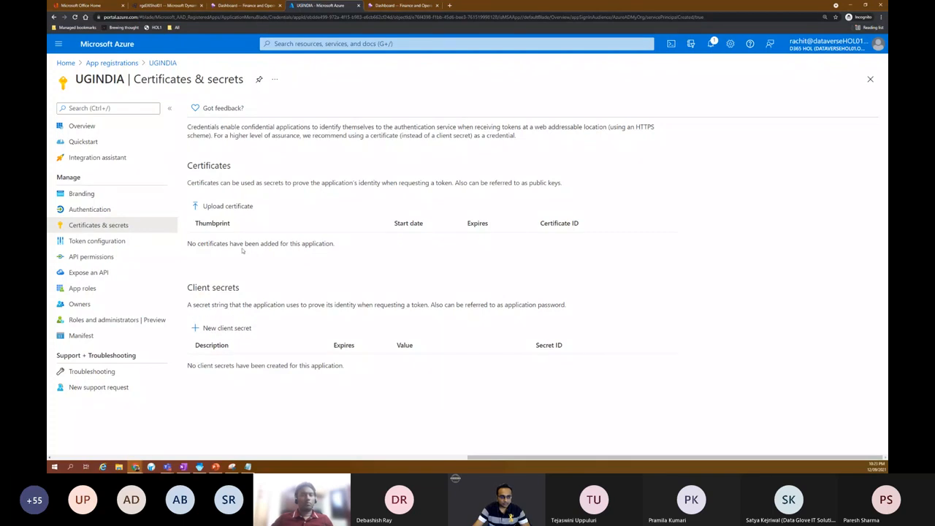
- Add a new client secret described as 'Secret', expiring 3/12/2022
left_click(226, 330)
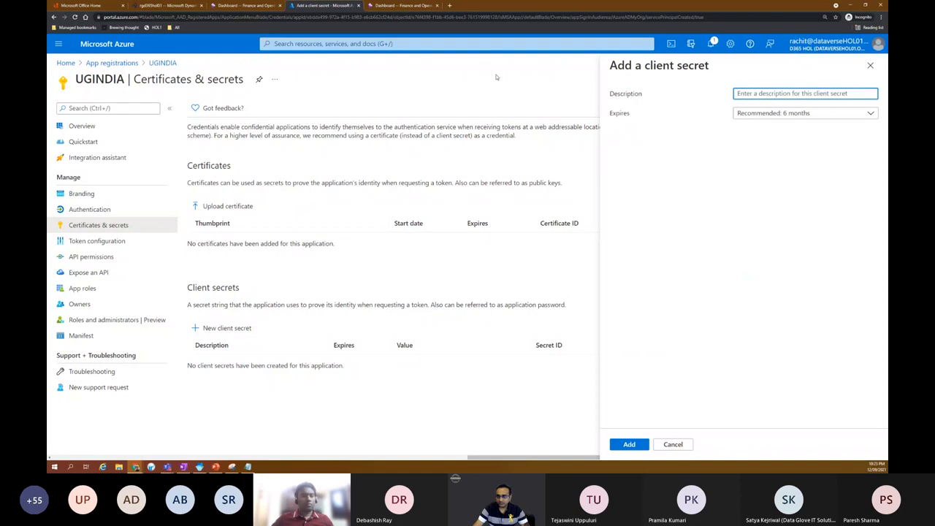
type("S")
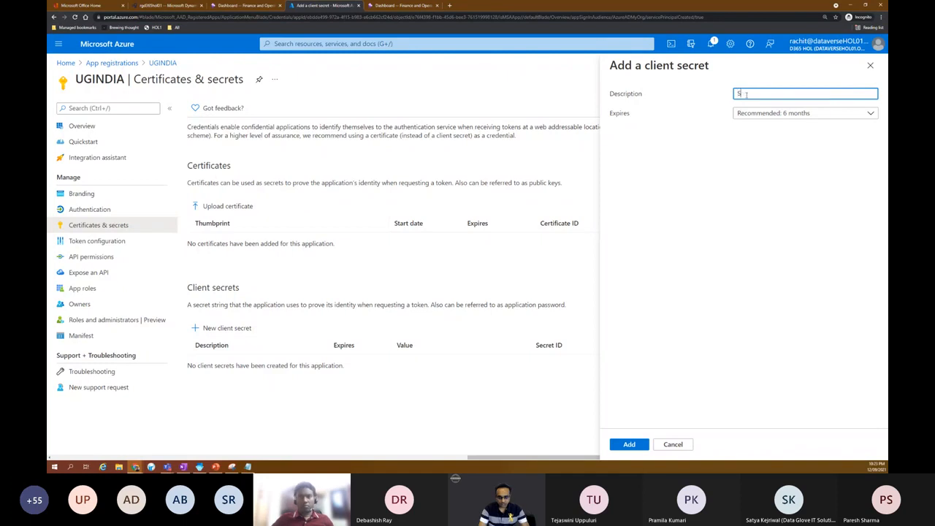
type("ecreat")
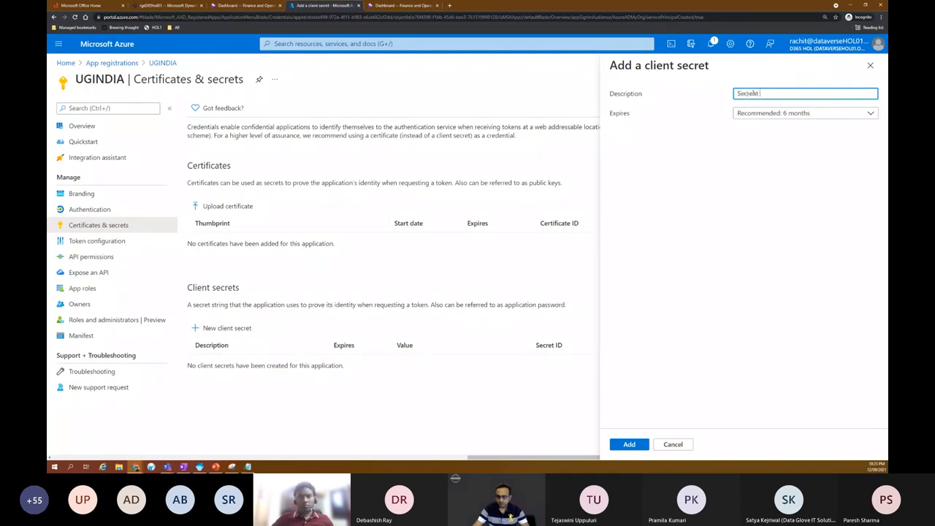
key("BackSpace")
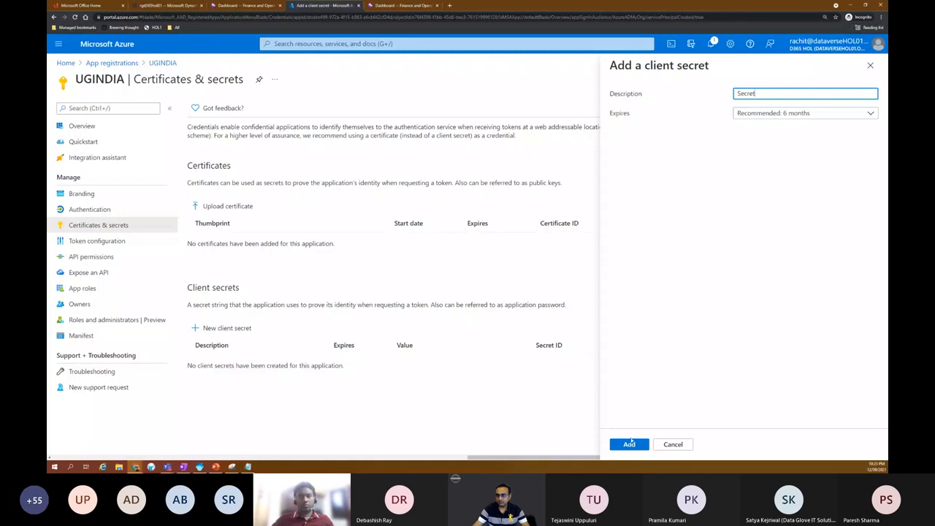
left_click(629, 443)
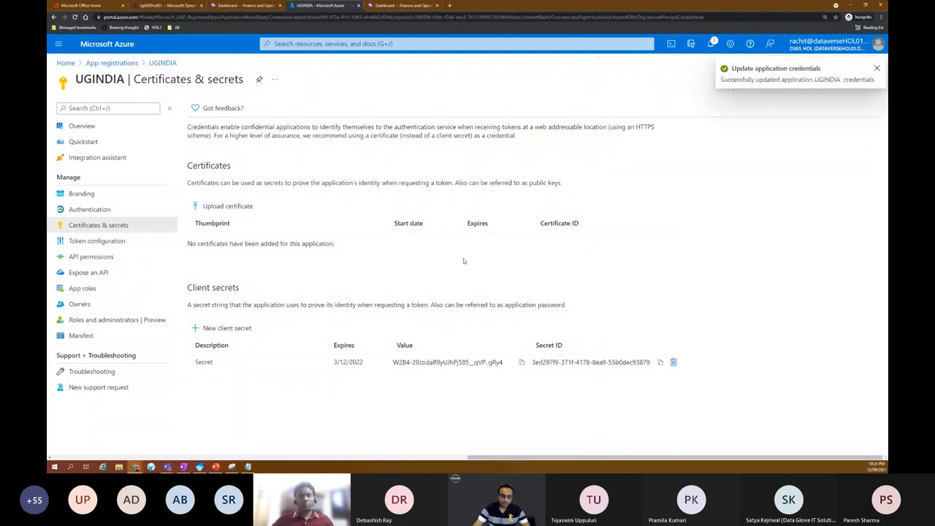
- Copy the new secret's value and return to the Finance and Operations tab
left_click(496, 362)
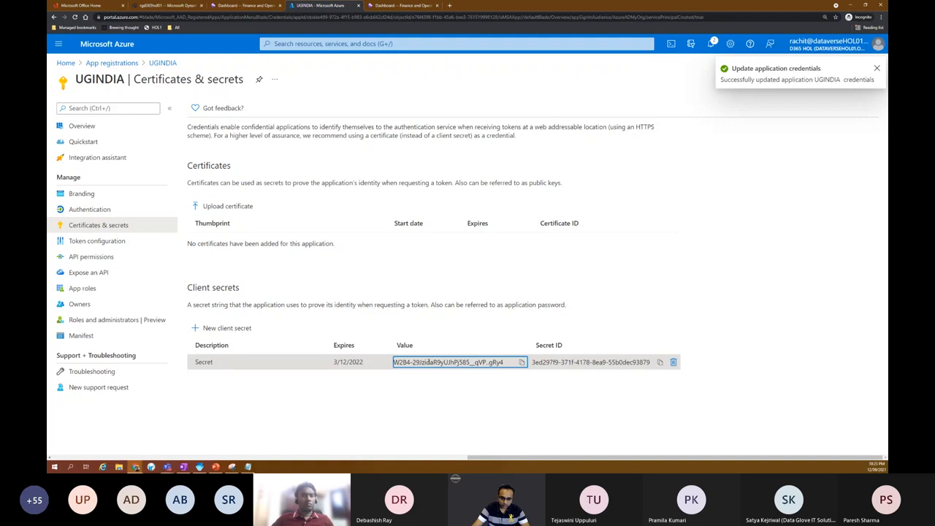
double_click(428, 361)
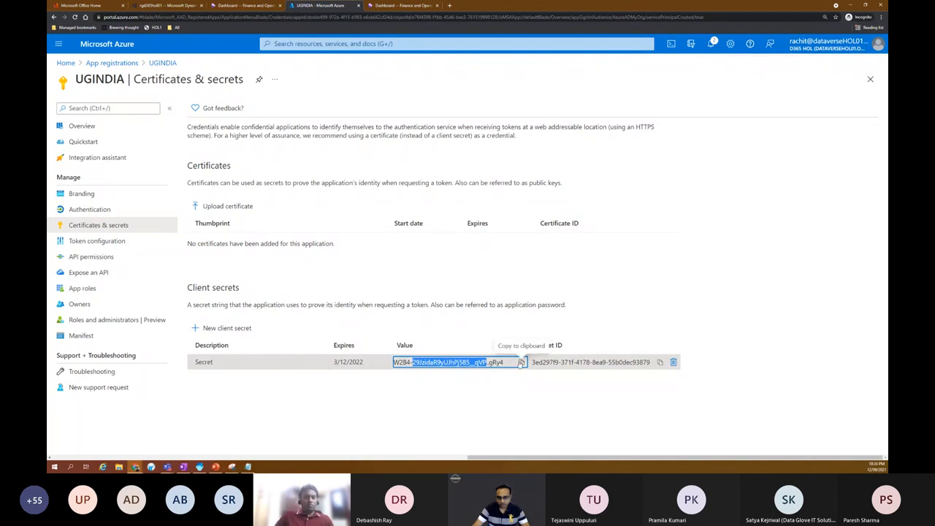
left_click(633, 322)
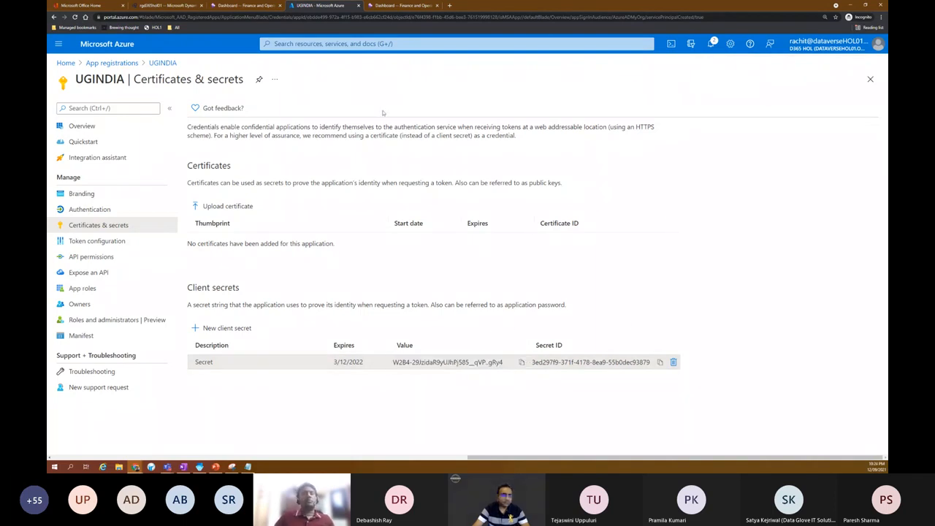
left_click(251, 5)
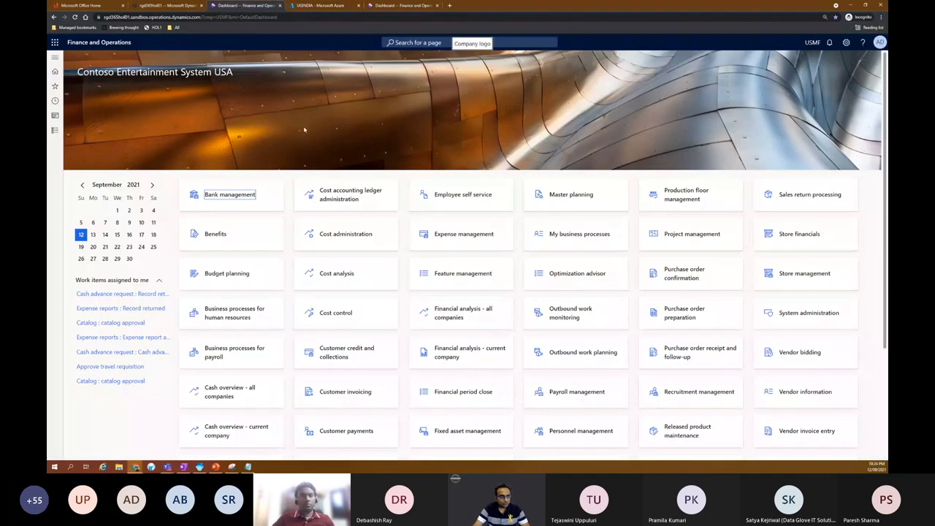
- Open Feature management from Recent and show the All features list
left_click(55, 56)
left_click(95, 116)
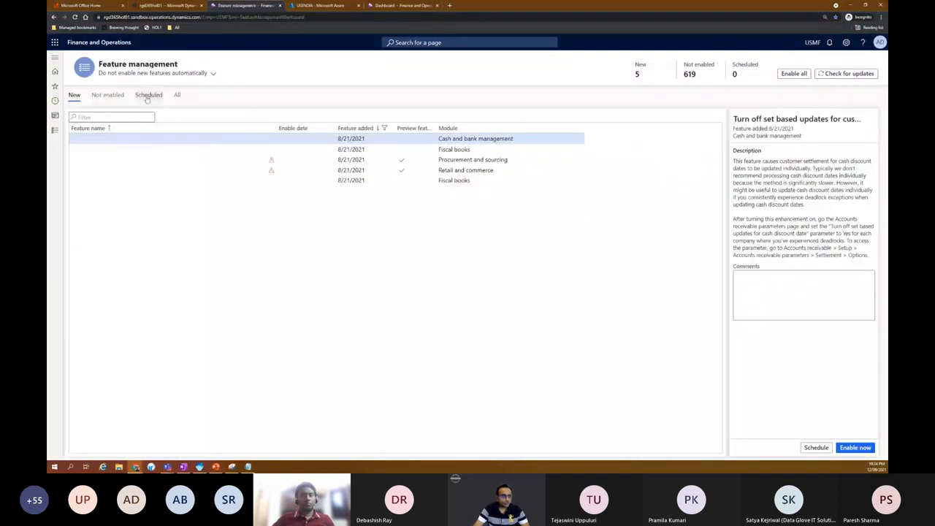
left_click(177, 95)
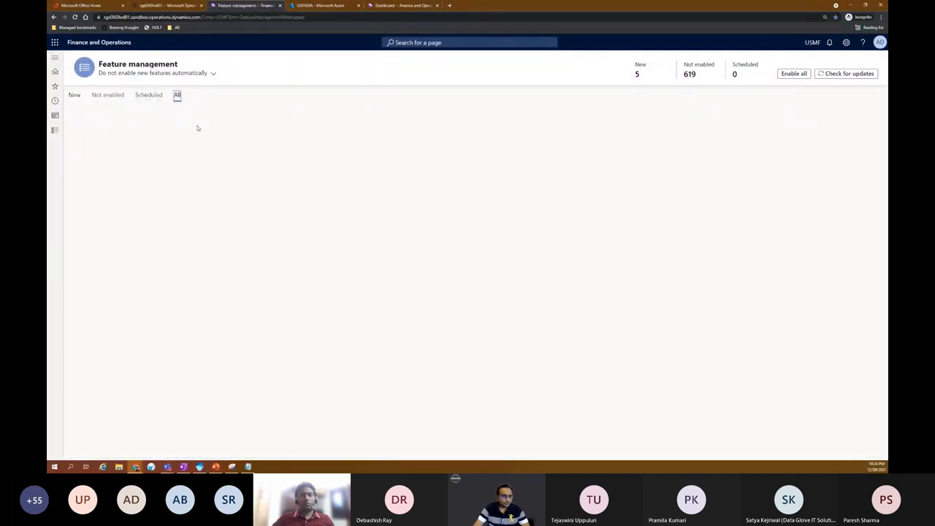
- Sort features by Enable date, newest first, and select the new warehouse app feature
left_click(370, 130)
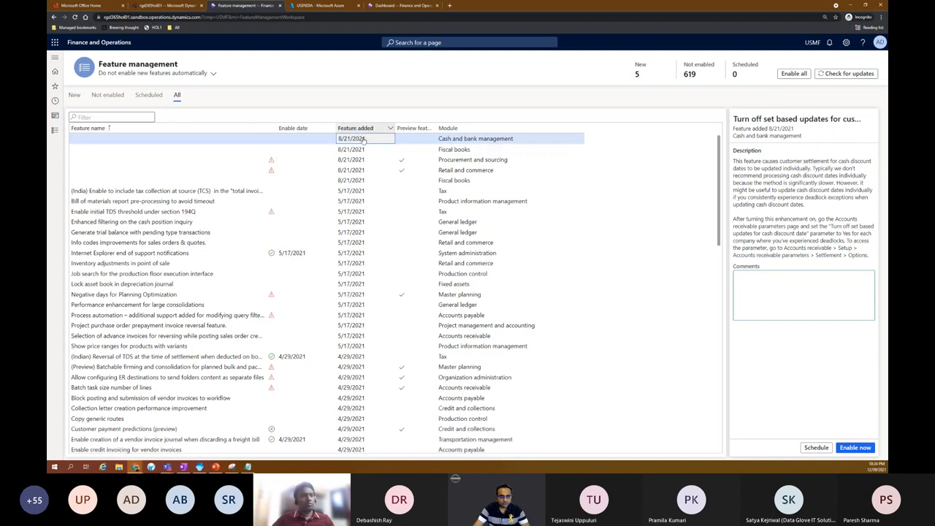
left_click(363, 129)
left_click(358, 152)
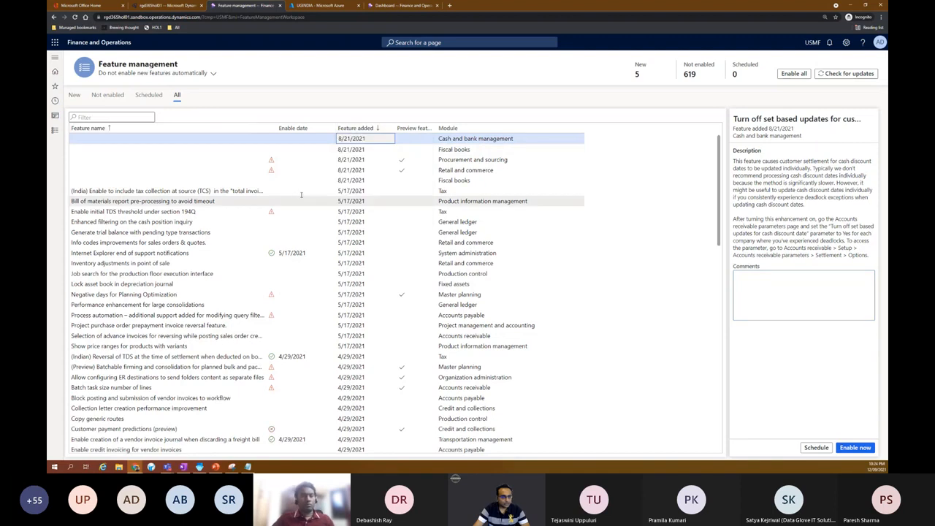
left_click(376, 129)
left_click(380, 151)
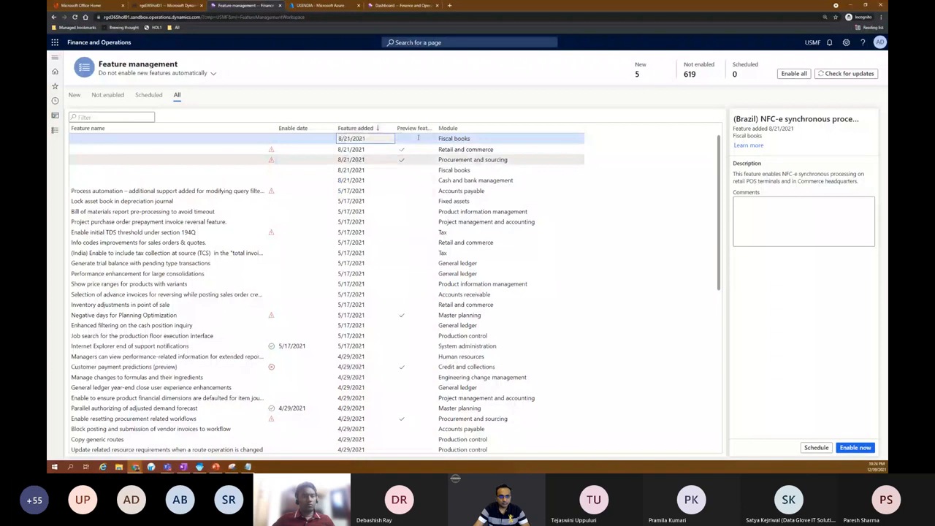
left_click(331, 135)
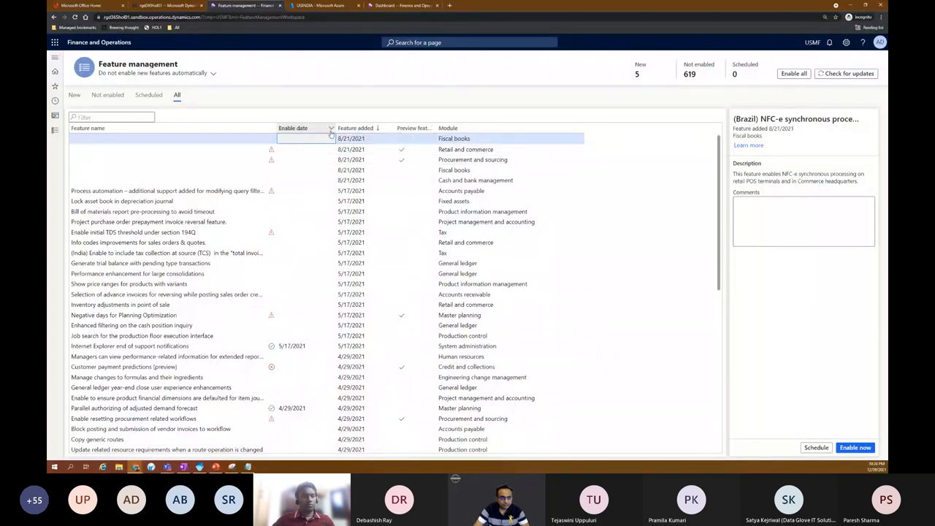
left_click(314, 152)
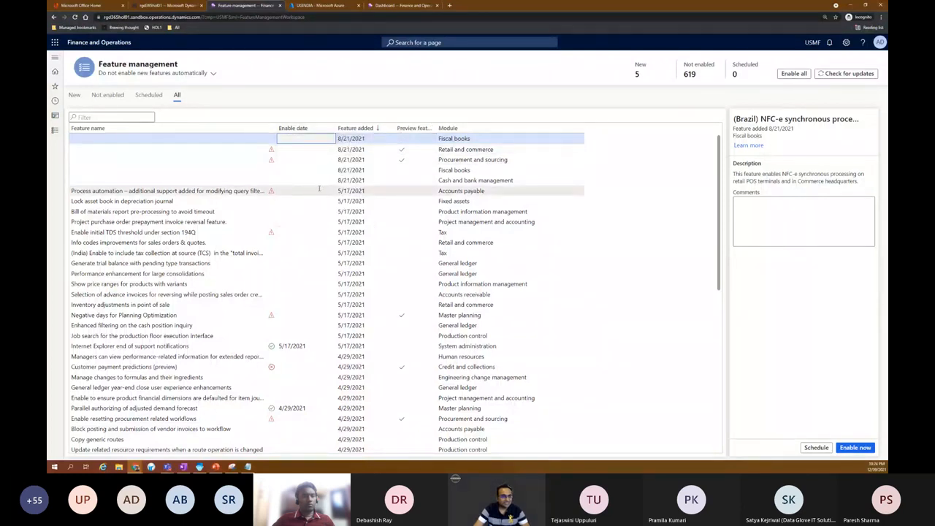
left_click_drag(234, 160, 70, 160)
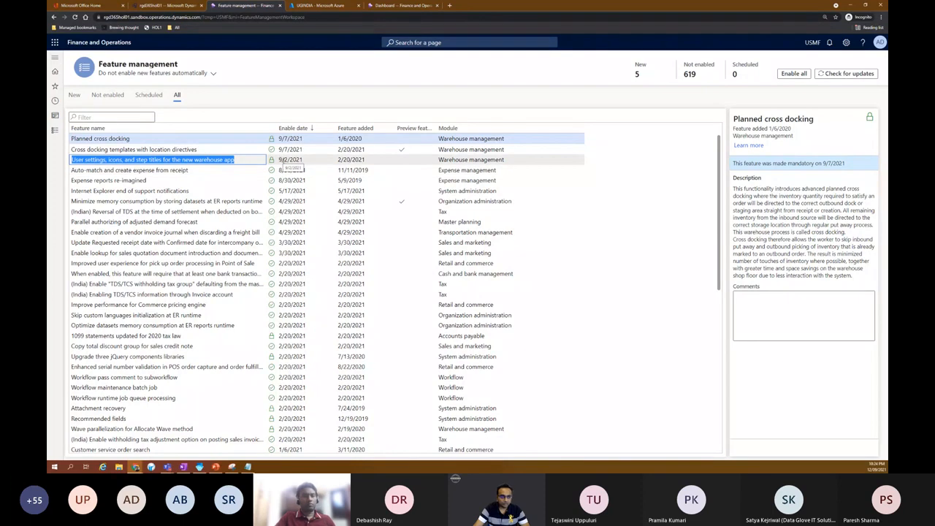
- Expand the recently visited pages in the navigation pane
left_click(58, 60)
double_click(95, 267)
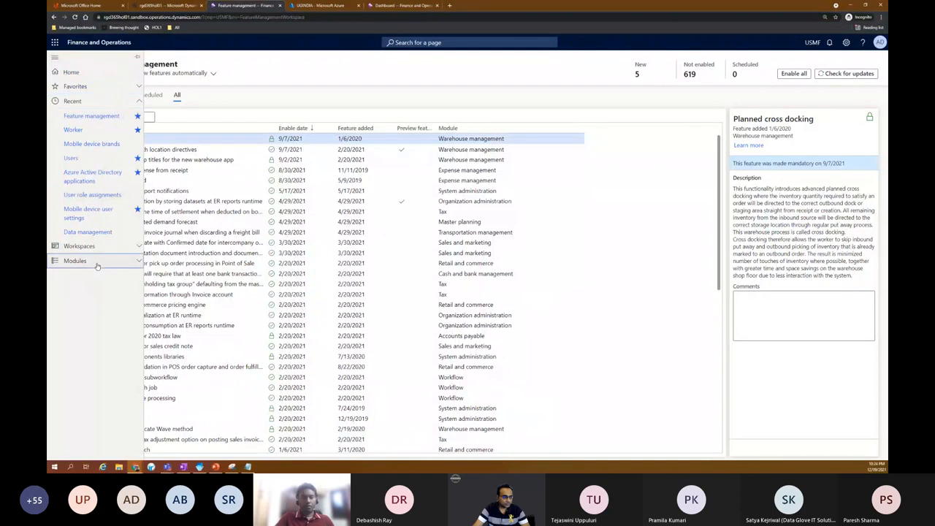
left_click(105, 104)
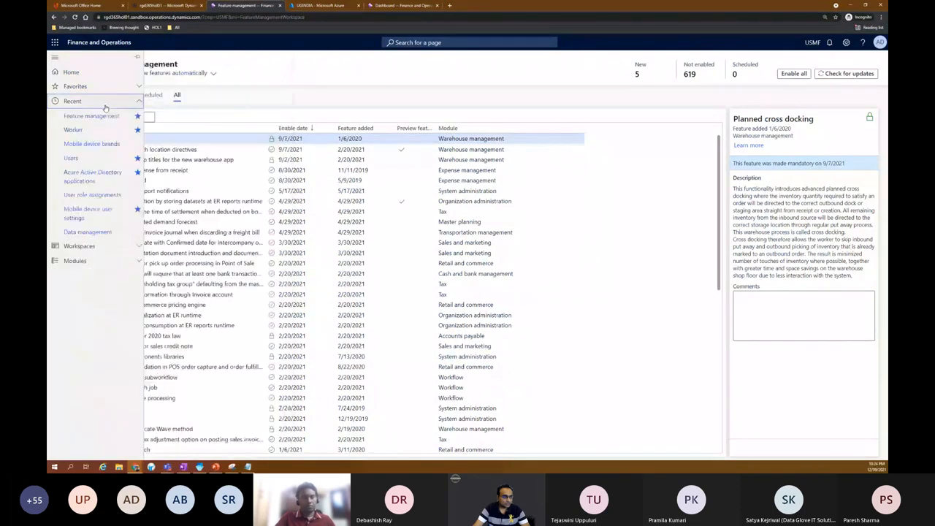
- Filter Users by User ID, verify WMAPP's Warehouse mobile device user role, then open Azure Active Directory applications
left_click(73, 158)
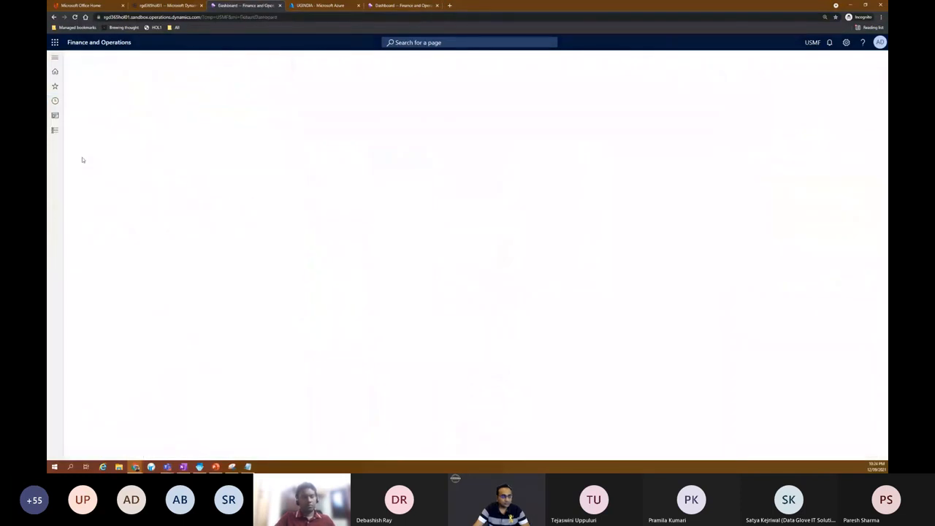
left_click(111, 148)
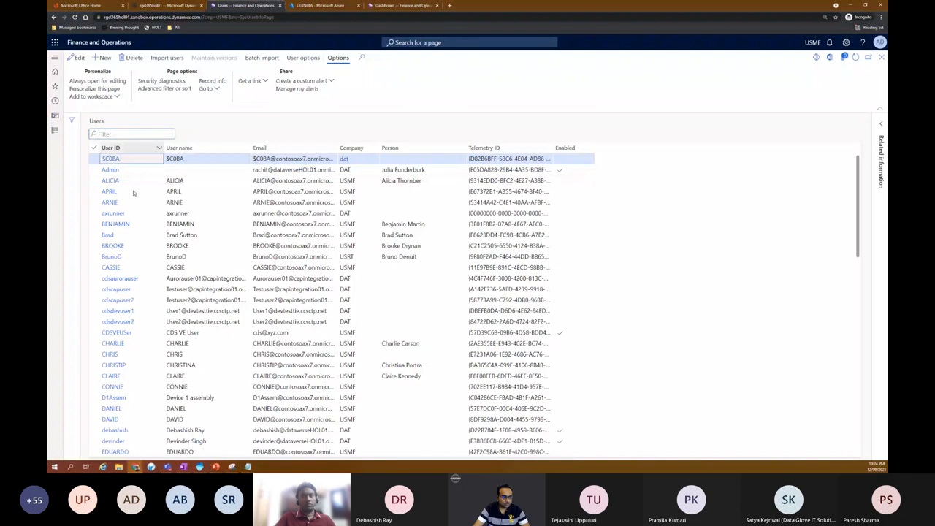
type("W")
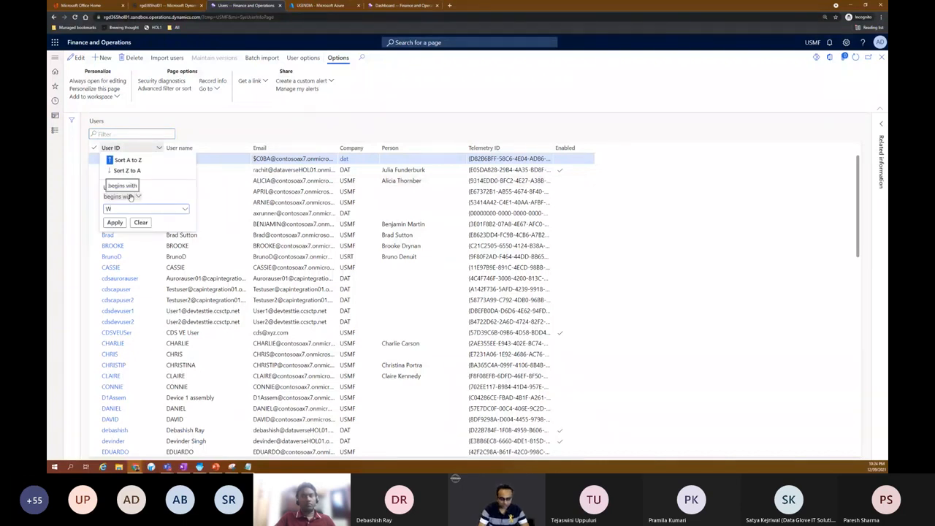
key("Return")
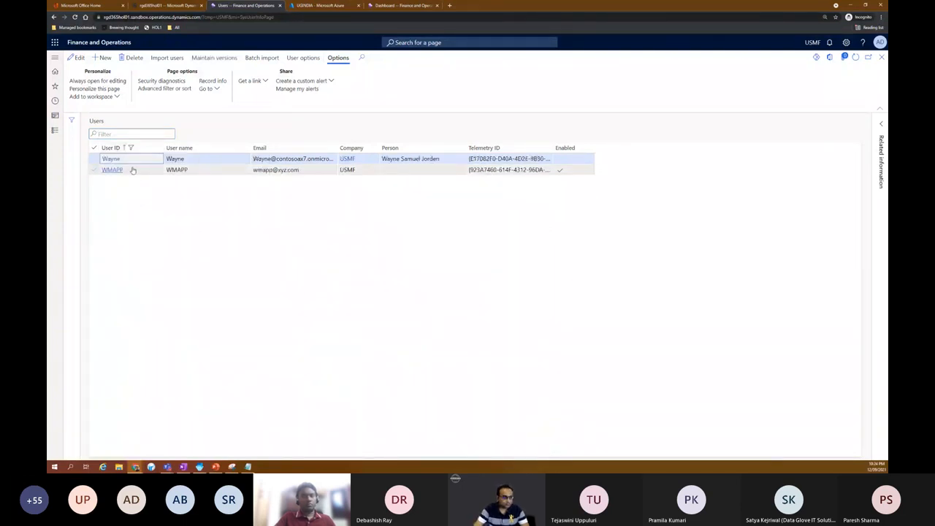
left_click(113, 169)
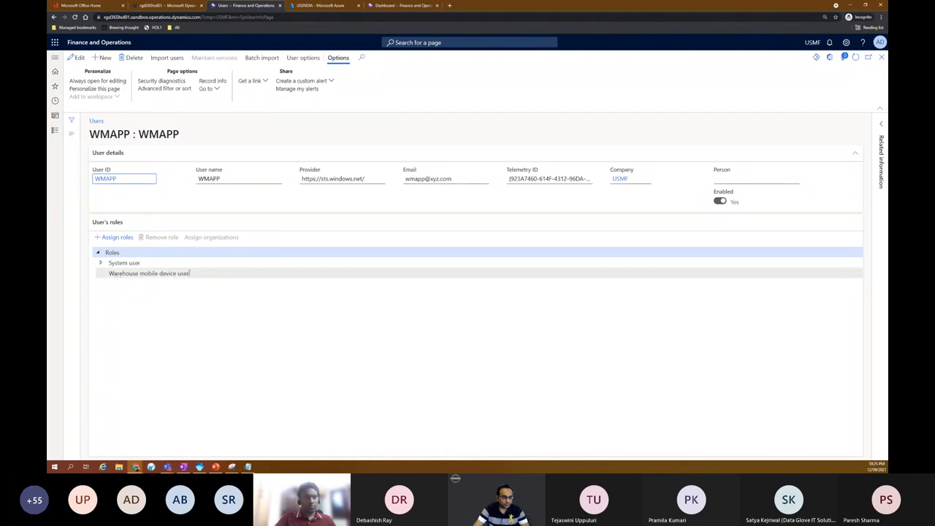
left_click(131, 272)
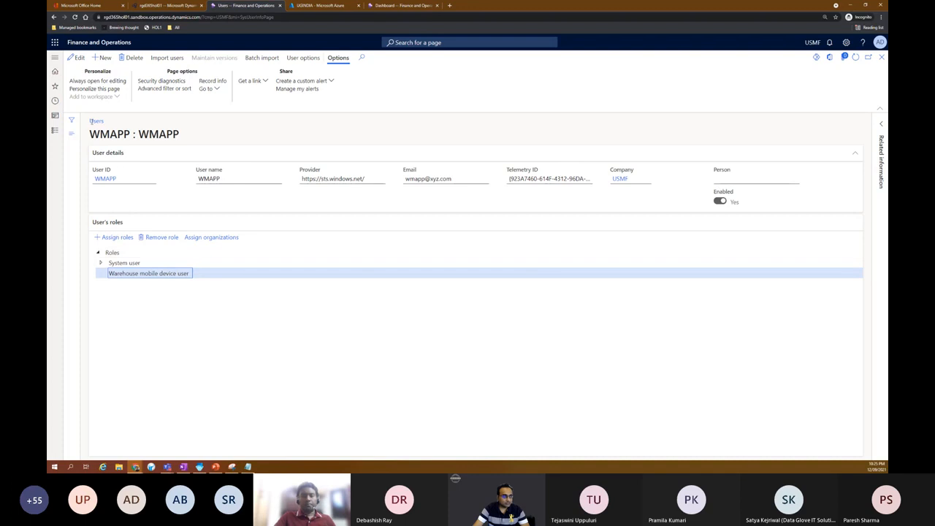
left_click(55, 59)
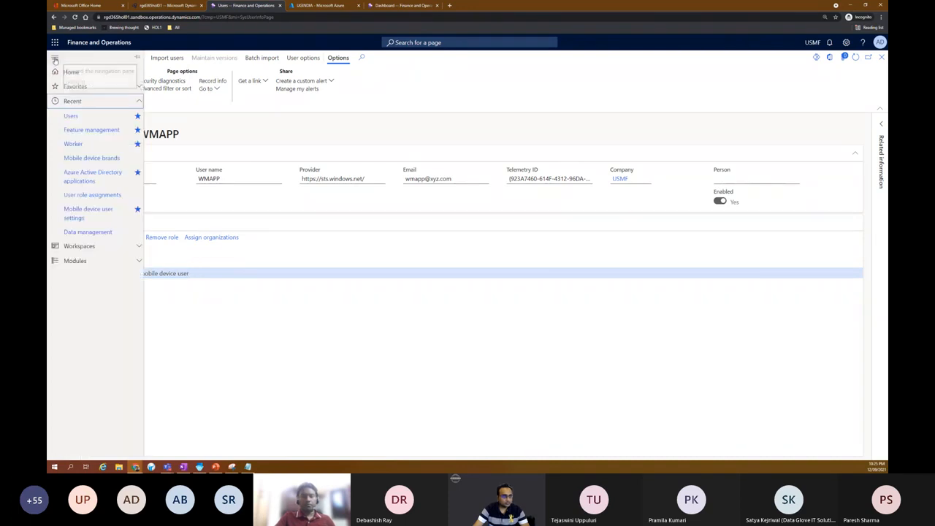
left_click(98, 179)
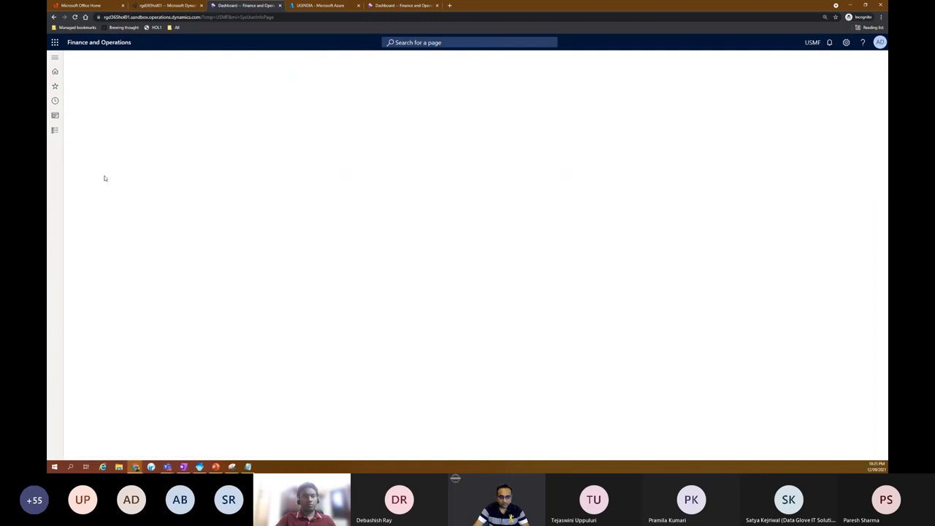
- Compare the WMAPP Client Id with UGINDIA's Application (client) ID in Azure
key("ctrl+plus")
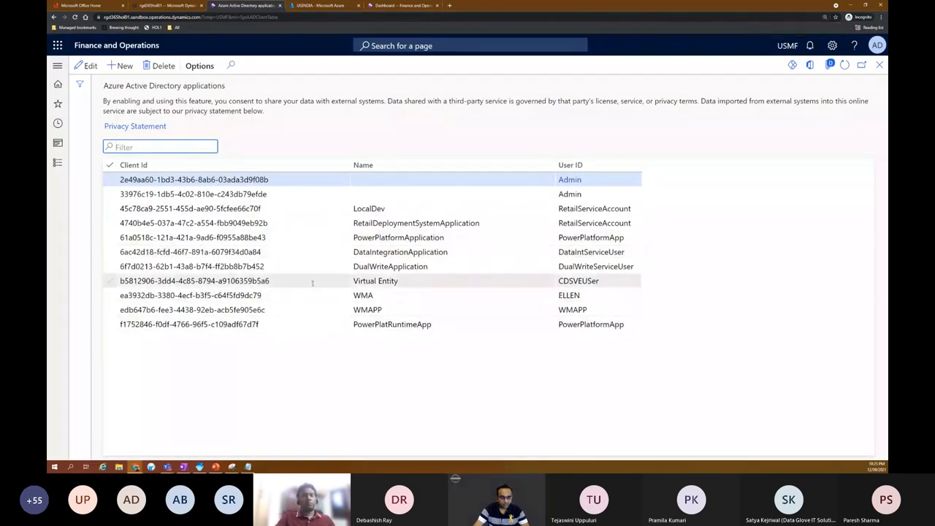
left_click(298, 310)
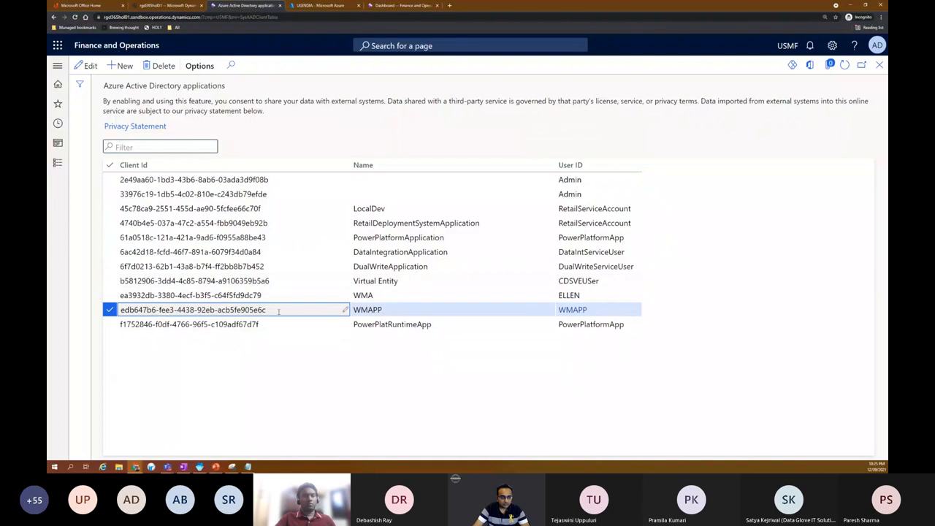
left_click_drag(197, 310, 120, 311)
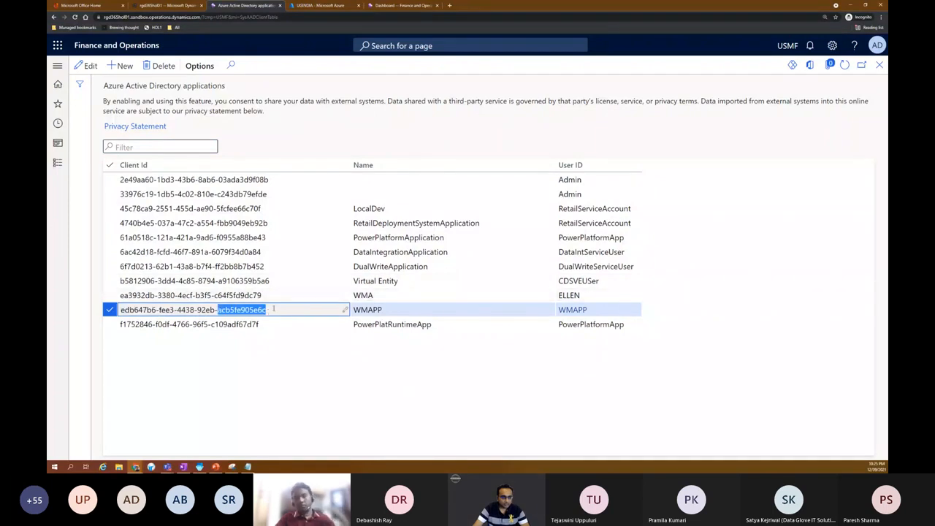
left_click(307, 5)
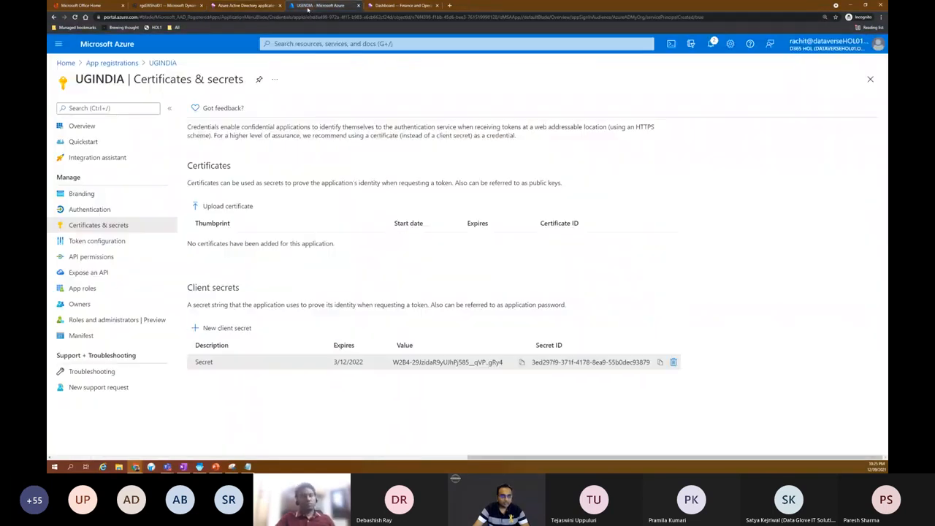
left_click(112, 62)
left_click(100, 308)
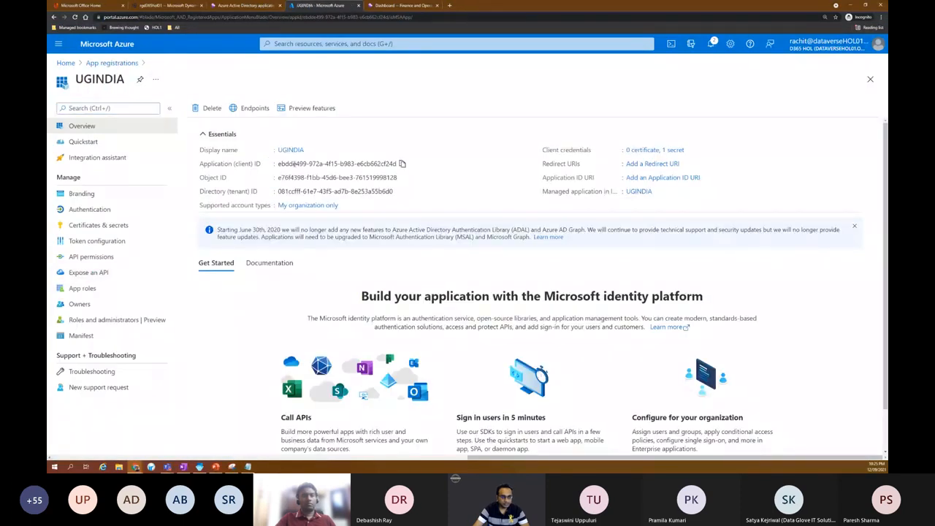
double_click(295, 165)
triple_click(324, 164)
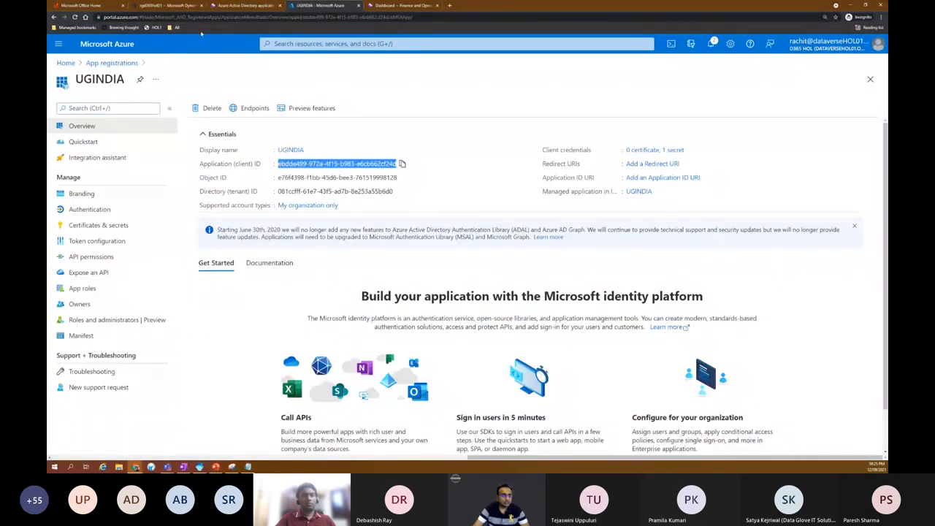
left_click(236, 6)
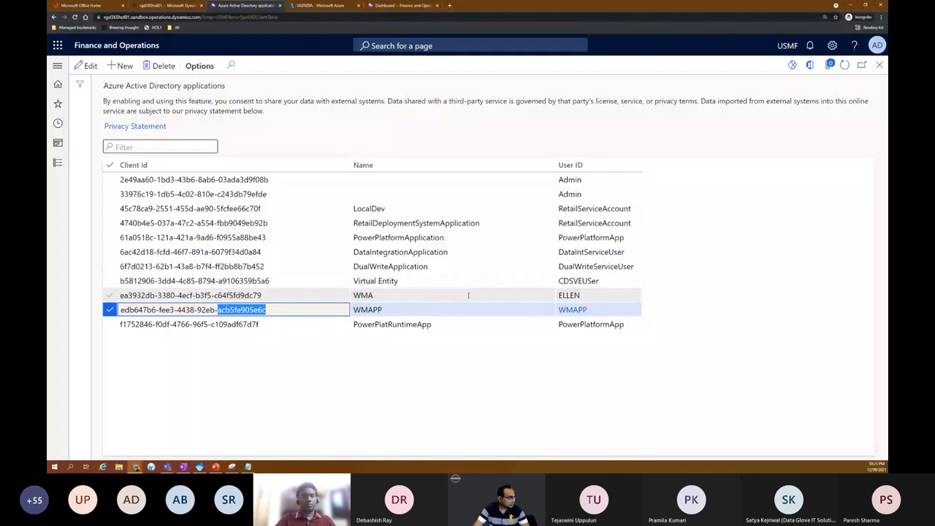
- Open the recently used Worker page and scroll to its Users grid
left_click(62, 66)
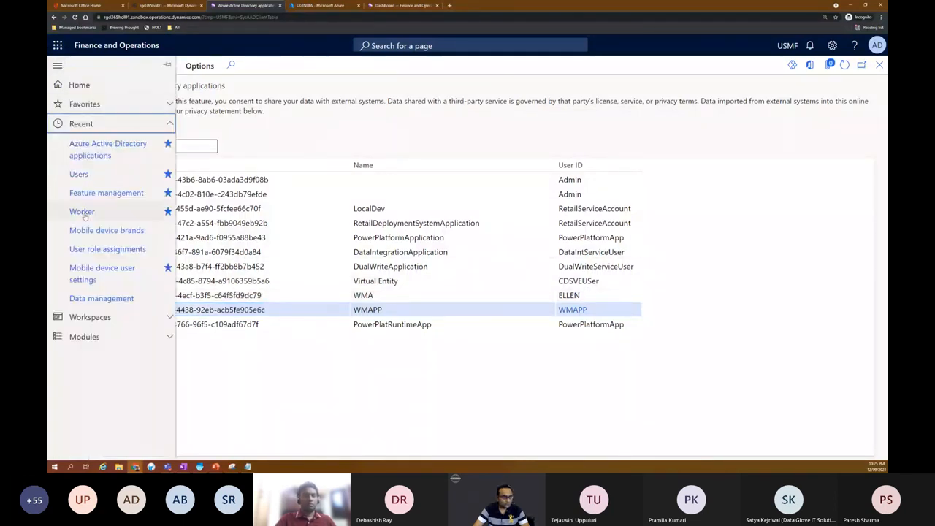
left_click(86, 211)
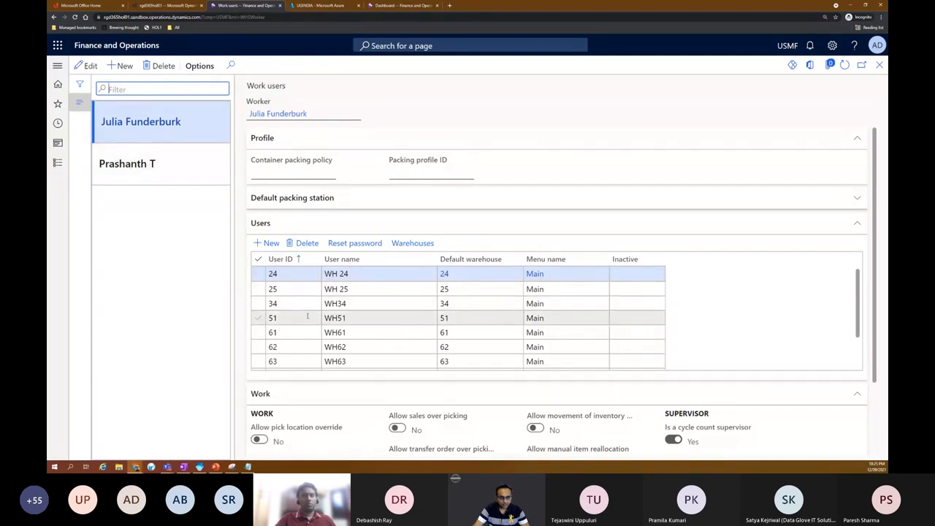
scroll(299, 336, "down", 2)
- Select the last work user and open, then cancel, Reset password
left_click(295, 365)
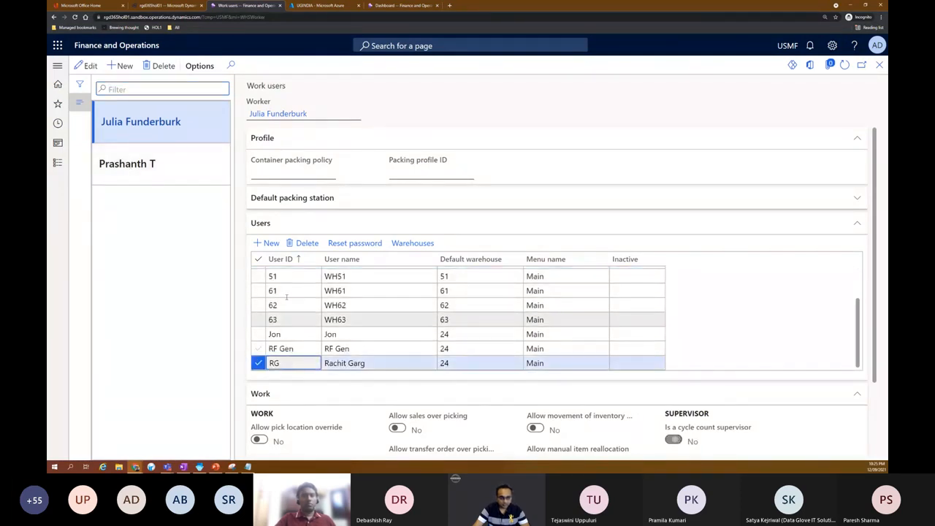
left_click(355, 243)
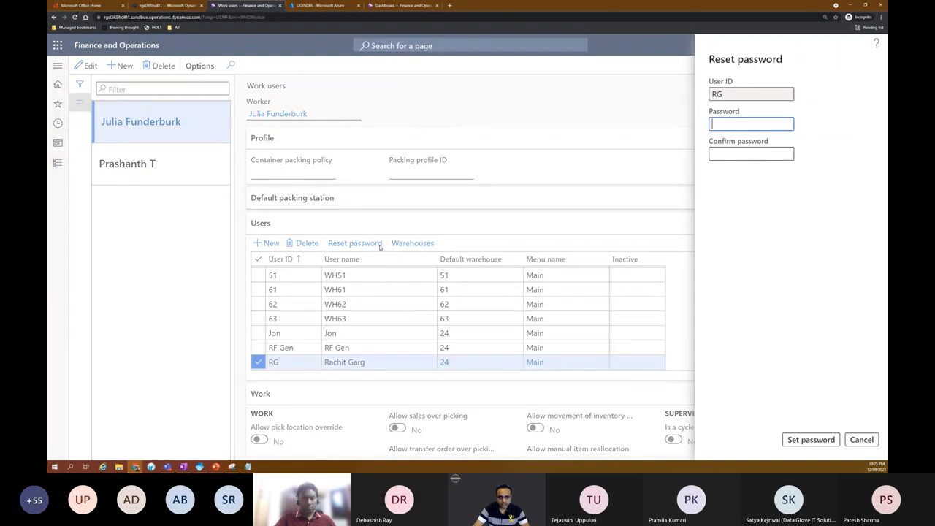
left_click(861, 440)
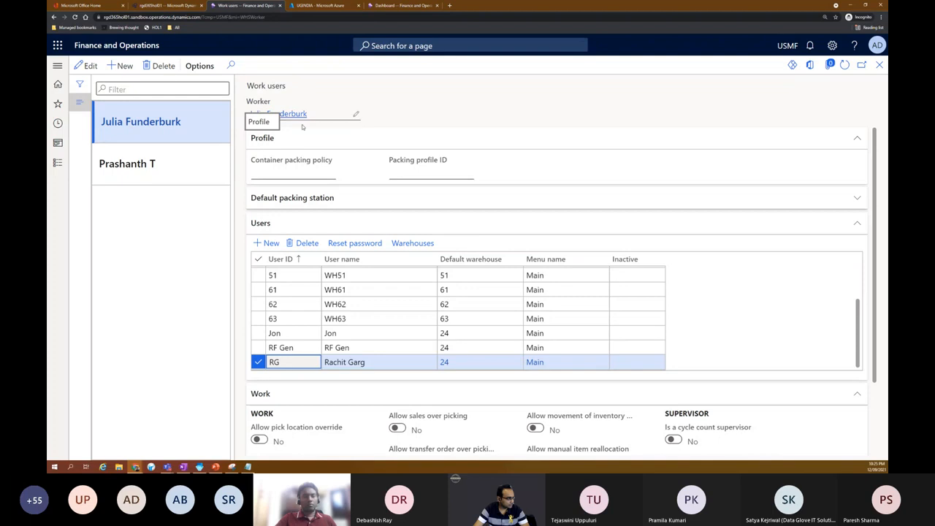
- Open Mobile device user settings, review the two Dell Inc. devices, and launch Warehouse Management
left_click(57, 66)
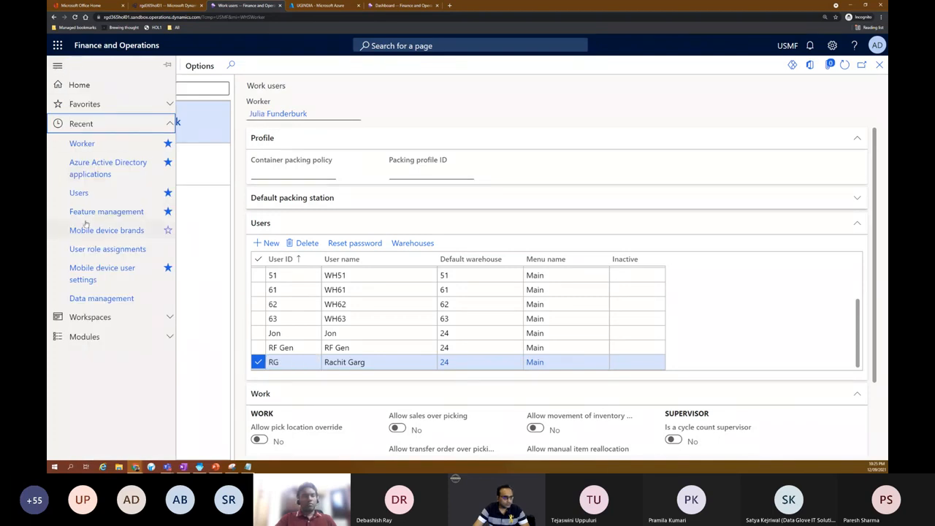
left_click(85, 103)
left_click(87, 172)
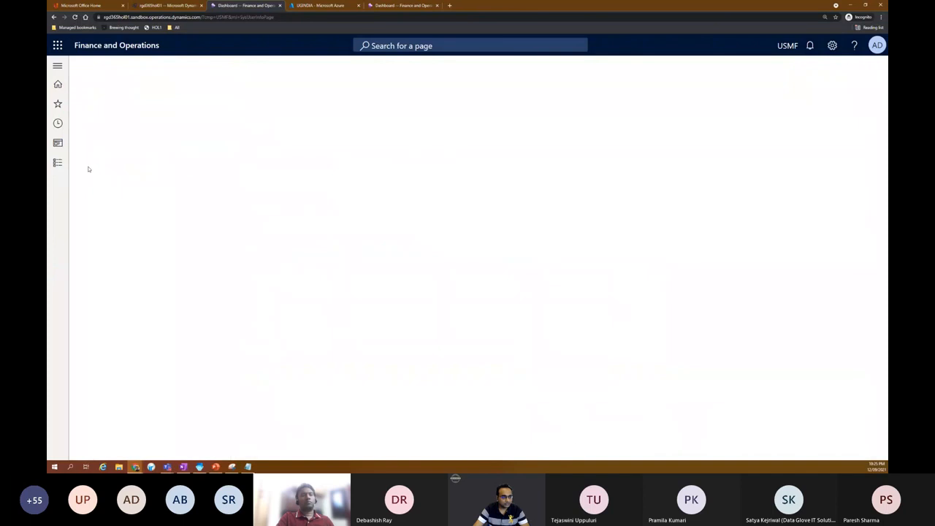
left_click(169, 136)
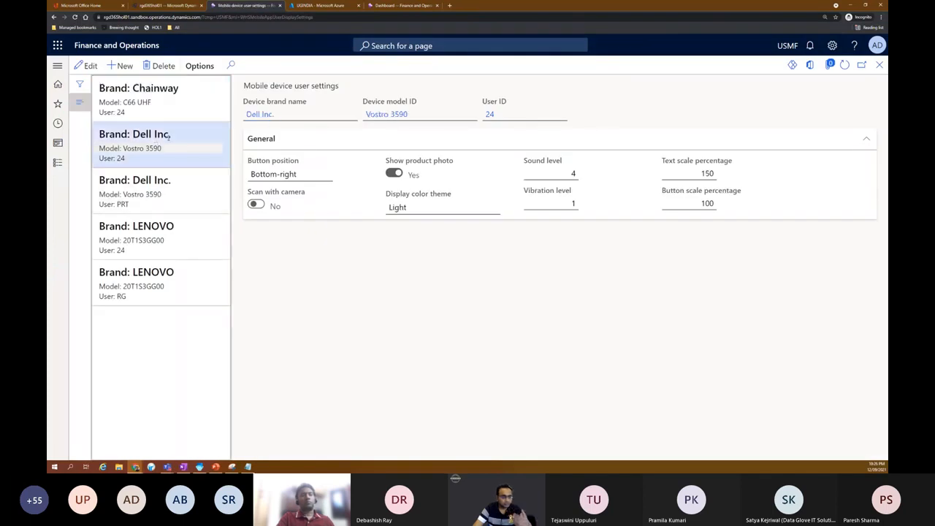
left_click(182, 199)
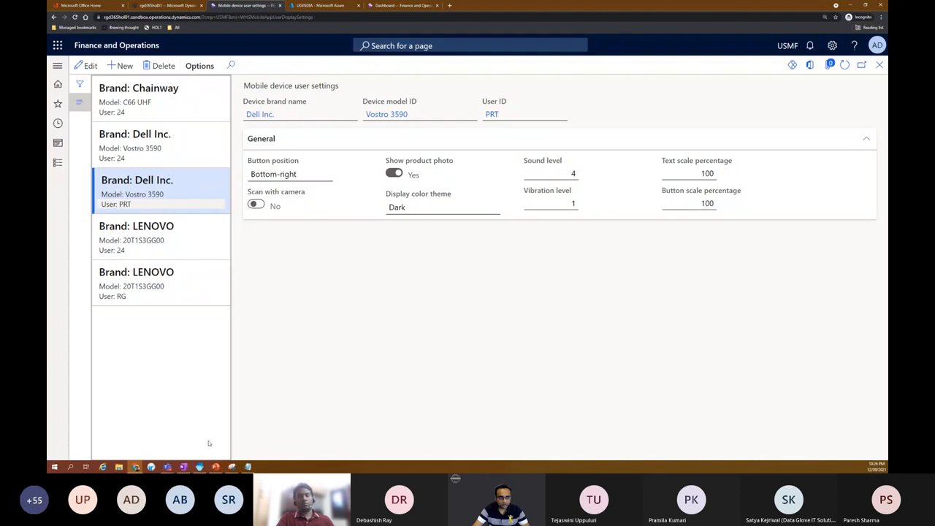
left_click(200, 466)
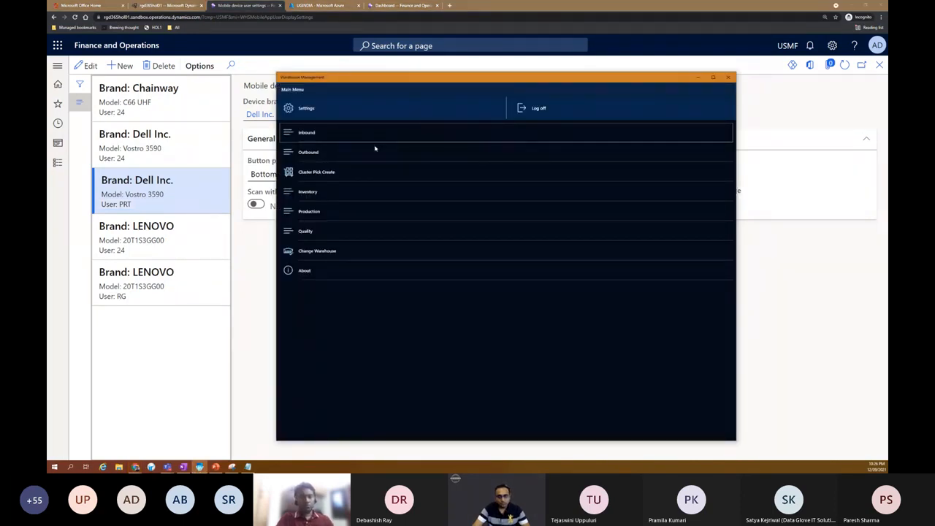
- Log off the mobile app and open the WMApp connection for editing
left_click(306, 108)
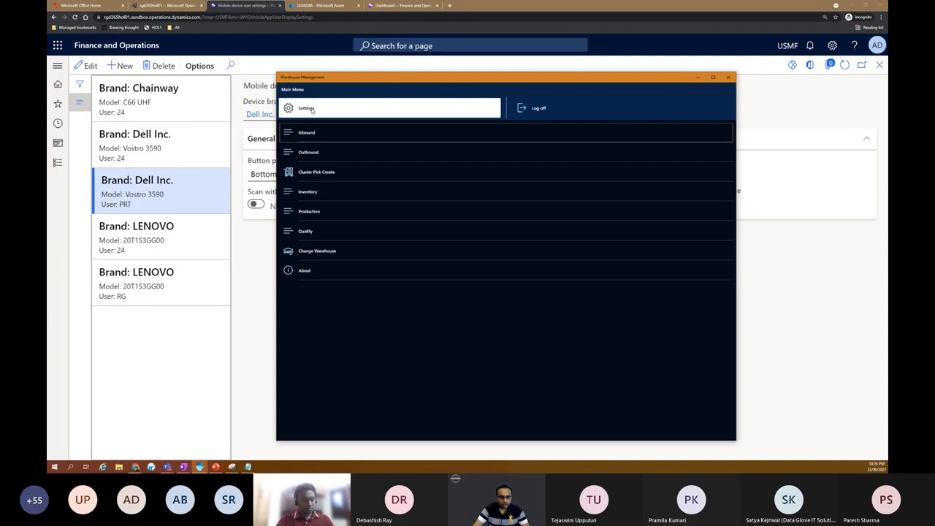
left_click(527, 293)
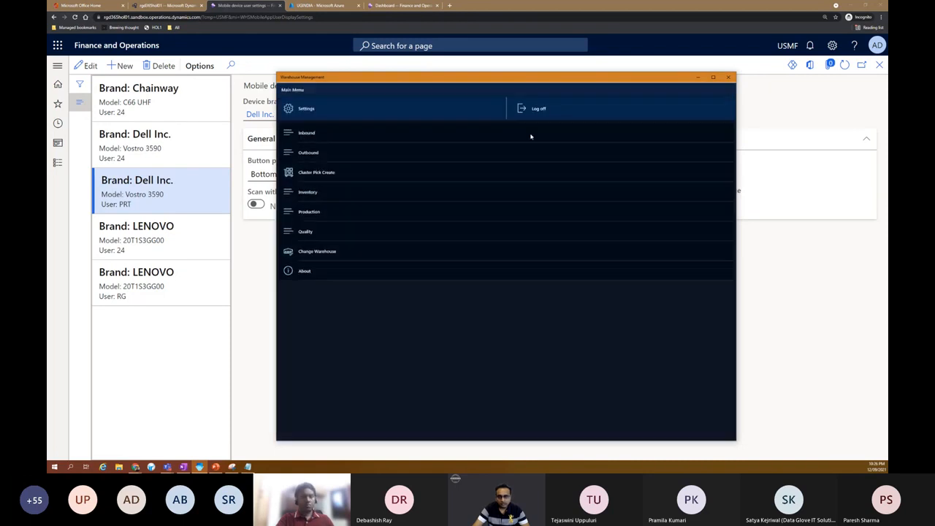
left_click(533, 104)
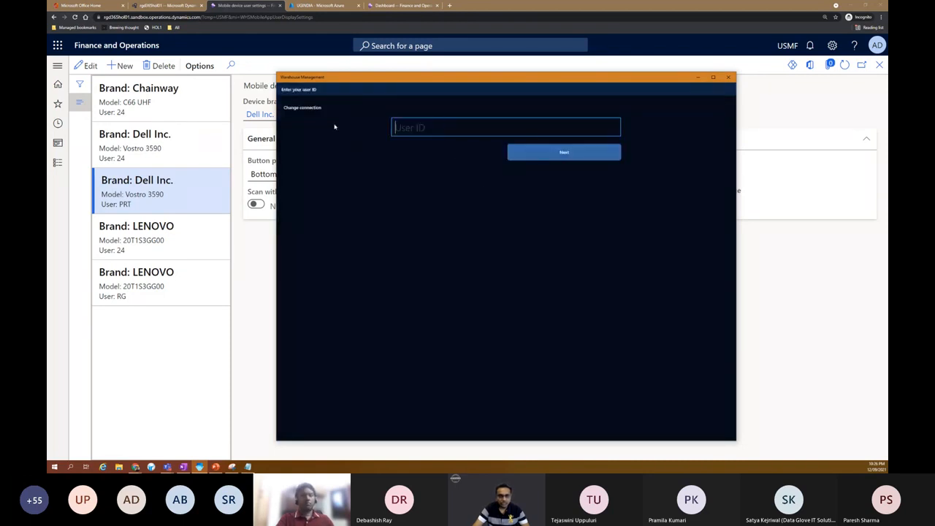
left_click(309, 107)
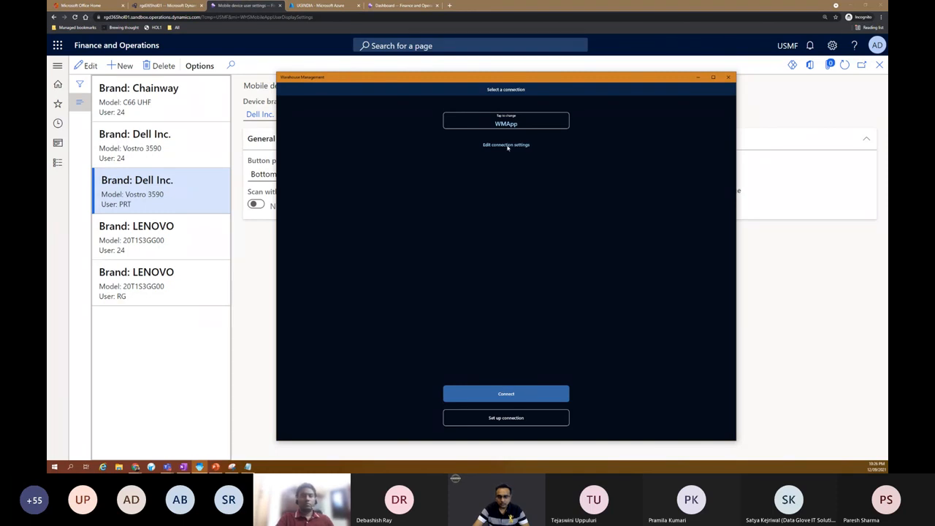
left_click(506, 122)
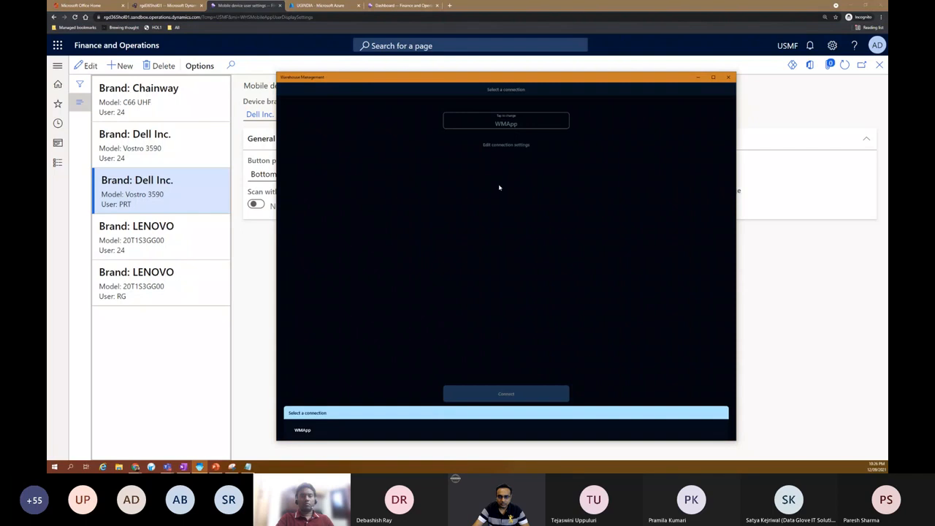
left_click(303, 430)
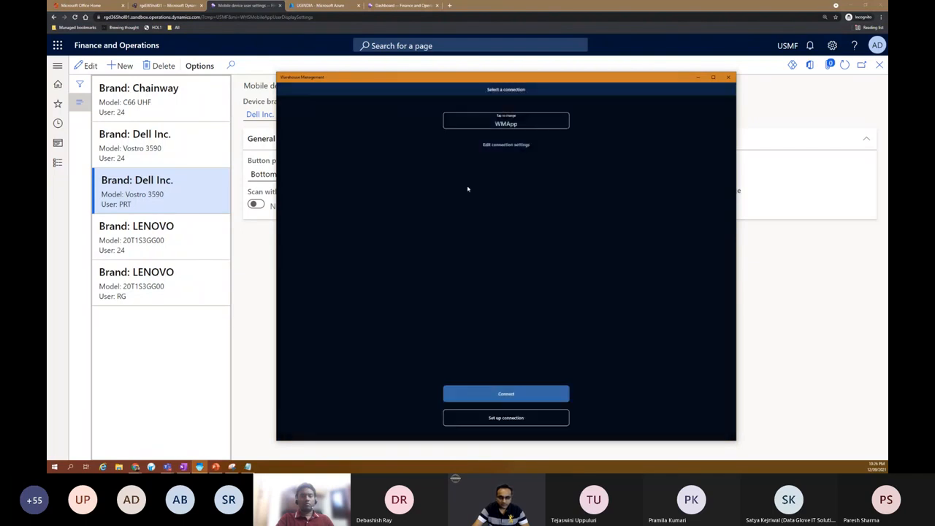
left_click(506, 144)
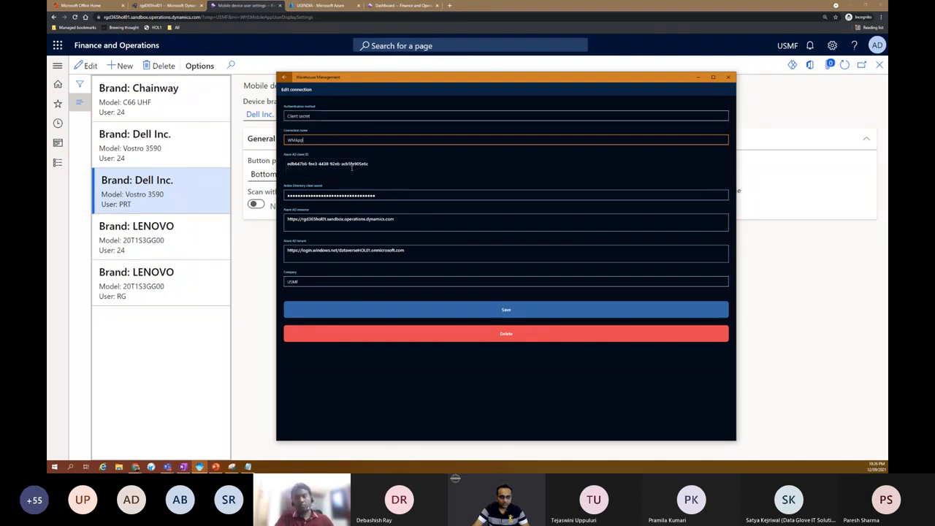
- Check the connection's client ID, secret, Azure AD resource and tenant, then switch to UGINDIA
left_click_drag(372, 165, 285, 164)
left_click_drag(378, 197, 287, 196)
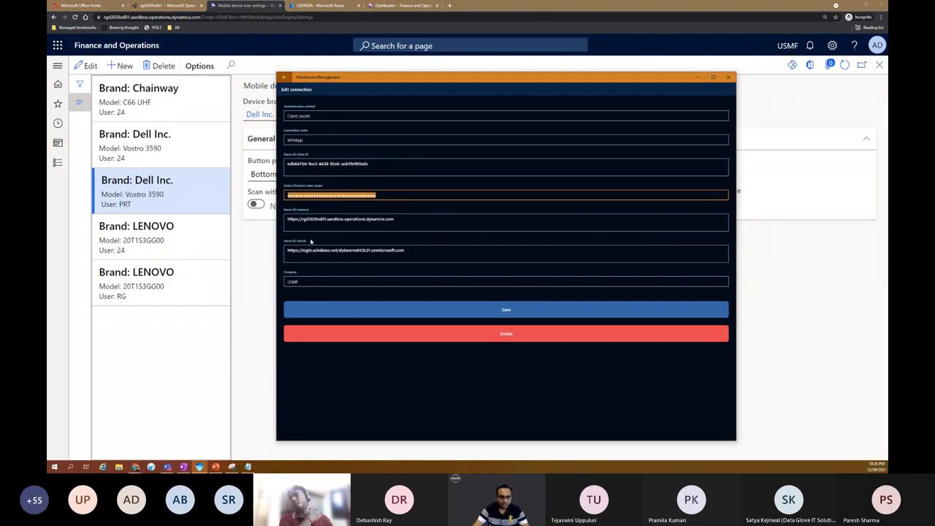
left_click_drag(394, 219, 287, 219)
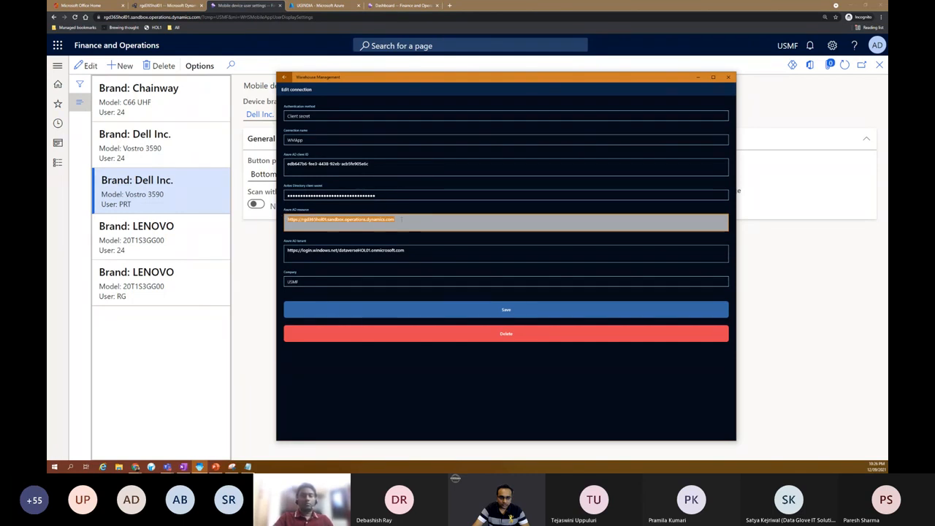
left_click(401, 219)
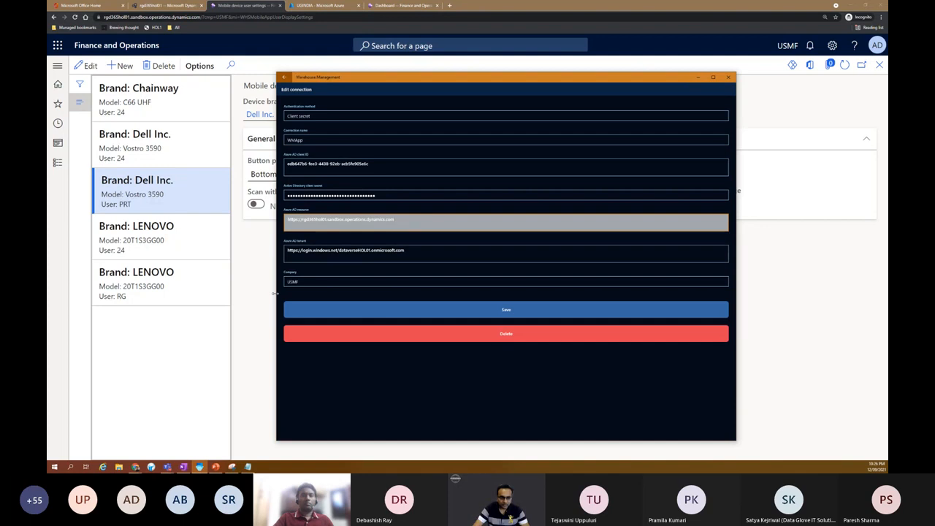
left_click_drag(406, 251, 288, 251)
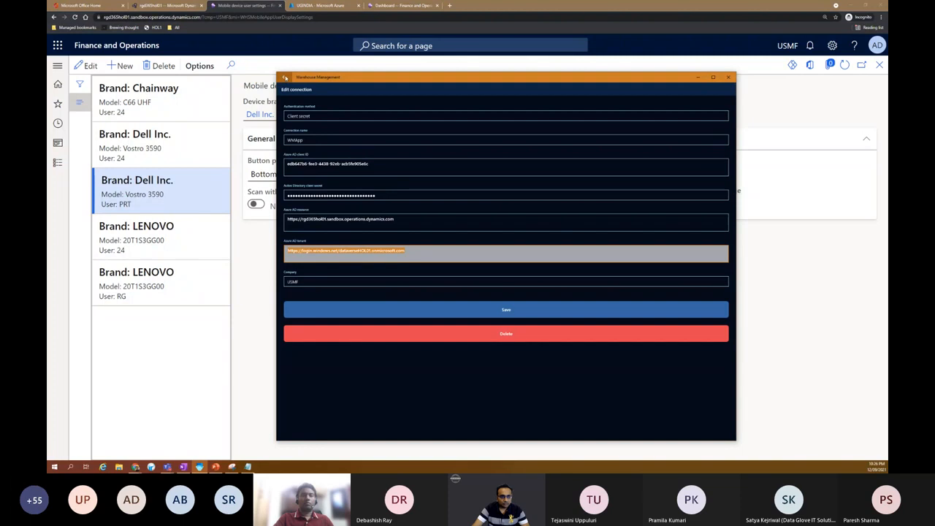
left_click(314, 5)
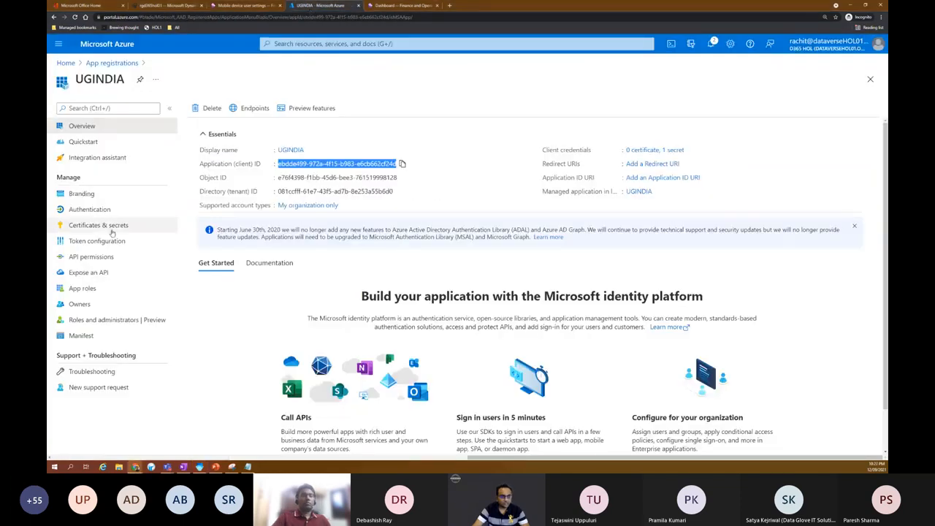
- Show UGINDIA's Certificates & secrets, then bring the WMApp edit-connection screen back
left_click(102, 226)
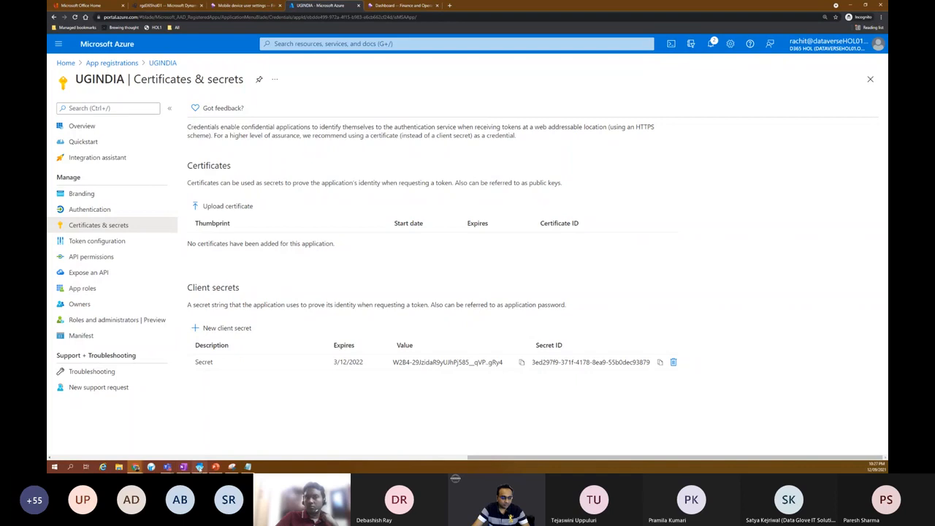
left_click(199, 467)
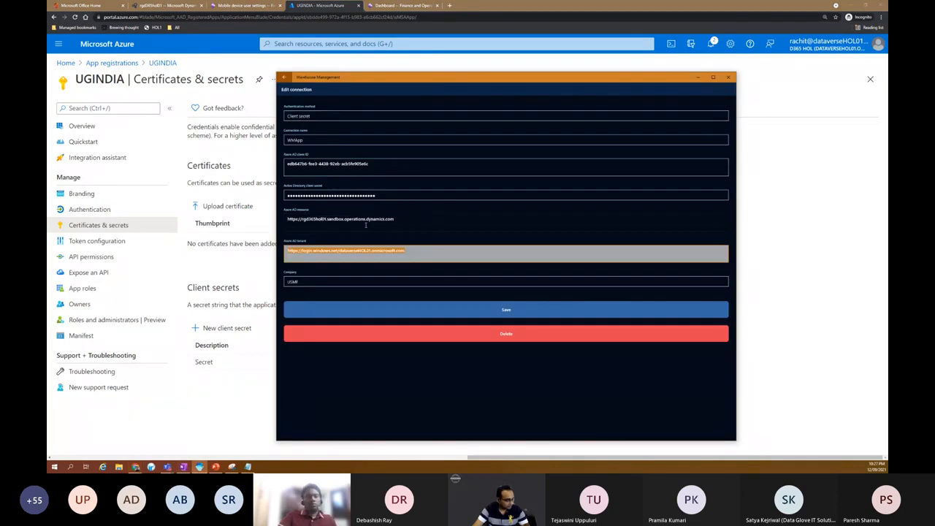
- Save the WMApp connection, connect, and sign in with the warehouse user ID and password
left_click(483, 311)
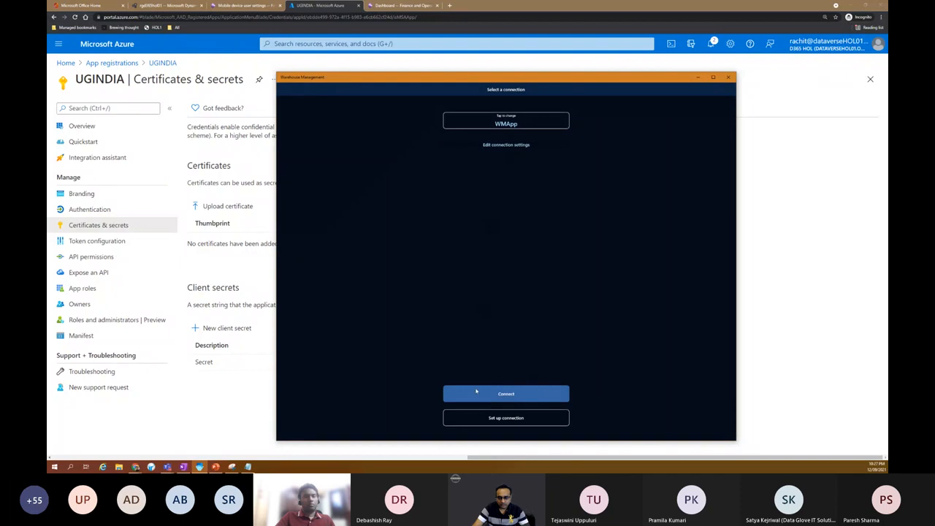
left_click(476, 392)
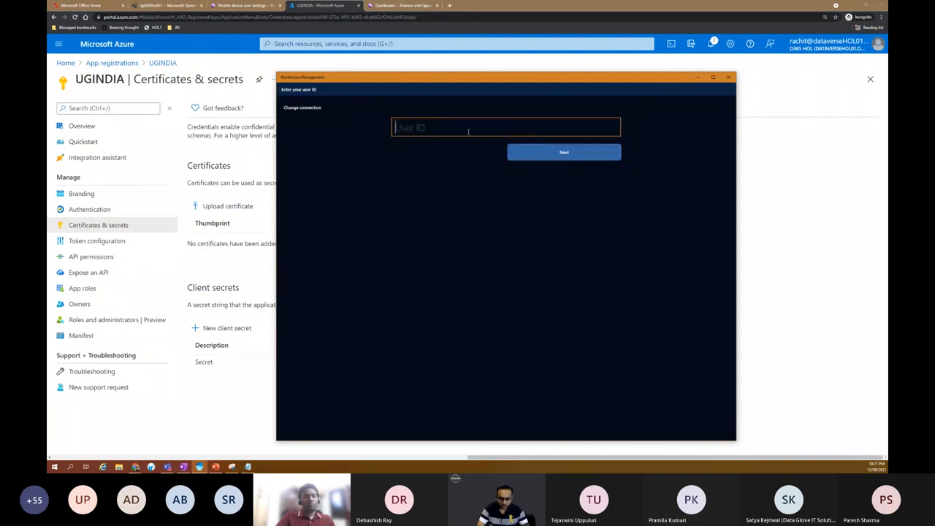
type("RG")
key("Return")
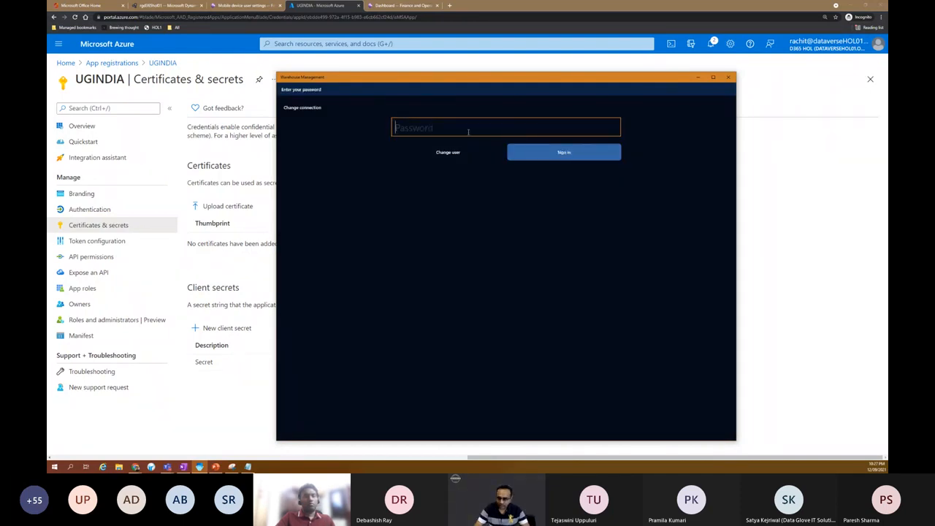
key("Return")
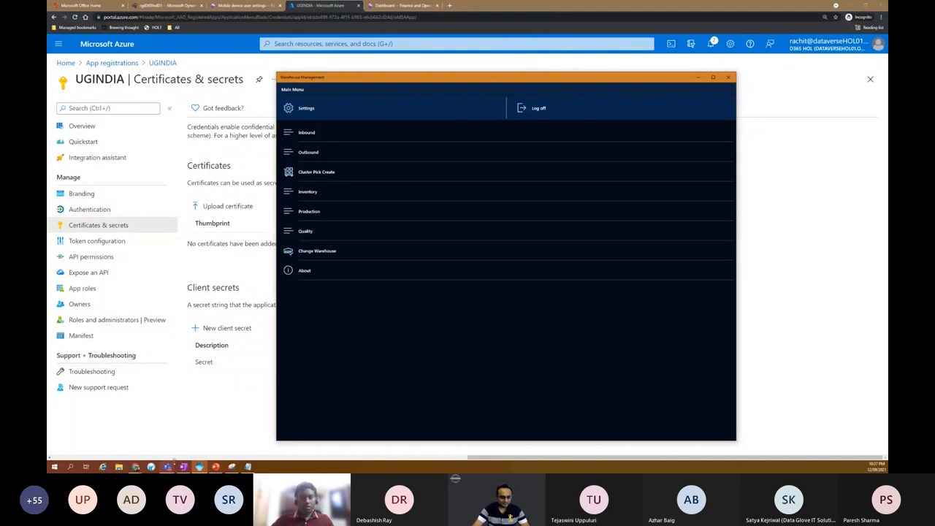
- Switch from the Warehouse Management app to the Finance and Operations All sales orders list
left_click(167, 466)
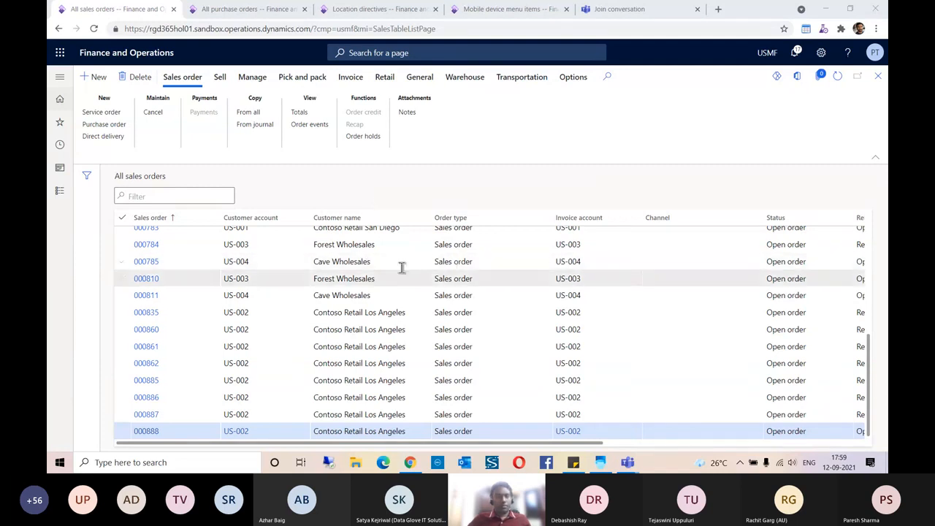
- Copy PO number 00000176 from Sticky Notes, open it from All purchase orders, and review its lines
left_click(570, 468)
double_click(646, 130)
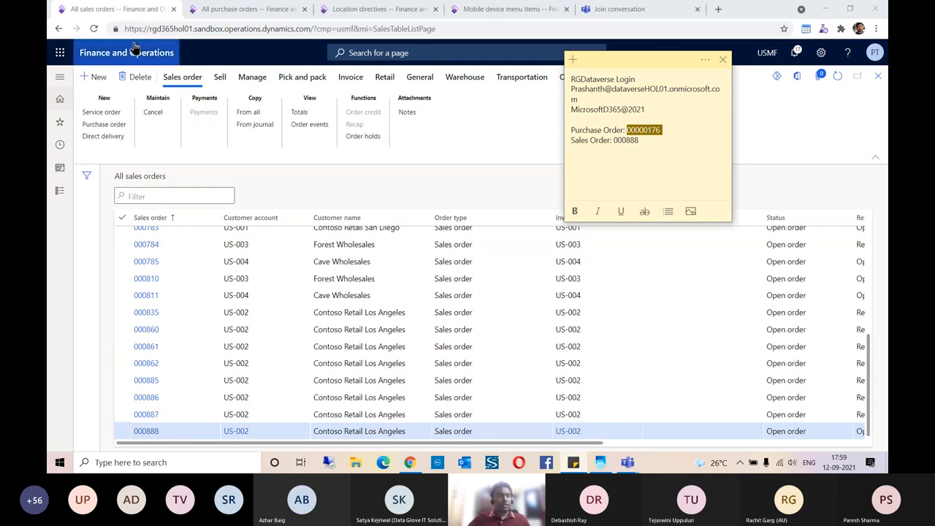
left_click(60, 122)
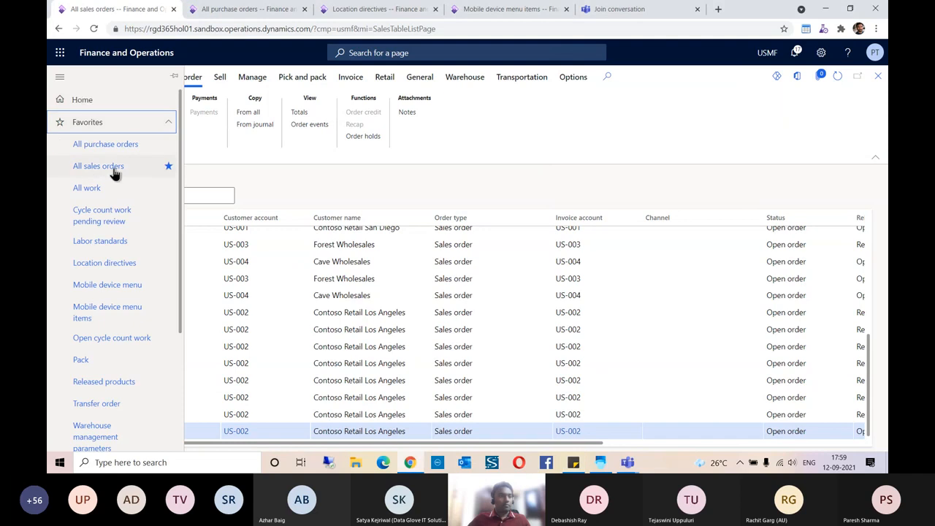
left_click(122, 149)
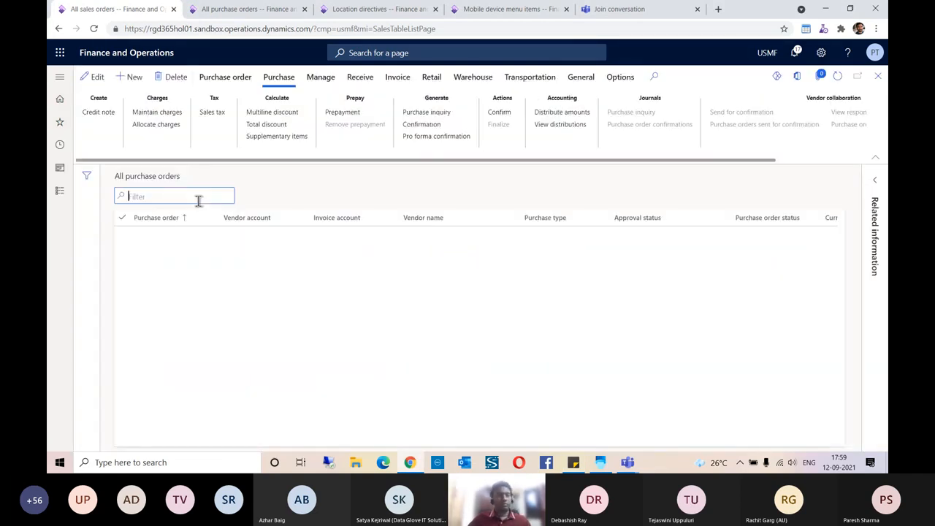
left_click(172, 194)
type("00000176")
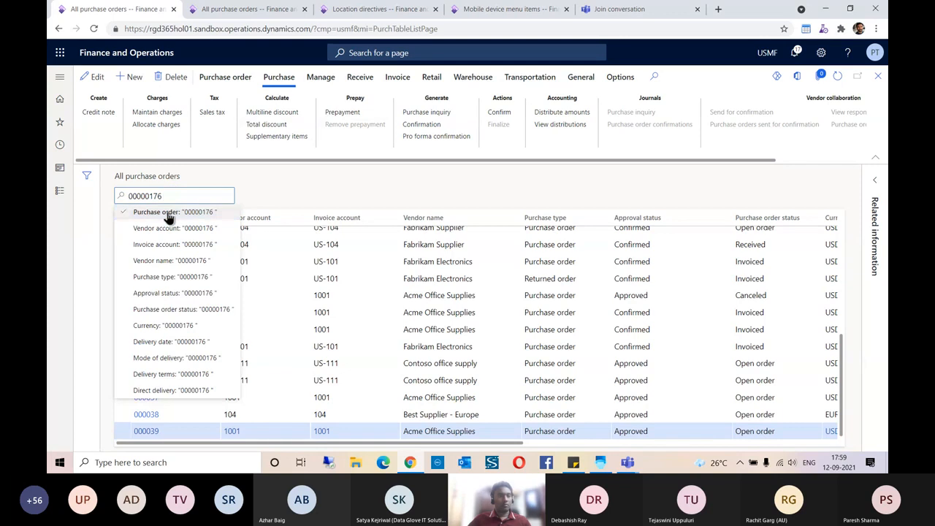
left_click(167, 212)
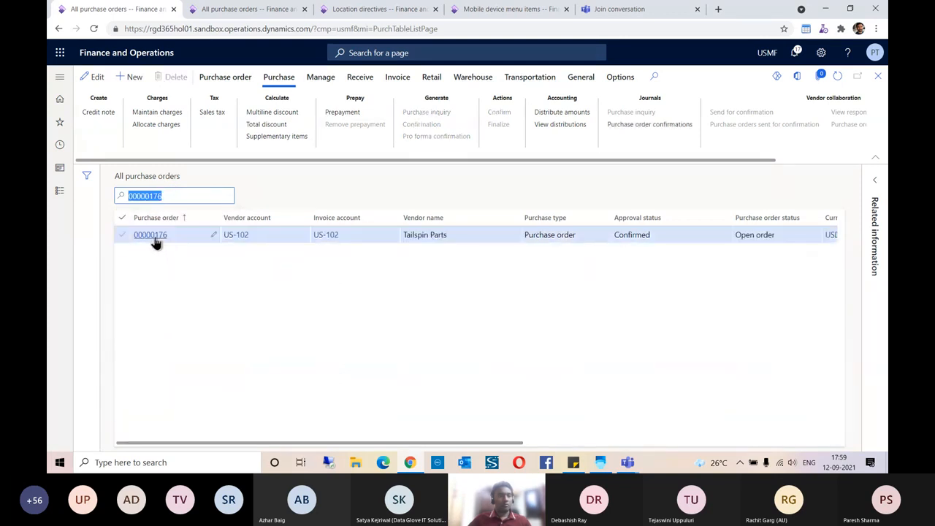
left_click(153, 238)
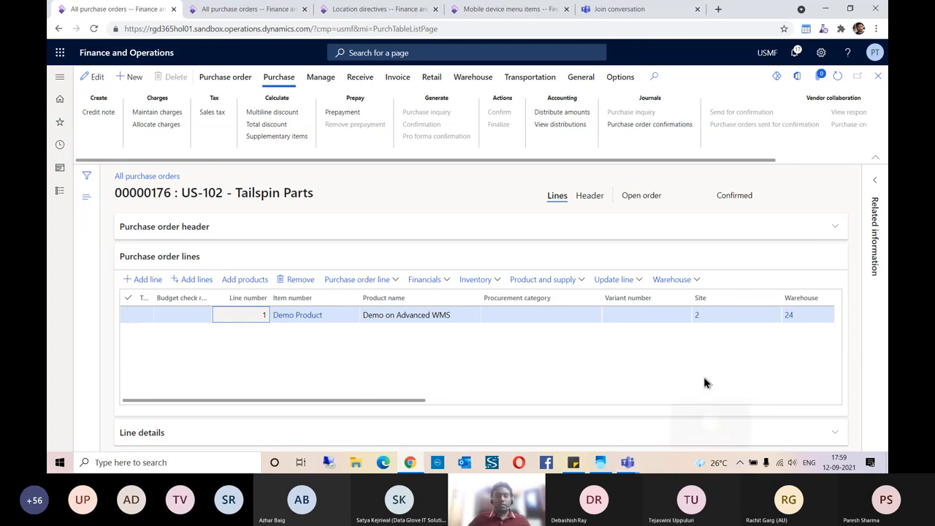
left_click_drag(418, 409, 527, 401)
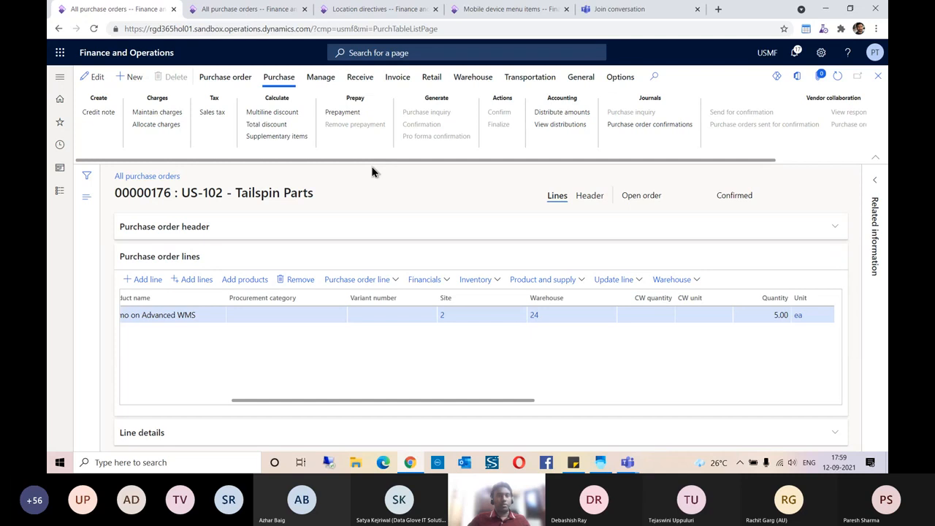
- Filter mobile device menu items for 'Purchase receive' and open it, then bring Warehouse Management forward
left_click(482, 9)
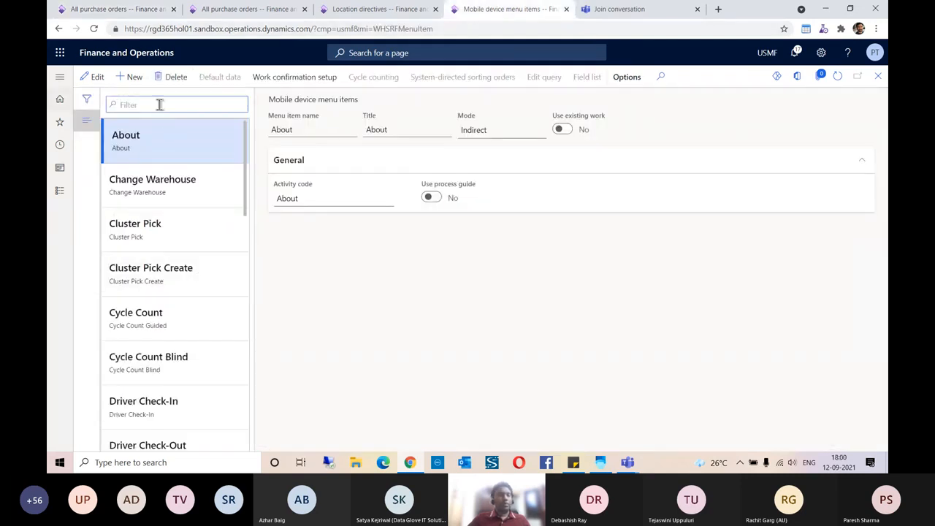
left_click(153, 103)
type("Purch")
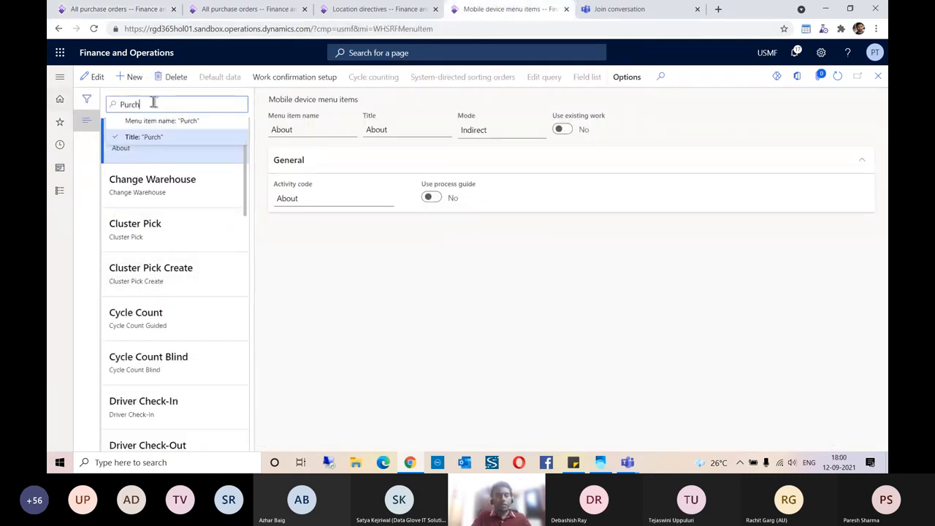
type("ase receive")
key("Return")
left_click(196, 146)
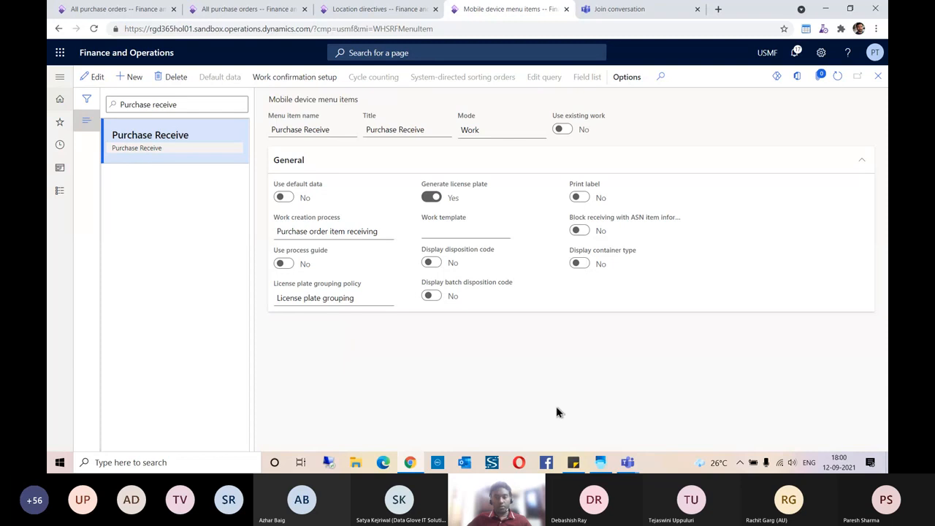
left_click(599, 462)
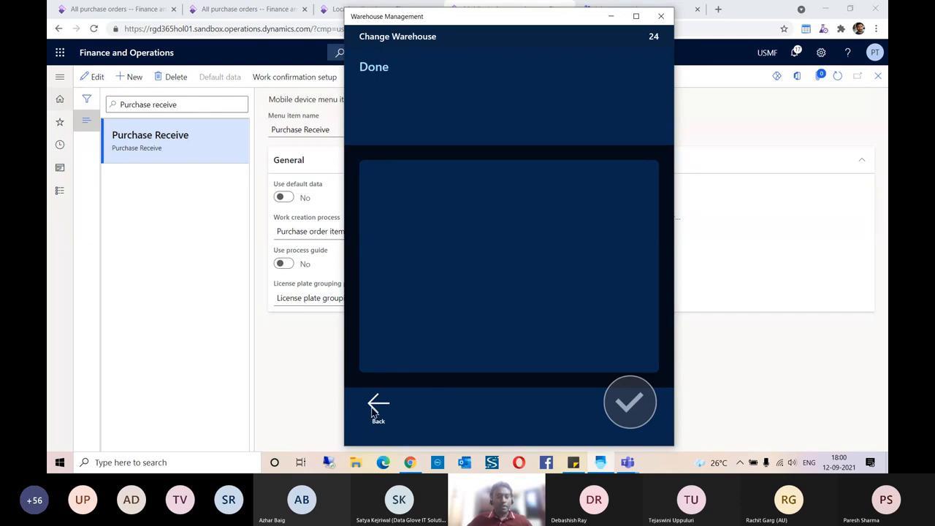
- Change the current warehouse to 24 and return to the main menu
left_click(378, 409)
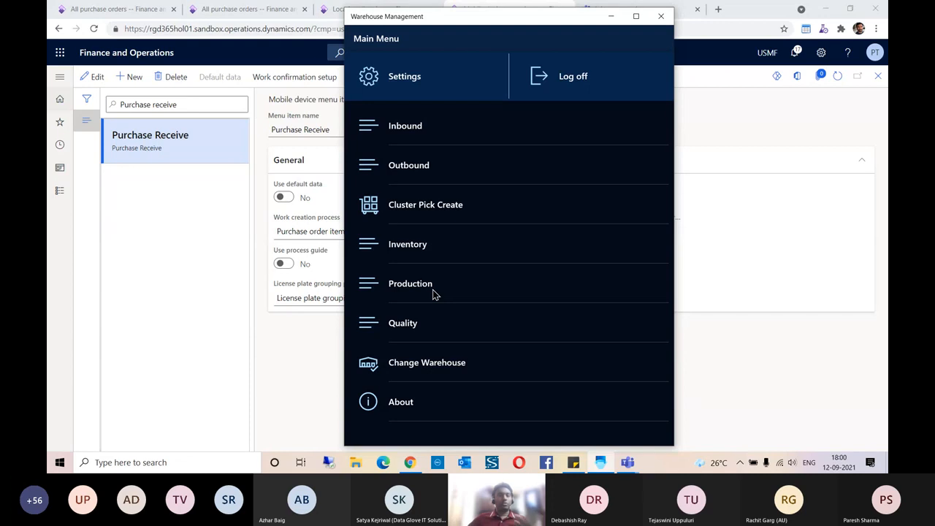
left_click(448, 367)
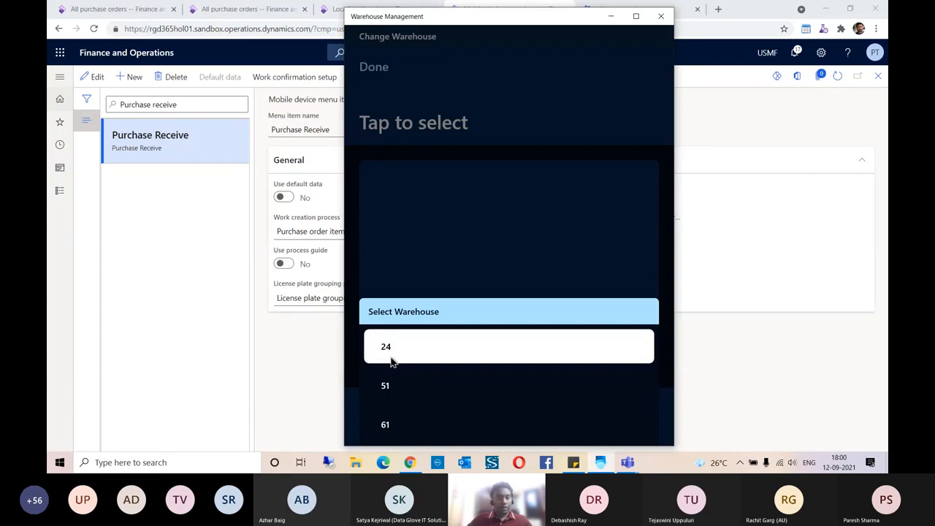
left_click(391, 361)
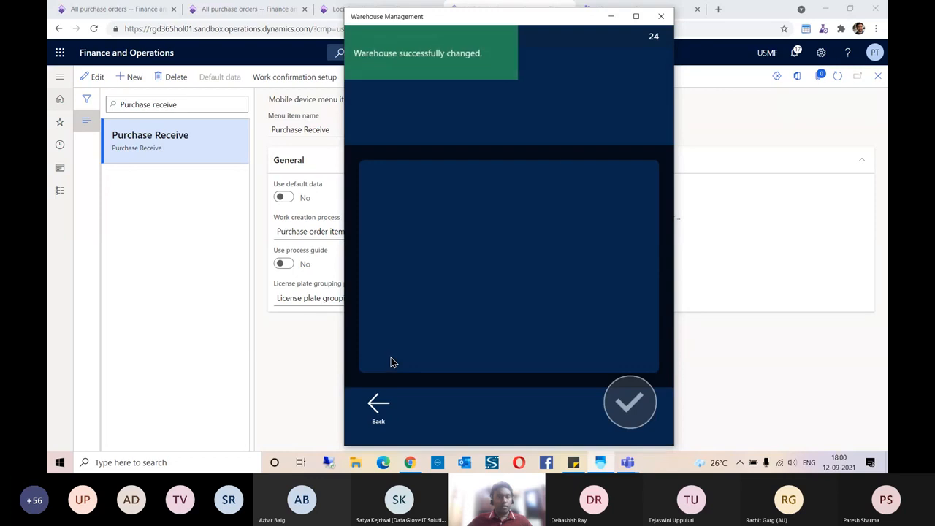
left_click(392, 417)
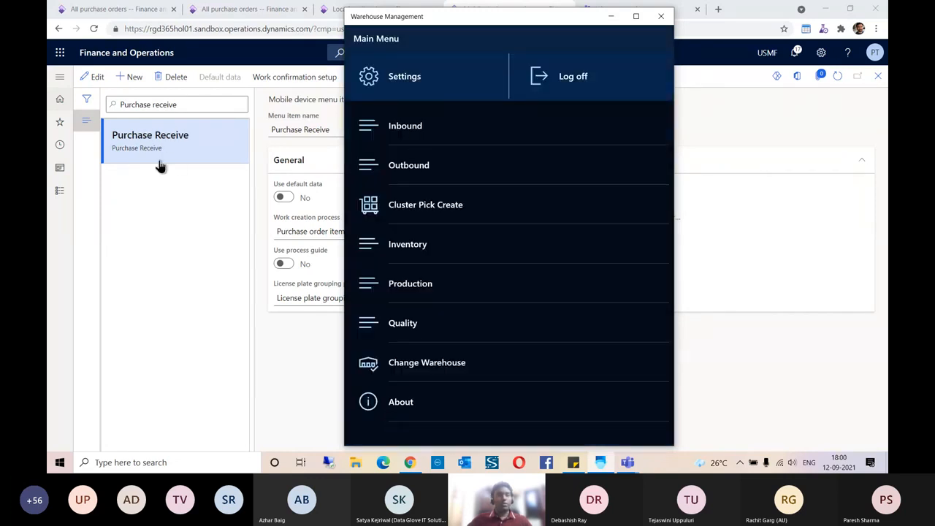
- Start Inbound > Purchase Receive, then bring the All purchase orders list back
left_click(395, 131)
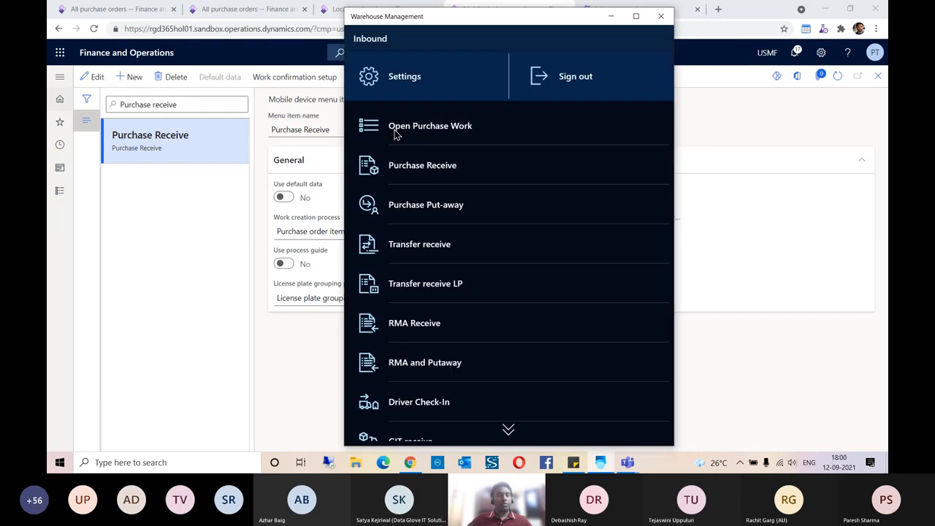
left_click(437, 174)
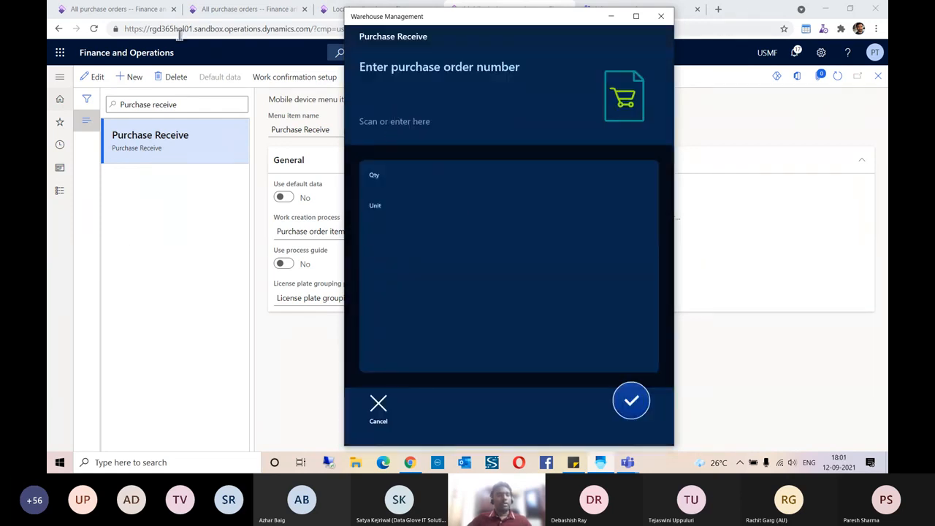
left_click(224, 14)
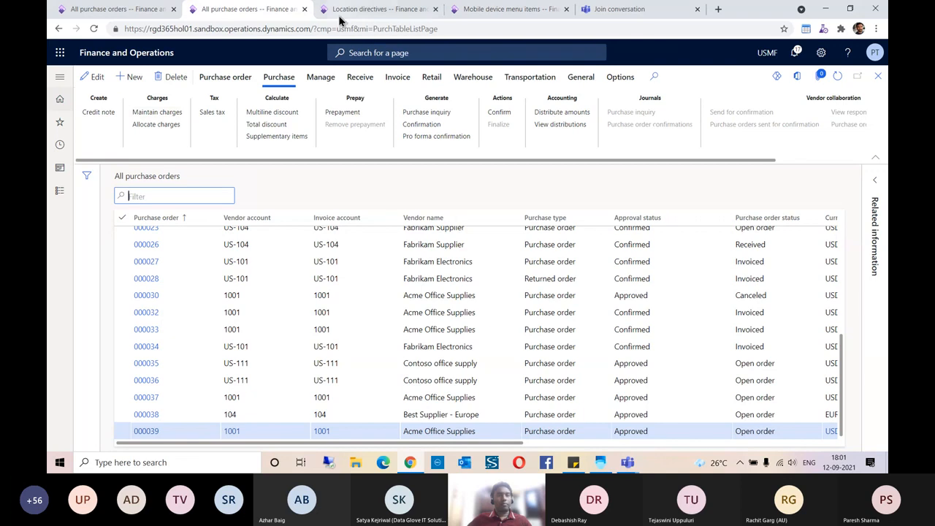
- Copy PO number 00000176 from Sticky Notes and enter it in Purchase Receive
left_click(340, 11)
left_click(231, 16)
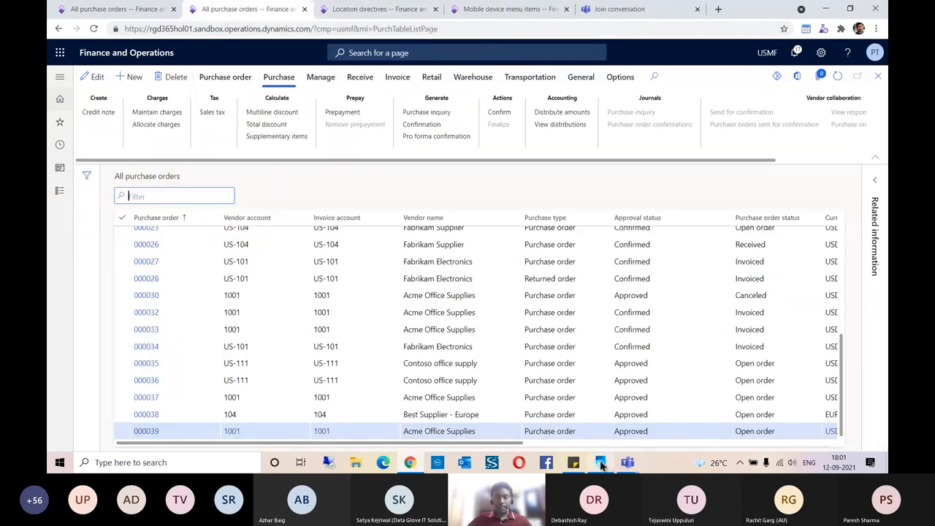
left_click(573, 462)
left_click(646, 129)
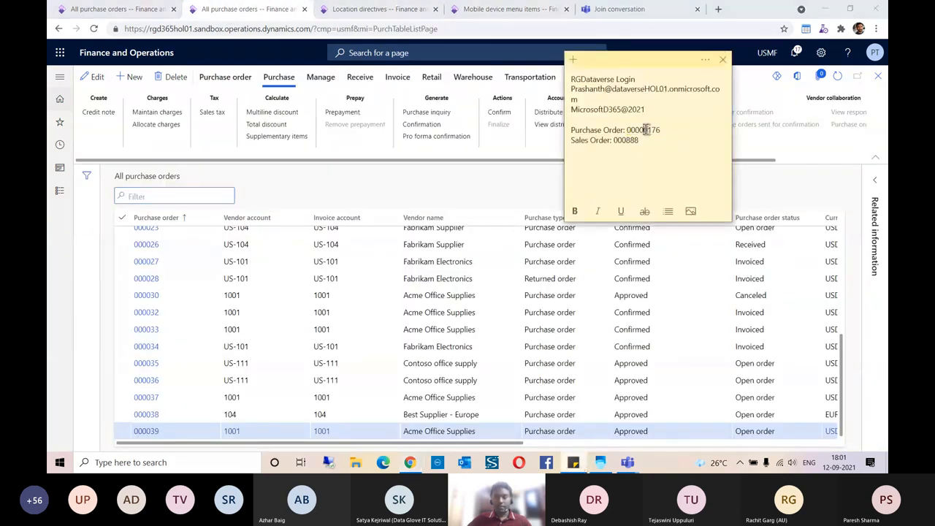
double_click(646, 129)
left_click(601, 468)
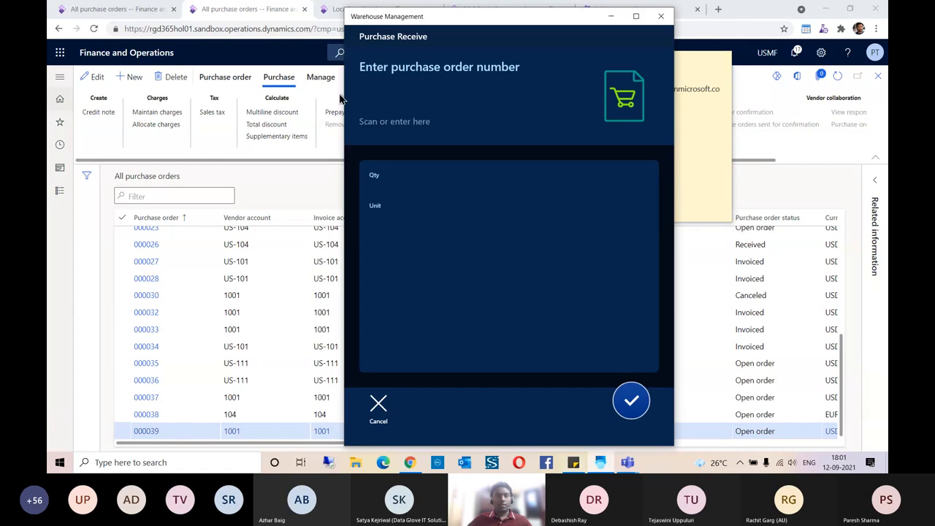
left_click(390, 102)
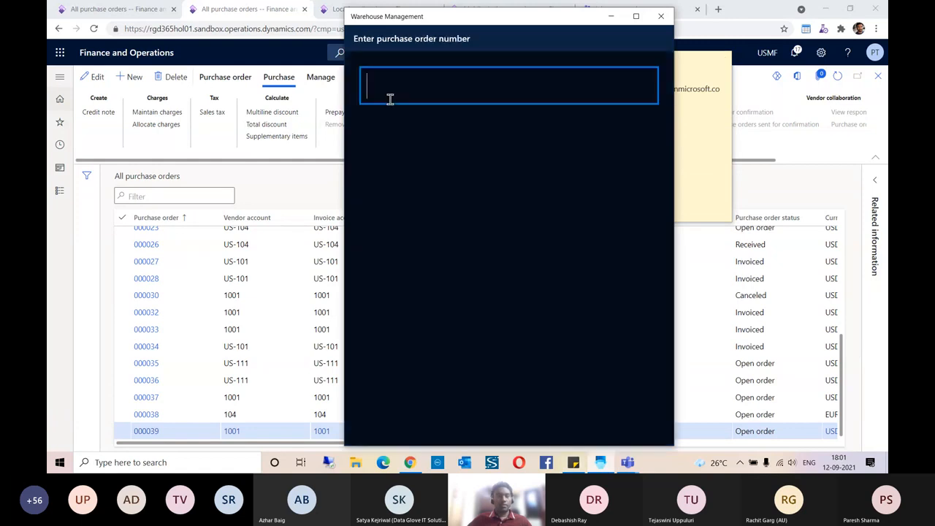
type("00000176")
key("Return")
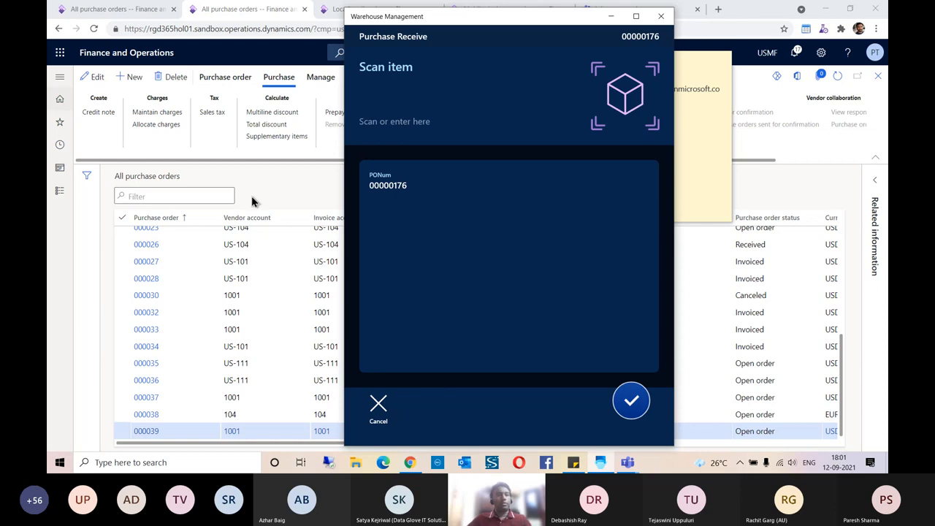
- Copy item Demo Product from purchase order 00000176's lines and scan it as the item
left_click(291, 192)
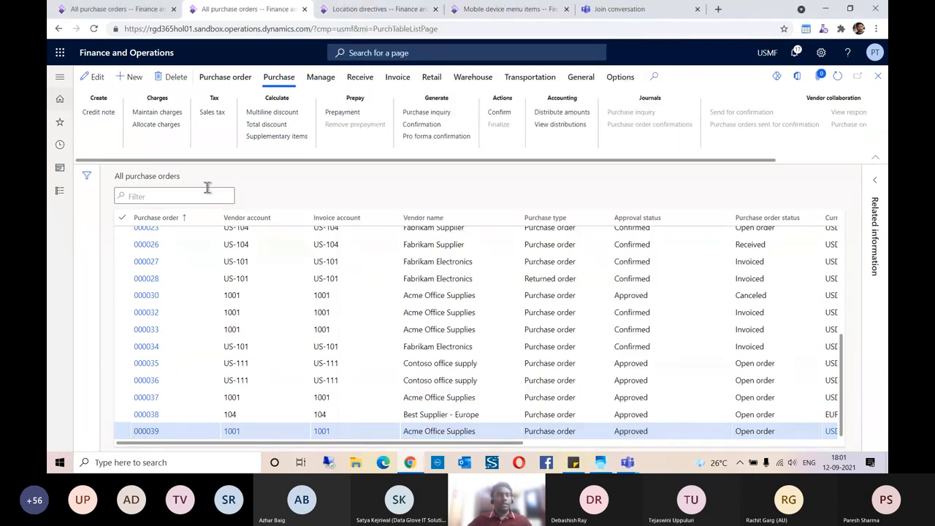
type("00000176")
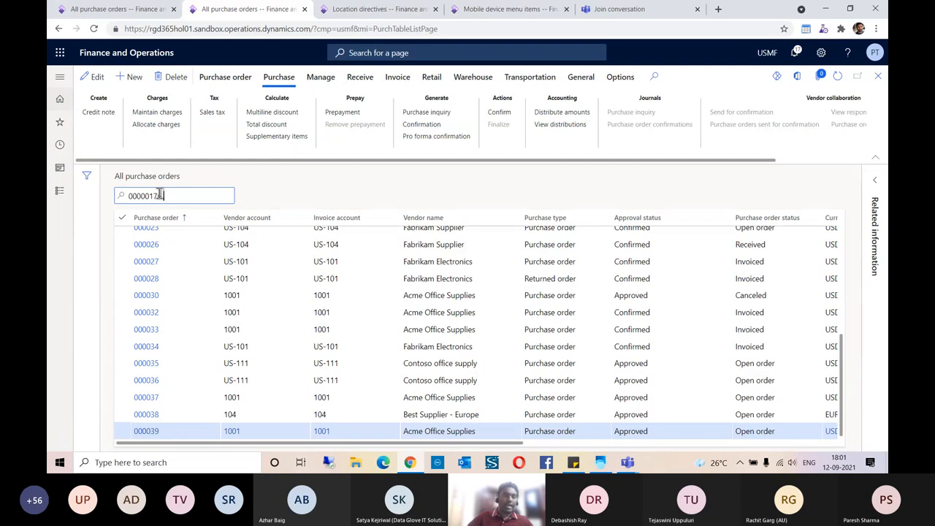
key("BackSpace")
key("Return")
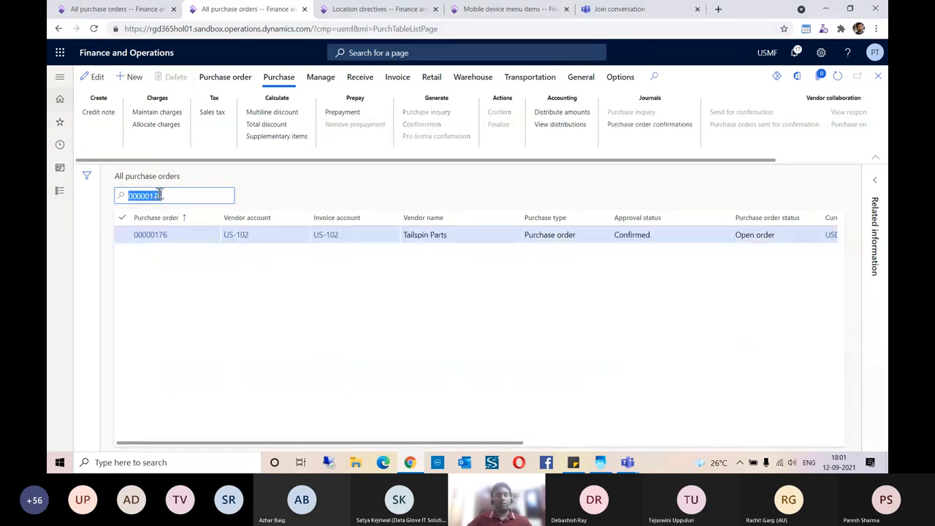
left_click(159, 238)
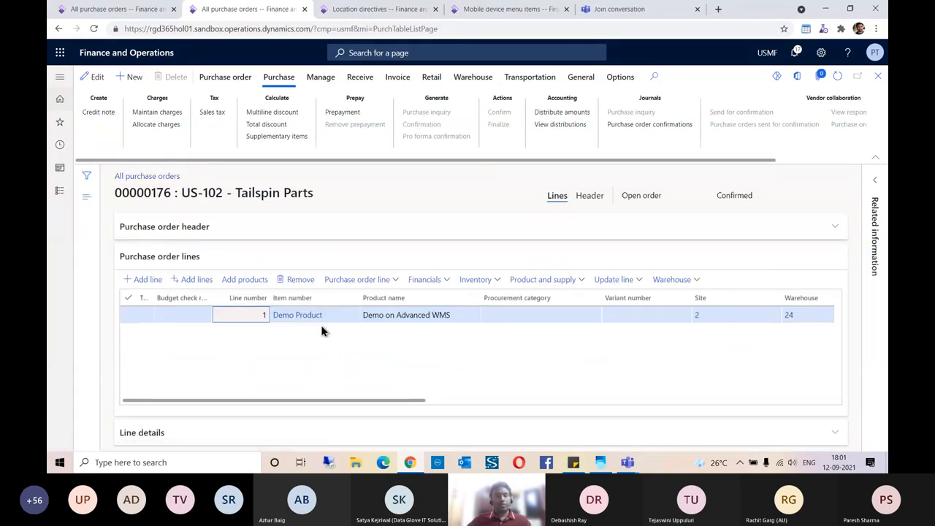
left_click(326, 324)
key("ctrl+c")
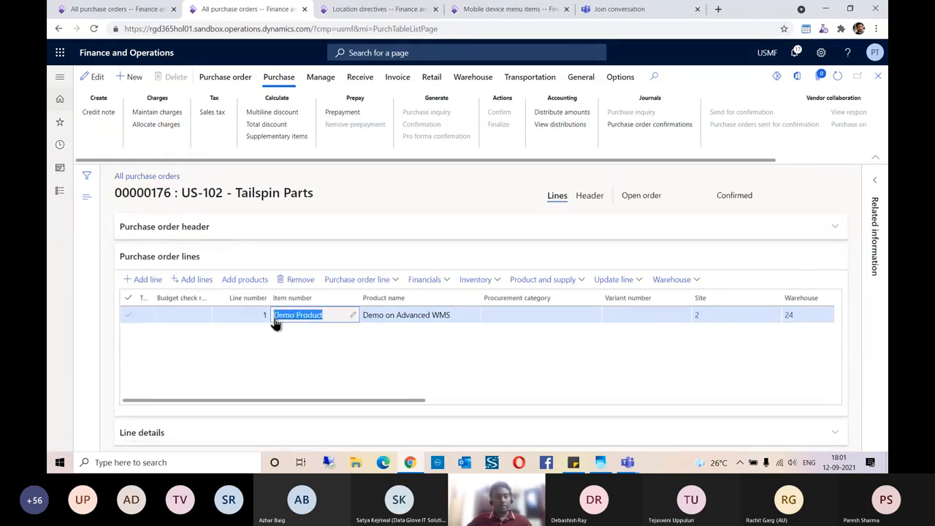
key("alt+Tab")
left_click(393, 98)
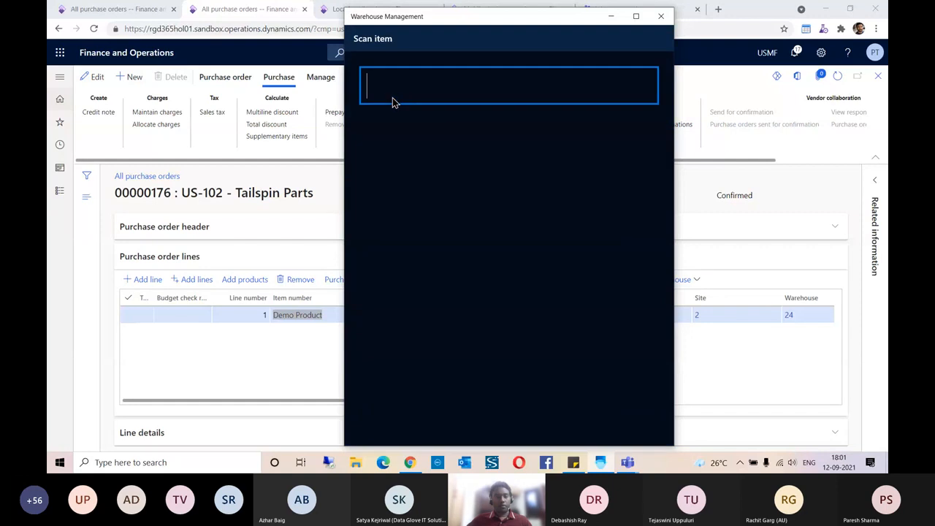
key("ctrl+v")
key("Return")
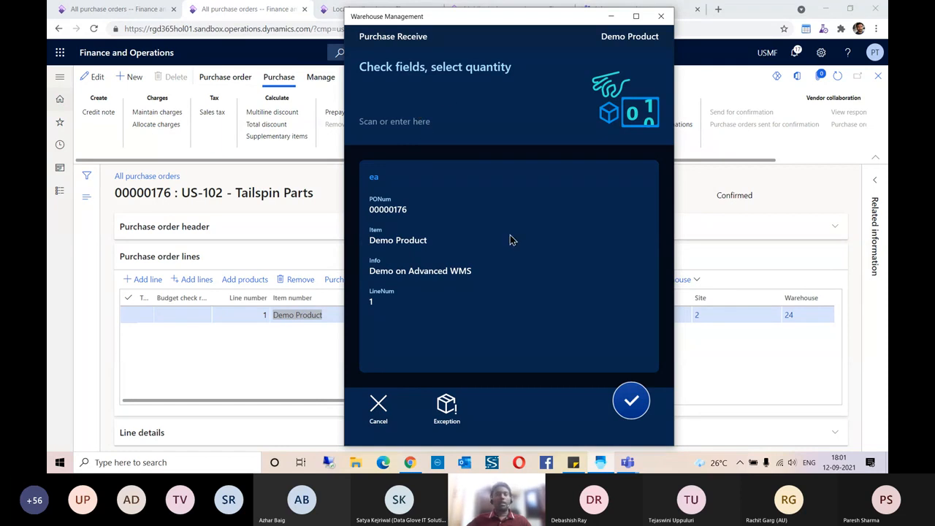
- Check the PO line quantity and enter quantity 5 for receipt
key("alt+Tab")
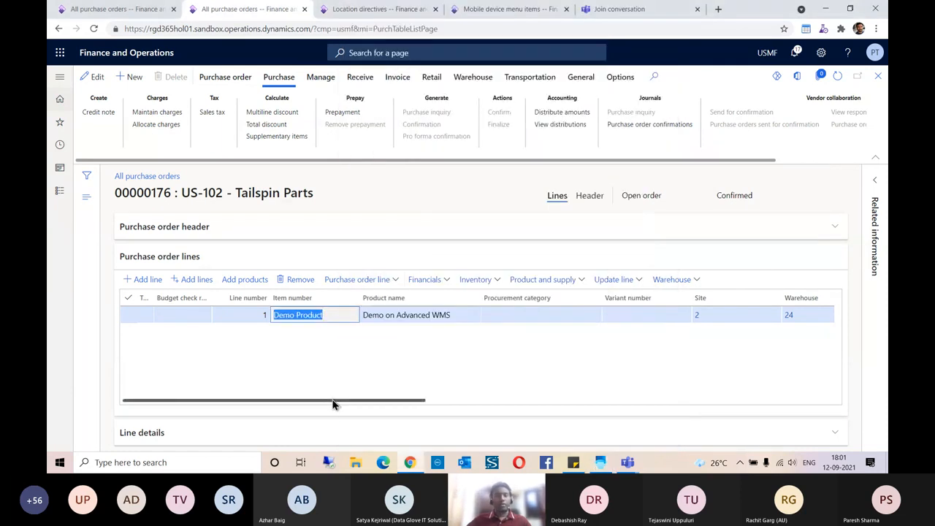
left_click_drag(334, 401, 495, 406)
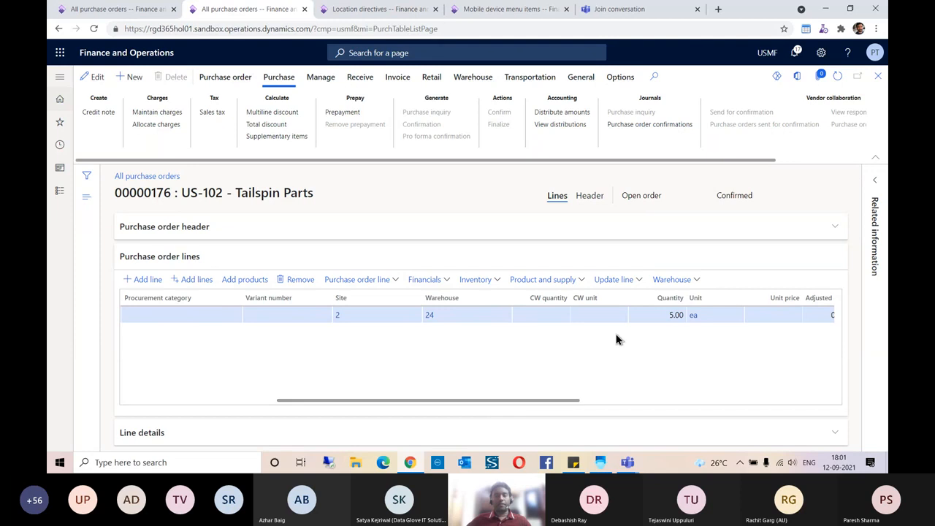
key("alt+Tab")
left_click(379, 95)
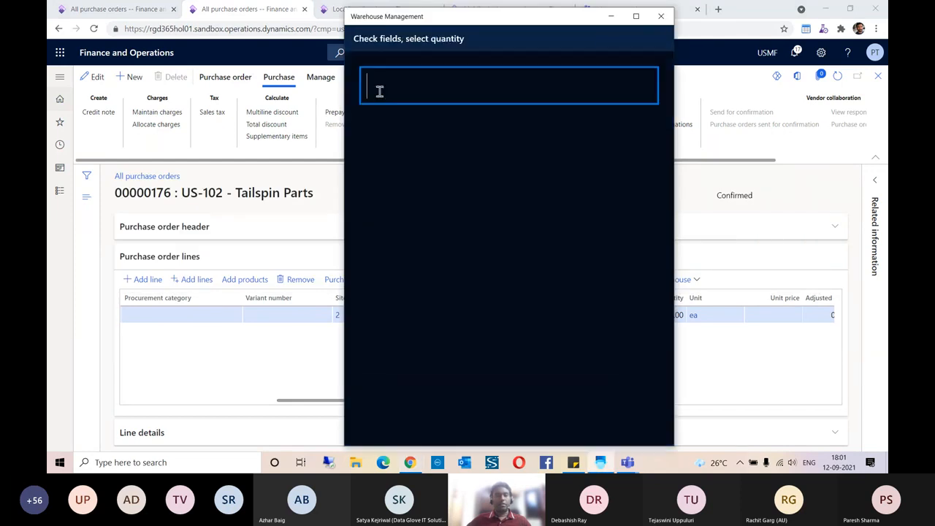
type("5")
key("Return")
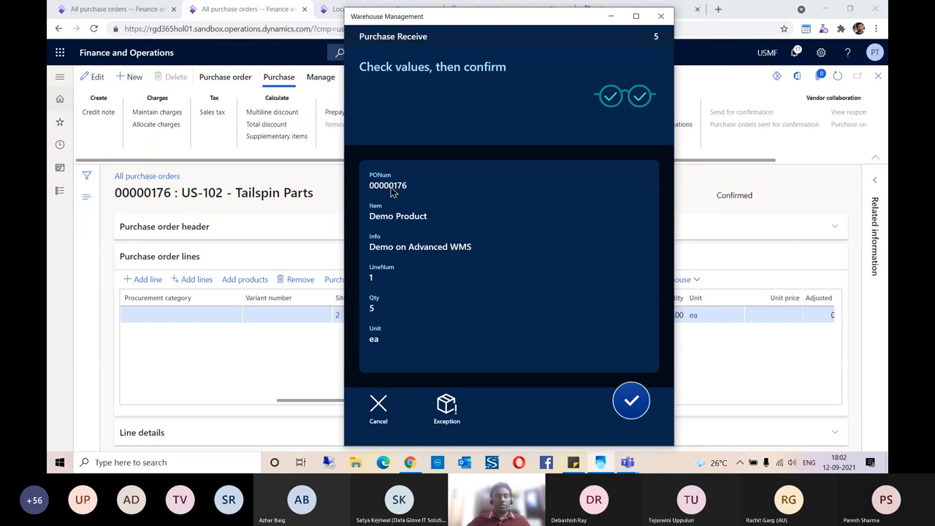
- Confirm the receipt values and enter batch number POBATCH005
left_click(627, 406)
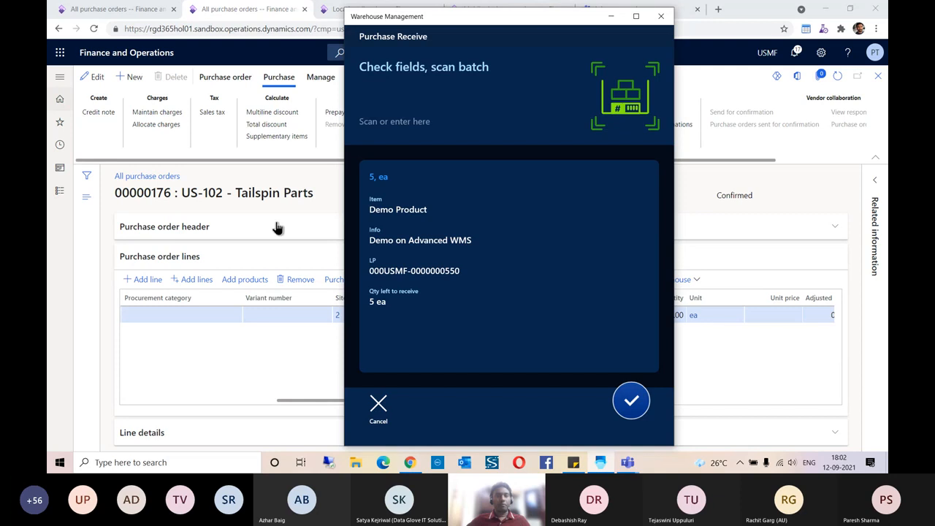
left_click(407, 97)
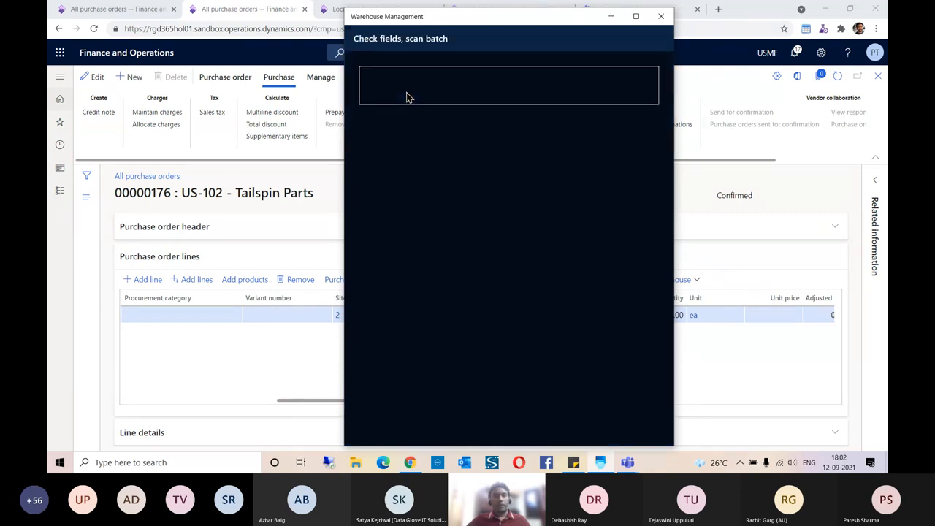
left_click(441, 164)
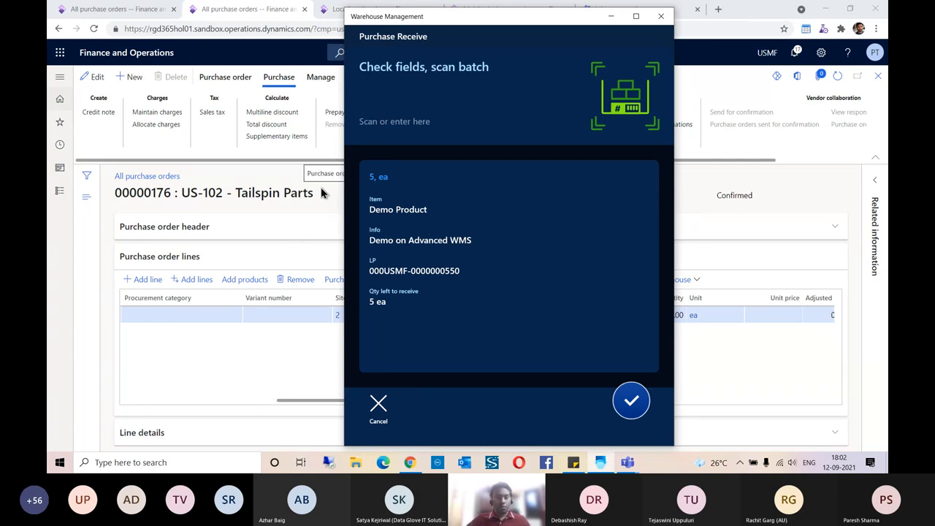
left_click(395, 91)
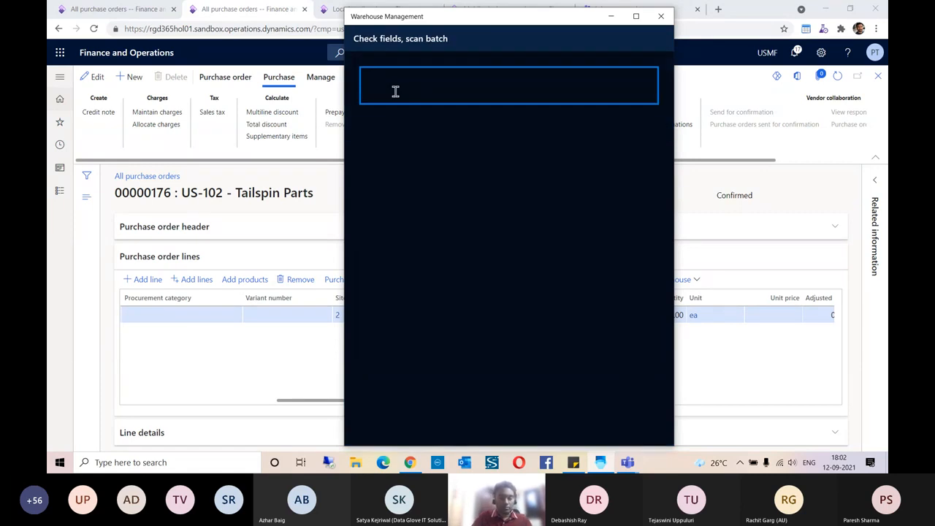
type("POBA")
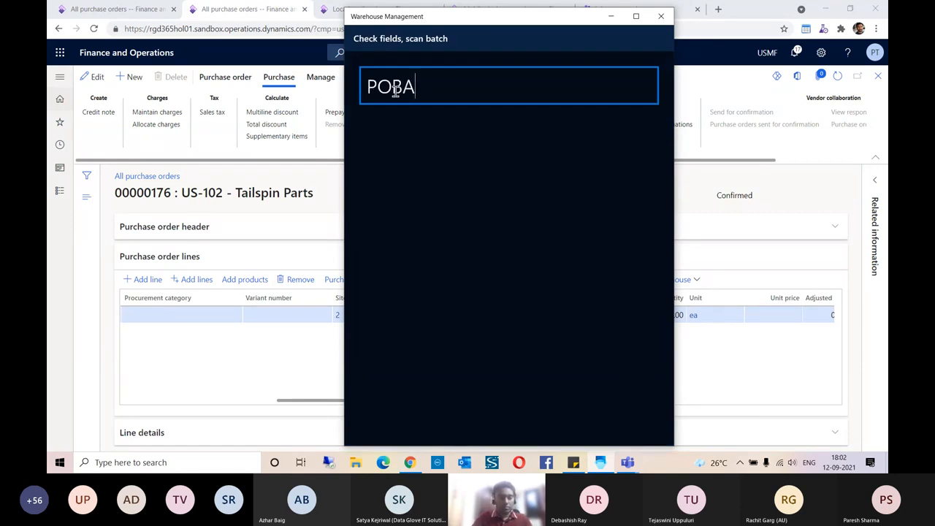
type("TCH005")
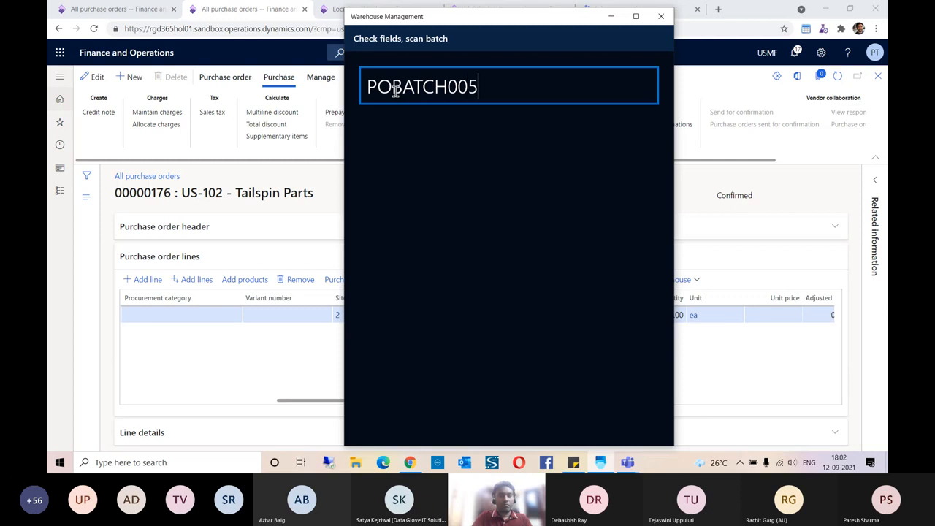
key("Return")
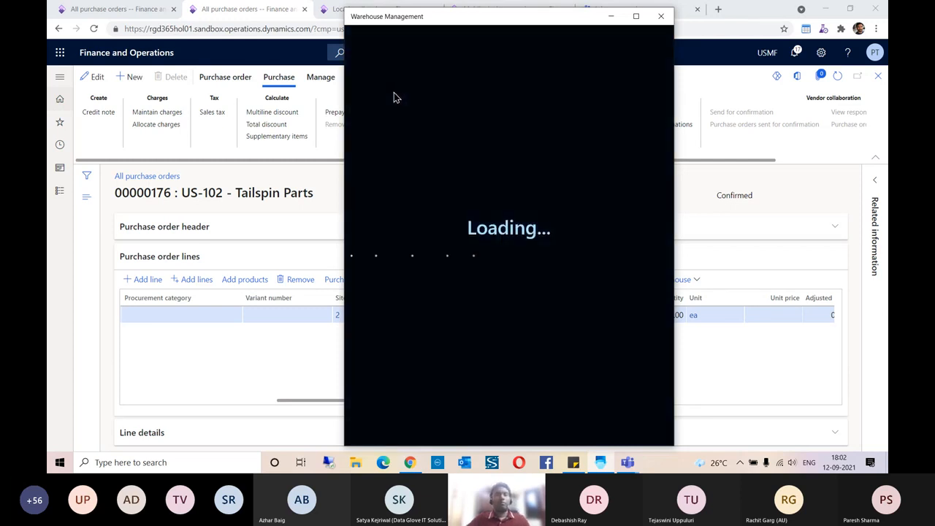
- Enter expiration date 09/09/2039 and dismiss the Work Completed message
left_click(420, 127)
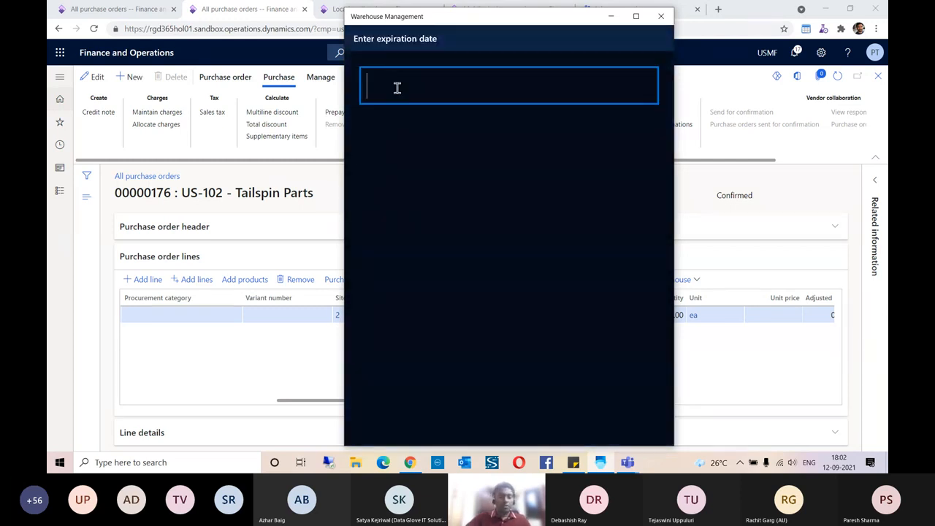
type("09/0")
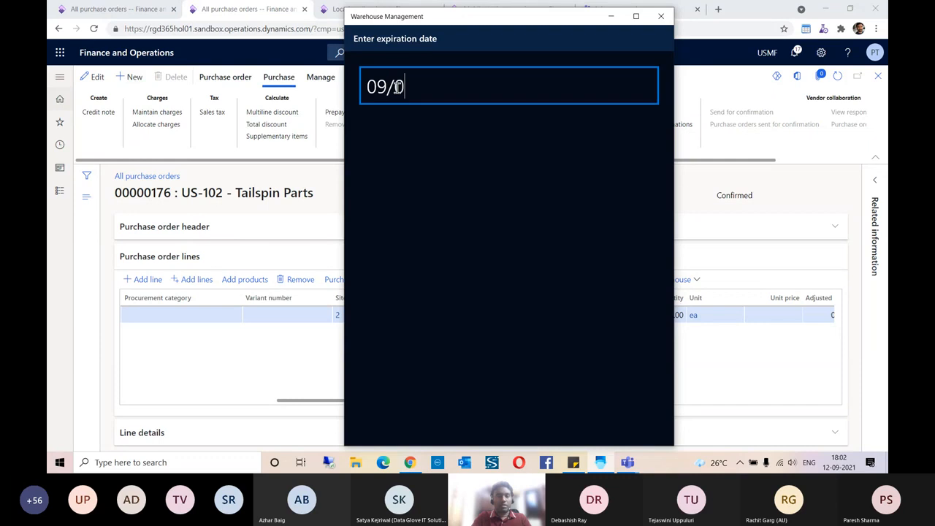
type("9/2039")
key("Return")
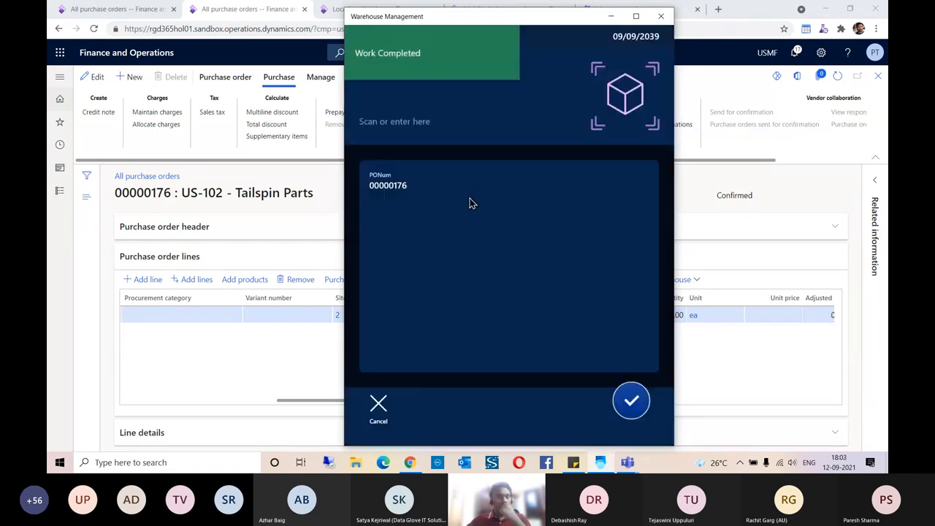
left_click(420, 54)
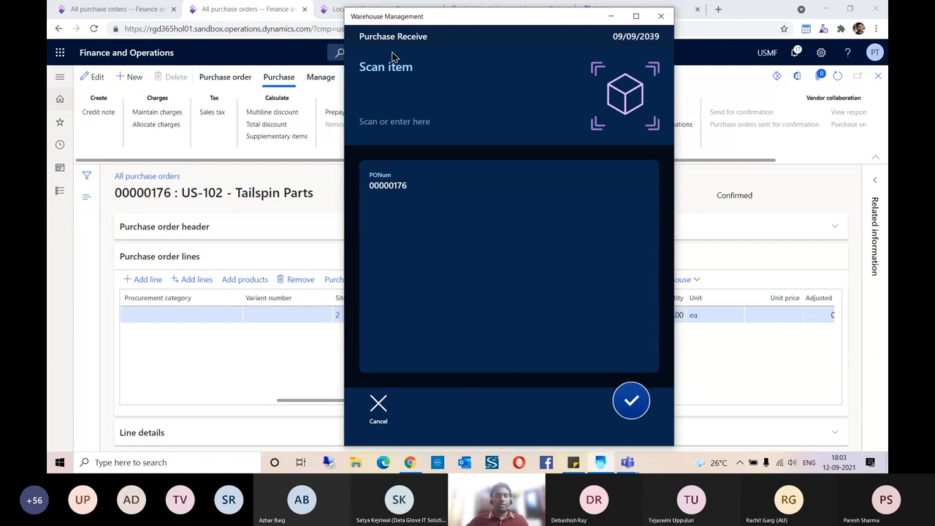
- Open the PO line's work details and copy work ID USMF-000145 from the Put to FL-001 line
left_click(610, 16)
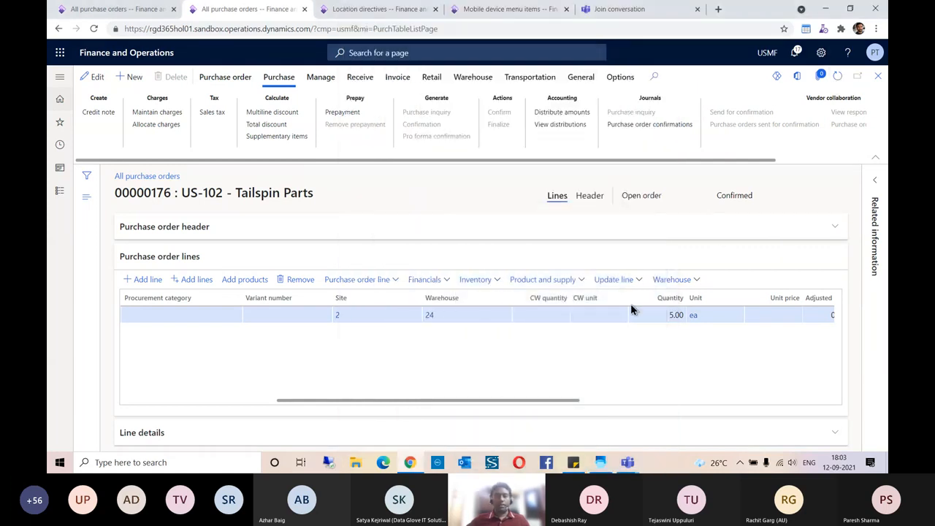
left_click(677, 281)
left_click(666, 313)
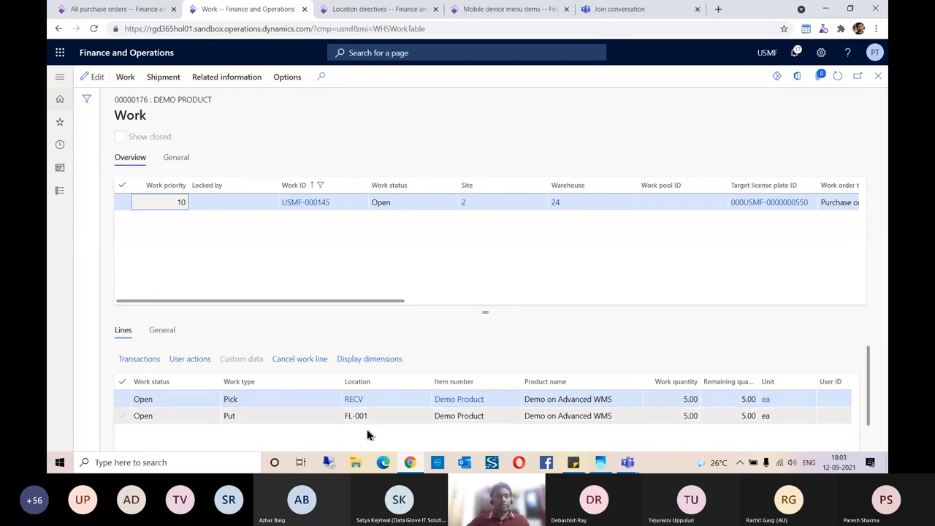
mouse_move(356, 404)
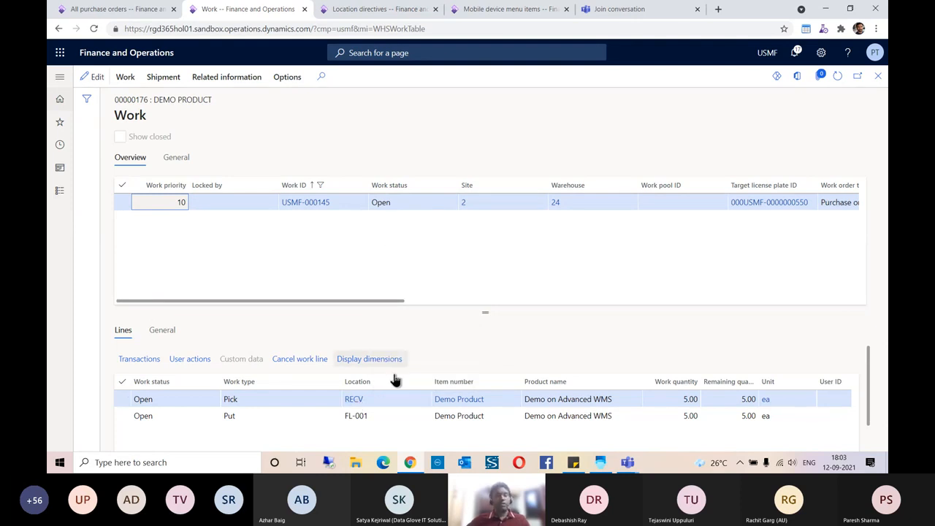
left_click(355, 416)
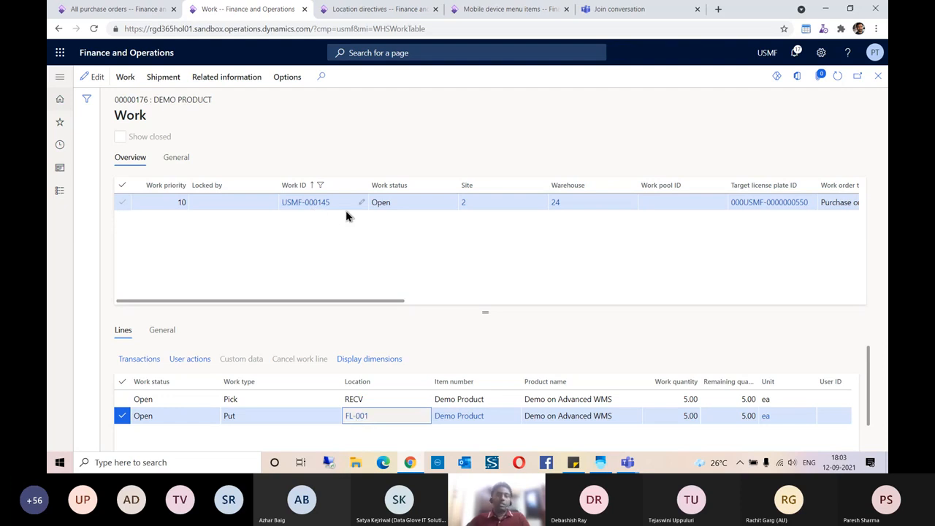
left_click_drag(336, 210, 285, 208)
key("ctrl+c")
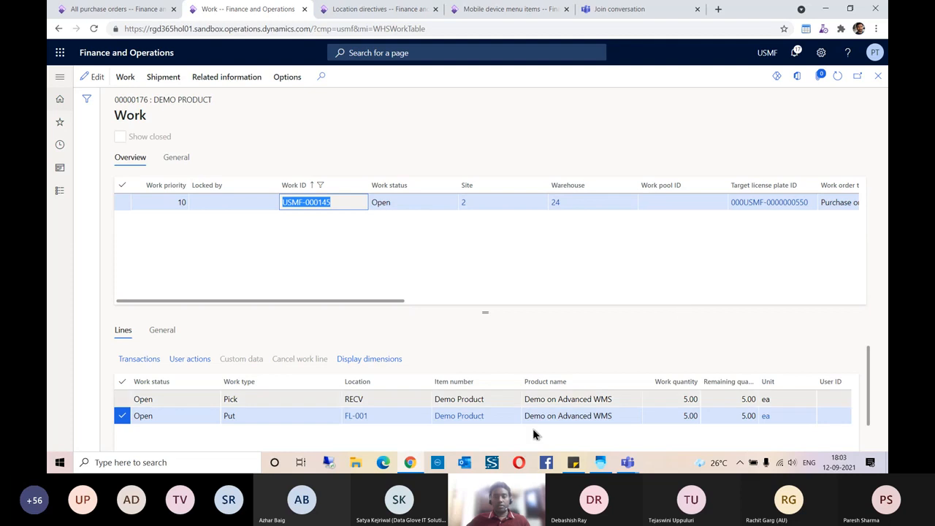
left_click(603, 467)
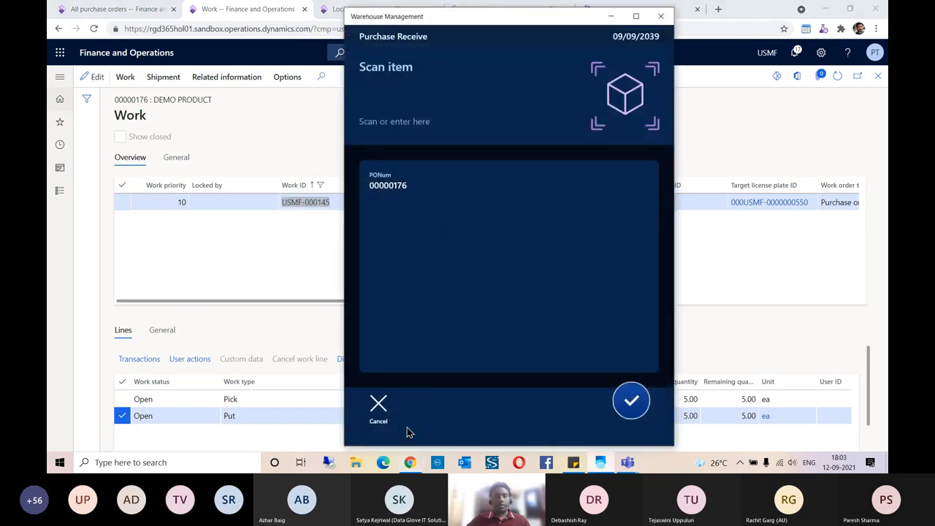
- Run Purchase Put-away on work ID USMF-000145, confirming 5 ea Demo Product delivered to FL-001
left_click(379, 409)
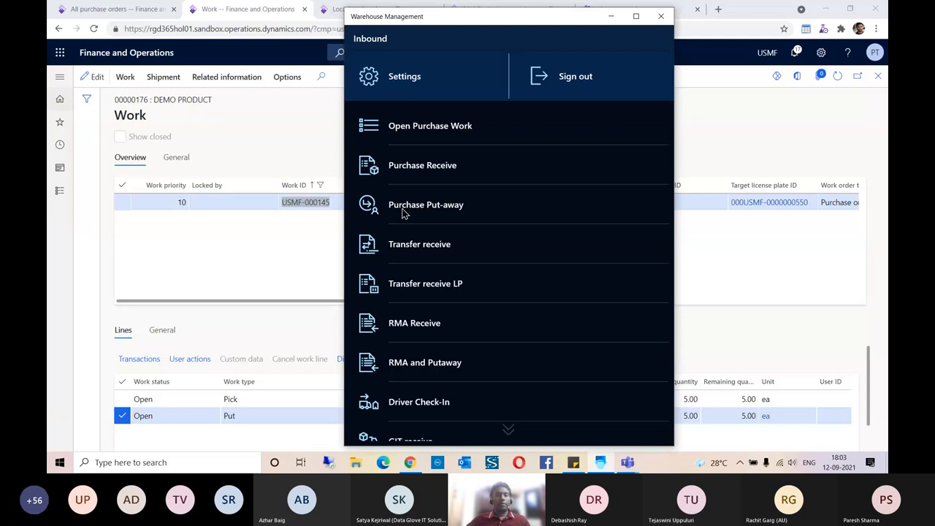
left_click(434, 208)
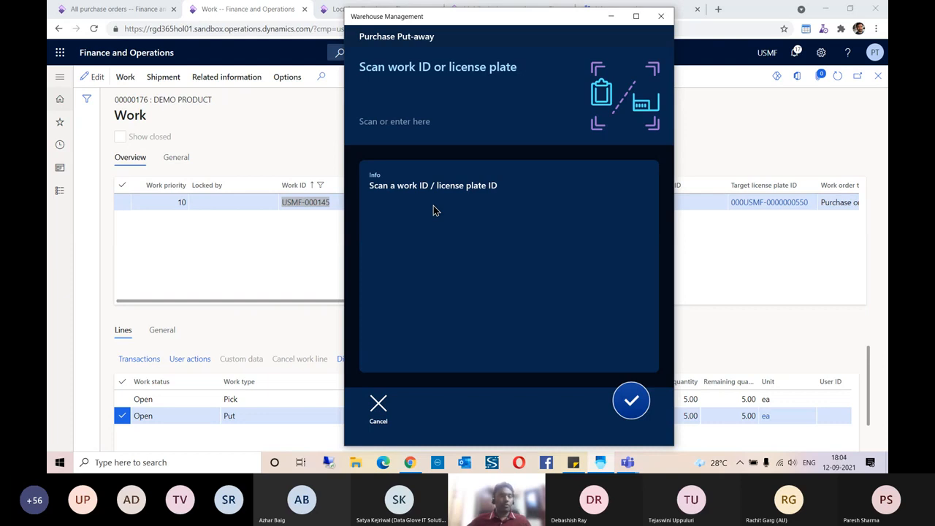
left_click(391, 103)
key("ctrl+v")
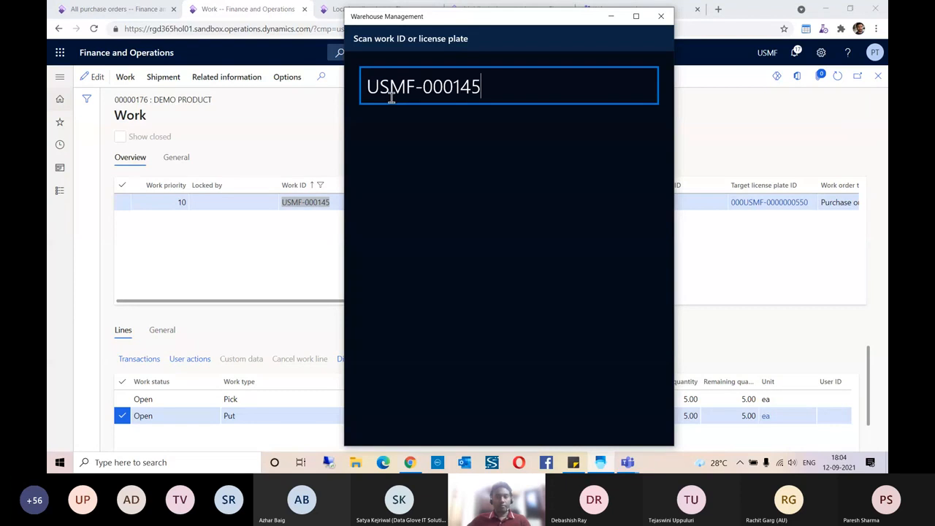
key("Return")
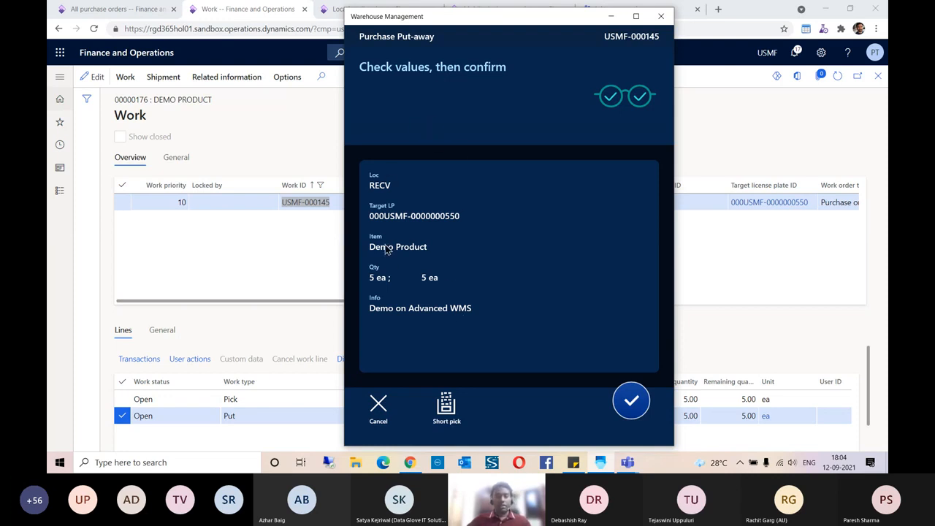
left_click(632, 403)
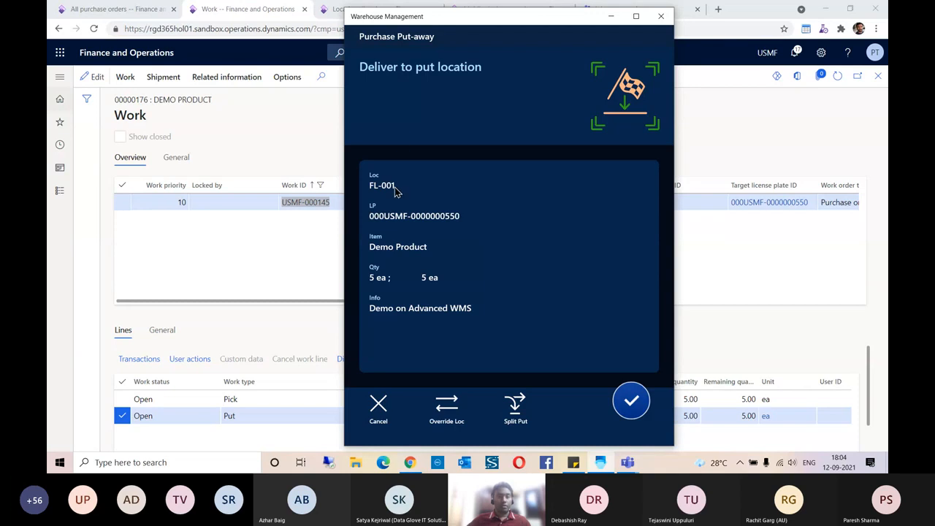
left_click_drag(460, 20, 579, 28)
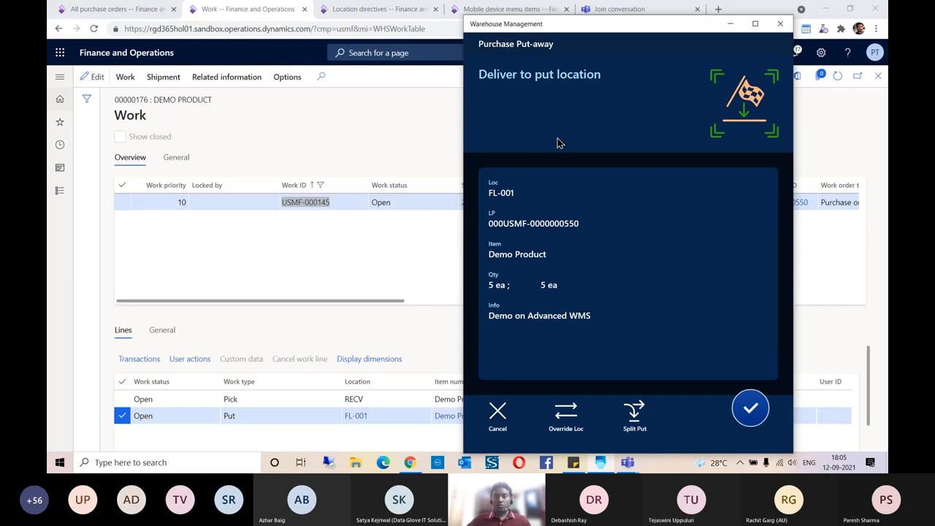
left_click(750, 410)
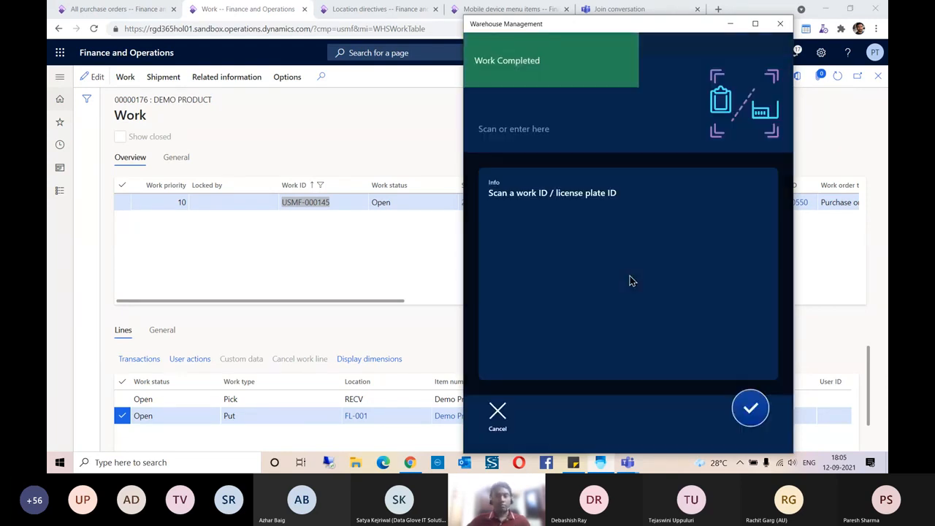
- Refresh work USMF-000145 and check the target license plate's on-hand stock at FL-001
left_click(365, 246)
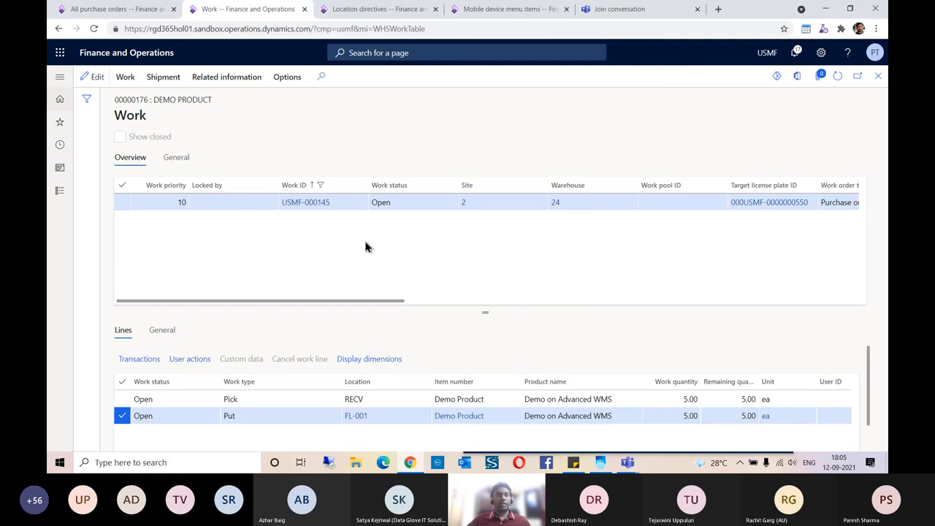
left_click(837, 76)
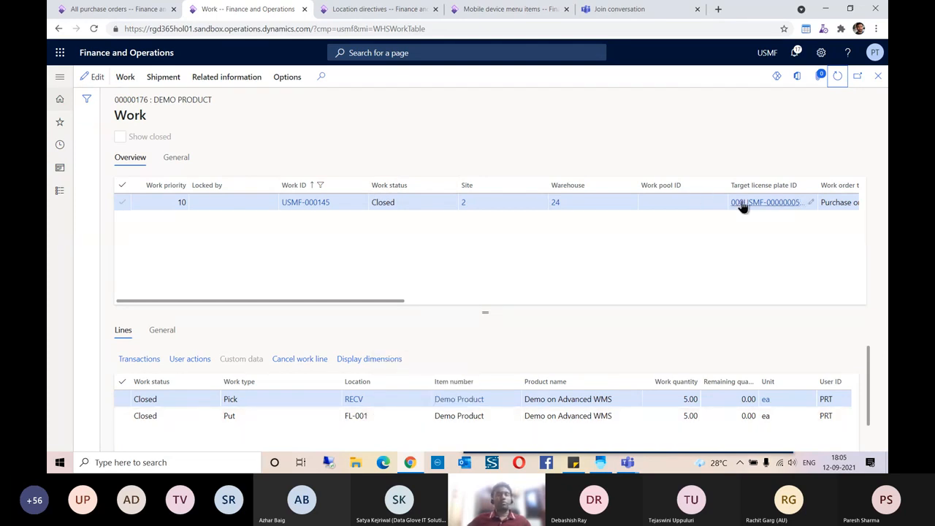
left_click(771, 204)
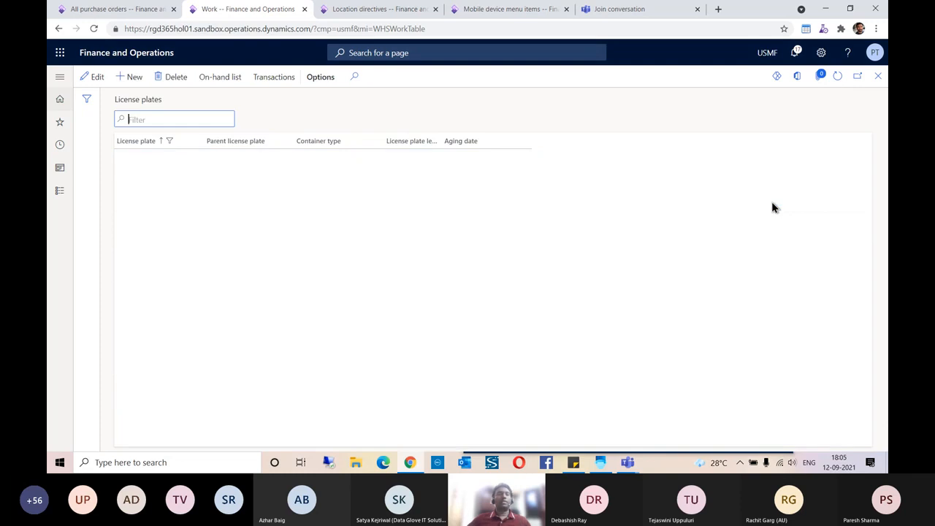
left_click(229, 82)
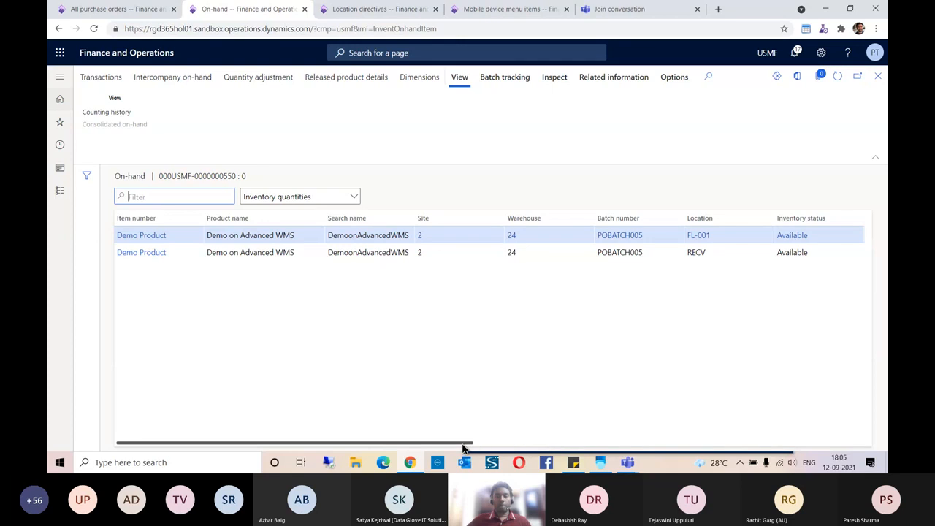
left_click_drag(463, 447, 676, 446)
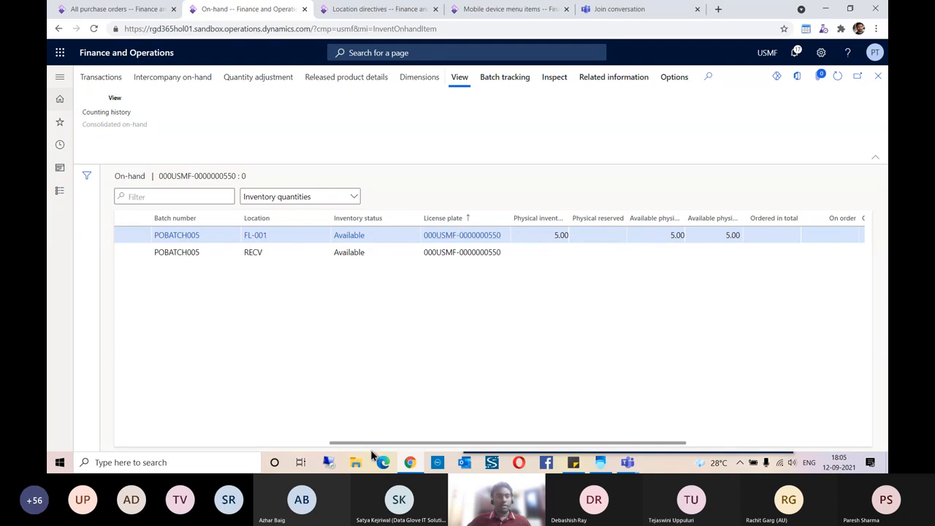
left_click_drag(364, 444, 261, 445)
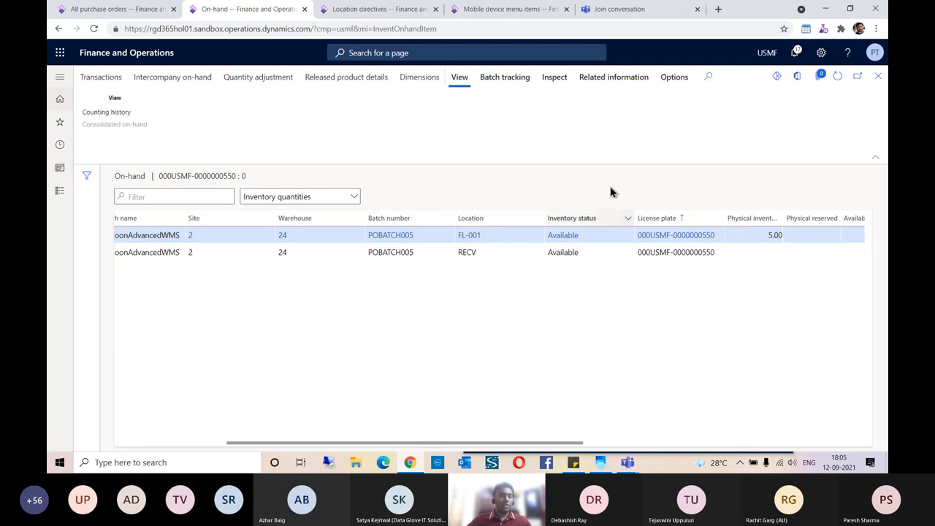
left_click(877, 78)
left_click(878, 79)
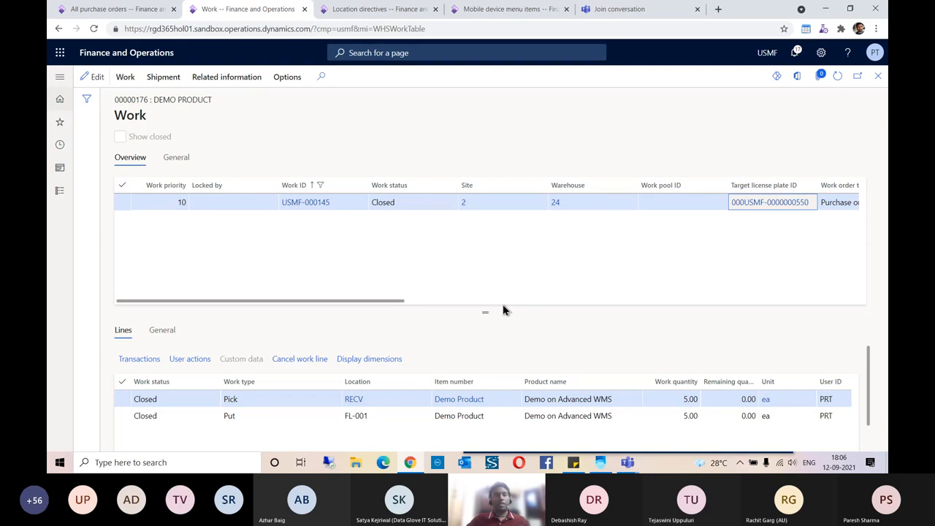
- Copy sales order number 000888 from Sticky Notes and return to the browser
left_click(573, 463)
double_click(623, 139)
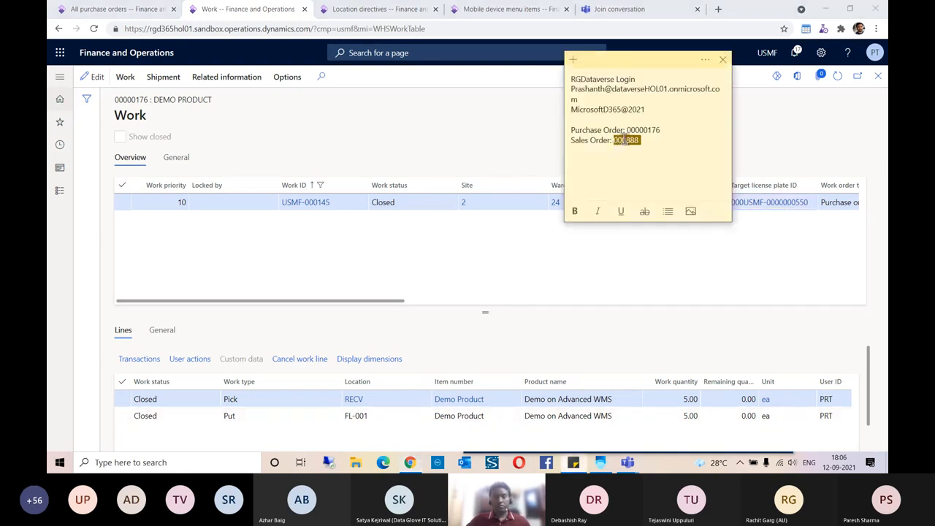
left_click(371, 115)
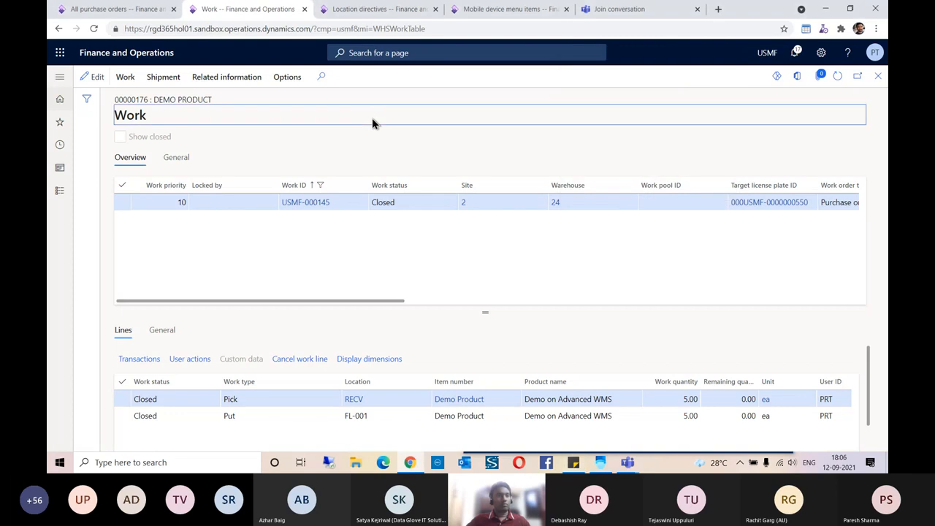
left_click(117, 10)
- Open sales order 000888 from All sales orders and review its 5 ea Demo Product line
left_click(61, 124)
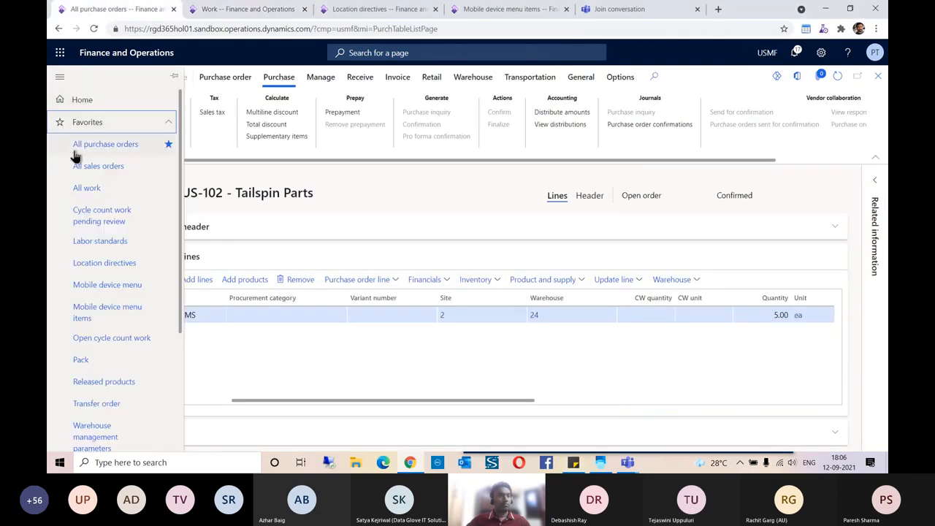
left_click(97, 169)
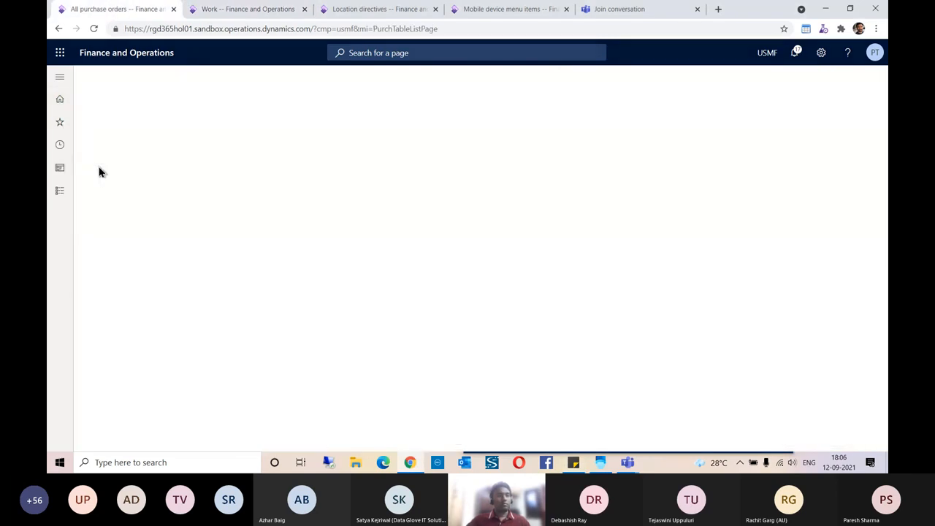
left_click(150, 197)
type("000888")
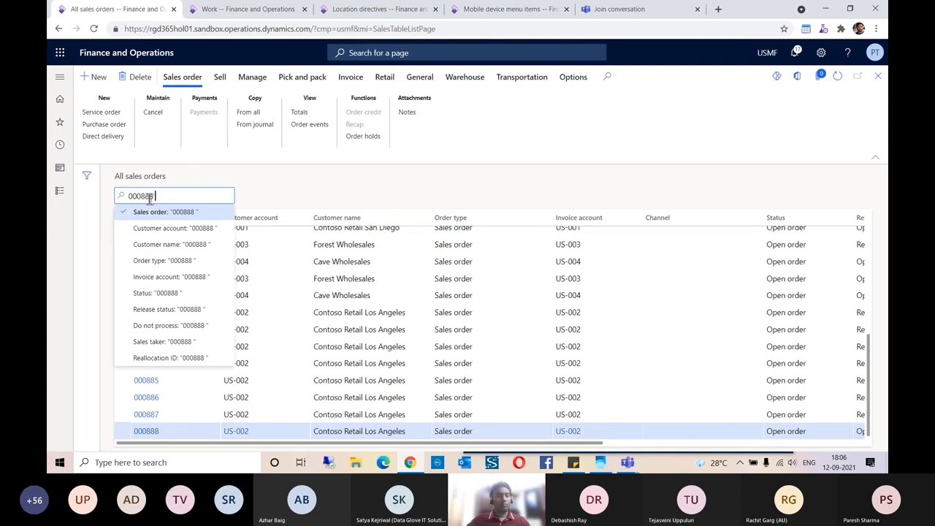
key("Return")
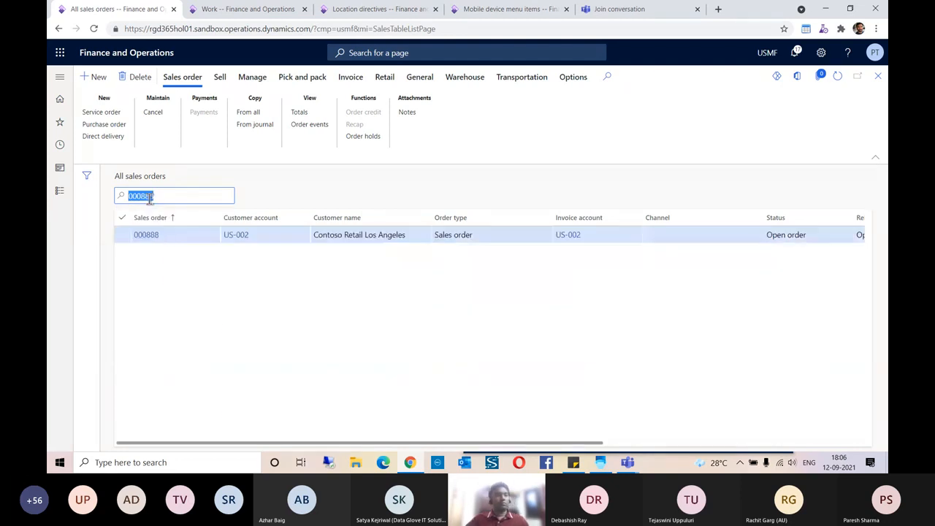
left_click(155, 236)
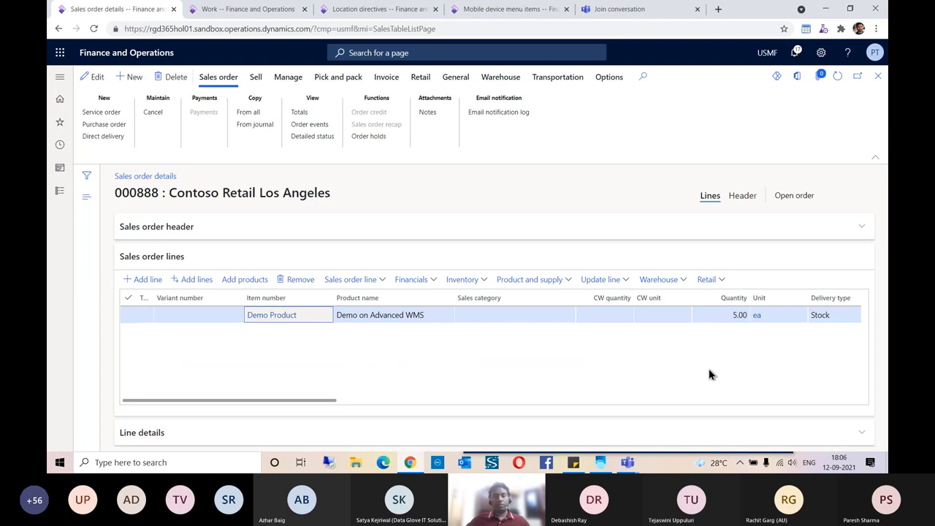
left_click_drag(323, 403, 454, 407)
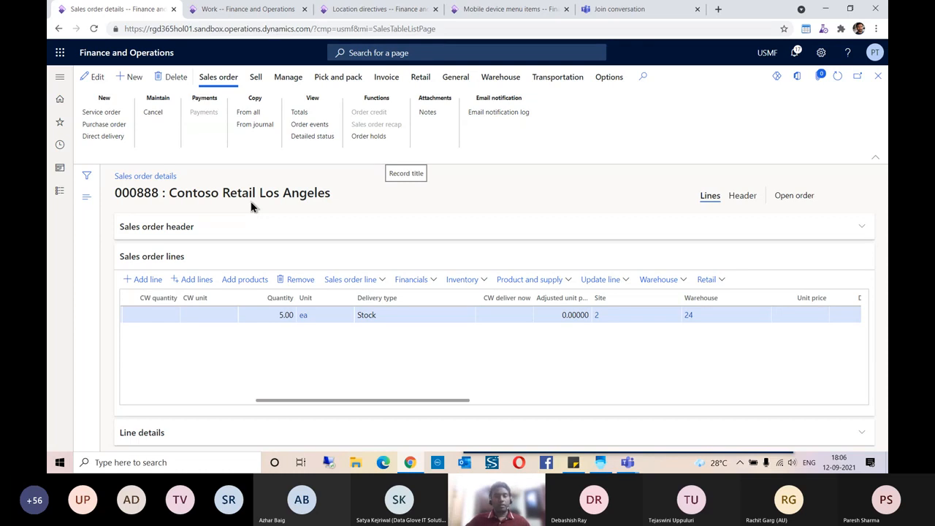
left_click_drag(263, 402, 225, 400)
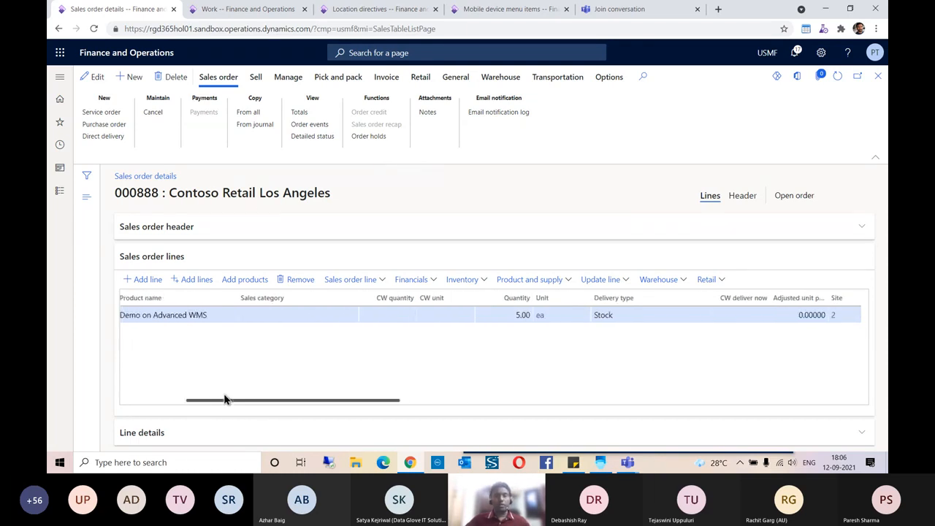
left_click(460, 285)
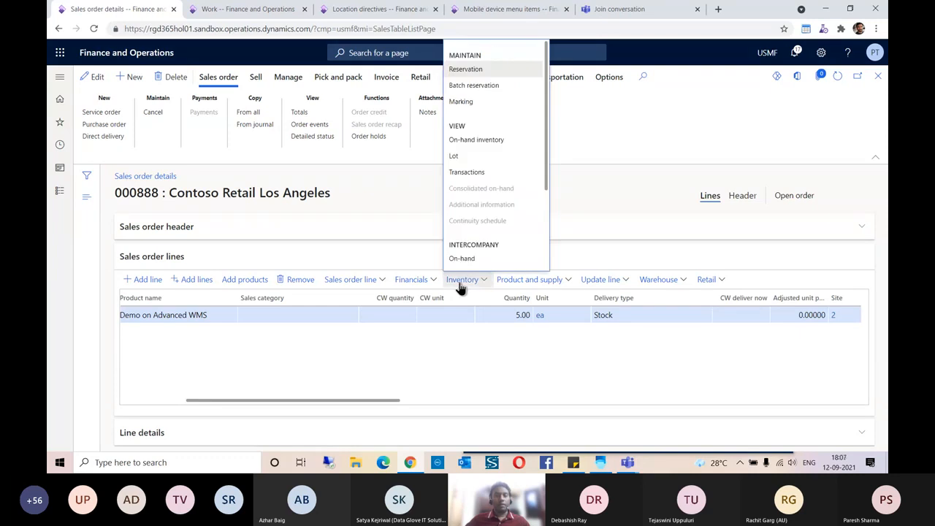
- Reserve the line's 5 ea of Demo Product from site 2, warehouse 24 using Reserve lot
left_click(463, 70)
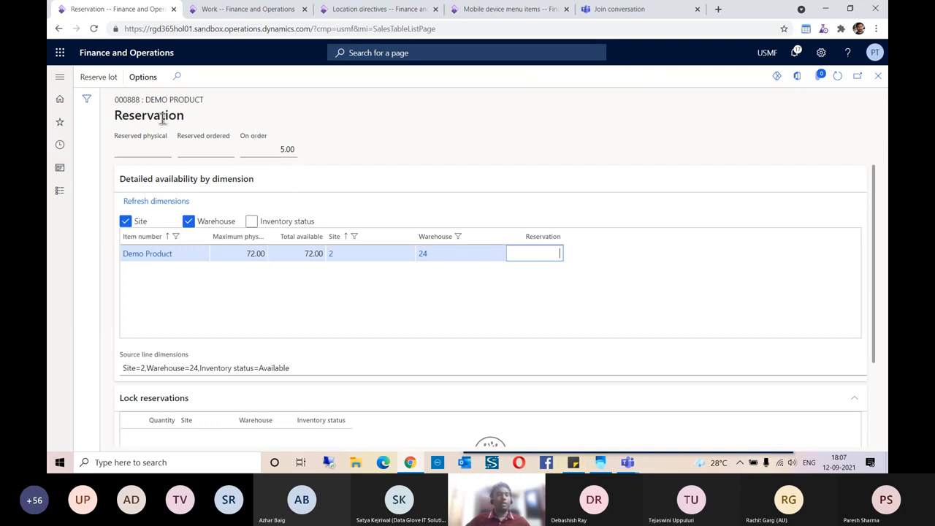
left_click(102, 79)
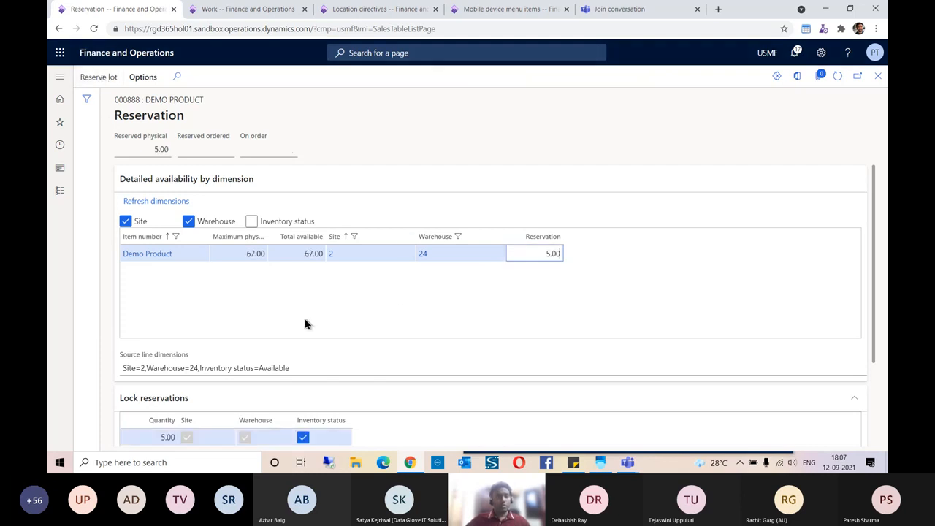
scroll(335, 319, "down", 2)
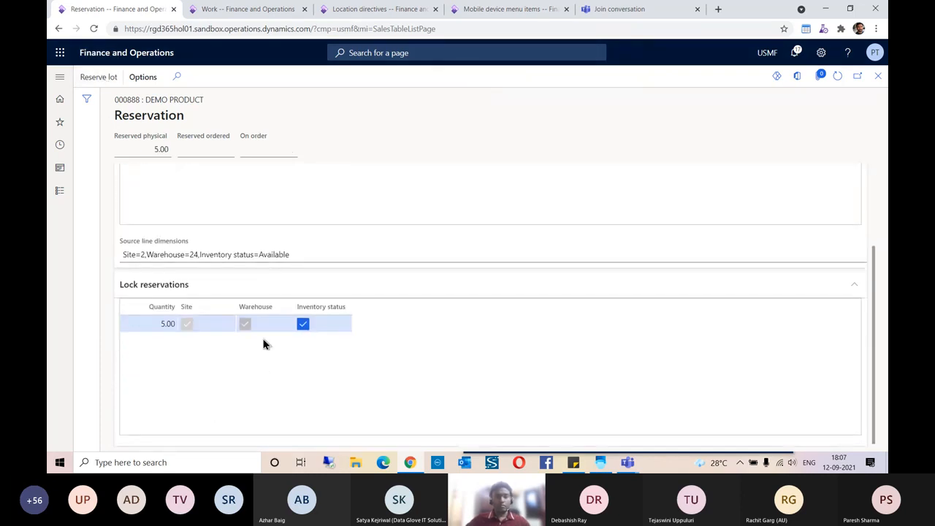
scroll(273, 346, "up", 1)
scroll(215, 303, "down", 1)
scroll(332, 363, "up", 2)
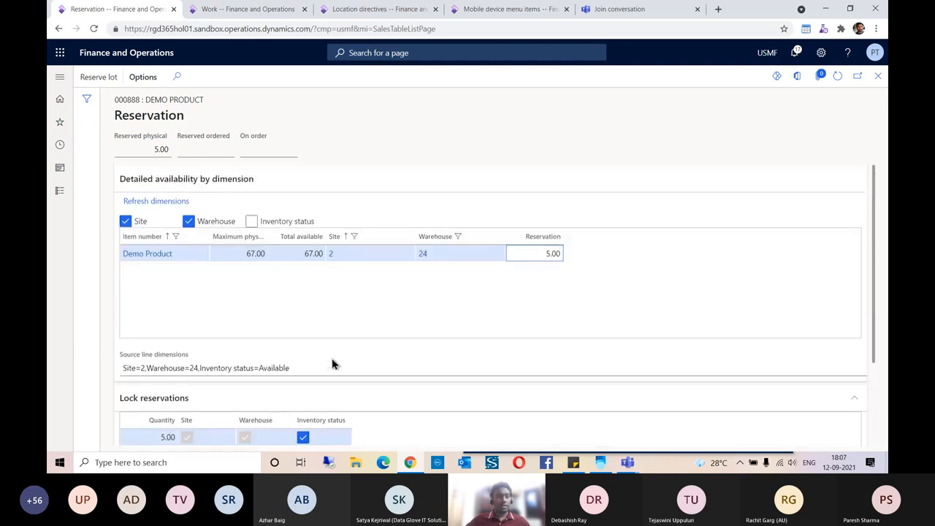
left_click(878, 77)
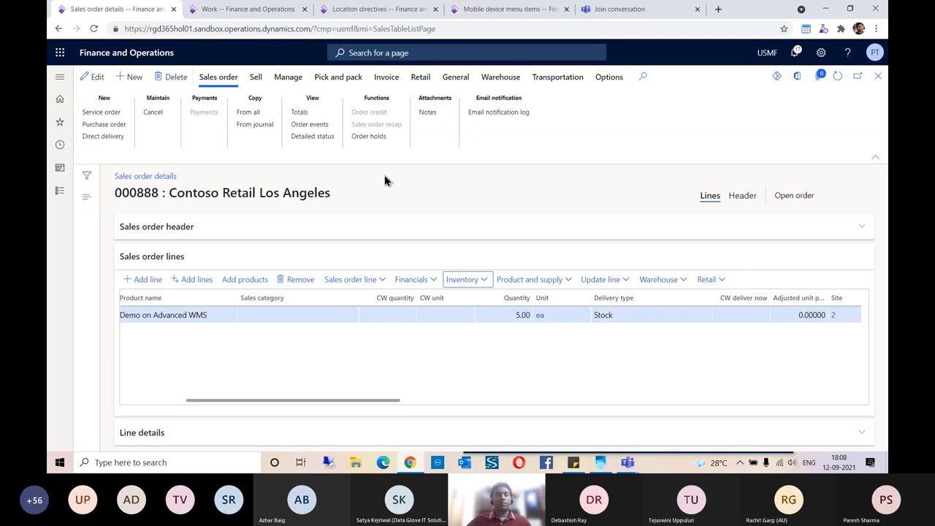
left_click(499, 76)
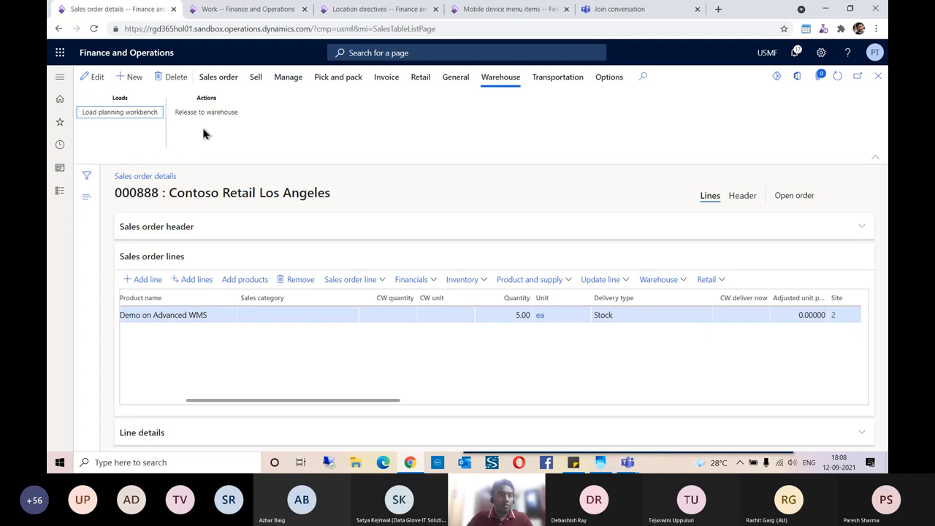
left_click(60, 122)
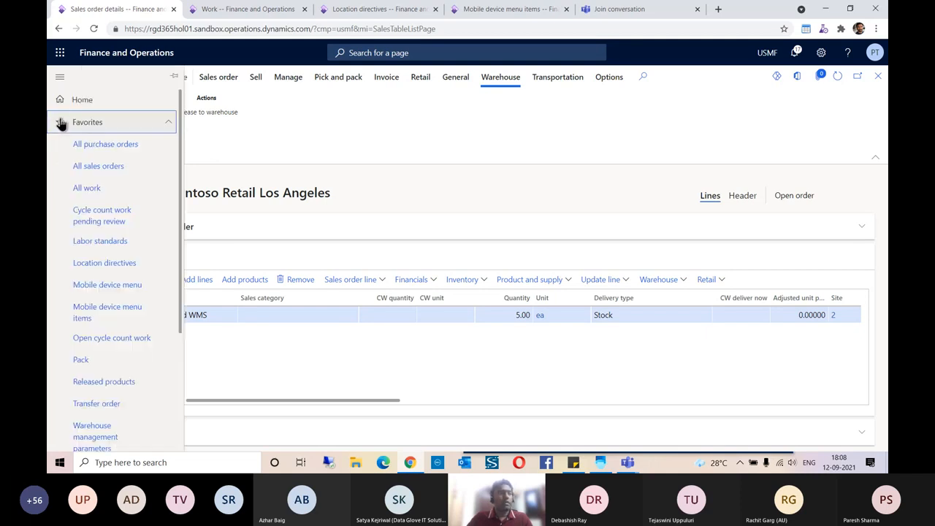
scroll(88, 263, "down", 3)
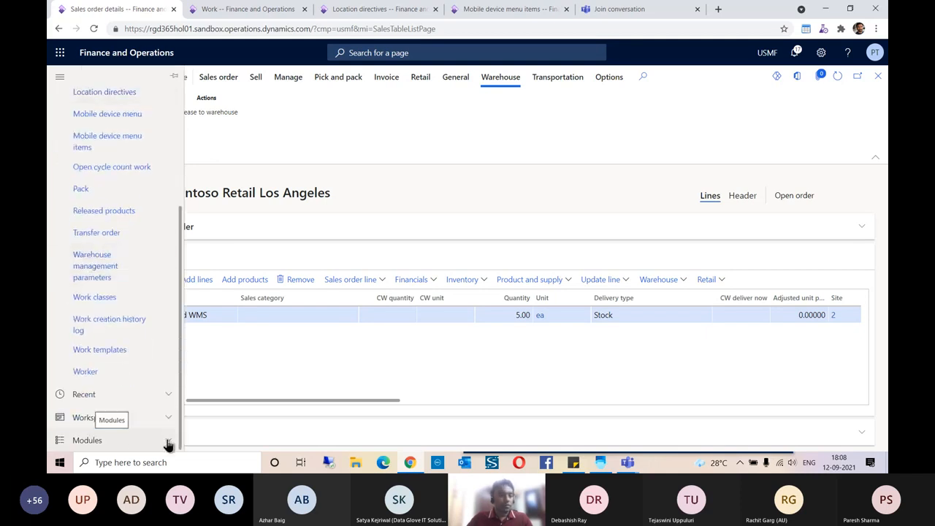
left_click(133, 440)
left_click(112, 441)
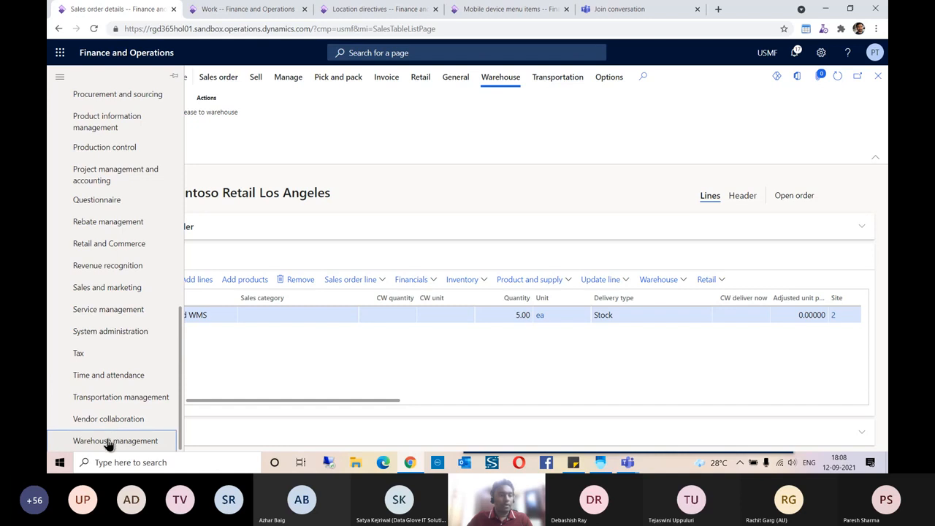
left_click(226, 150)
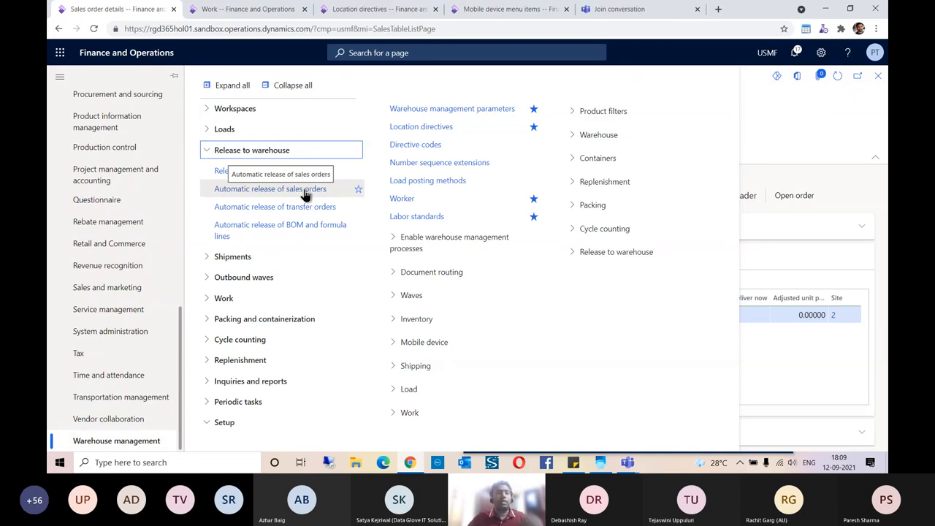
left_click(786, 118)
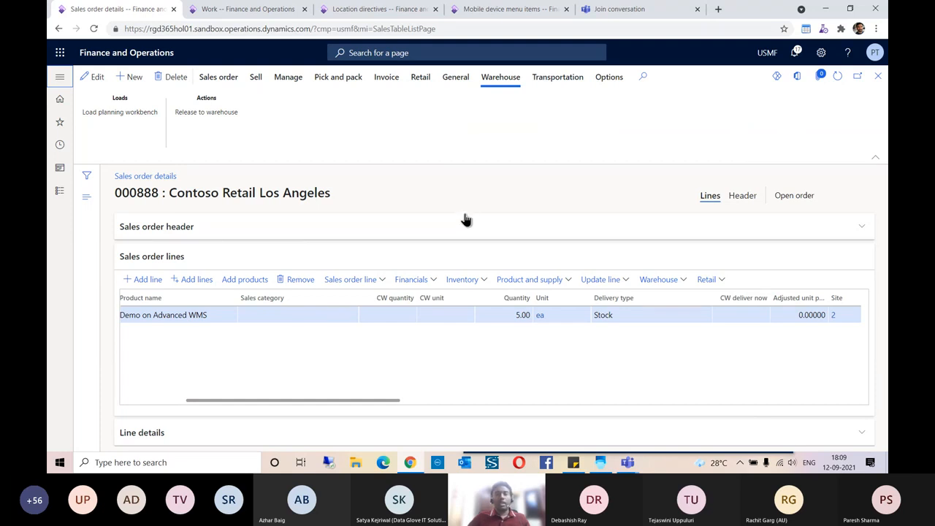
- Release order 000888 to the warehouse, then review and dismiss the release messages and batch-job notice
left_click(201, 117)
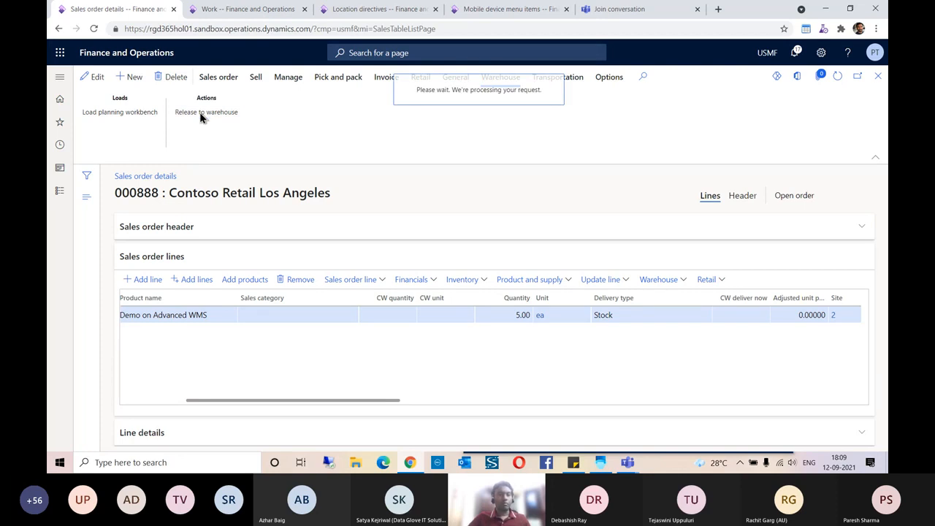
left_click(856, 174)
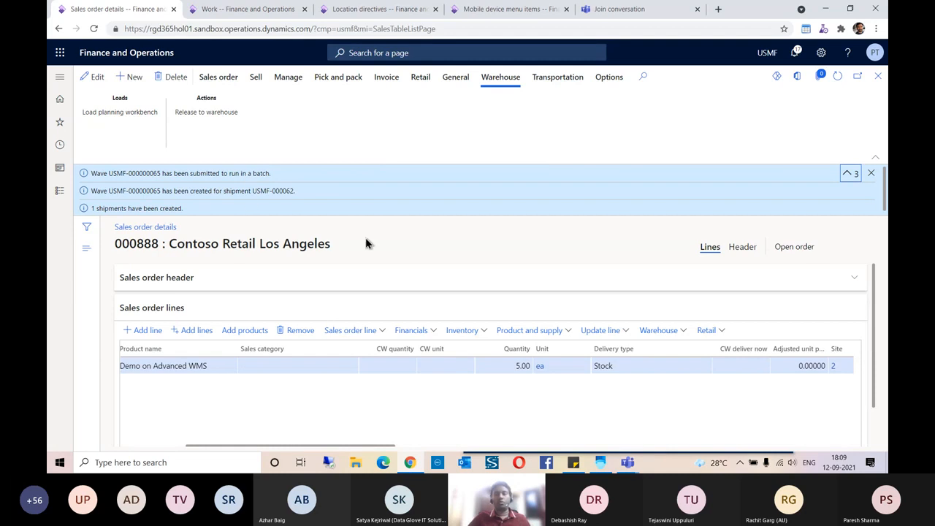
left_click(871, 173)
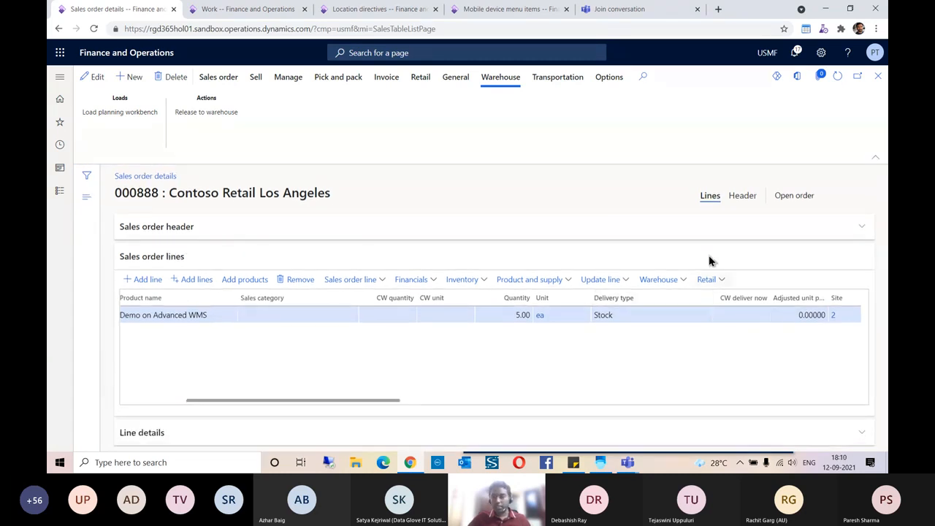
left_click(660, 279)
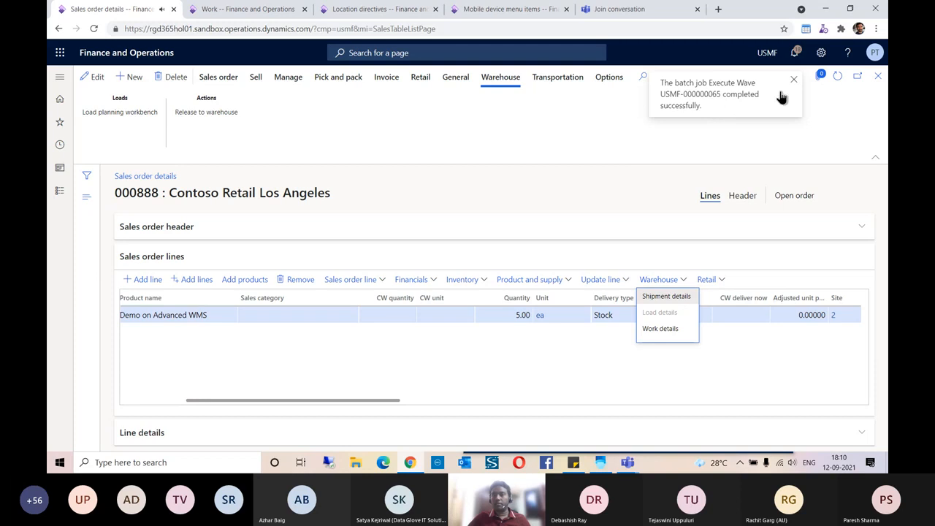
left_click(793, 79)
left_click(659, 146)
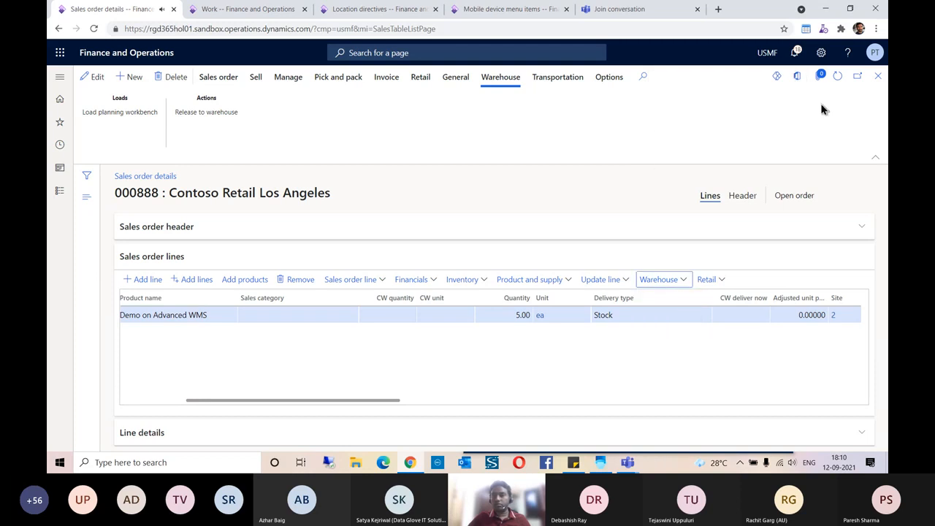
- Review work USMF-000073's lines (pick FL-001, print, put PACK), then switch to the other Work page
left_click(672, 280)
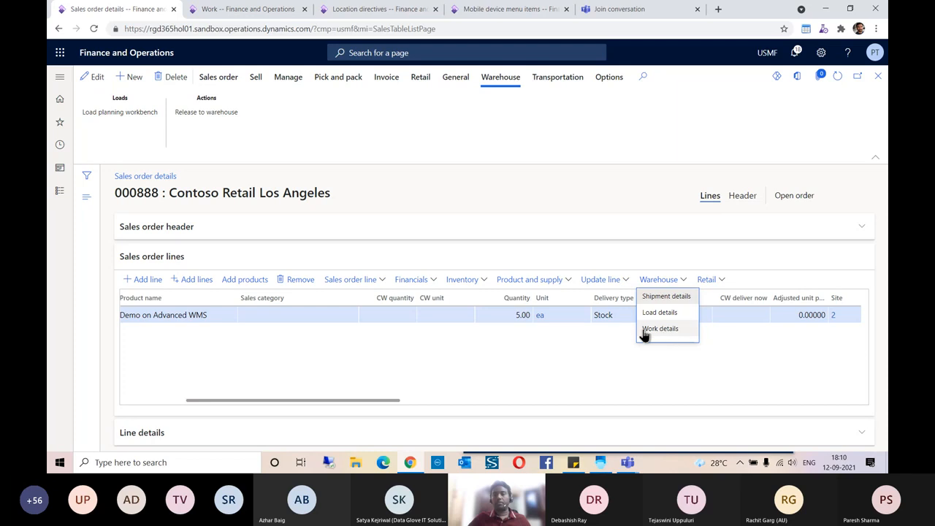
left_click(661, 328)
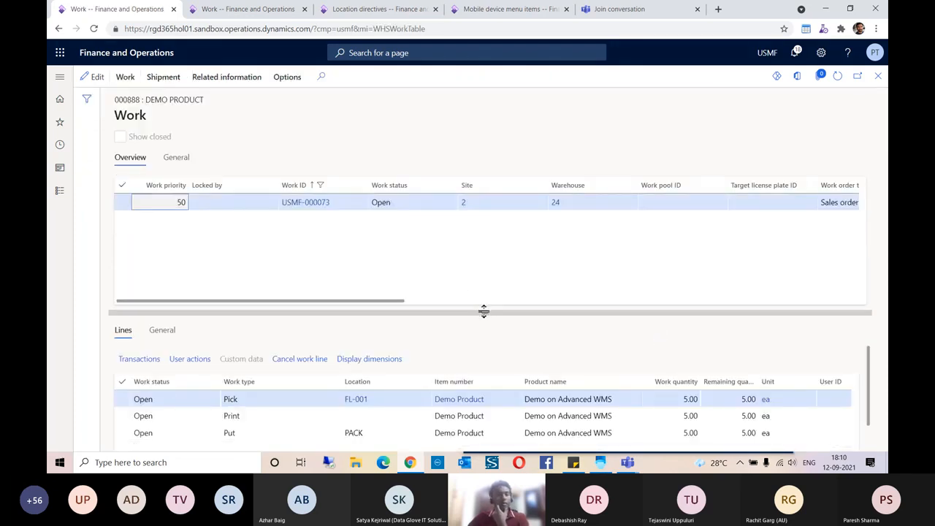
left_click_drag(482, 309, 469, 236)
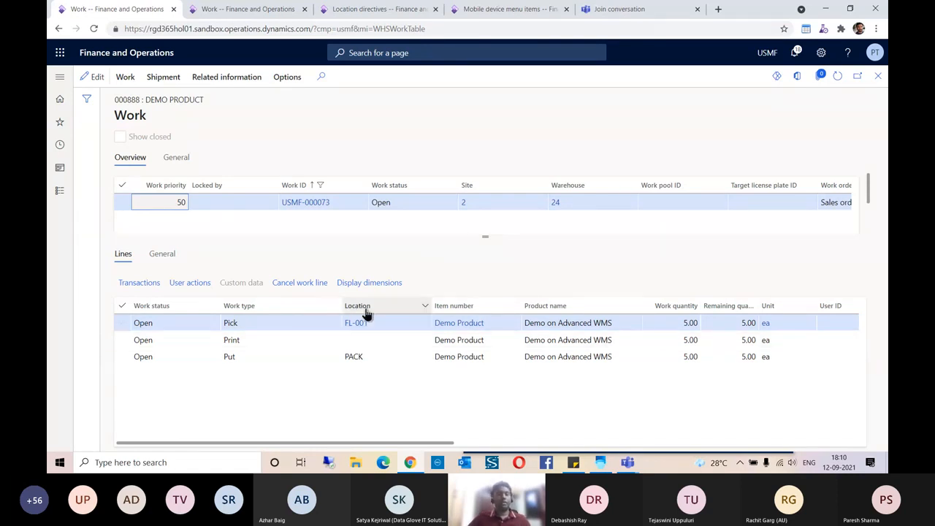
mouse_move(360, 322)
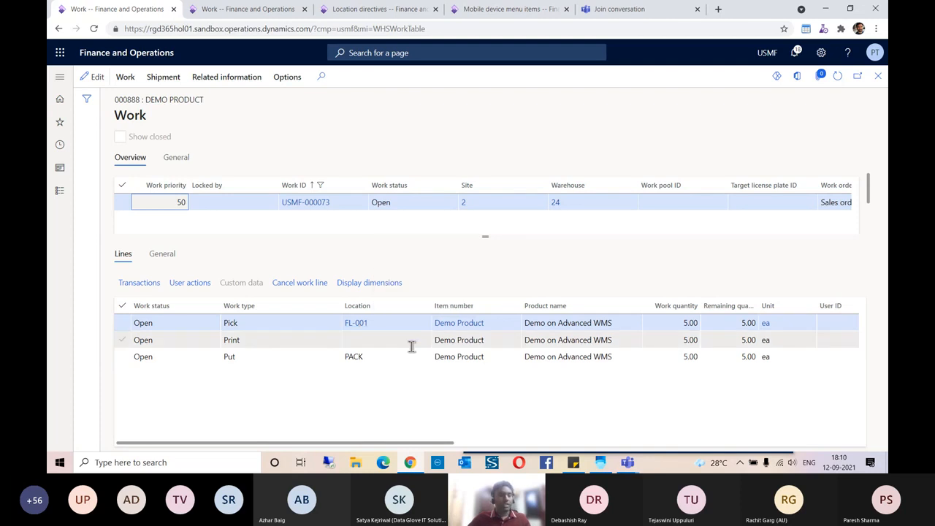
mouse_move(355, 358)
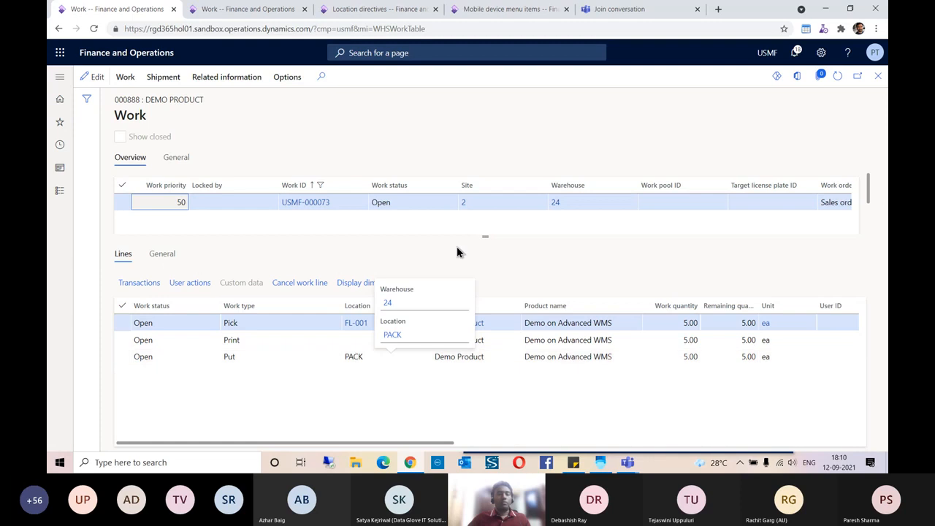
left_click_drag(485, 236, 485, 248)
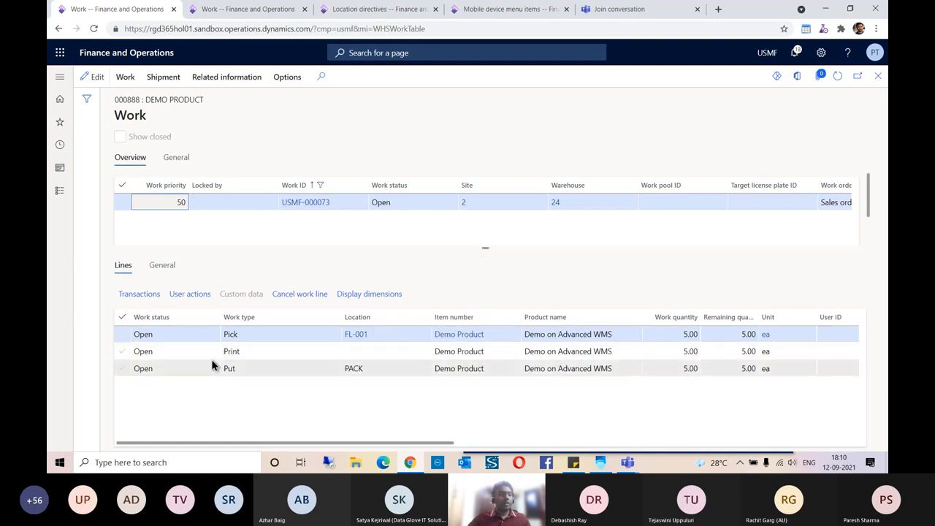
left_click(267, 351)
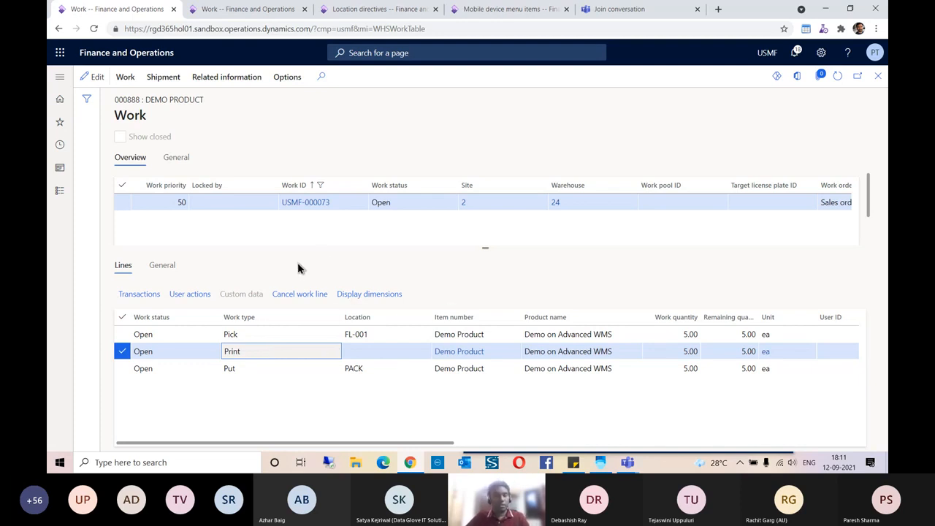
left_click(338, 210)
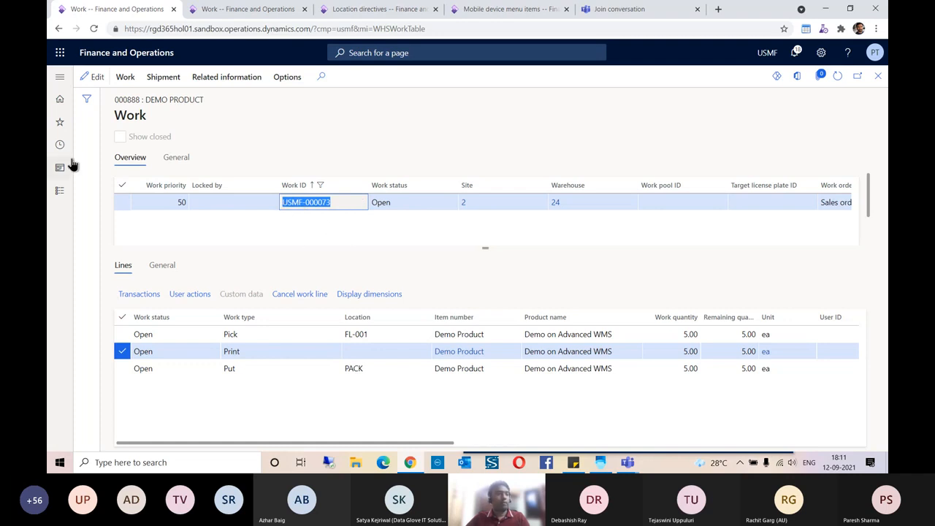
left_click(241, 10)
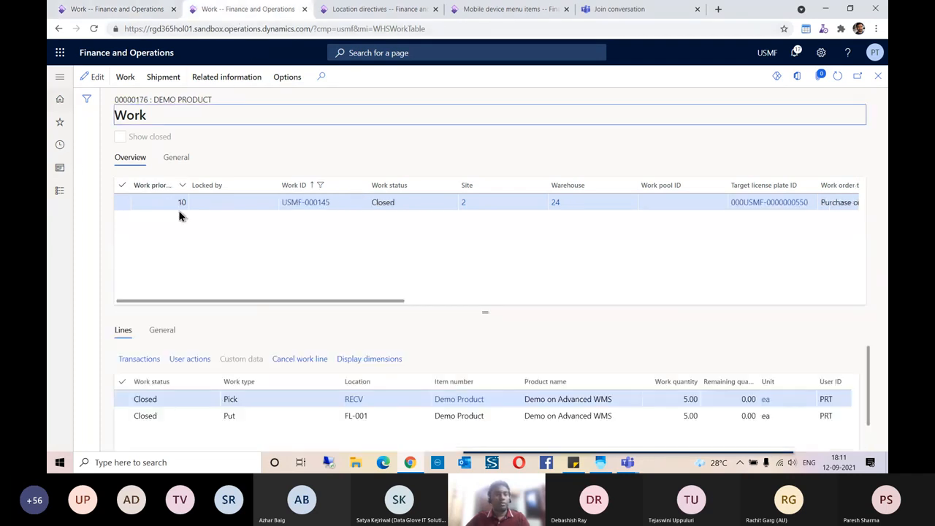
- Check the warehouse worker's allowed warehouses: 24, 51 and 61
left_click(60, 122)
scroll(102, 263, "down", 3)
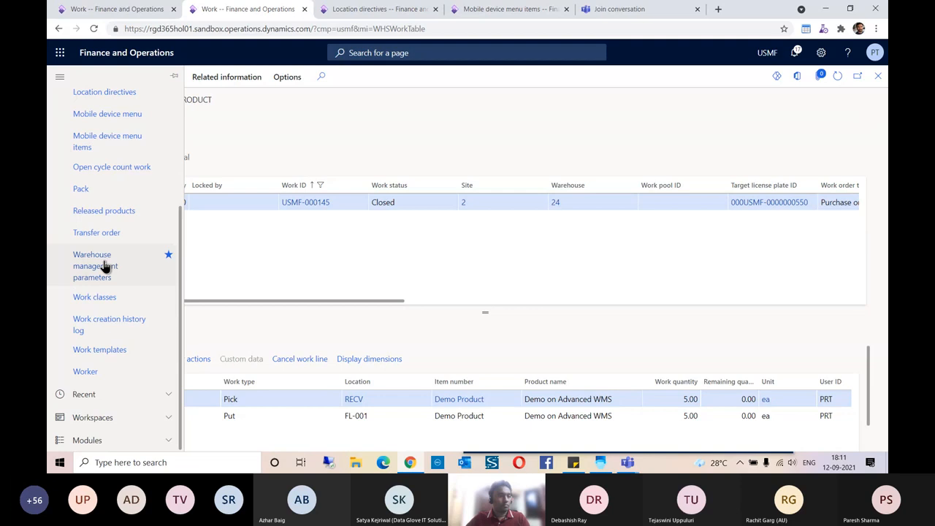
left_click(100, 372)
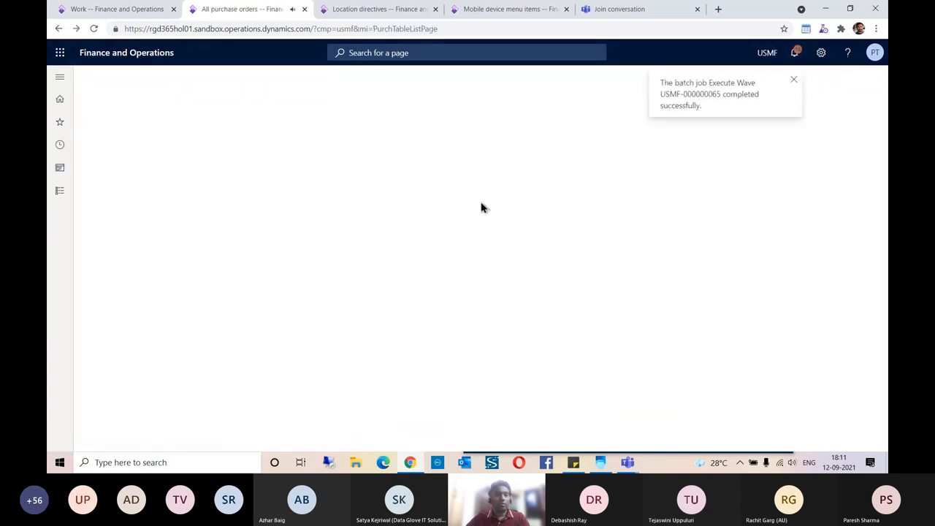
left_click(175, 191)
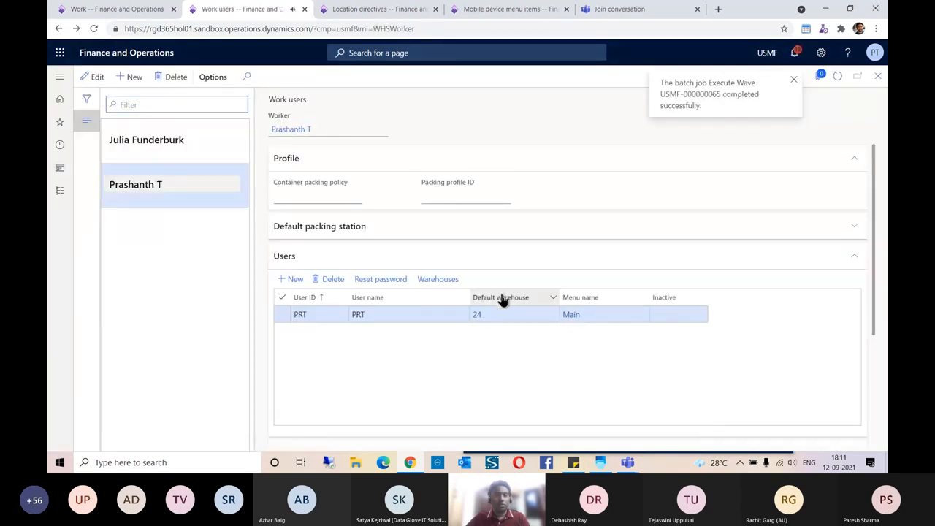
left_click(433, 285)
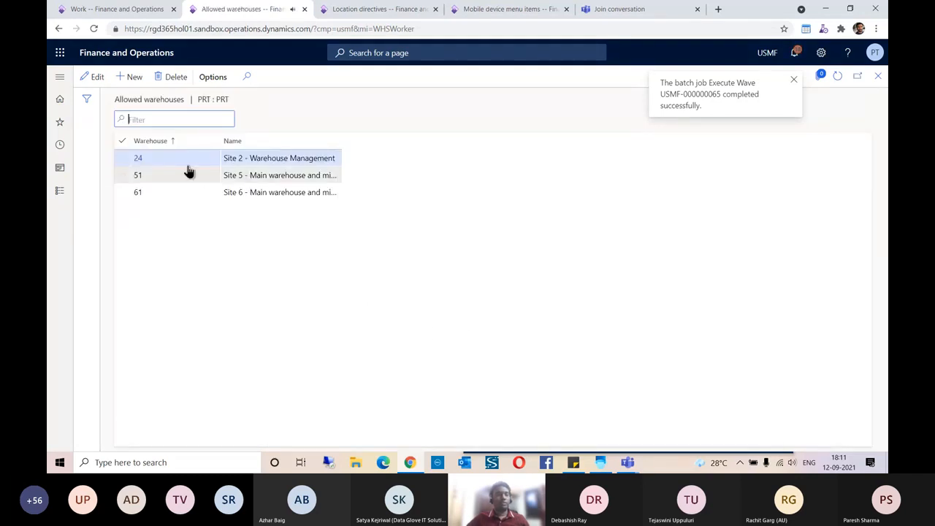
left_click(877, 76)
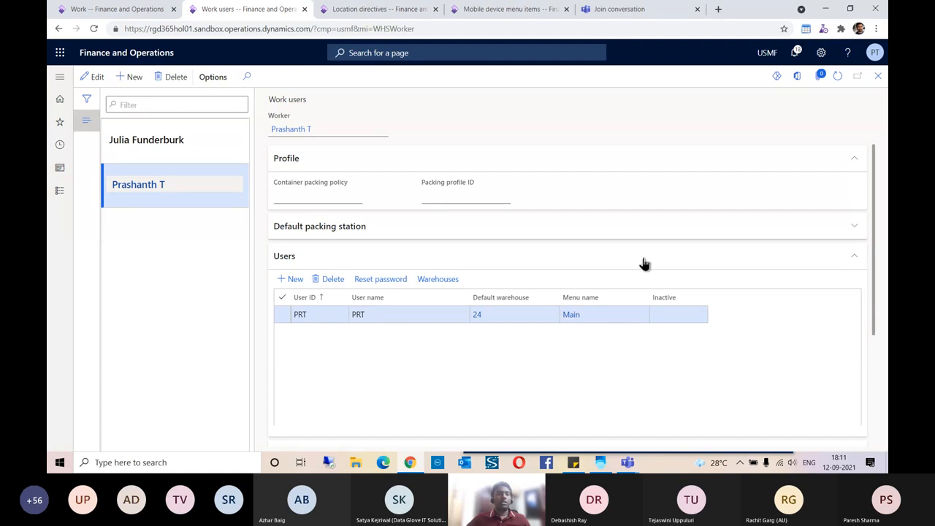
- Expand the worker's default packing station details, then return to work USMF-000073
scroll(637, 370, "down", 3)
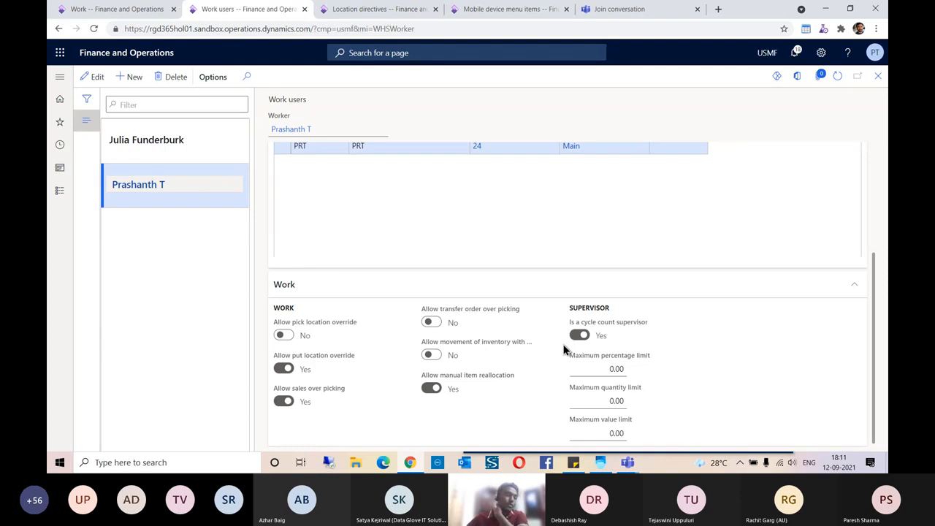
scroll(563, 349, "up", 5)
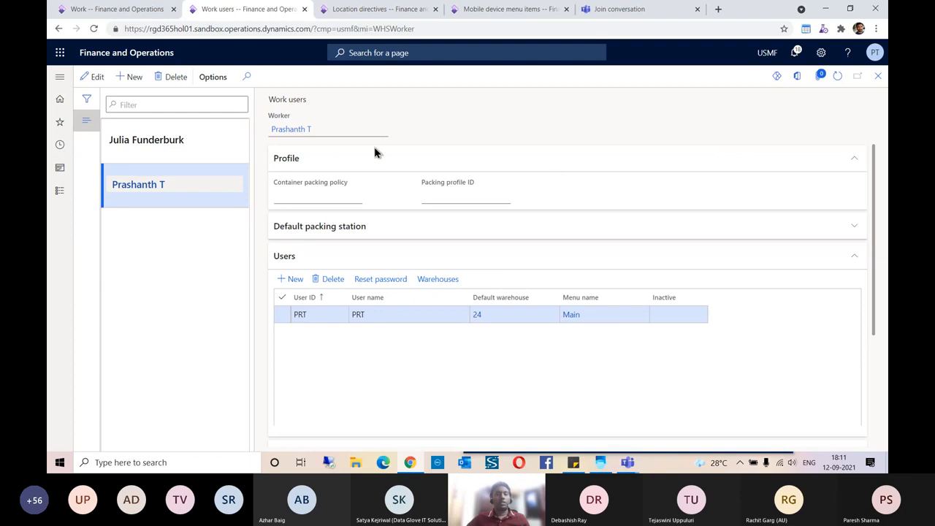
left_click(848, 228)
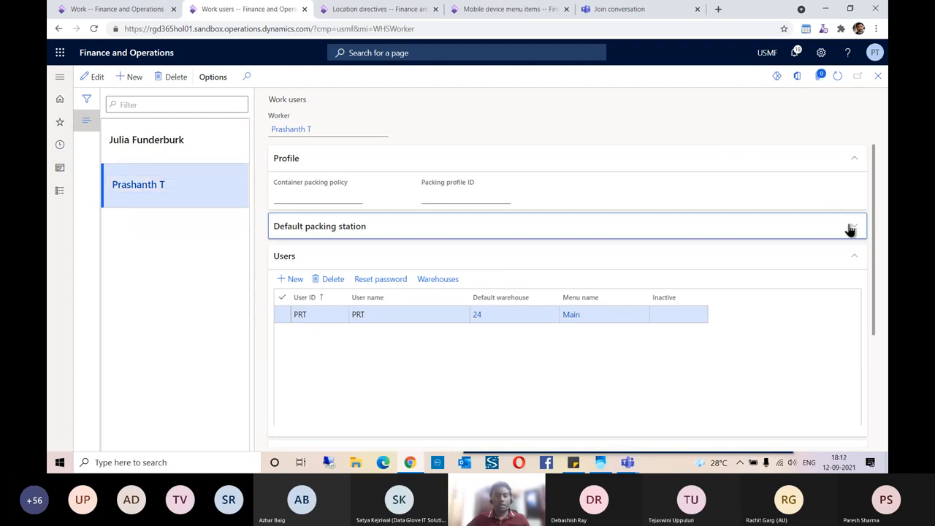
scroll(516, 332, "down", 2)
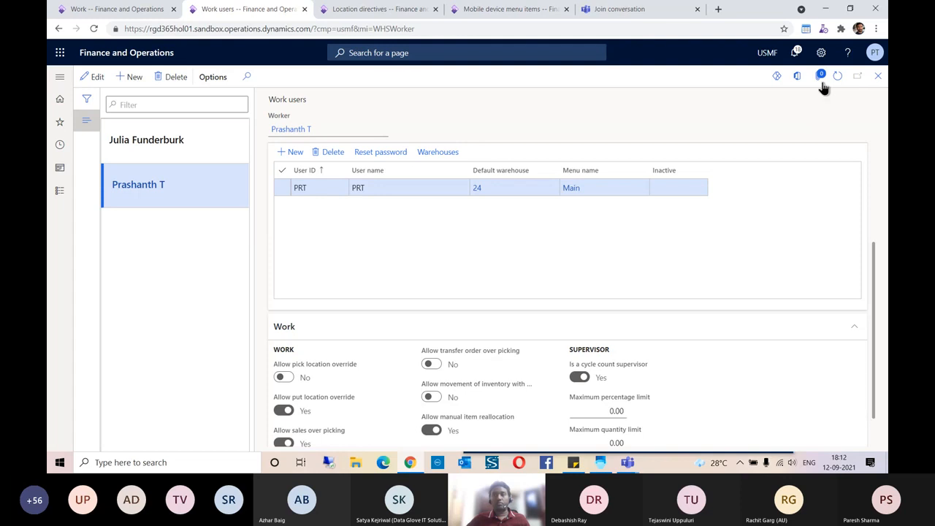
left_click(141, 10)
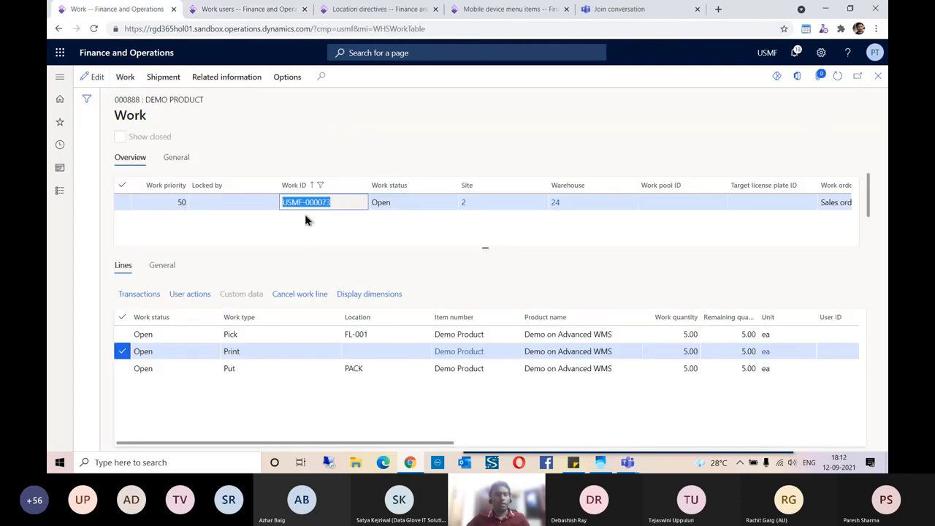
- Submit USMF-000073 in Purchase Put-away, dismiss the invalid work class error, and cancel
left_click(342, 206)
key("ctrl+c")
left_click(599, 462)
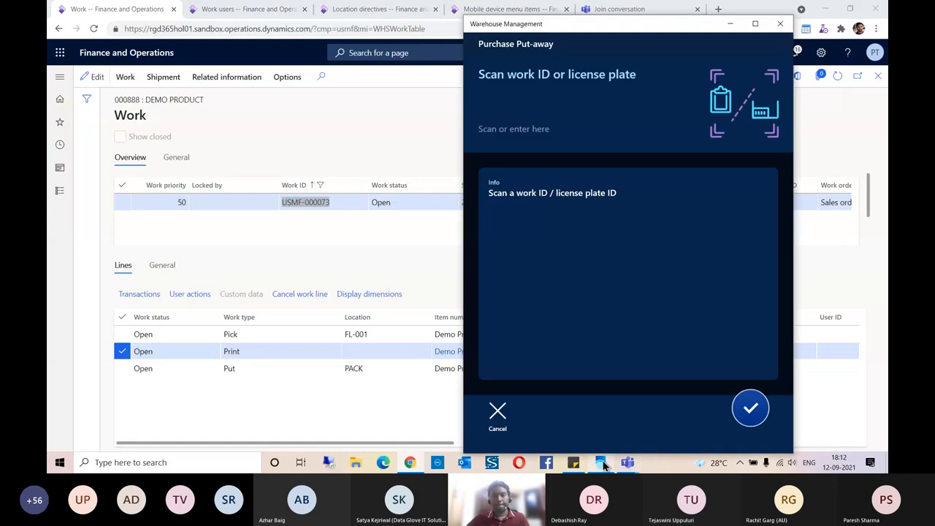
left_click(513, 104)
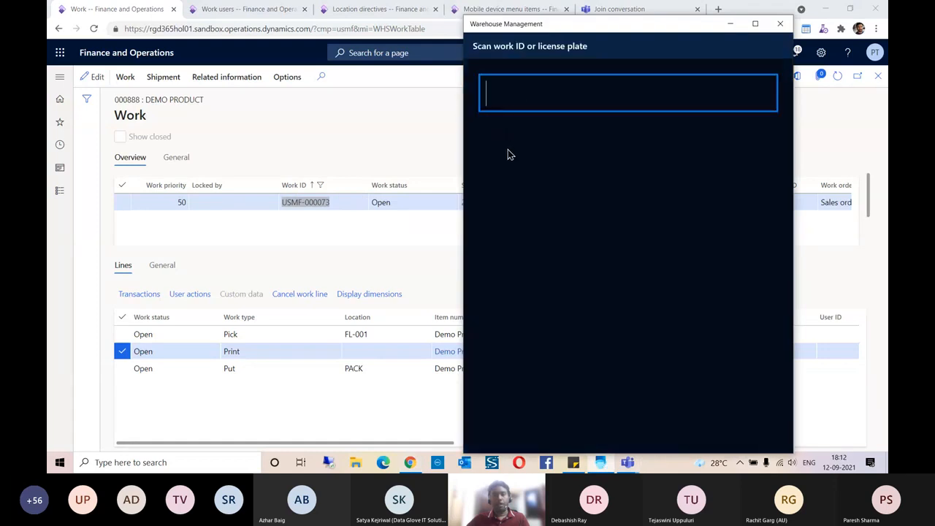
key("ctrl+v")
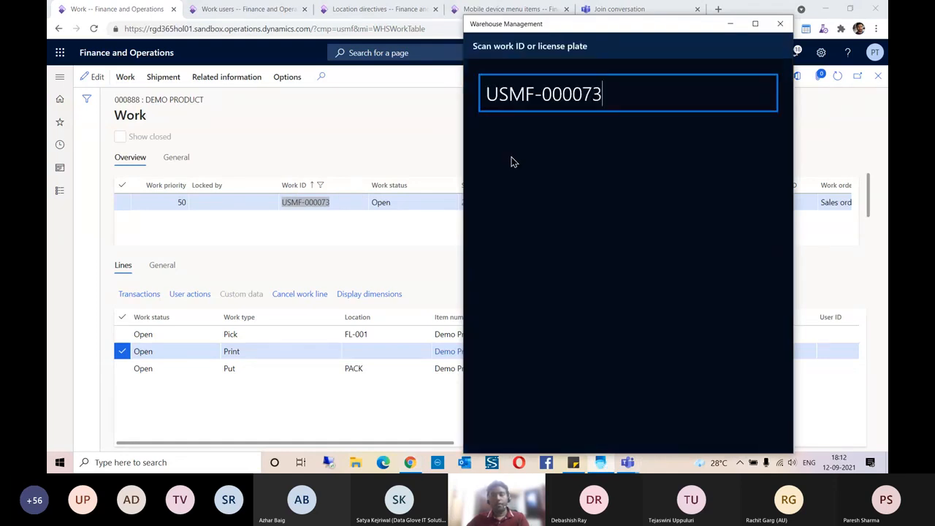
key("Return")
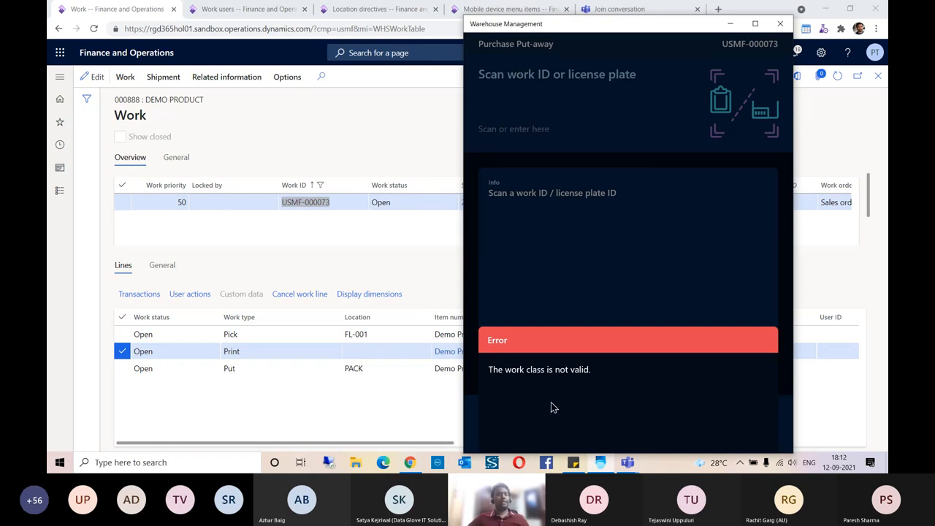
left_click(526, 373)
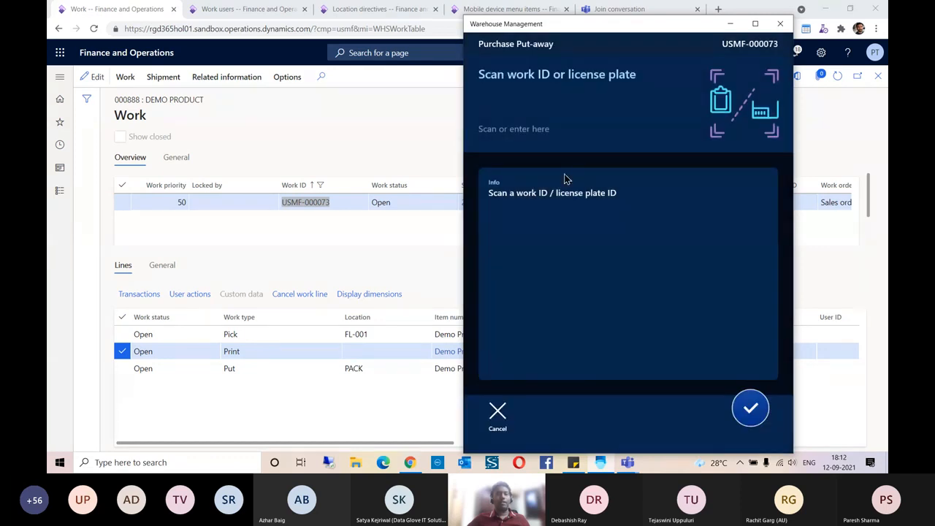
left_click(499, 421)
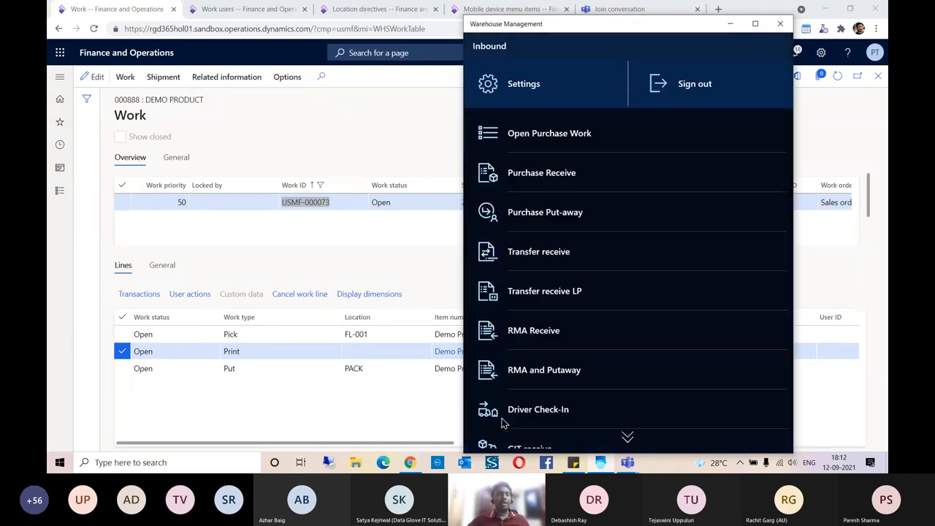
- Change the mobile app's warehouse to 24
scroll(613, 229, "down", 1)
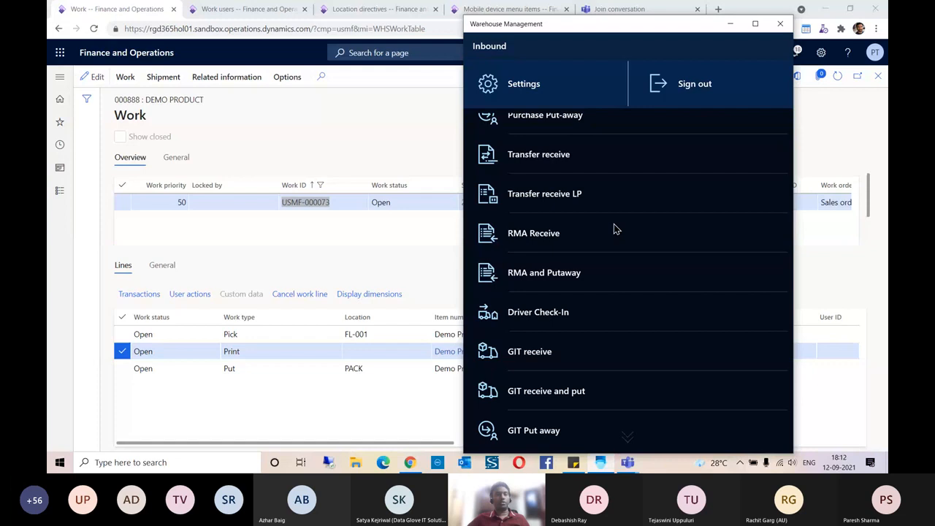
left_click(336, 232)
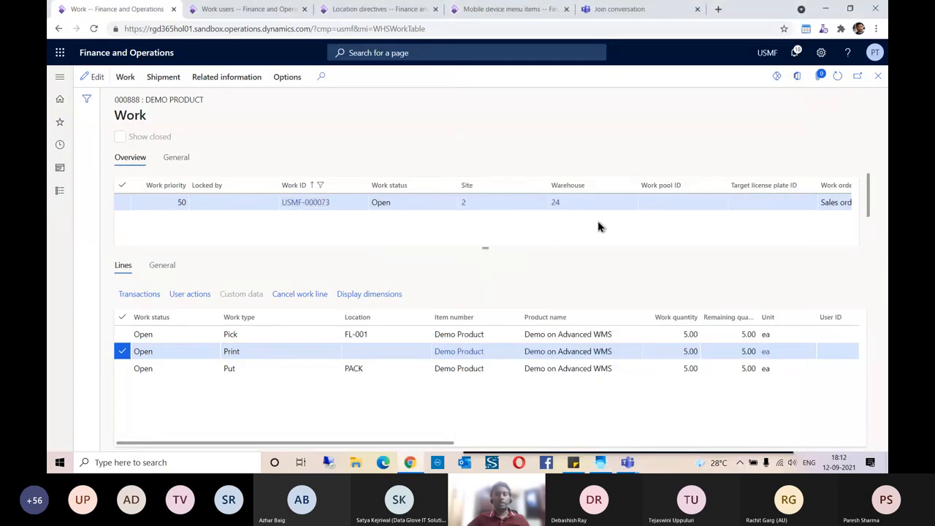
left_click(602, 463)
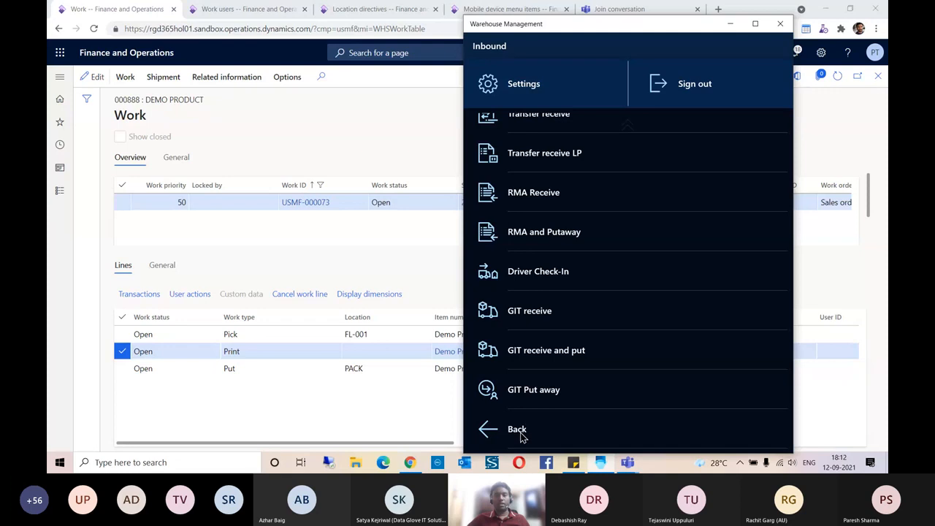
left_click(522, 436)
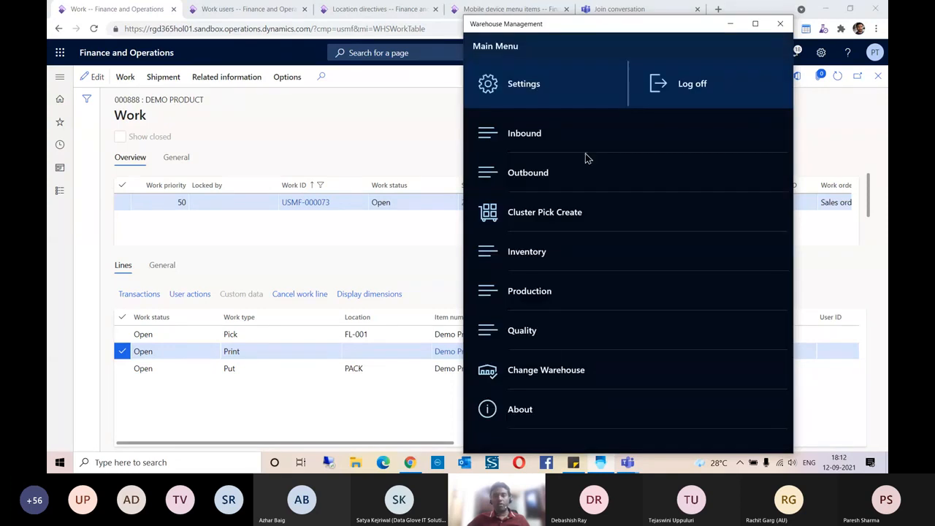
left_click(541, 374)
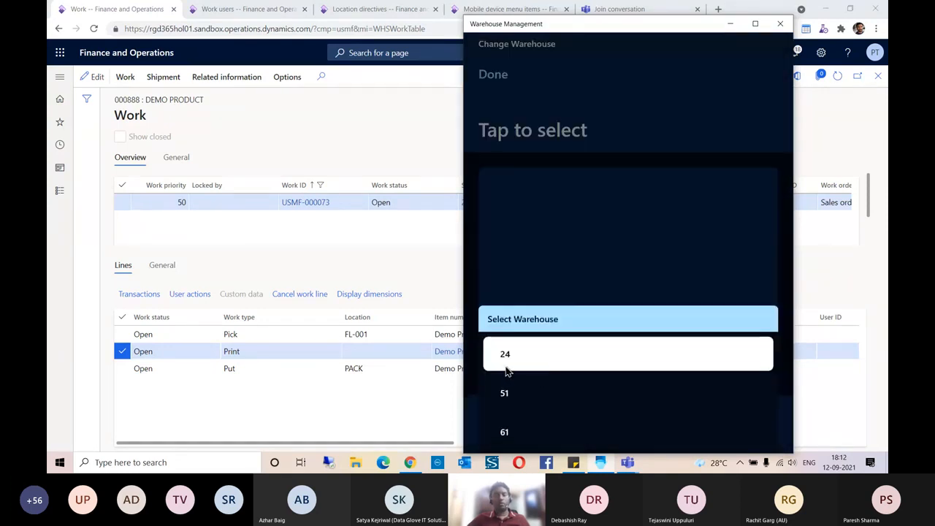
left_click(524, 358)
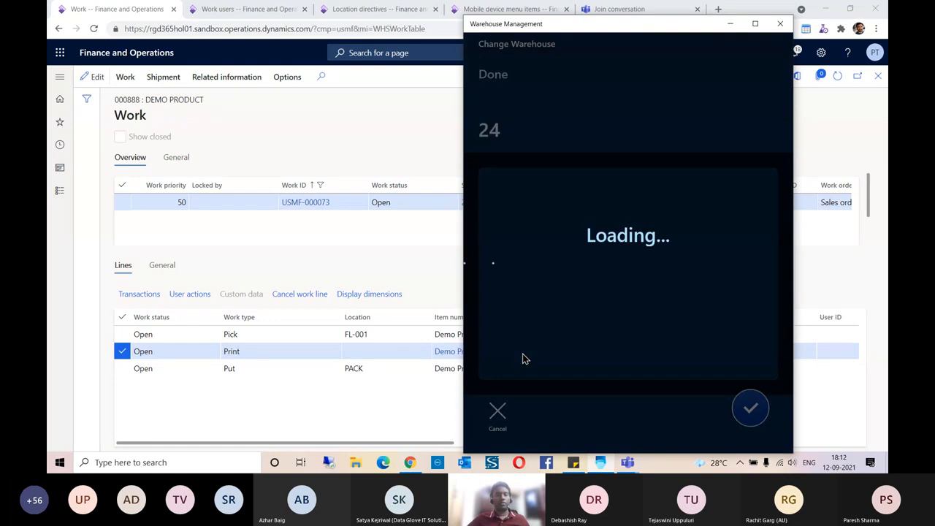
left_click(497, 413)
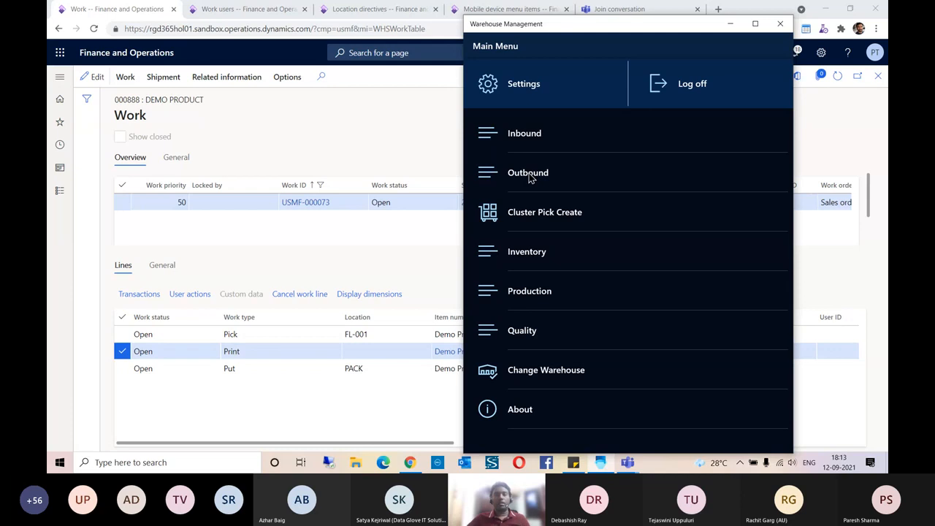
- Start Outbound > Sales Picking in the mobile app
left_click(530, 175)
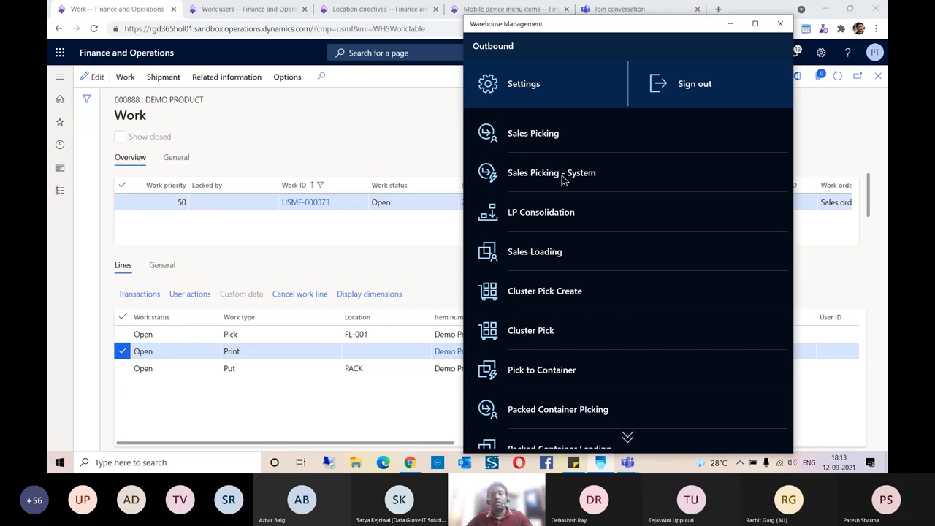
left_click(531, 145)
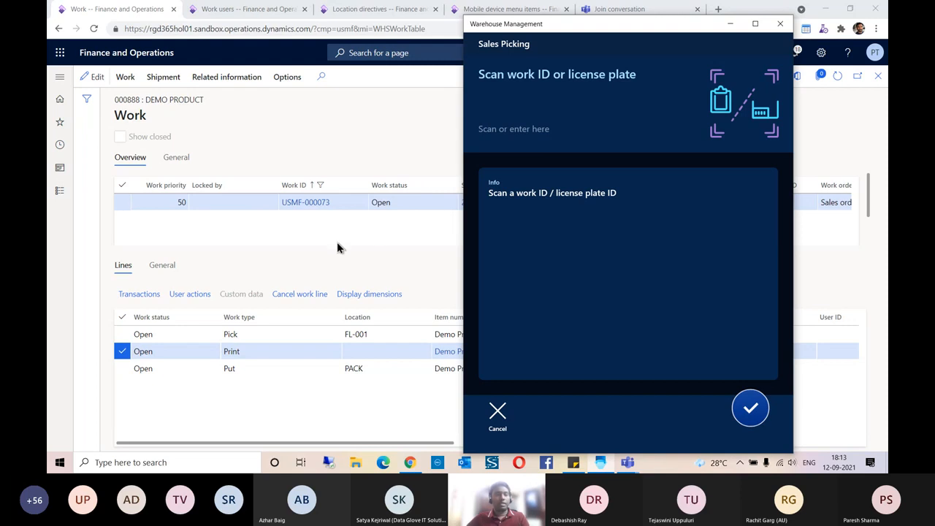
left_click(307, 219)
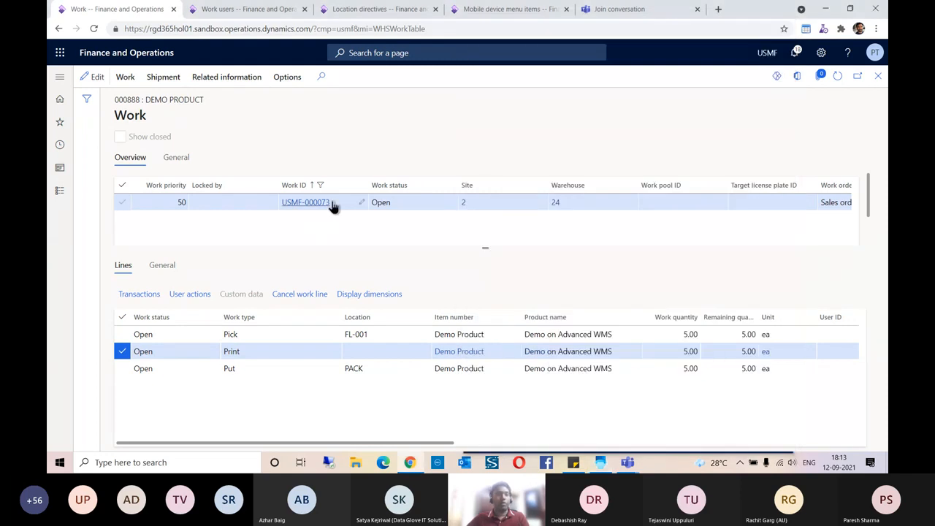
- Copy work ID USMF-000073 into Sales Picking and submit it
left_click_drag(334, 206, 282, 208)
key("ctrl+c")
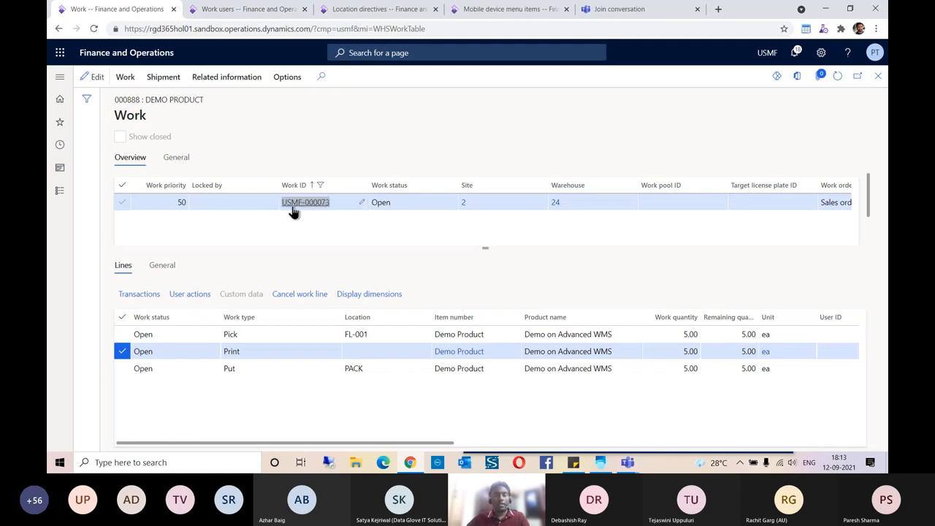
key("alt+Tab")
left_click(482, 106)
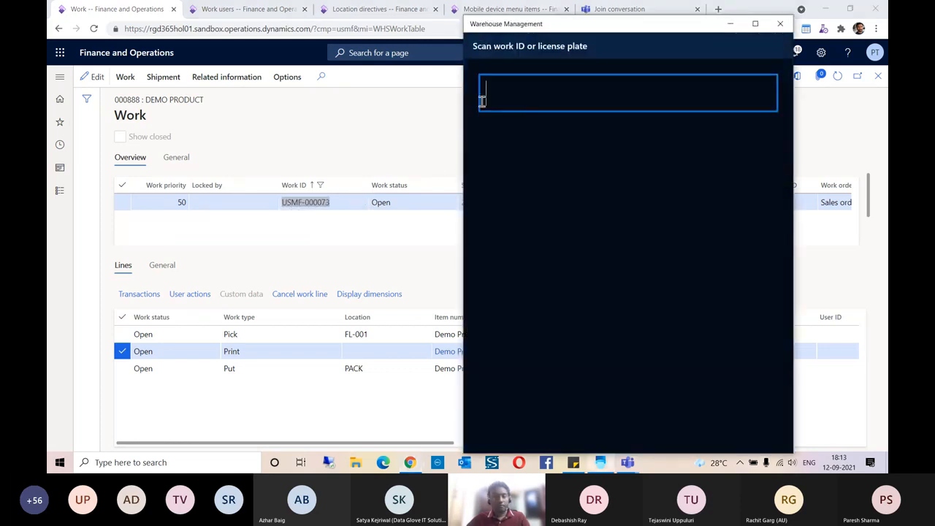
key("ctrl+v")
key("Return")
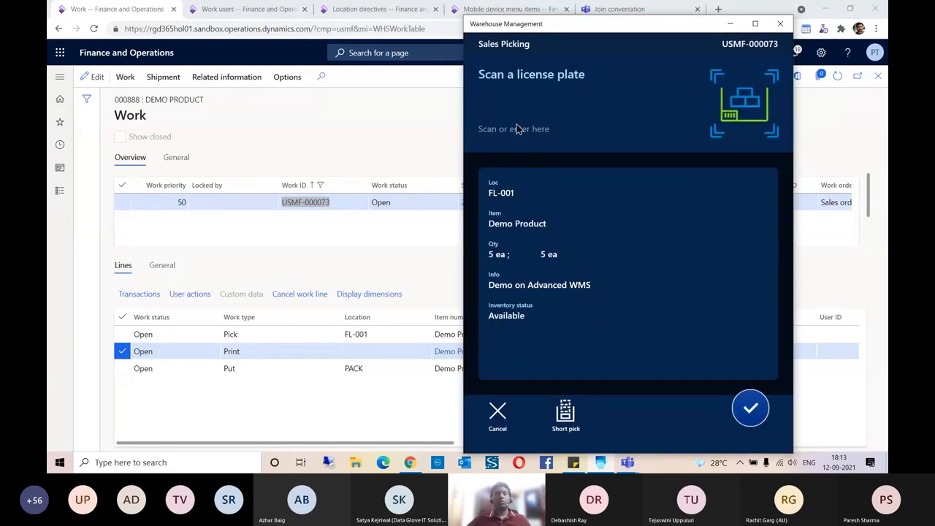
left_click(367, 232)
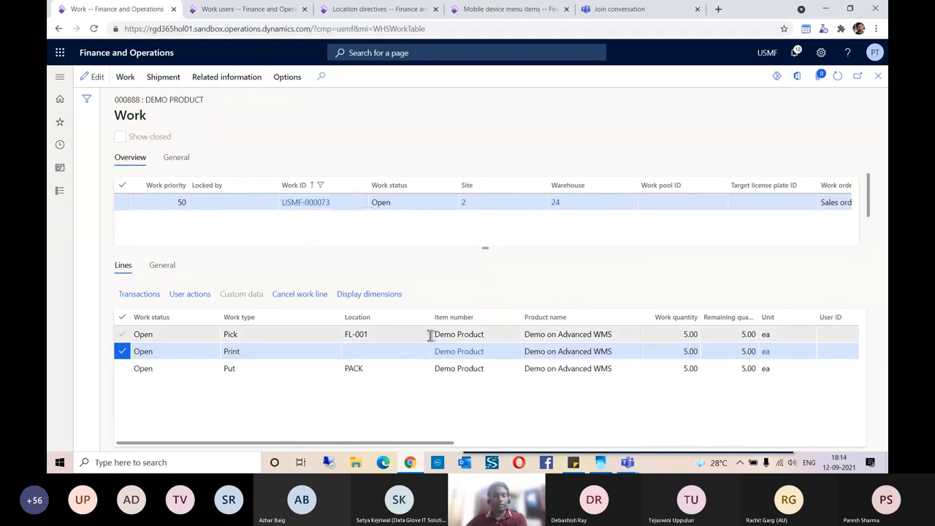
left_click(358, 334)
left_click(454, 338)
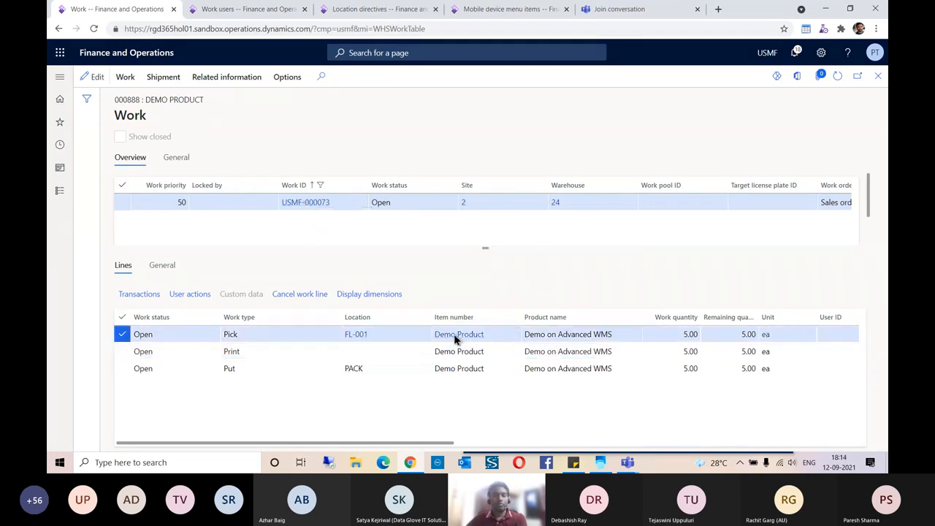
left_click(455, 337)
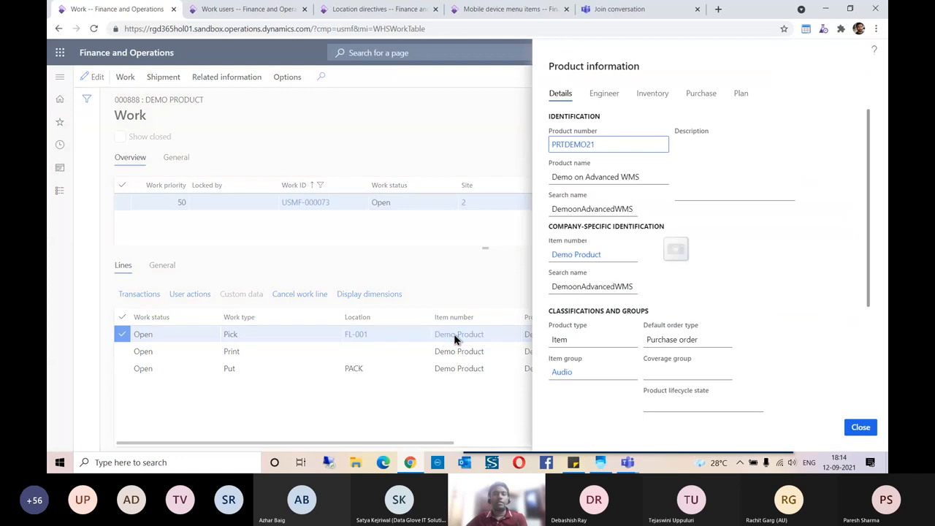
left_click(652, 95)
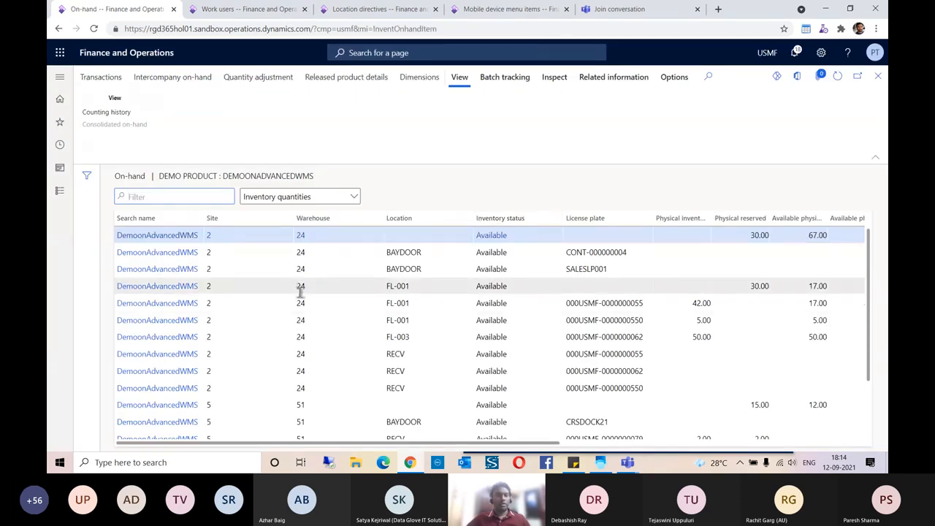
left_click_drag(421, 288, 389, 287)
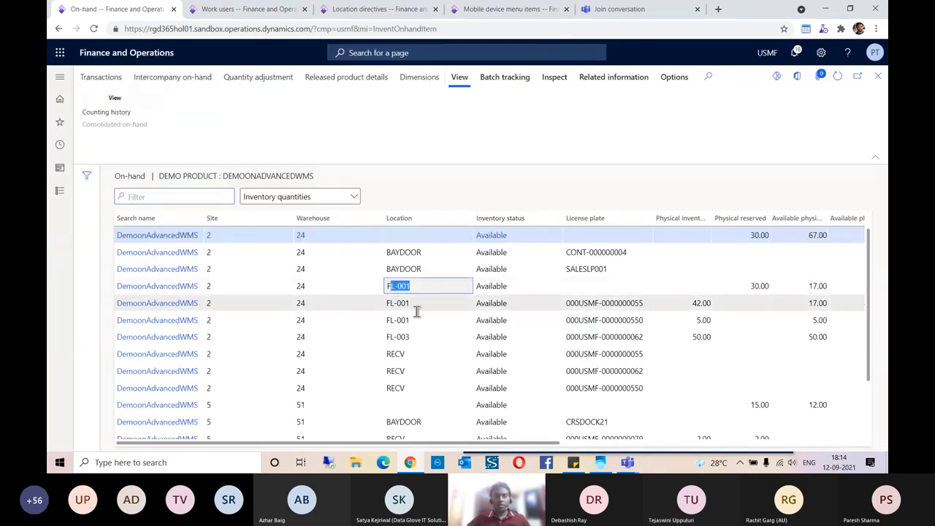
left_click(418, 307)
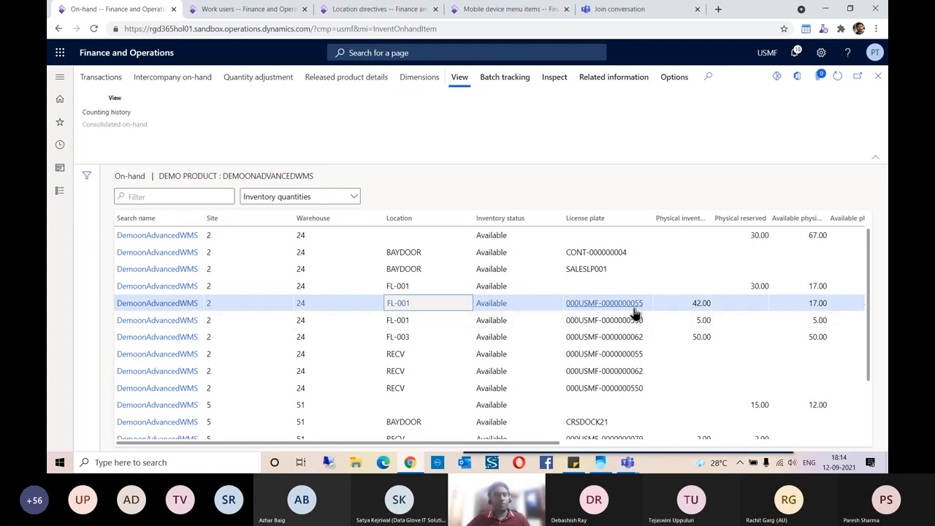
left_click_drag(643, 307, 568, 310)
key("ctrl+c")
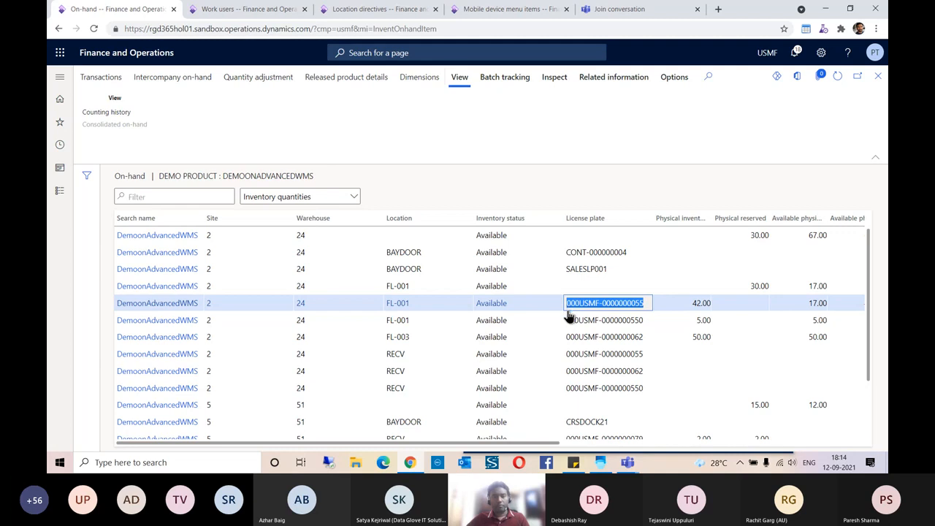
key("alt+Tab")
left_click(486, 138)
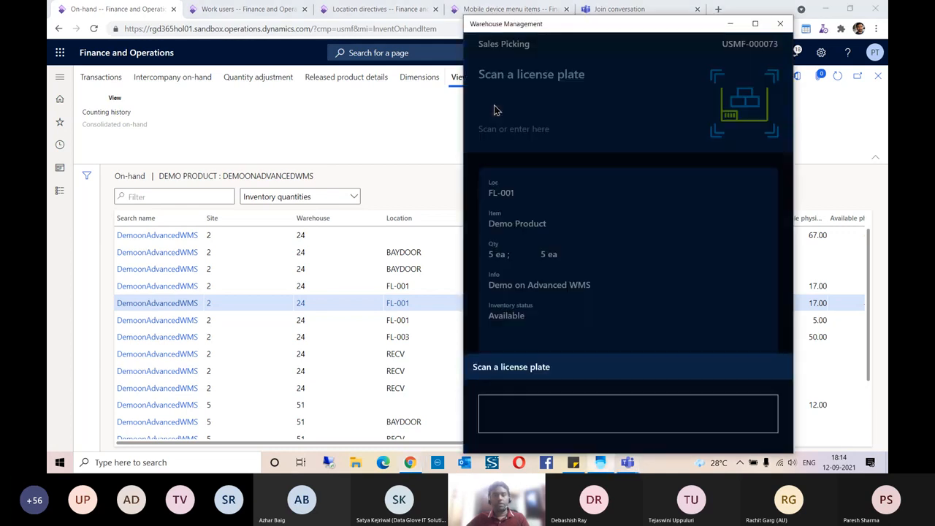
key("ctrl+v")
key("Return")
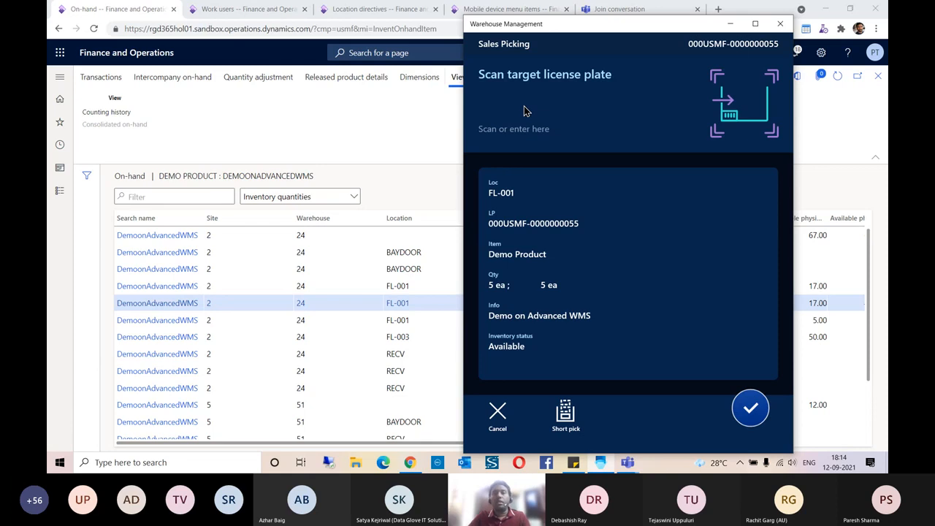
- Set target license plate SALESPICK009 and confirm putting 5 ea to PACK
left_click(524, 106)
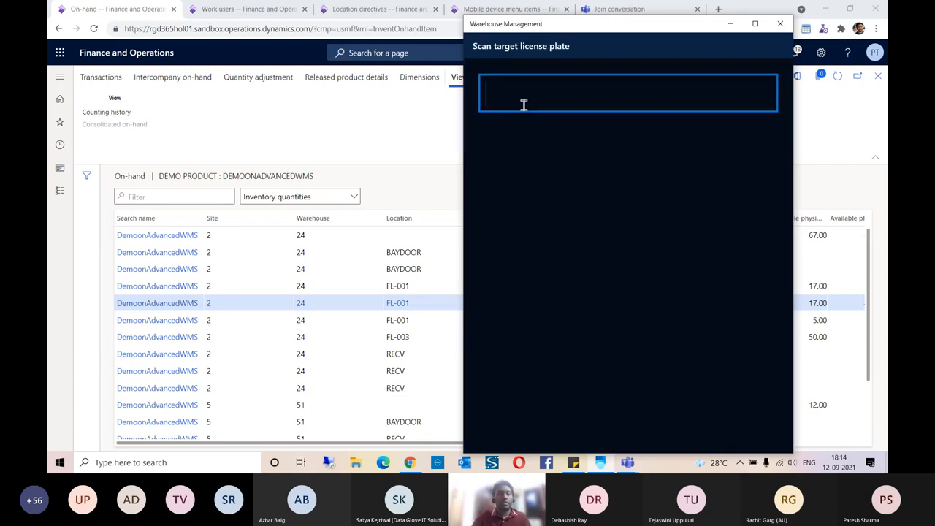
type("SALESP")
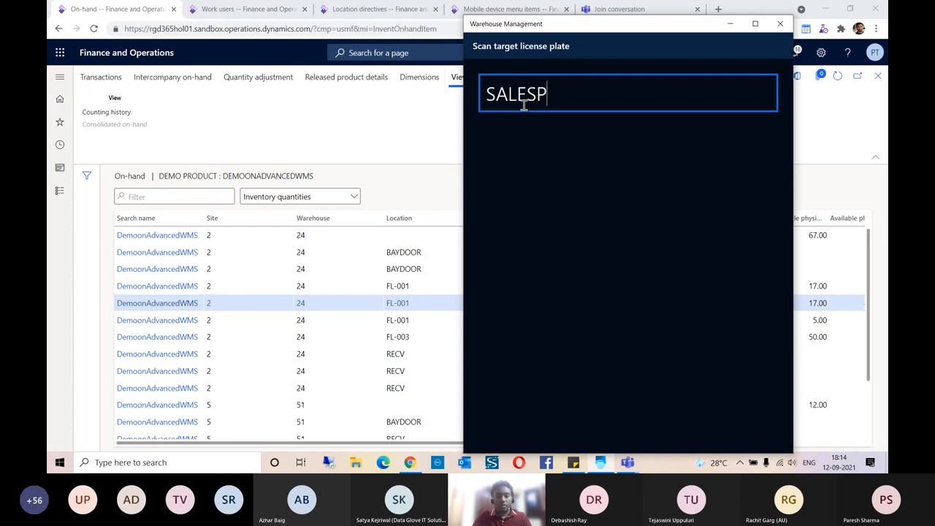
type("ICK009")
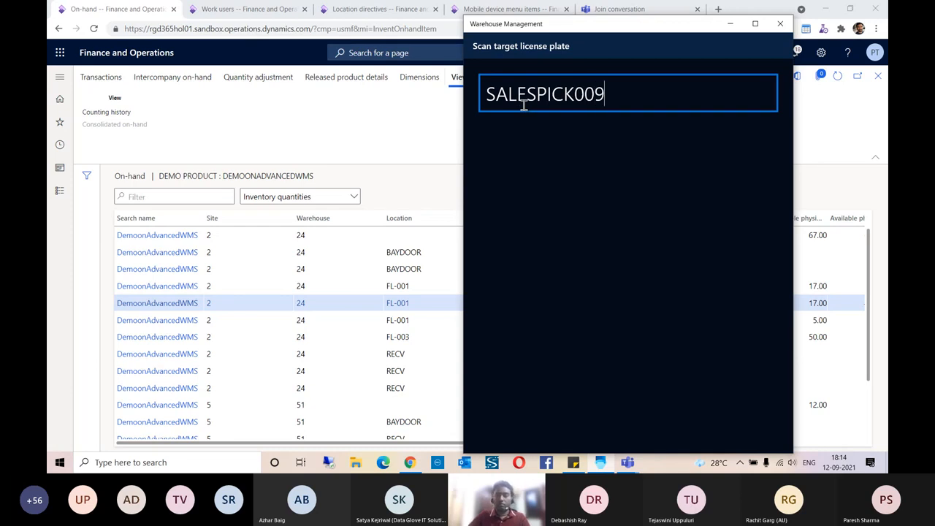
key("Return")
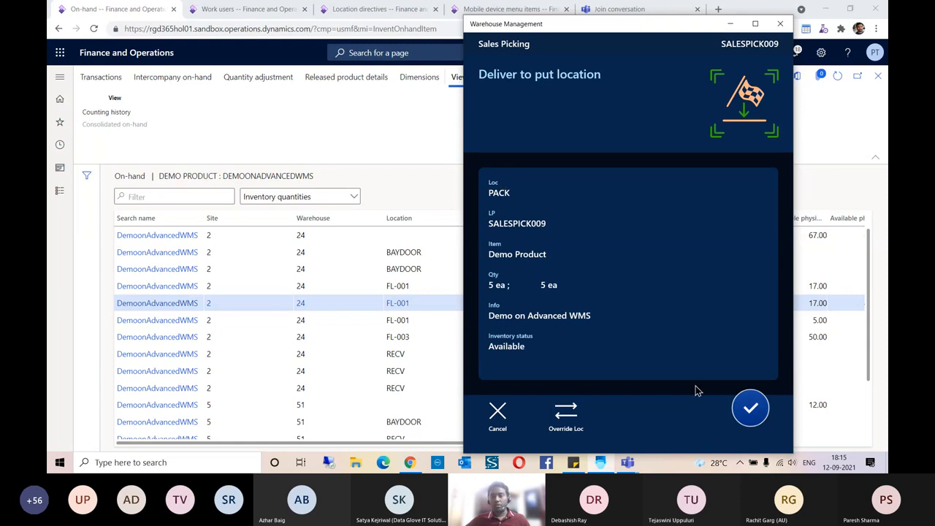
left_click(743, 413)
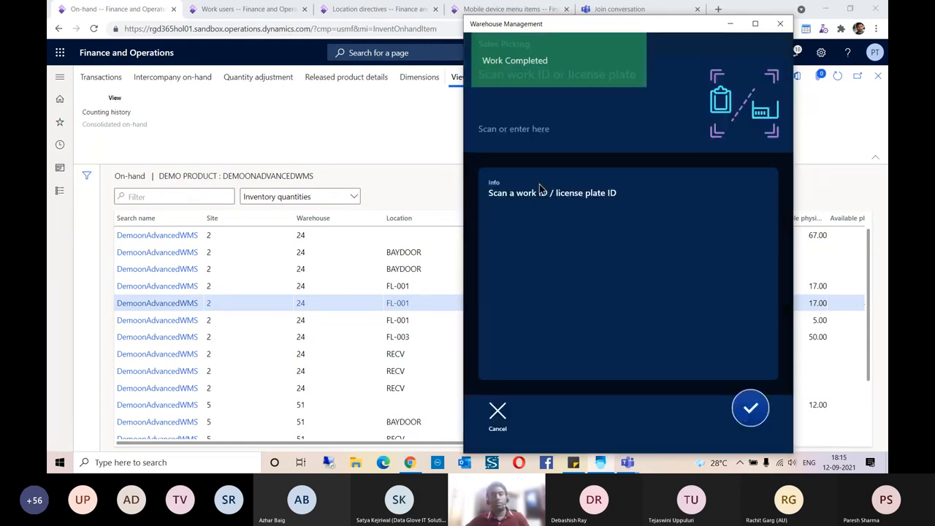
left_click(365, 114)
- Close the on-hand and product panels and refresh work USMF-000073 to show it Closed
left_click(879, 77)
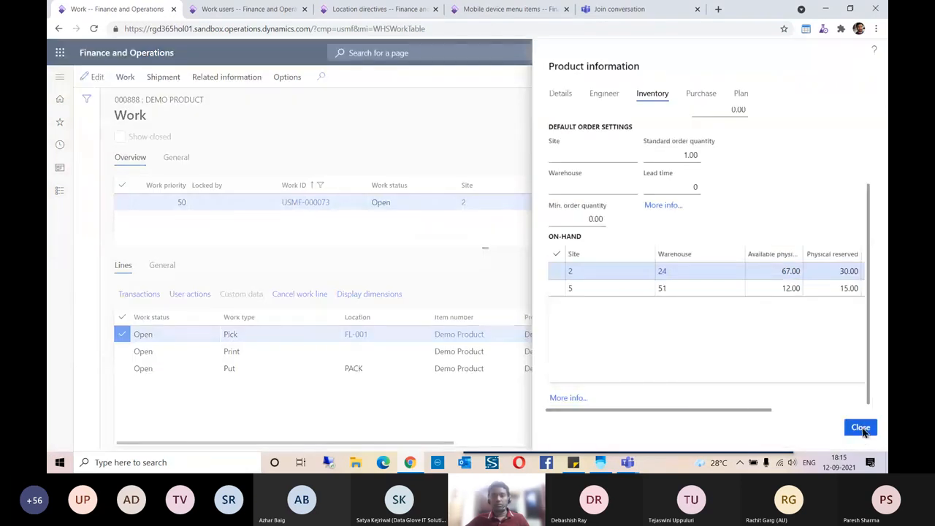
left_click(861, 428)
left_click(837, 76)
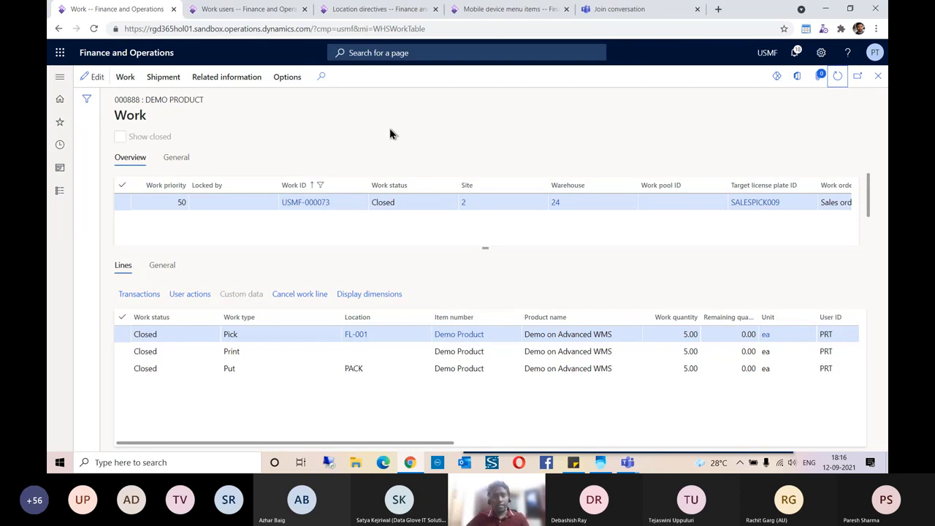
left_click(247, 12)
- Open Pack with location PACK and packing profile 24 Outbound Packing
left_click(60, 122)
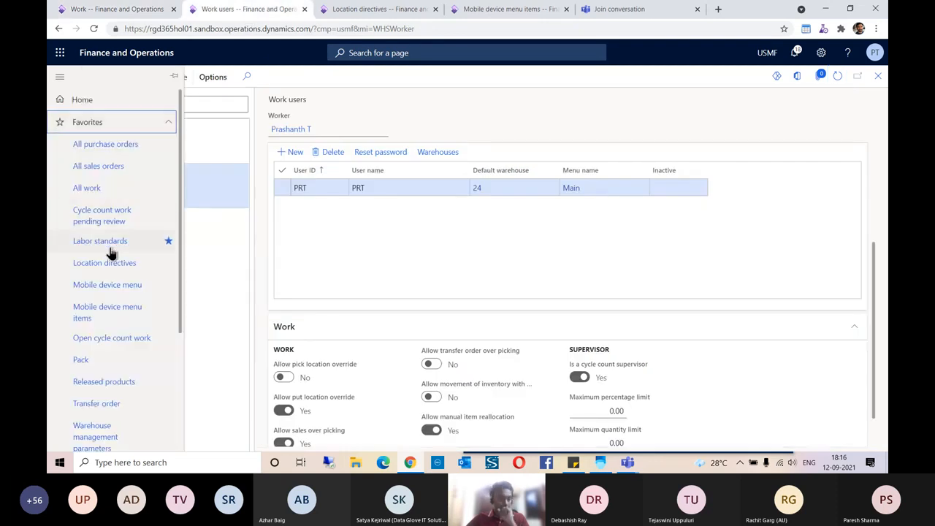
scroll(102, 252, "down", 2)
left_click(85, 191)
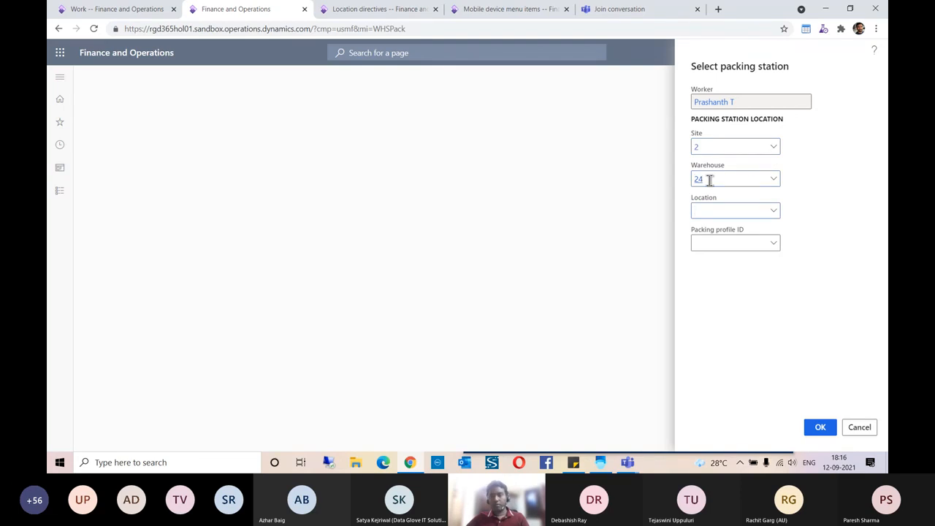
type("PACK")
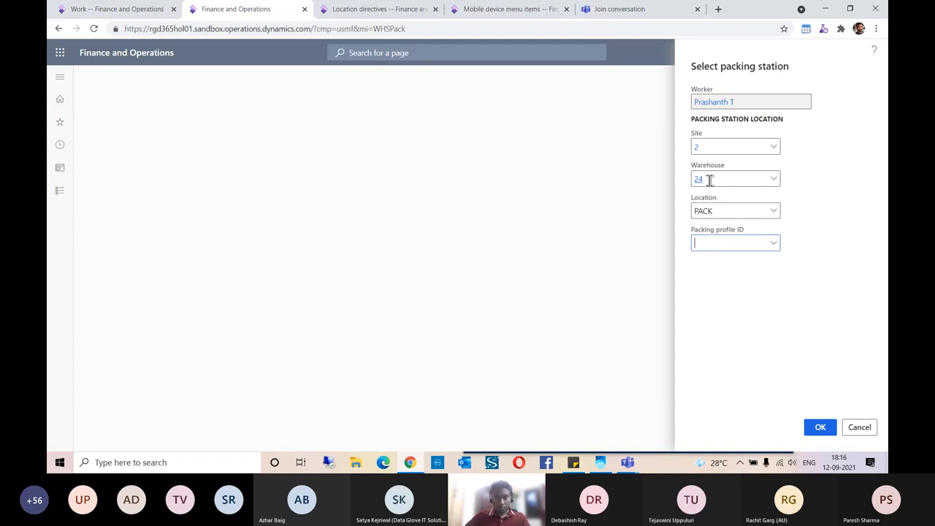
left_click(775, 245)
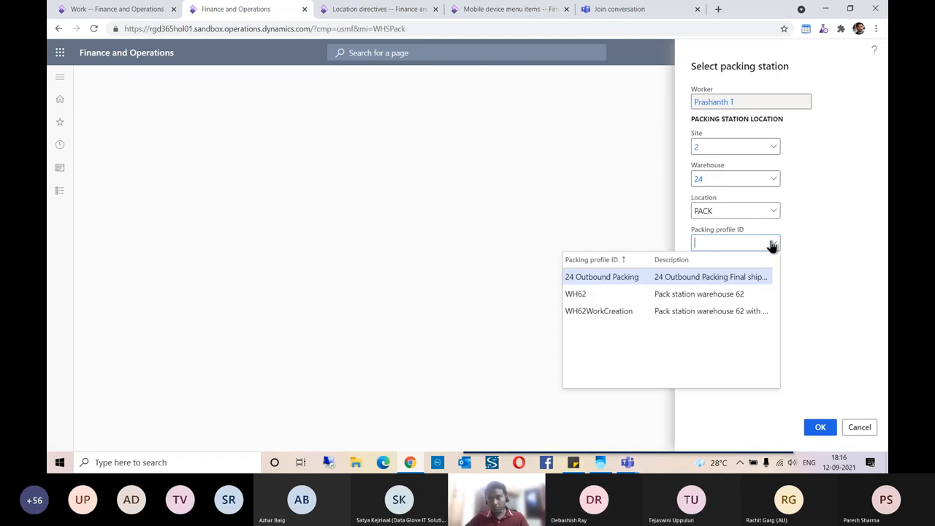
left_click(633, 282)
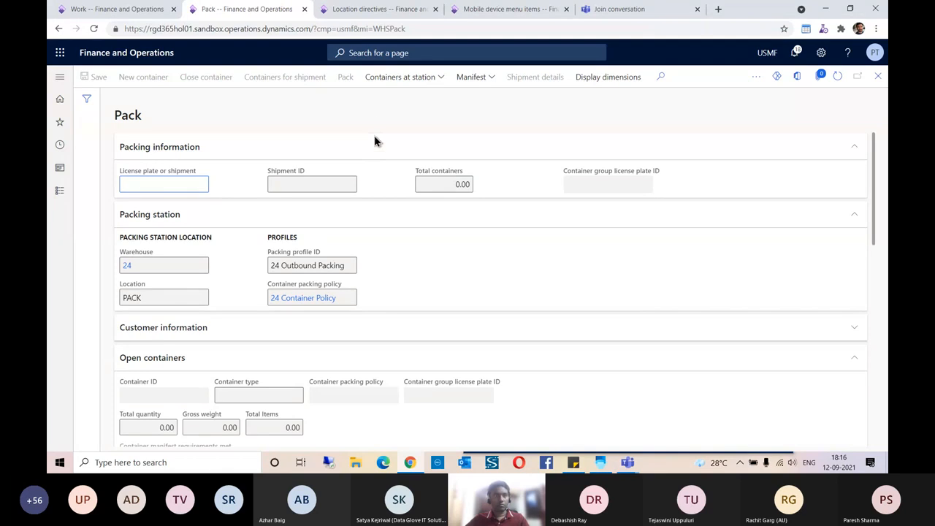
left_click(125, 14)
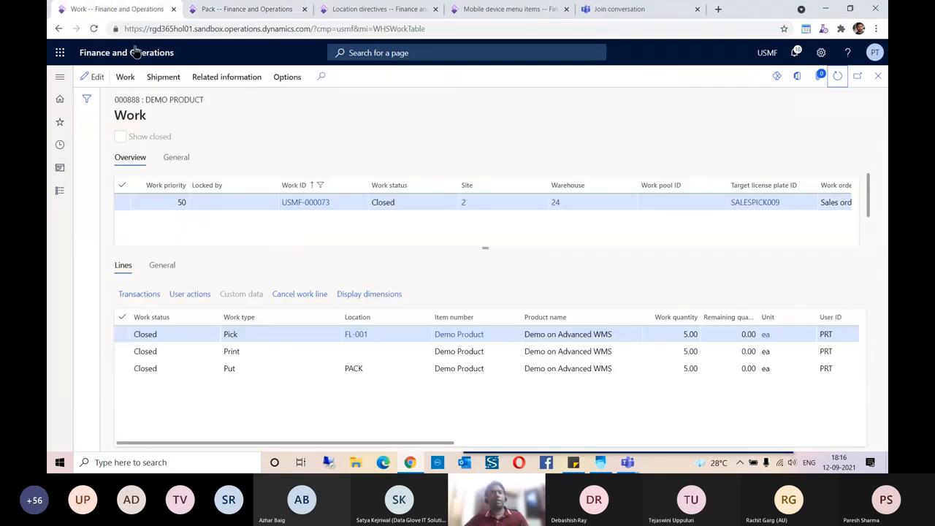
- Enlarge the work header grid, then glance at the Pack page's license plate field
left_click_drag(482, 249, 482, 259)
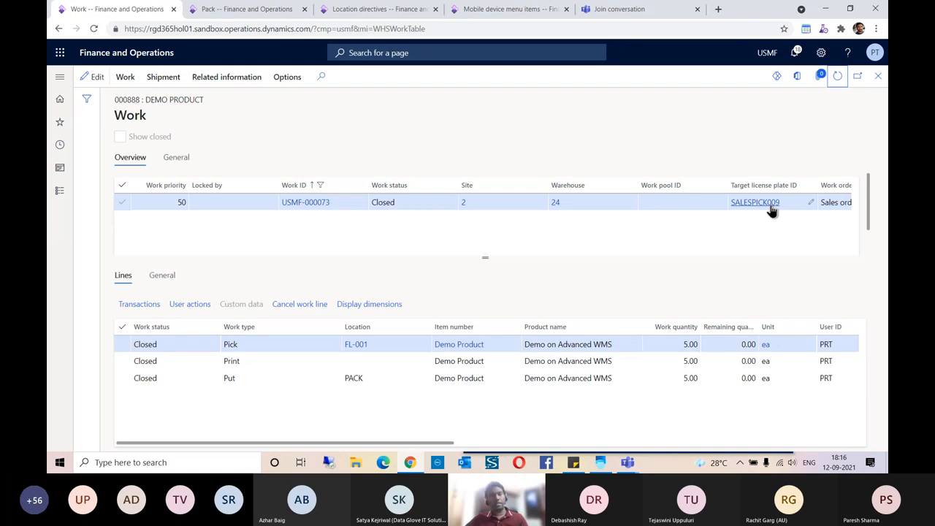
left_click_drag(484, 261, 486, 292)
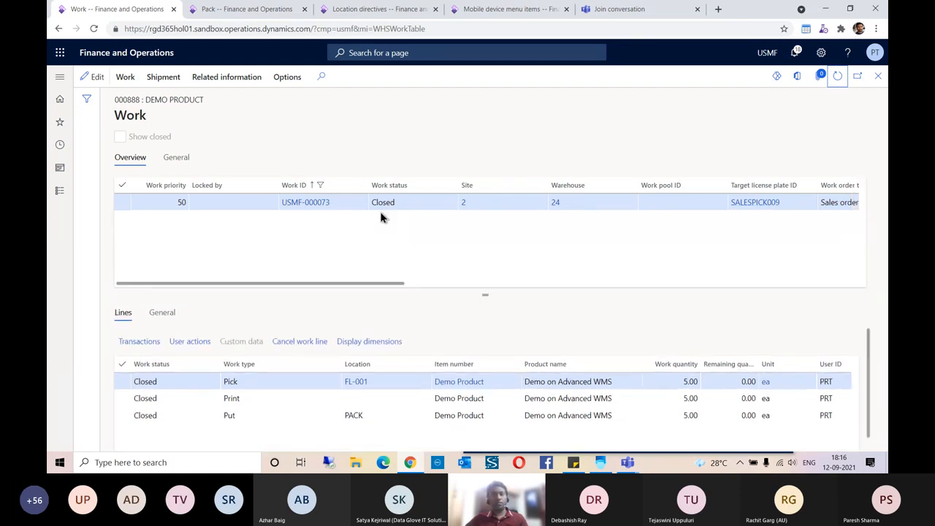
left_click(226, 9)
left_click(148, 183)
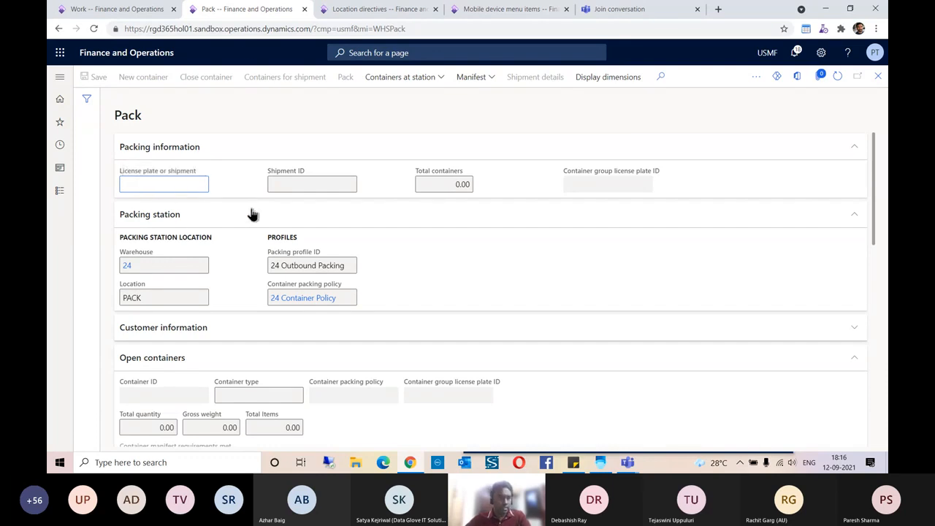
- Copy target license plate SALESPICK009 from order 000888's work and return to Pack
left_click(150, 12)
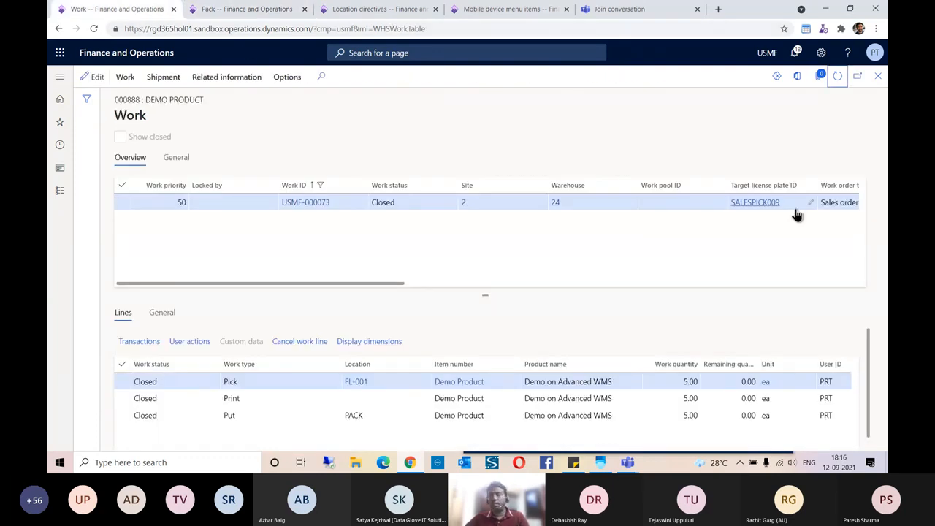
left_click_drag(793, 208, 733, 206)
key("ctrl+c")
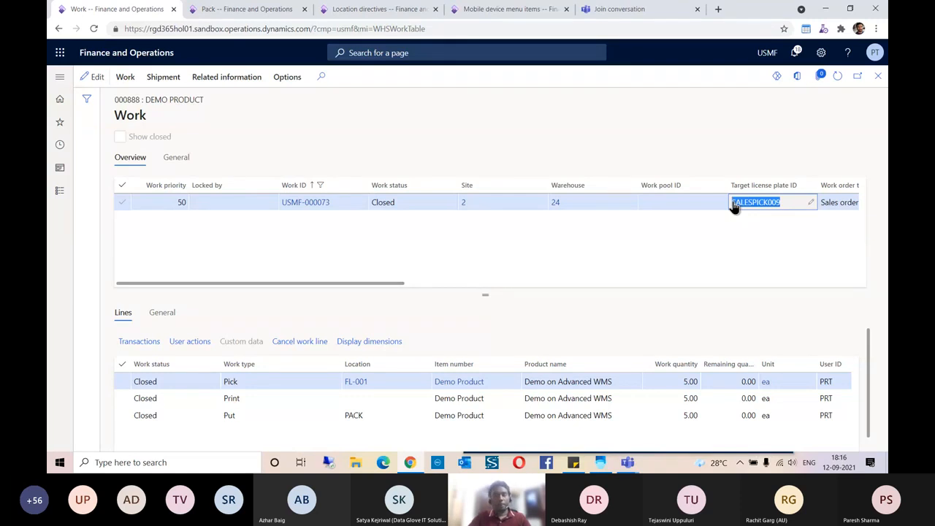
key("Tab")
key("alt+Tab")
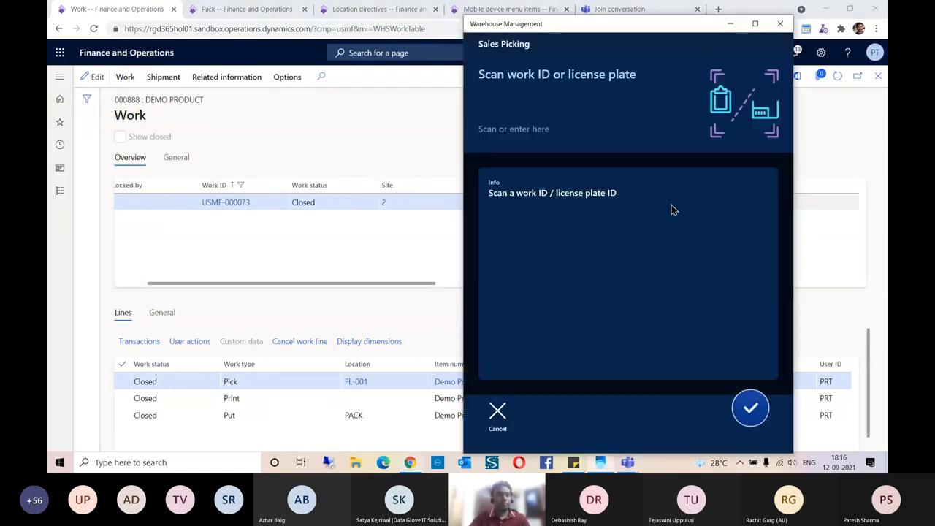
left_click(848, 266)
left_click(271, 9)
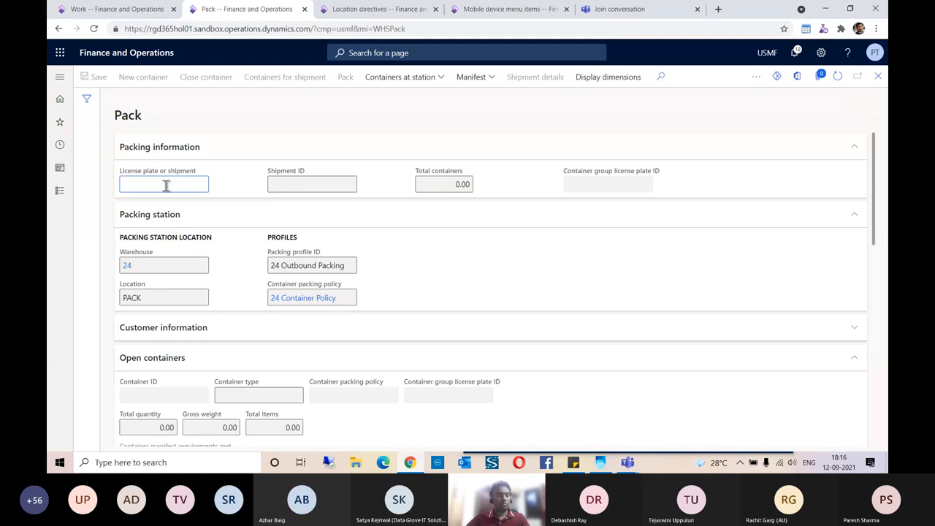
- Paste SALESPICK009 to load shipment USMF-000062 and review its 5 Demo Product open line
key("ctrl+v")
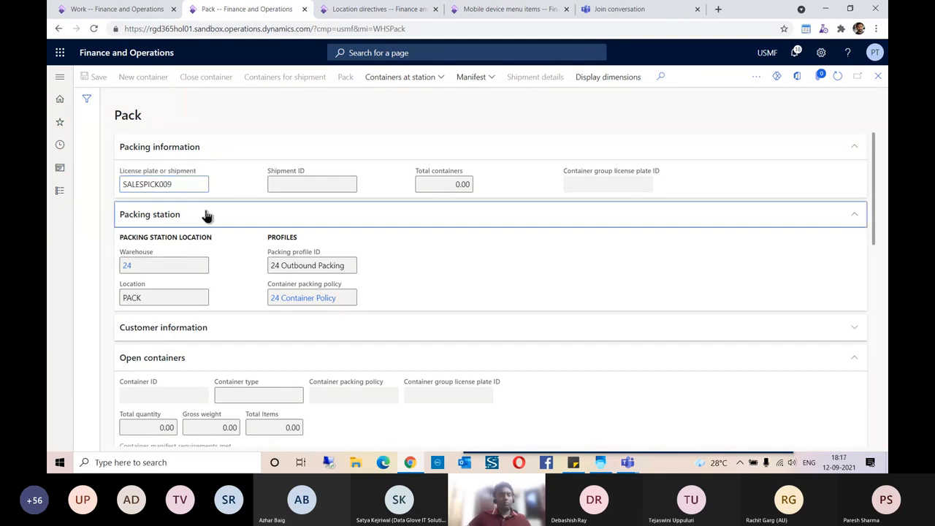
scroll(599, 314, "down", 3)
scroll(604, 312, "down", 3)
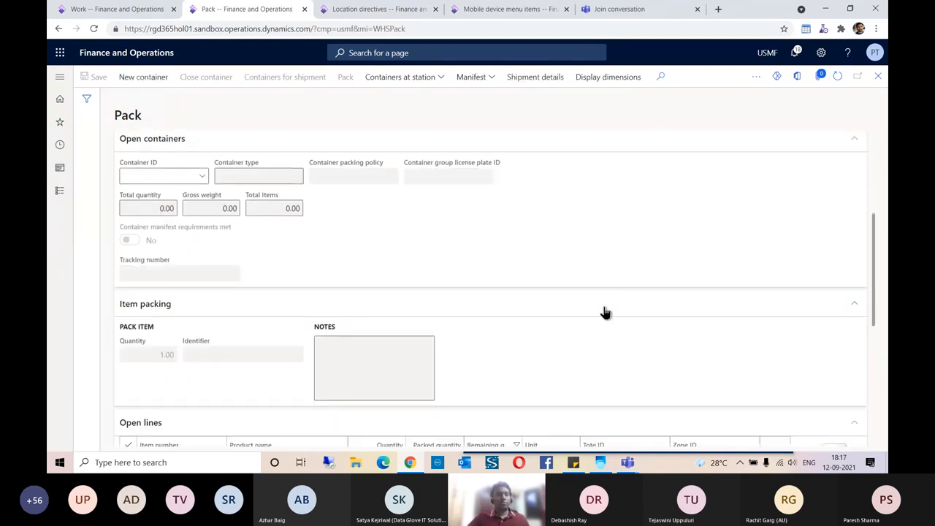
scroll(605, 312, "up", 2)
scroll(605, 312, "up", 4)
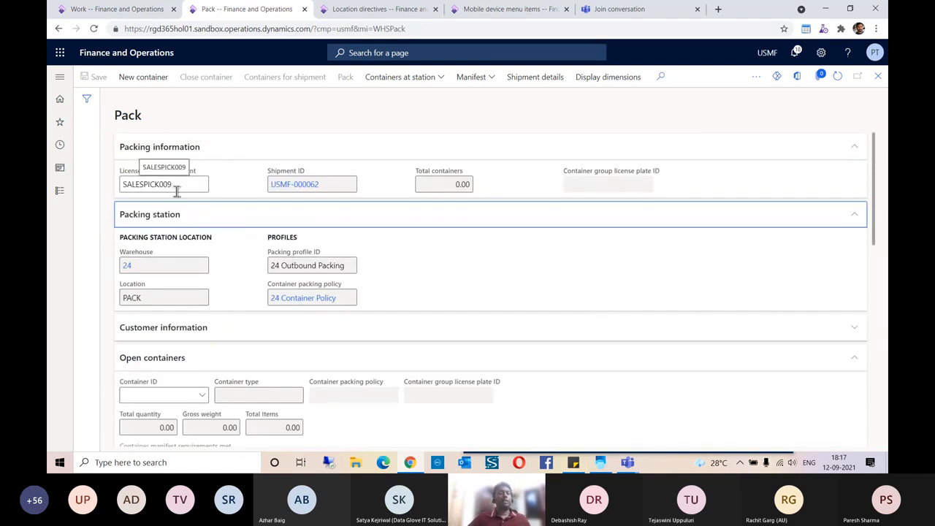
scroll(208, 188, "down", 5)
scroll(254, 231, "up", 2)
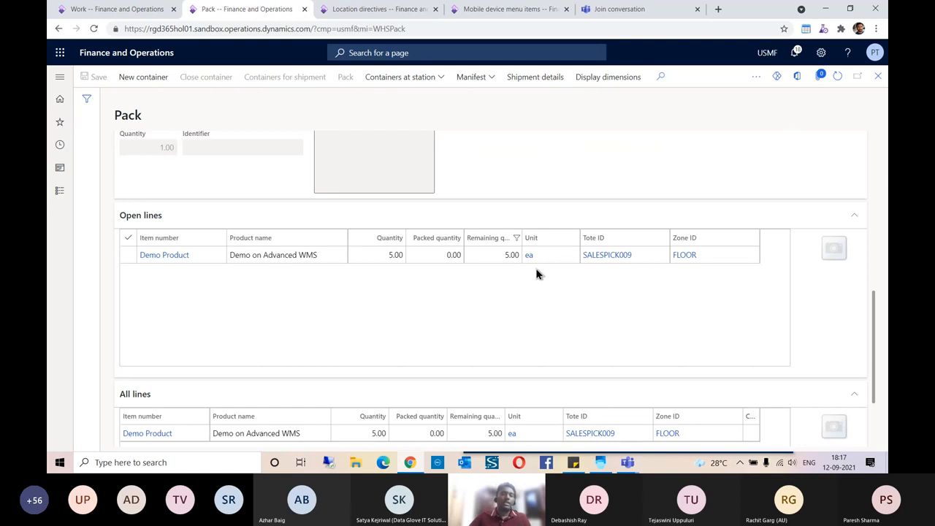
scroll(179, 286, "down", 1)
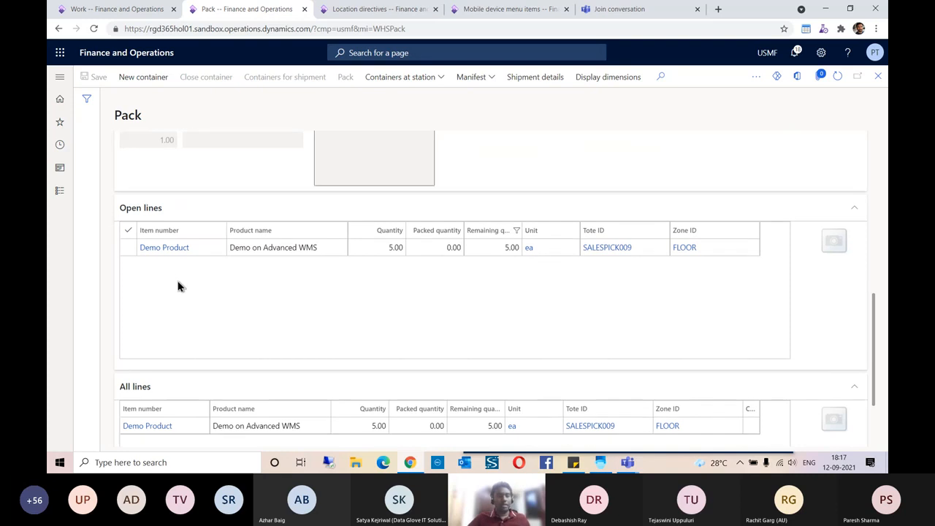
scroll(178, 282, "down", 2)
scroll(177, 301, "up", 1)
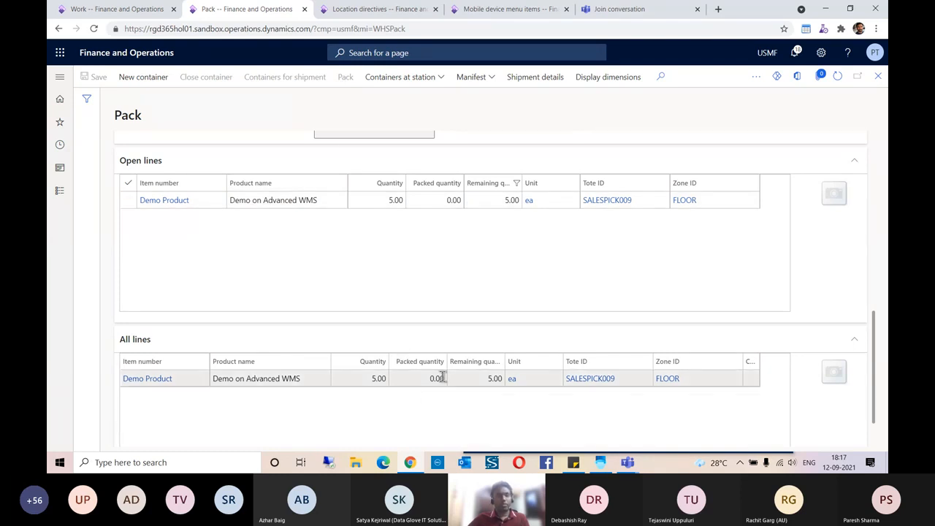
scroll(347, 269, "up", 10)
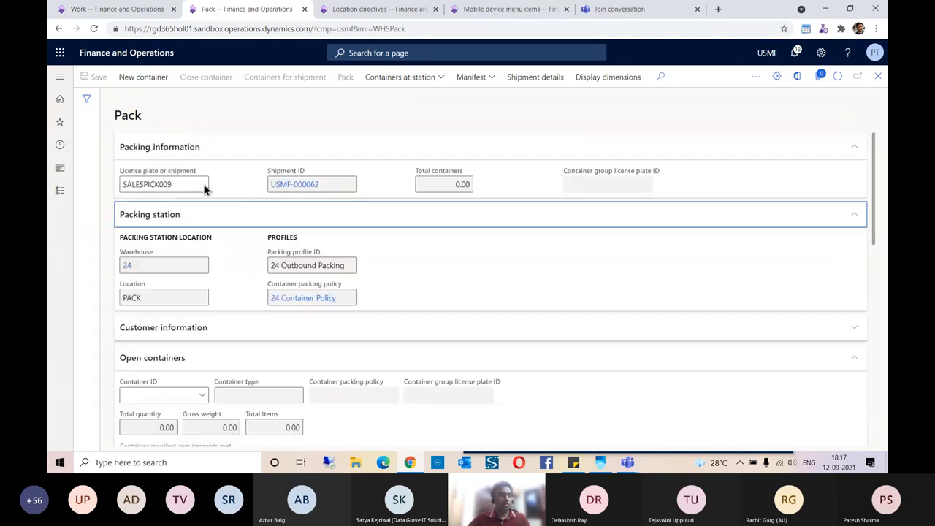
- Create new container CONT-000000005 at the PACK station
left_click(149, 84)
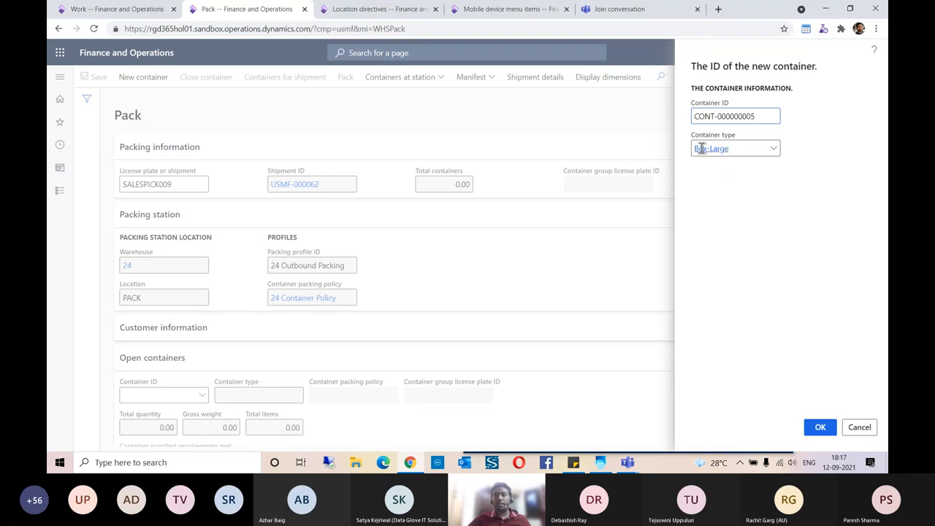
left_click(820, 428)
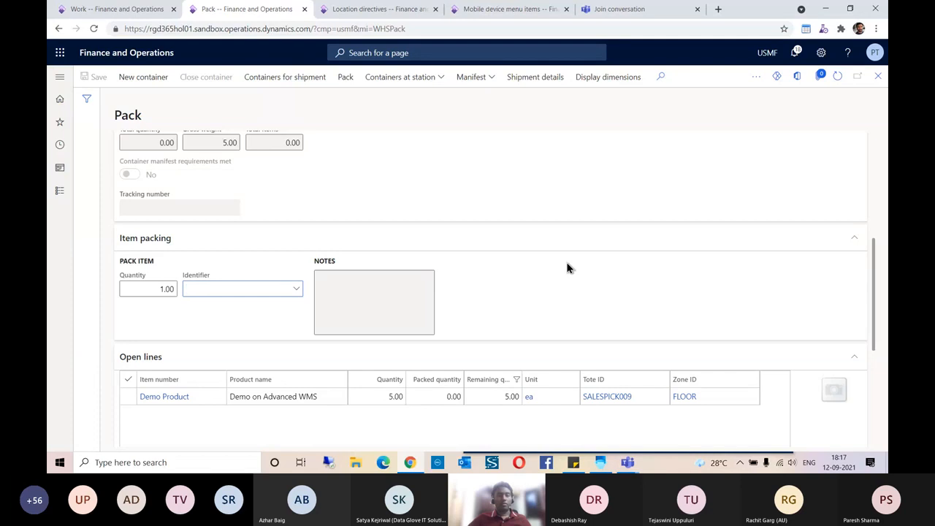
scroll(309, 295, "up", 4)
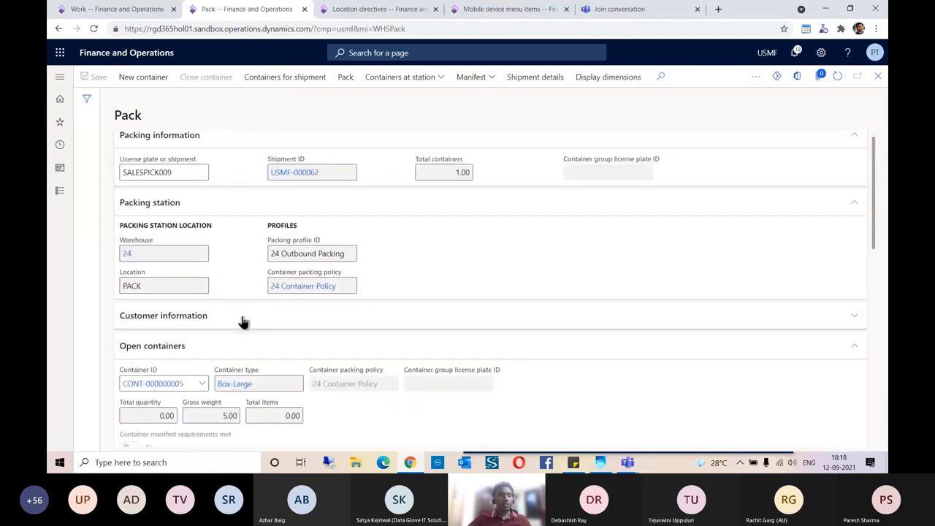
scroll(243, 322, "down", 2)
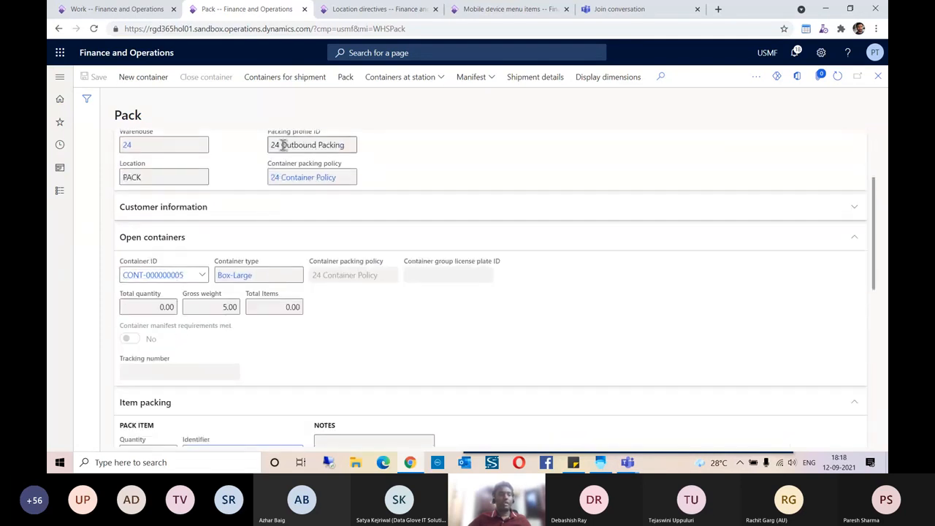
scroll(409, 215, "down", 3)
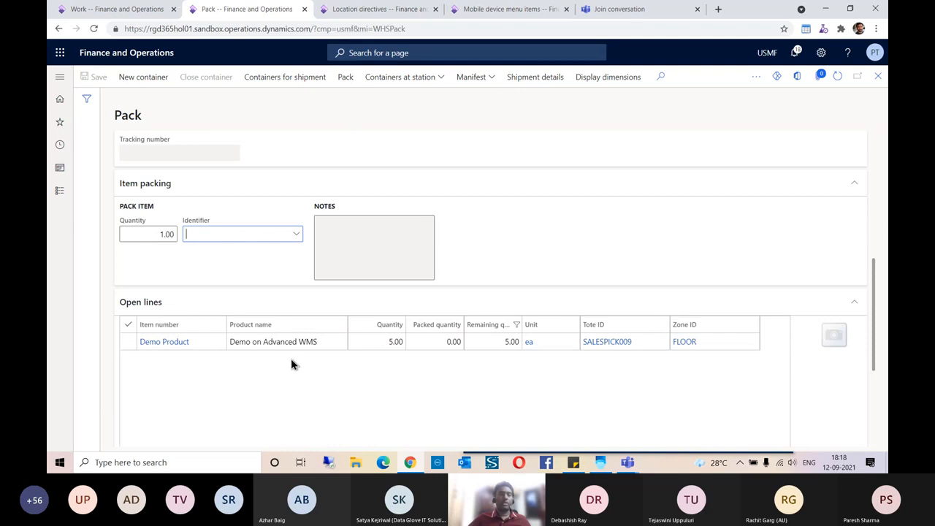
scroll(292, 362, "up", 5)
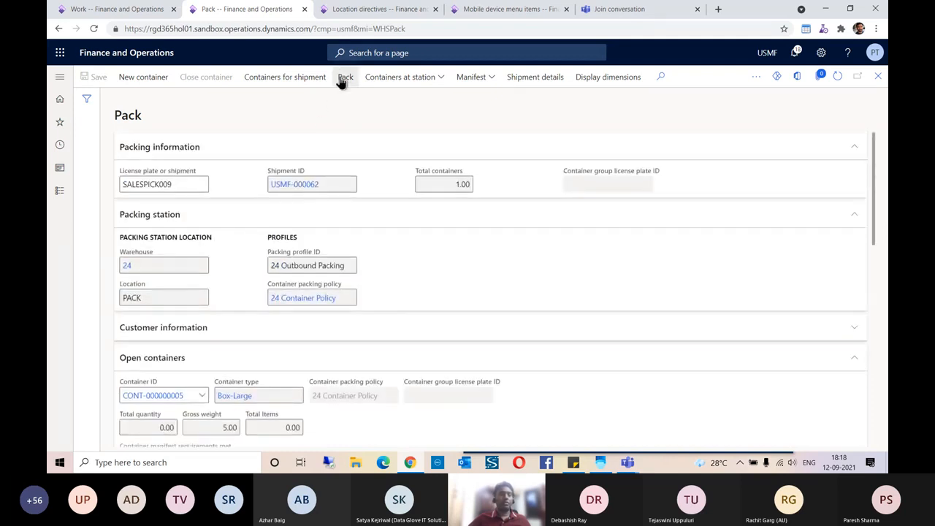
- Pack the 5 Demo Product units into the container and verify packed quantity 5.00
left_click(343, 77)
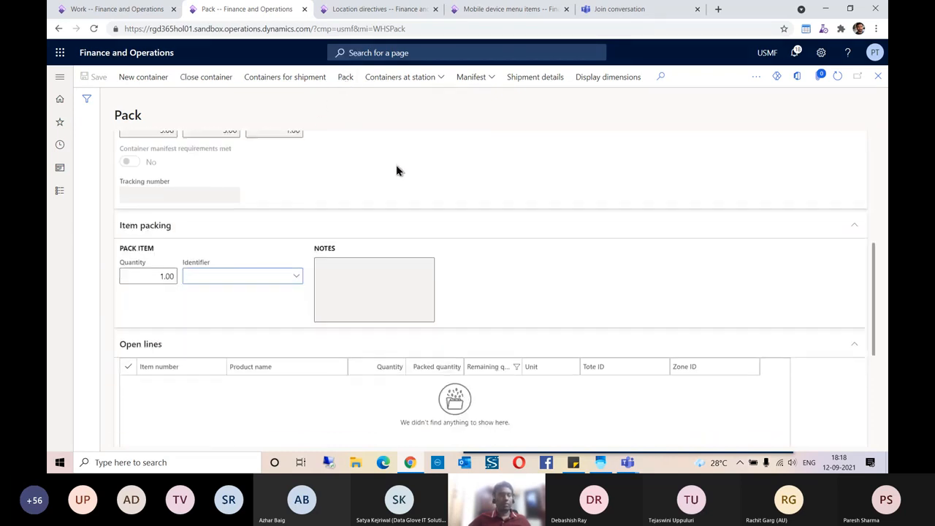
scroll(397, 170, "down", 2)
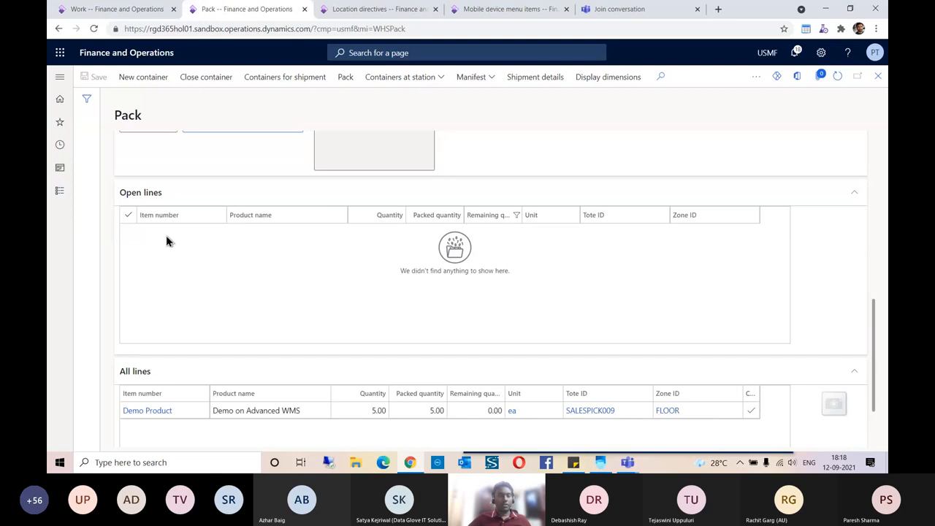
scroll(191, 280, "down", 1)
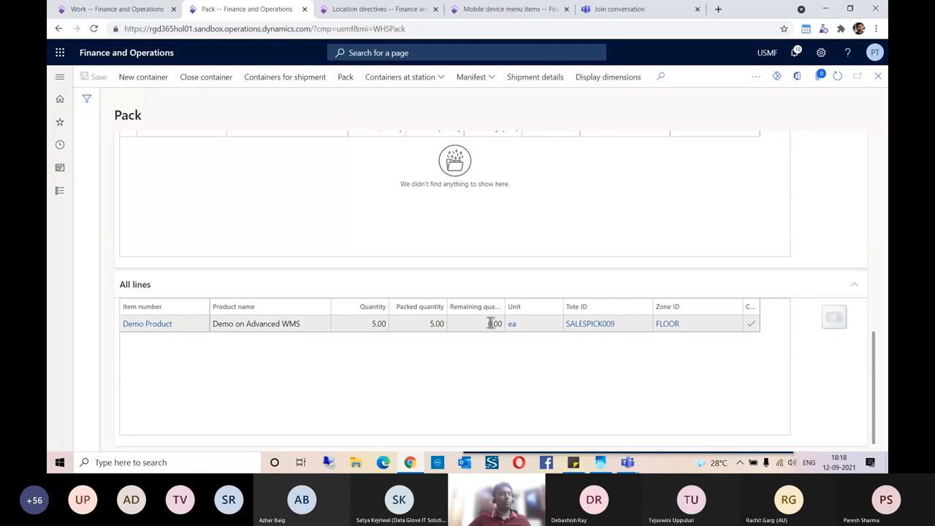
scroll(494, 378, "up", 10)
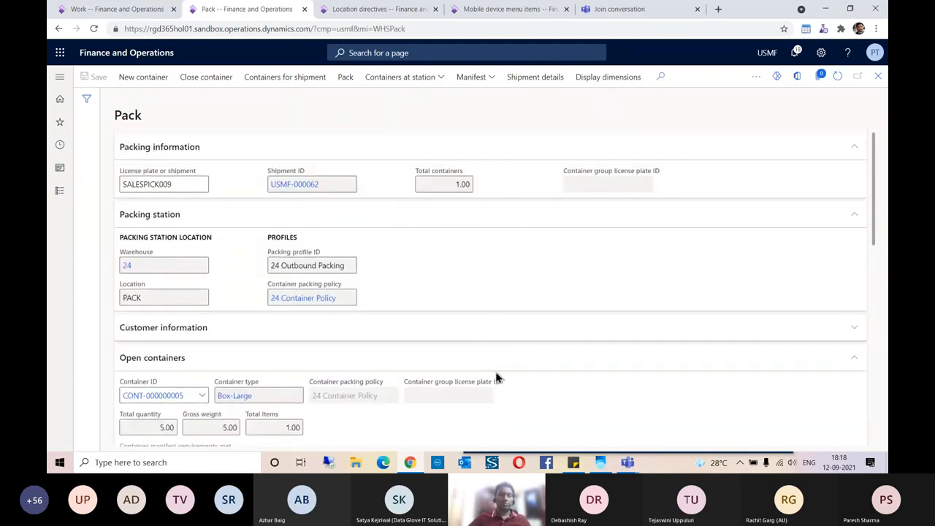
- Close container CONT-000000005 with system weight 5.00 kg and tracking number TRACK123
left_click(199, 79)
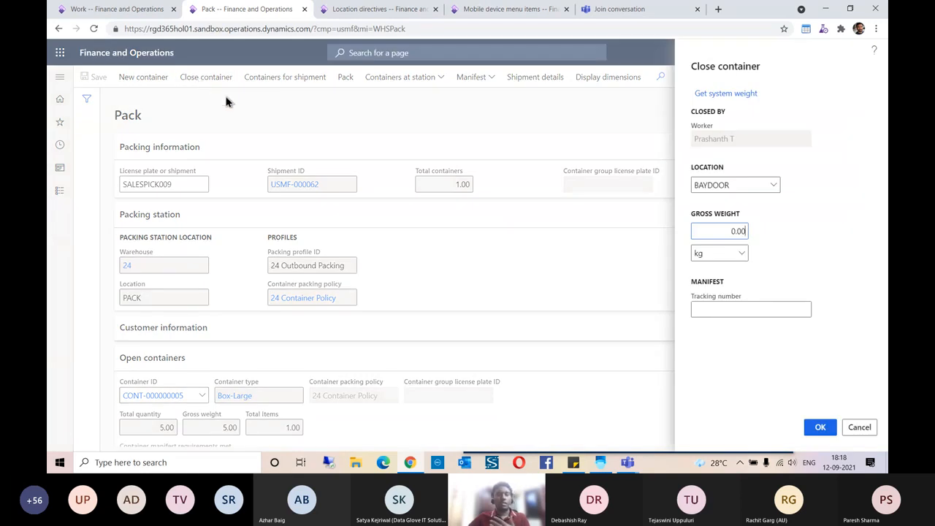
left_click(707, 94)
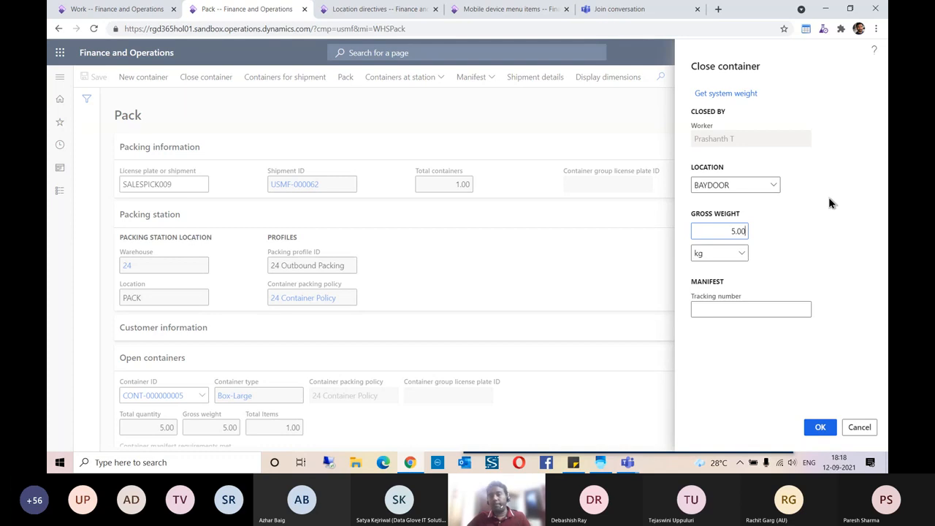
left_click(763, 307)
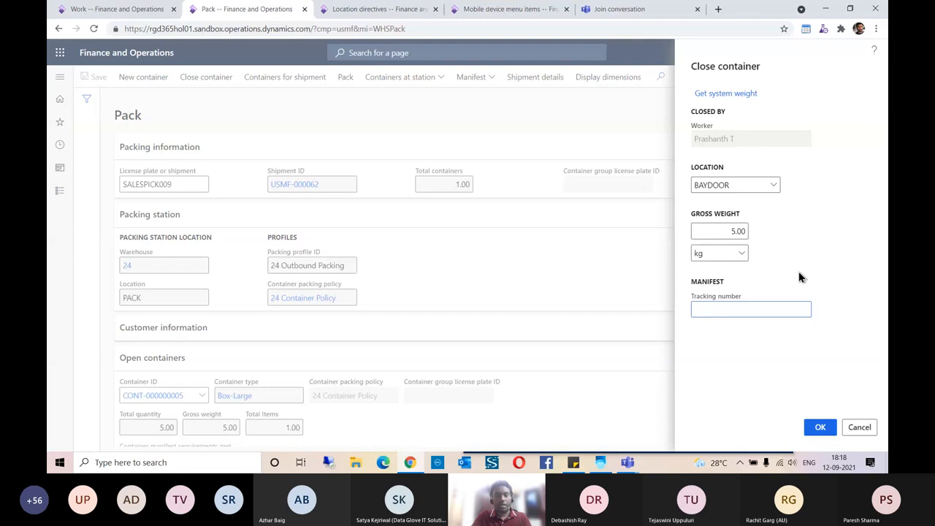
type("SALE")
key("BackSpace")
key("BackSpace")
key("BackSpace")
key("BackSpace")
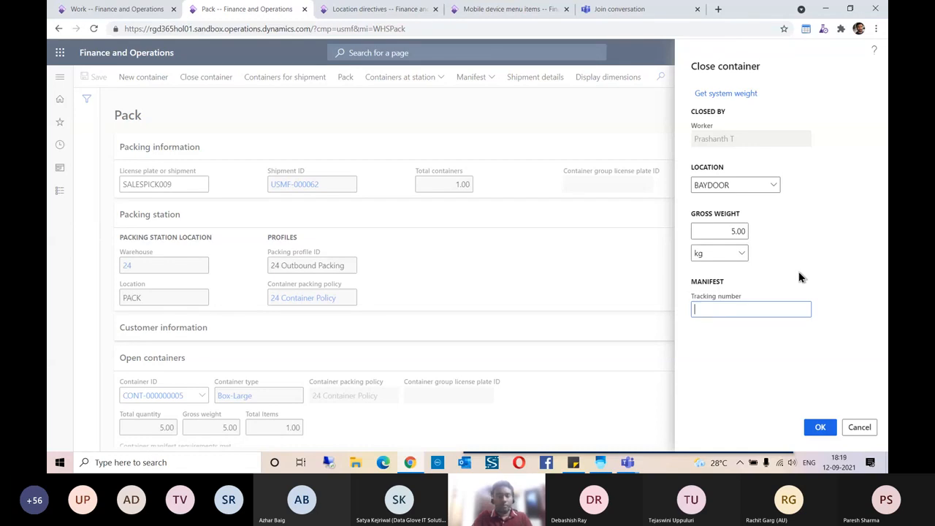
type("TRACK123")
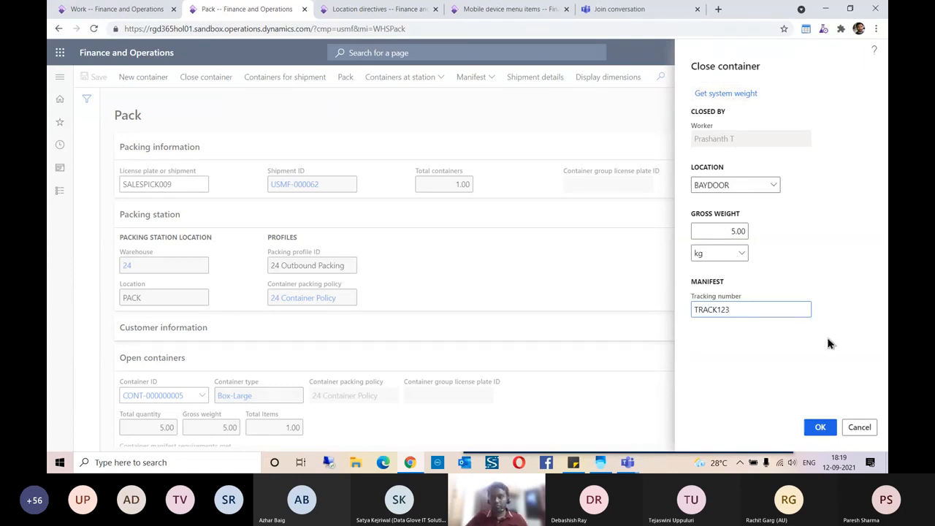
left_click(820, 428)
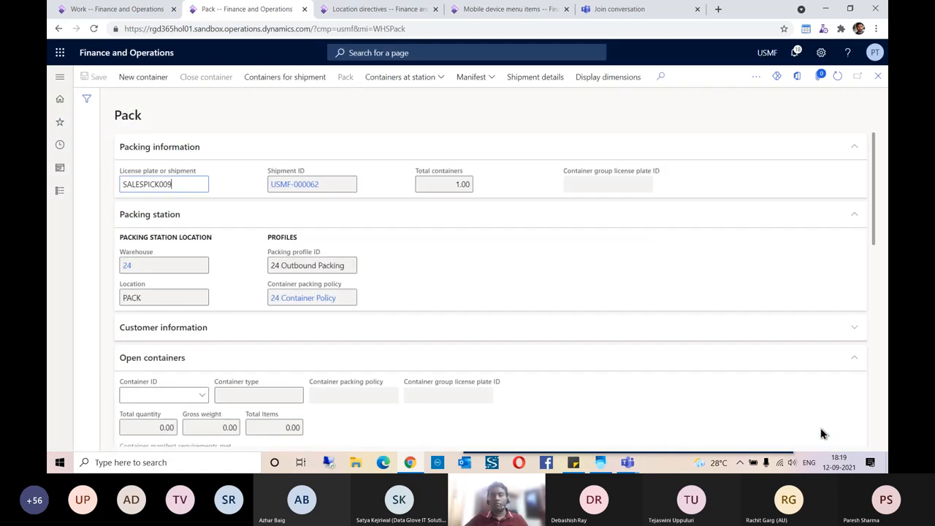
- Review the closed pick work, close it, and refresh sales order 000888's details
scroll(493, 325, "down", 5)
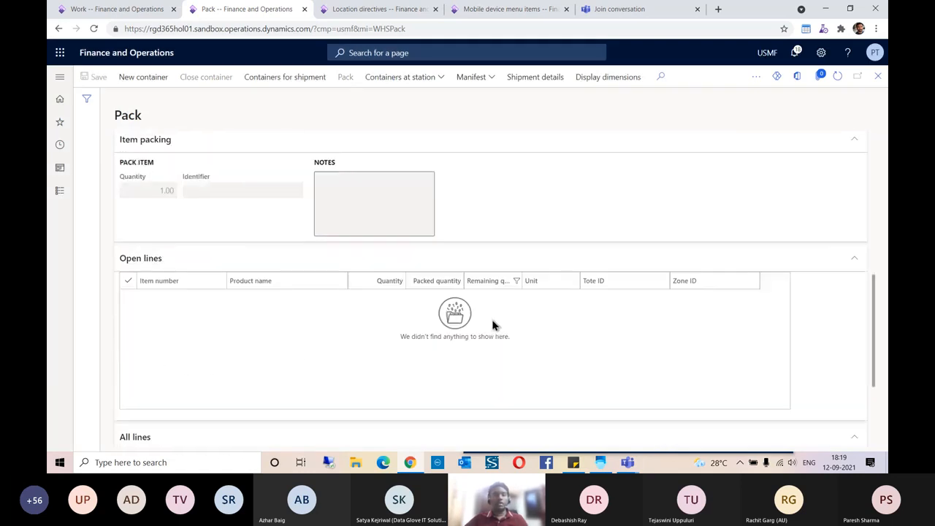
scroll(494, 325, "up", 2)
scroll(494, 325, "down", 5)
scroll(492, 324, "up", 10)
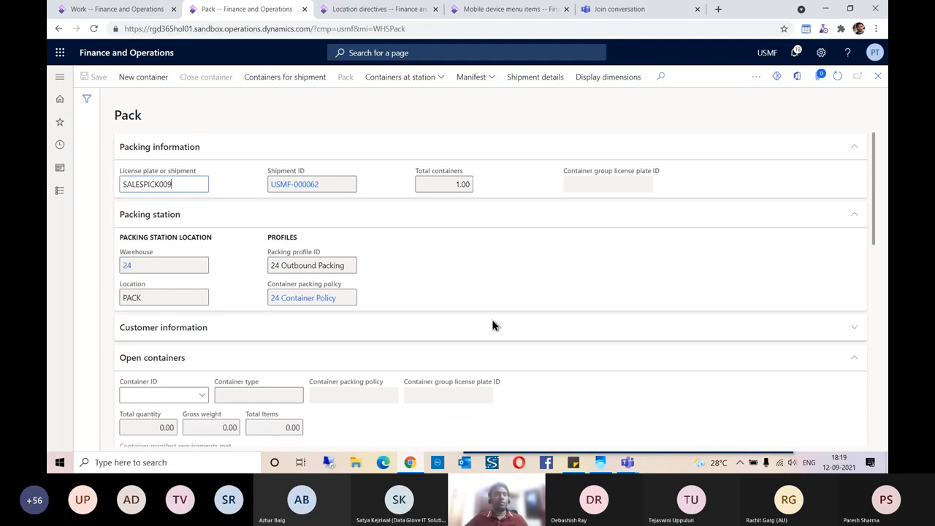
left_click(131, 10)
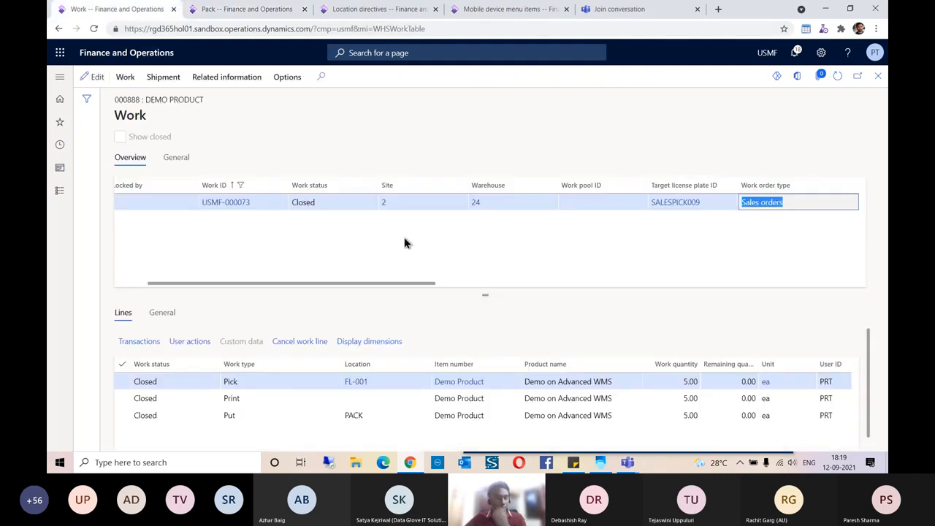
left_click(837, 76)
left_click(877, 76)
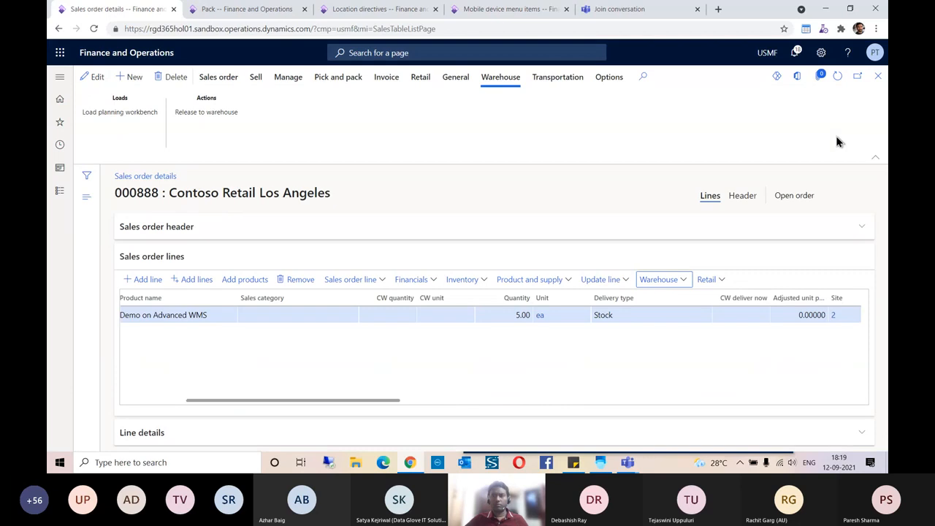
left_click(838, 79)
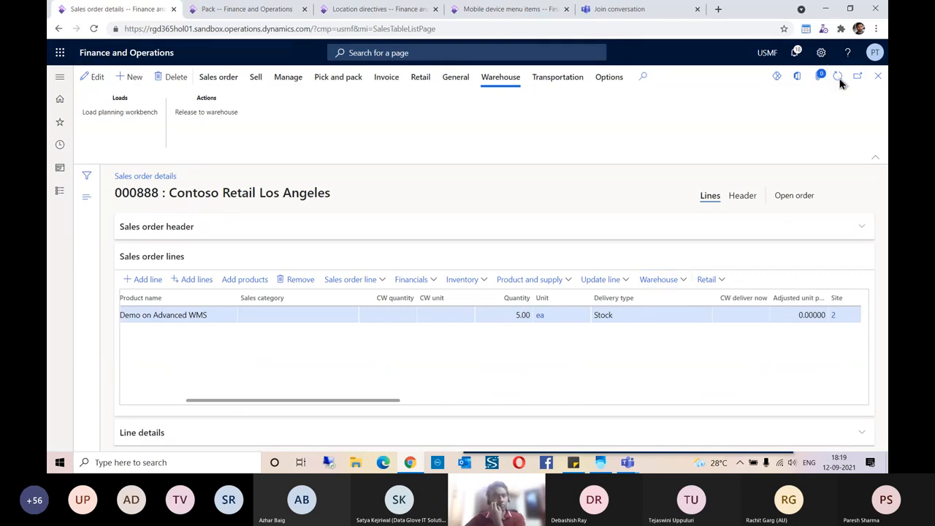
- Dismiss the meeting previews and close the favourites navigation pane without choosing a page
left_click_drag(358, 402, 247, 403)
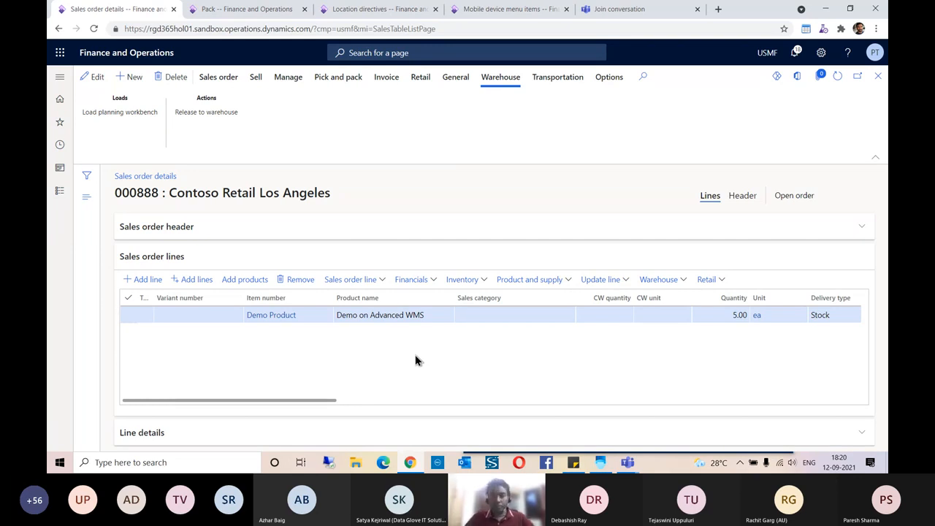
left_click(630, 466)
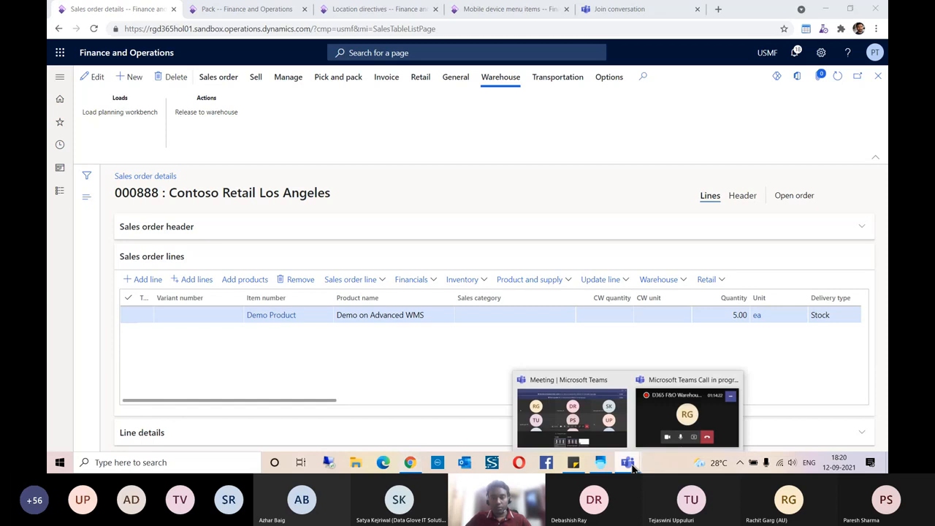
left_click(76, 146)
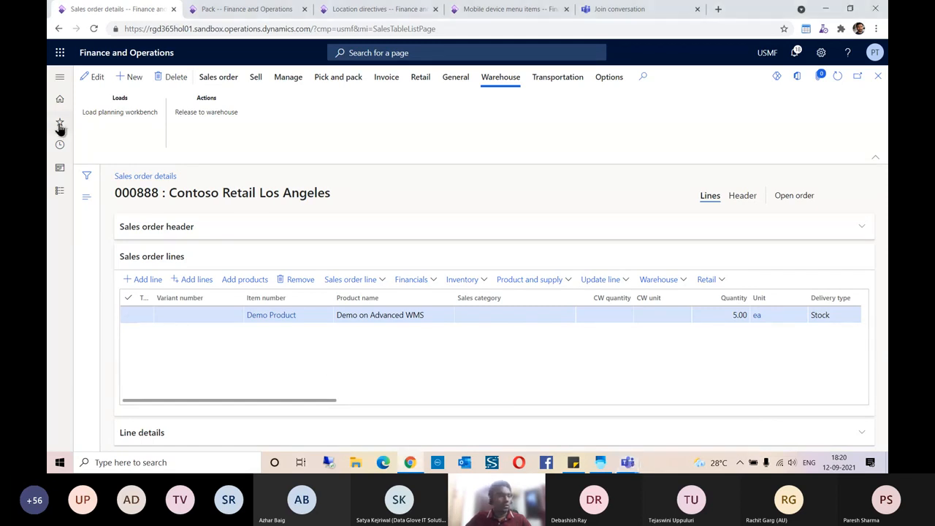
left_click(59, 123)
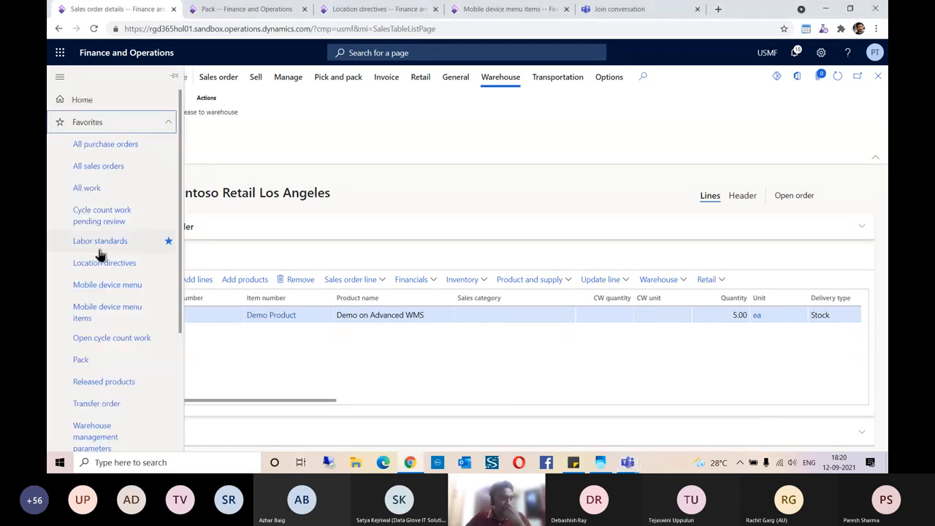
scroll(100, 252, "down", 2)
scroll(100, 250, "down", 2)
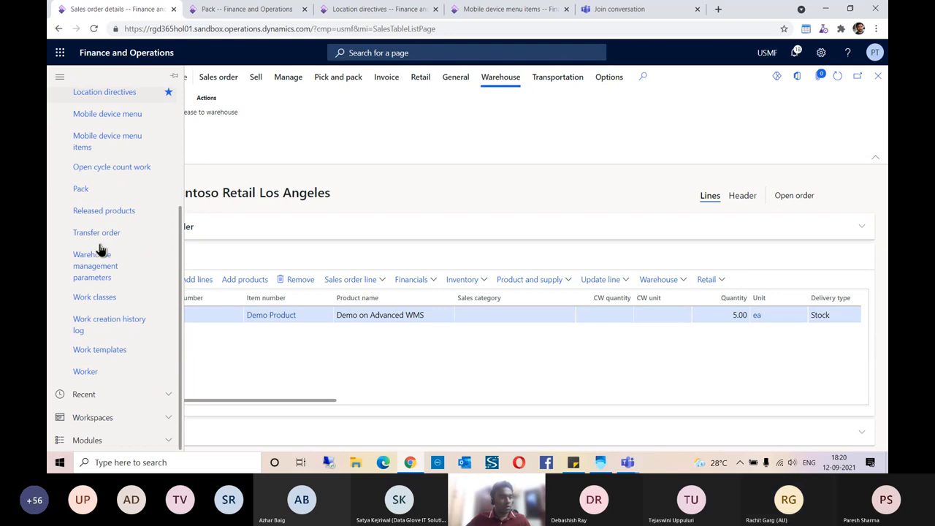
left_click(334, 121)
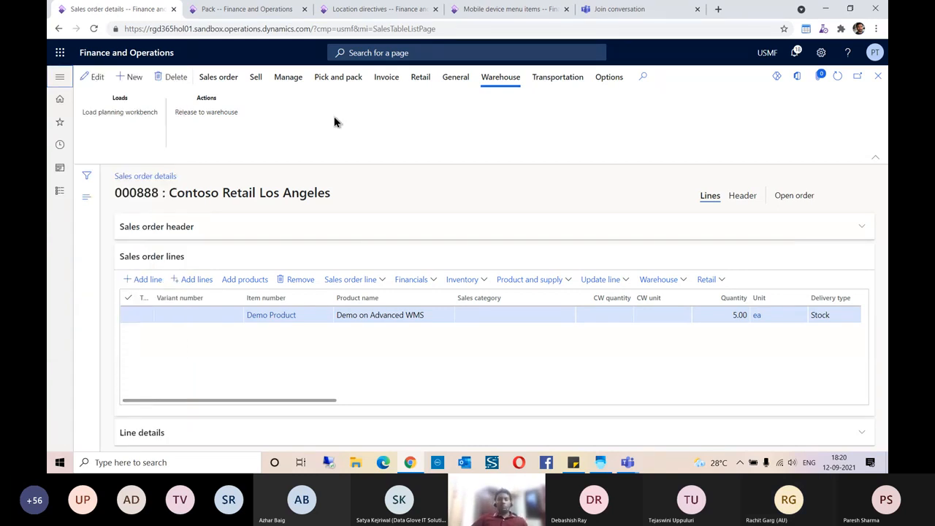
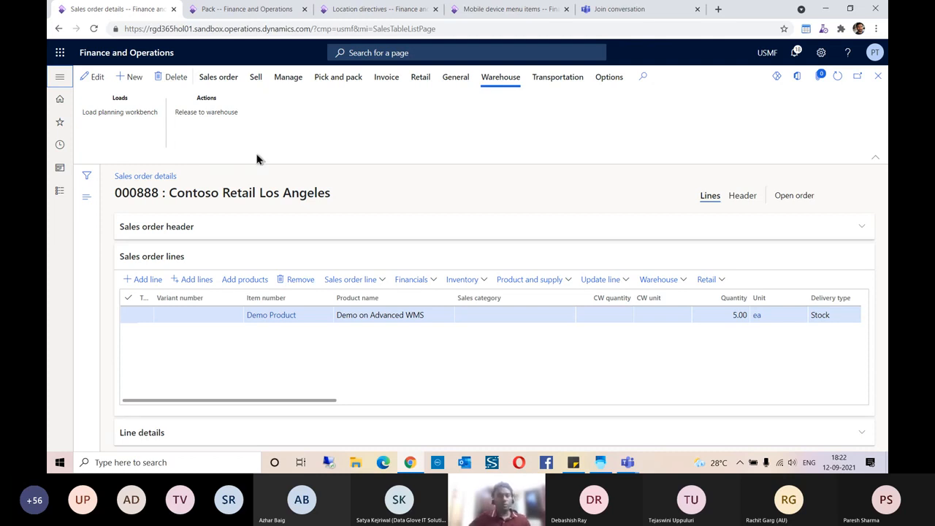
- Go to the All sales orders list from the Favorites pane
left_click(60, 125)
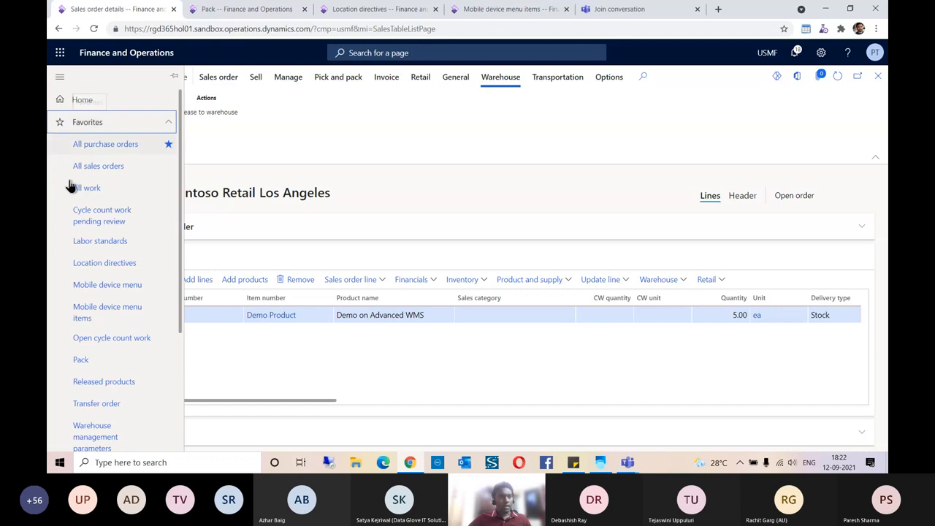
scroll(109, 261, "down", 3)
scroll(109, 261, "up", 5)
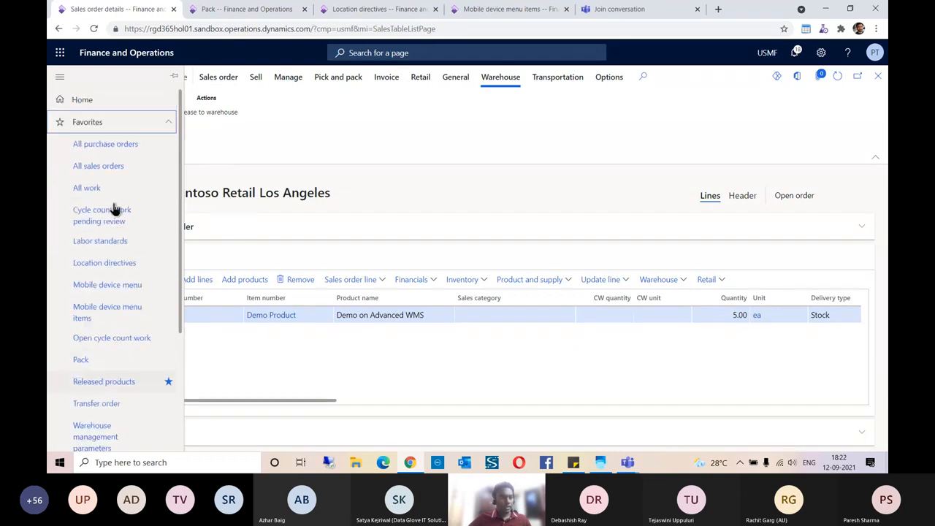
left_click(98, 165)
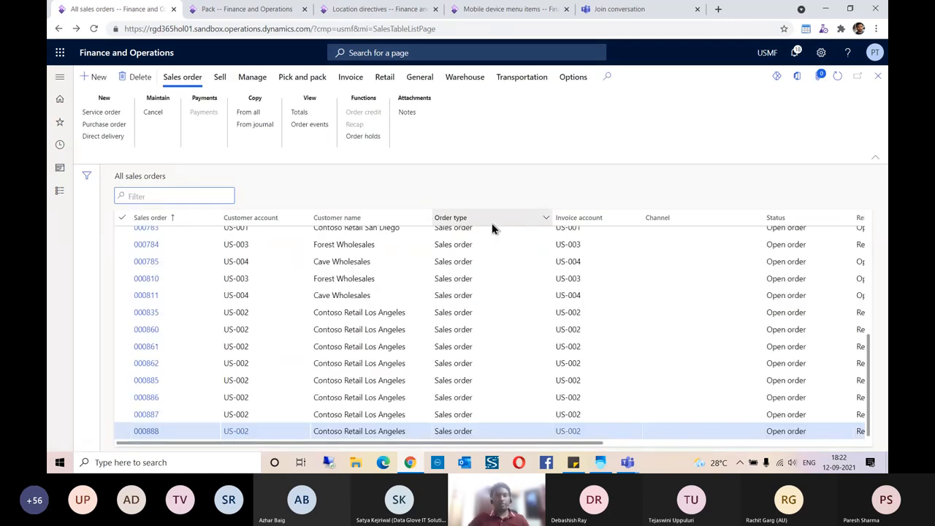
- Create a new sales order for customer Contoso Retail Los Angeles with warehouse 51
left_click(97, 78)
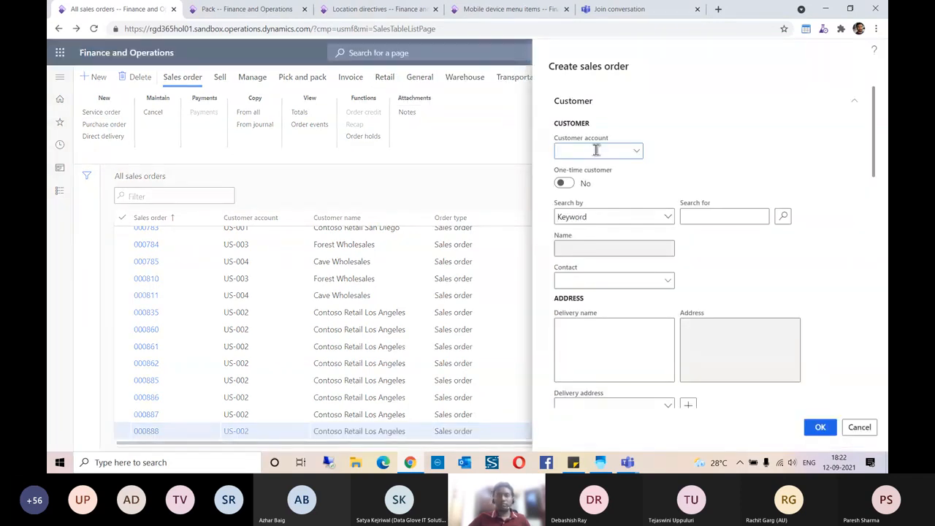
type("US-002")
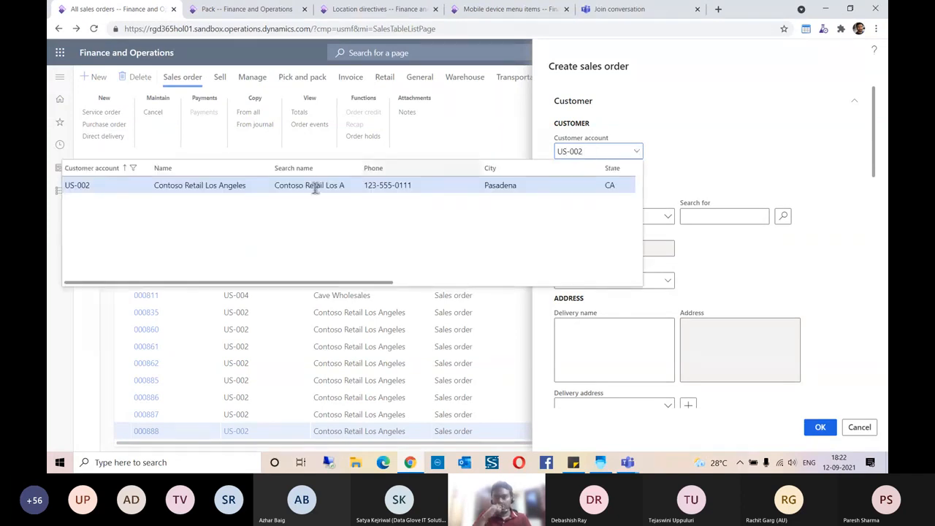
left_click(614, 185)
scroll(716, 144, "down", 3)
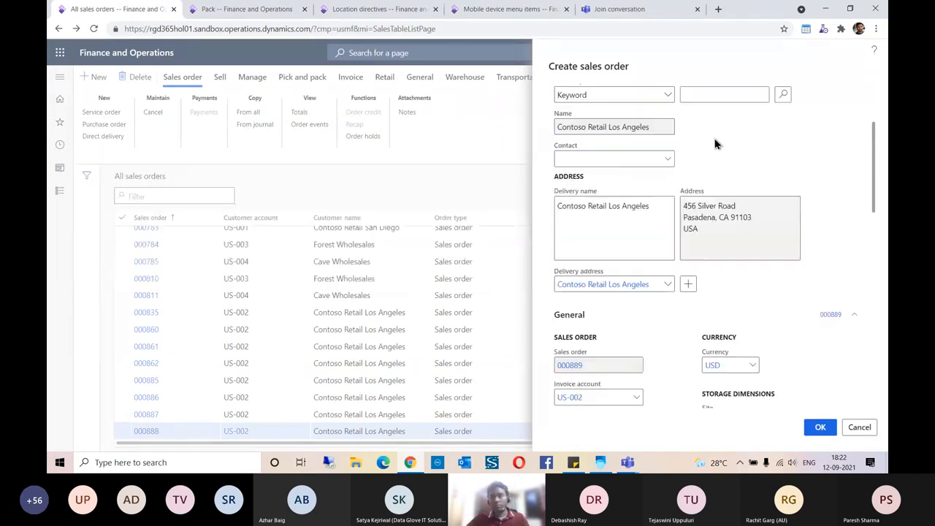
scroll(734, 161, "down", 3)
scroll(745, 188, "up", 2)
scroll(740, 154, "down", 3)
left_click(725, 138)
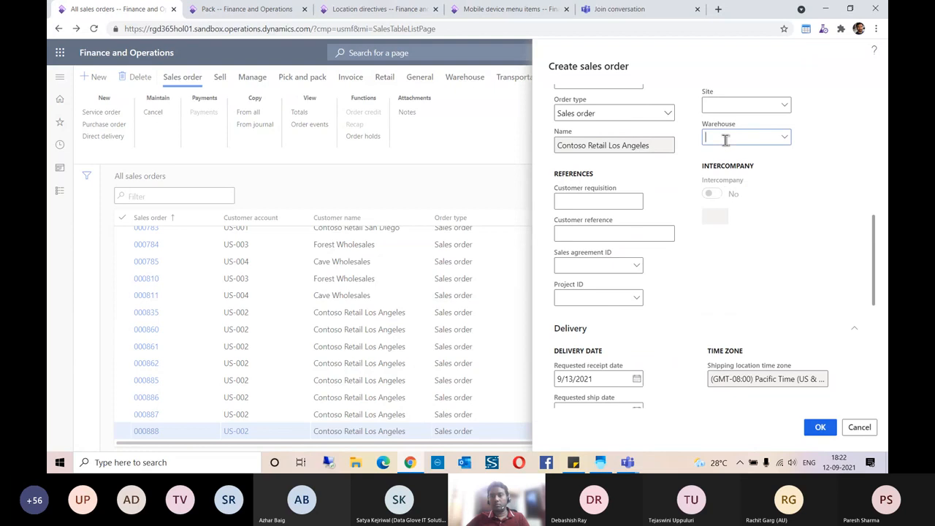
type("51")
key("Tab")
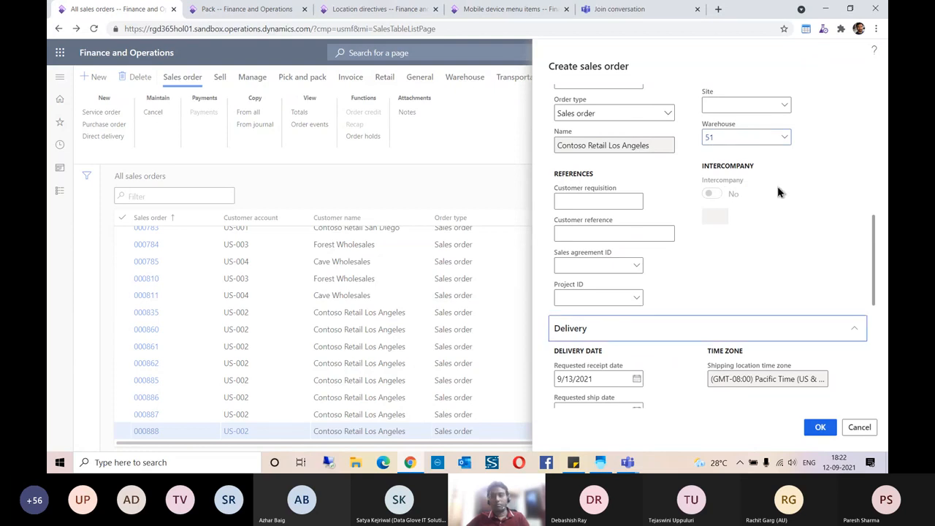
scroll(836, 192, "up", 5)
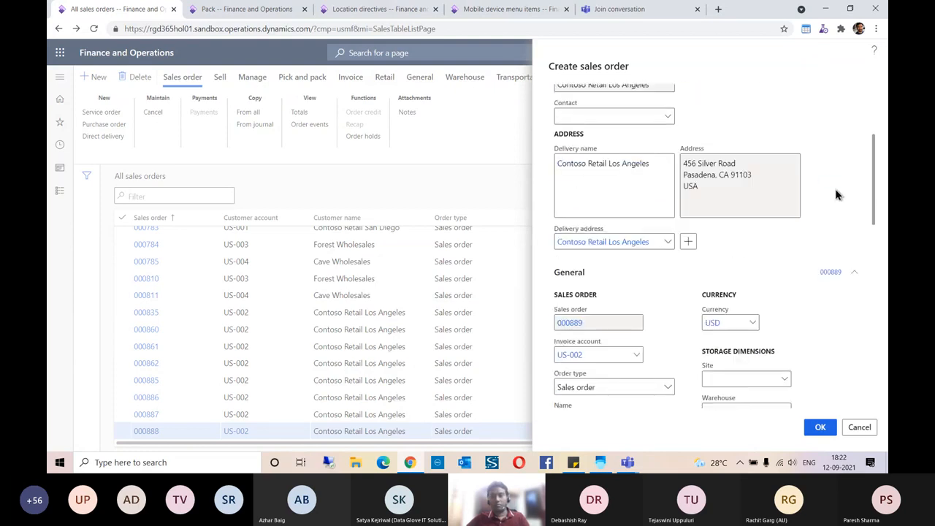
scroll(836, 195, "down", 5)
scroll(836, 194, "down", 5)
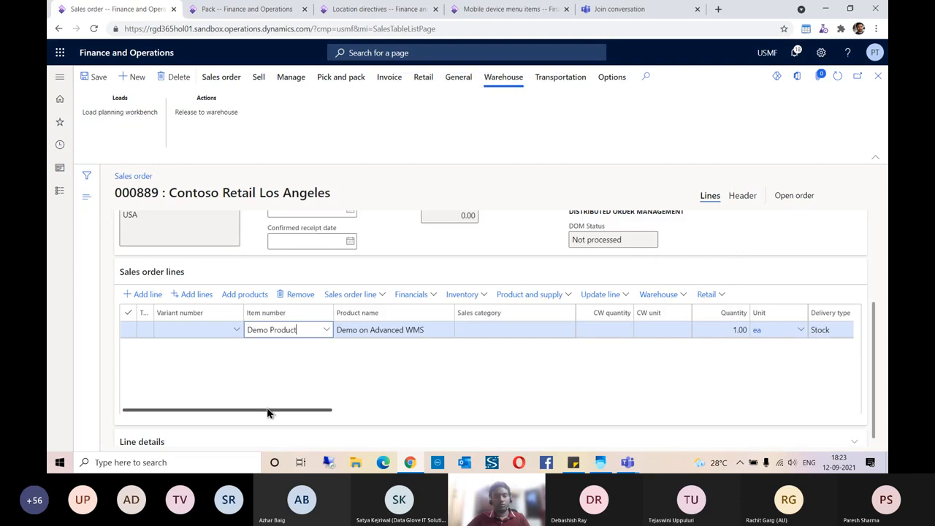
- Set the Demo Product line quantity to 5, save, and release order 000889 to the warehouse
left_click_drag(270, 417, 359, 411)
left_click(419, 329)
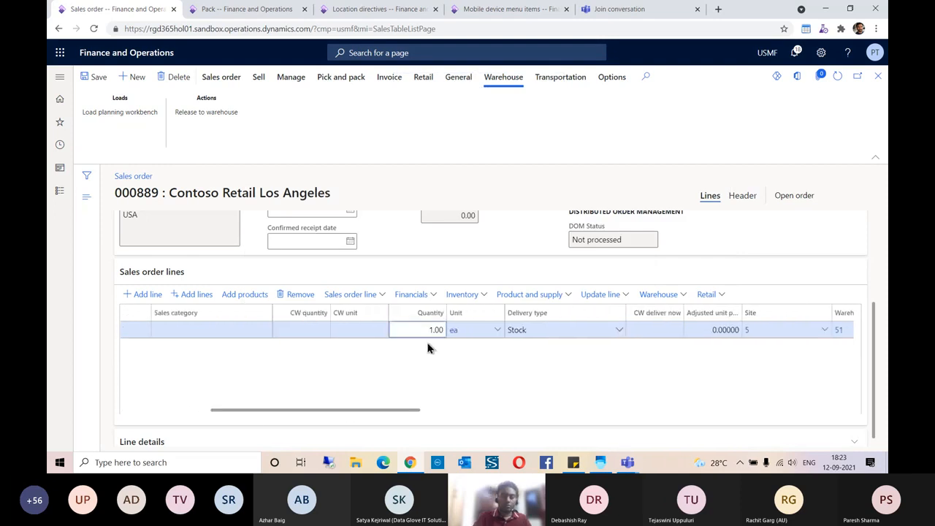
type("5")
key("Tab")
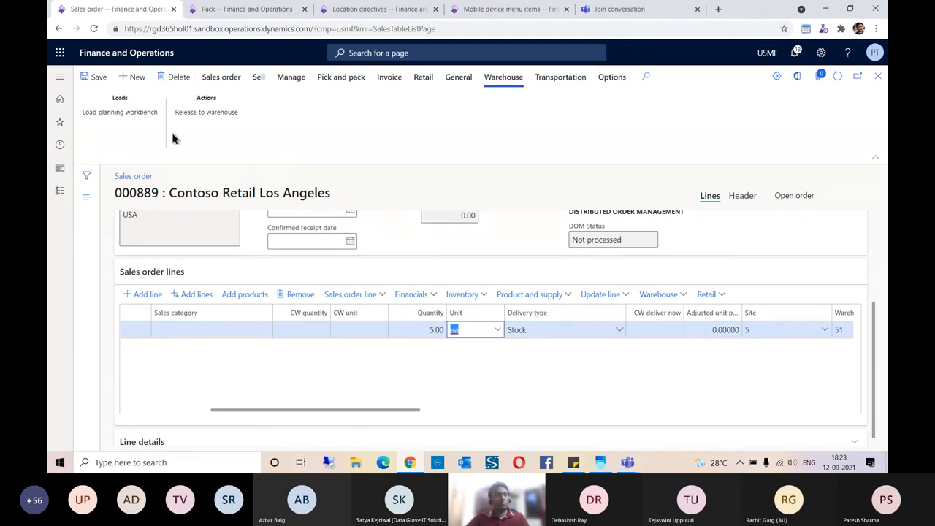
left_click(98, 77)
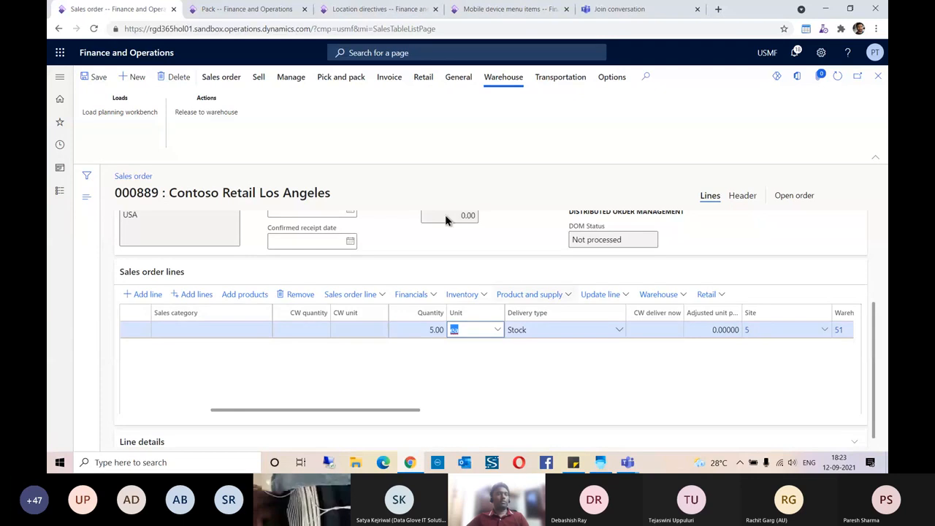
left_click(222, 114)
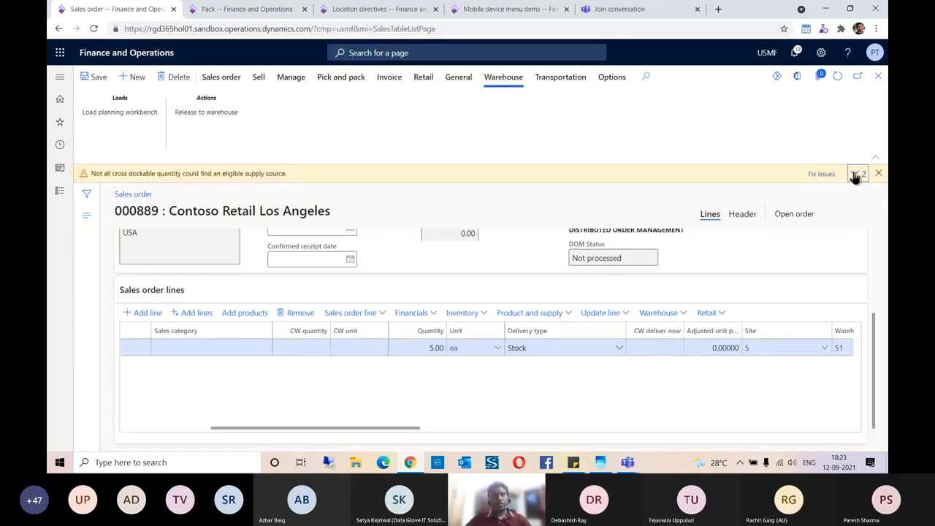
left_click(855, 174)
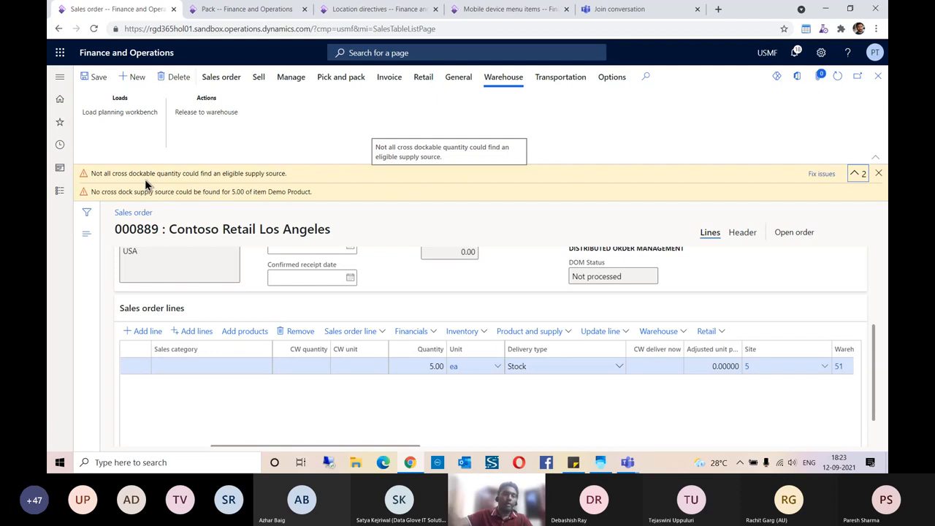
- Dismiss the cross-dock warnings and open the All purchase orders list from Favorites
left_click(881, 176)
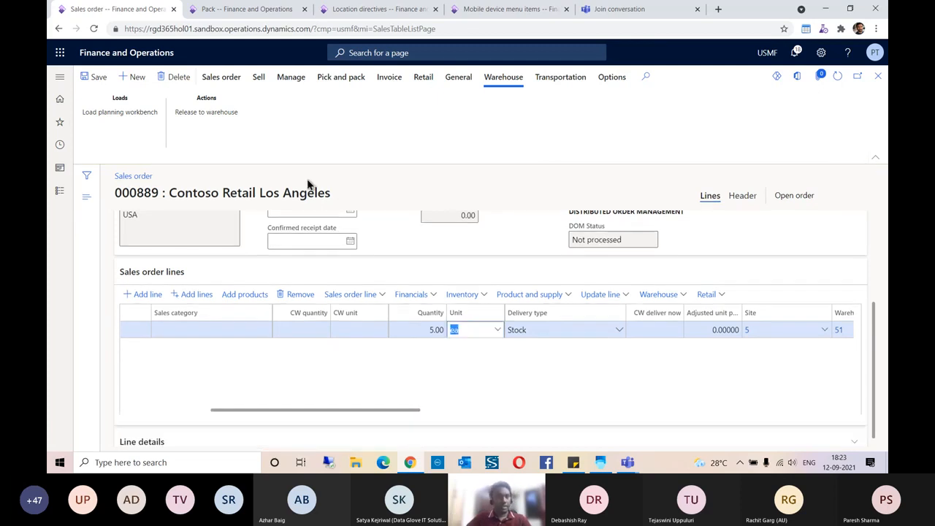
left_click(234, 11)
left_click_drag(101, 144, 701, 191)
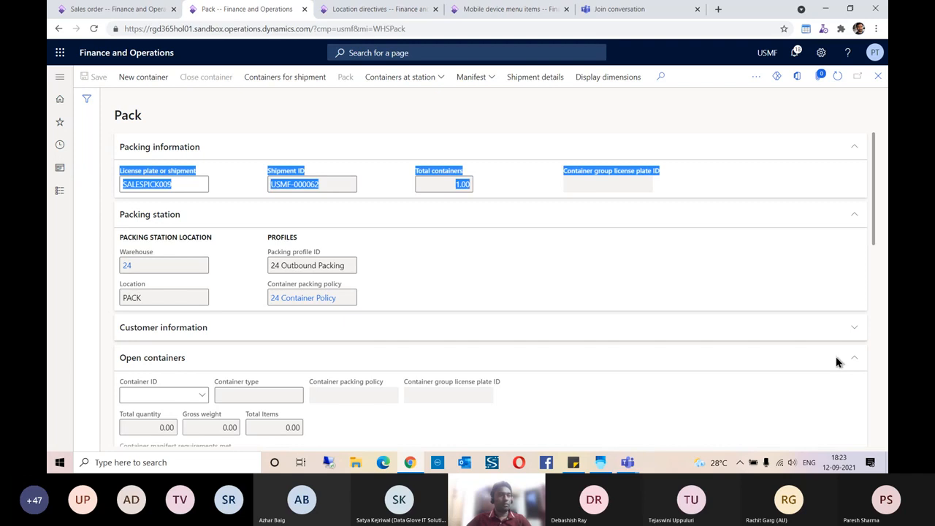
left_click(307, 122)
left_click(365, 9)
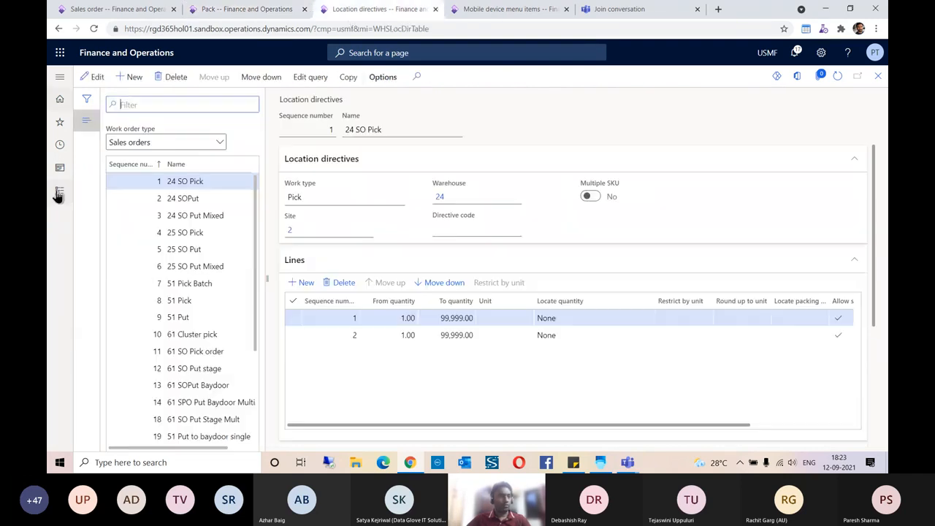
left_click(60, 123)
left_click(103, 147)
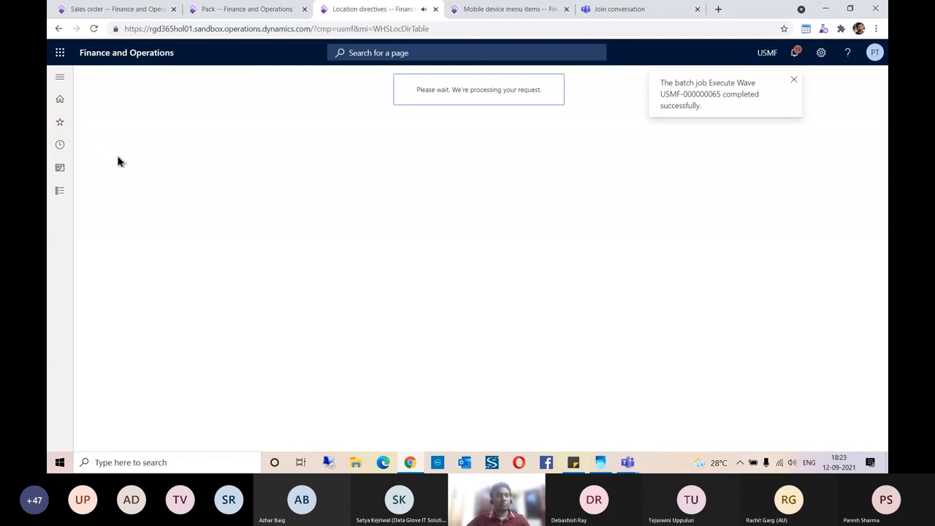
left_click(793, 82)
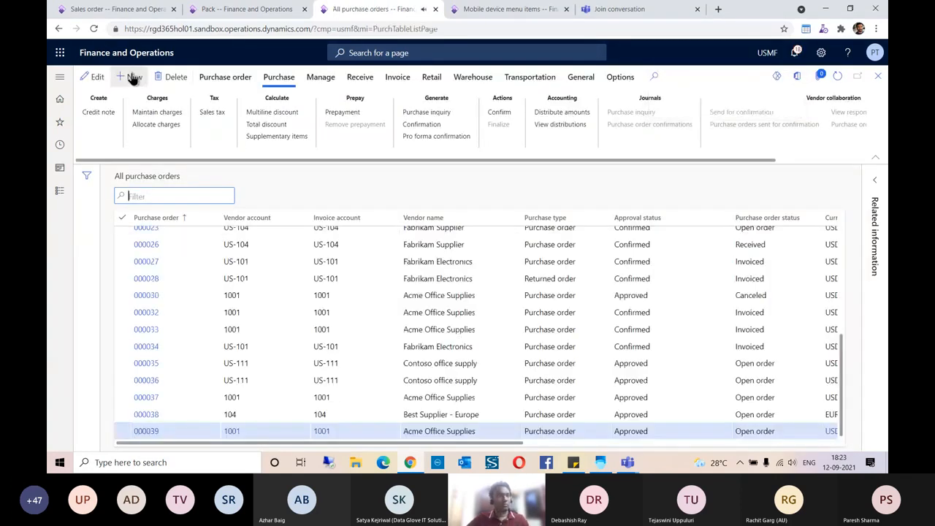
- Start a new Tailspin Parts purchase order with the site cleared and warehouse 51
key("alt+n")
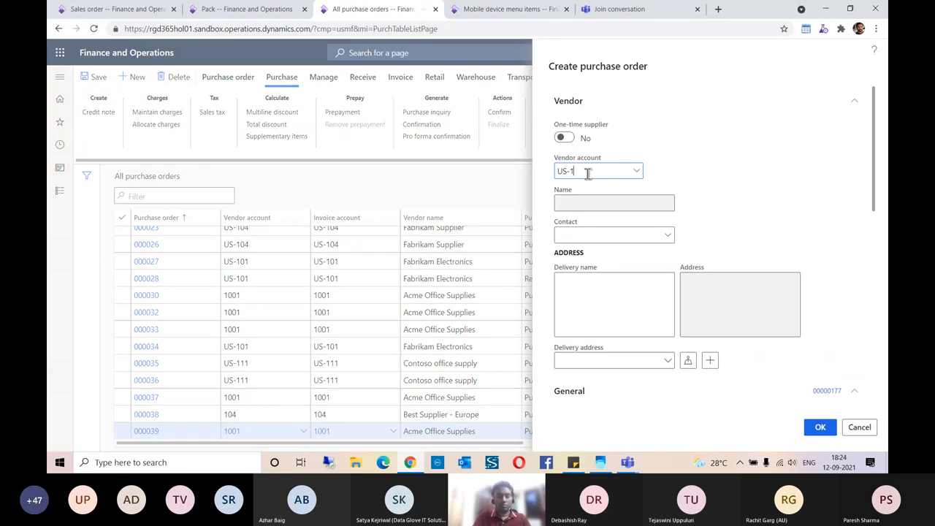
scroll(835, 198, "down", 4)
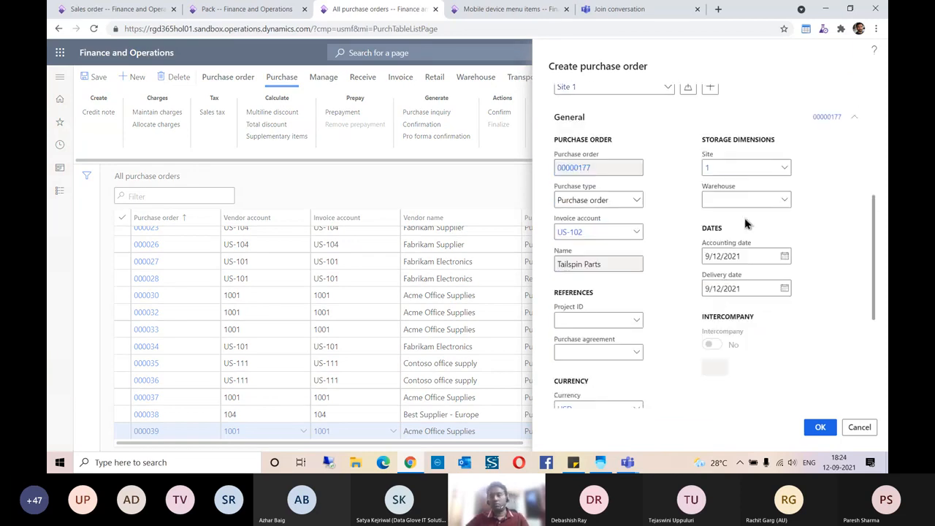
left_click_drag(723, 165, 690, 178)
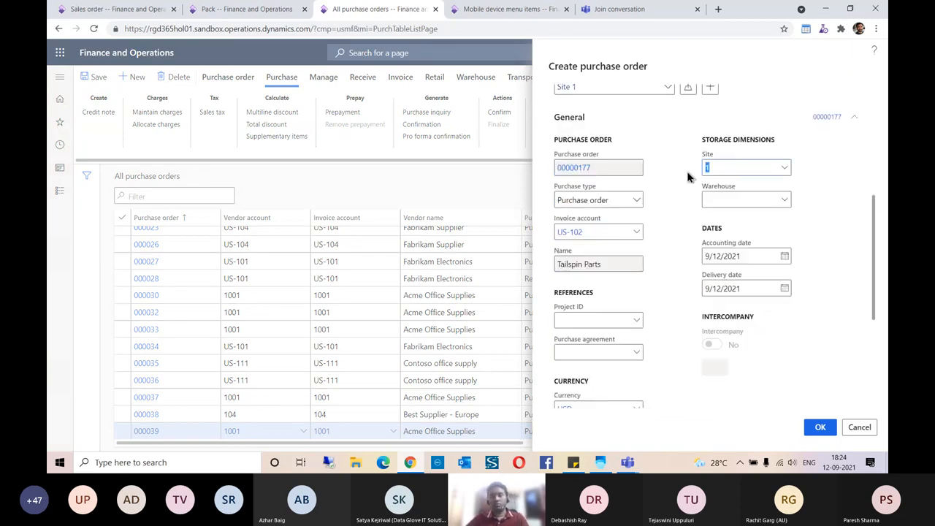
key("BackSpace")
left_click(729, 199)
type("51")
key("Tab")
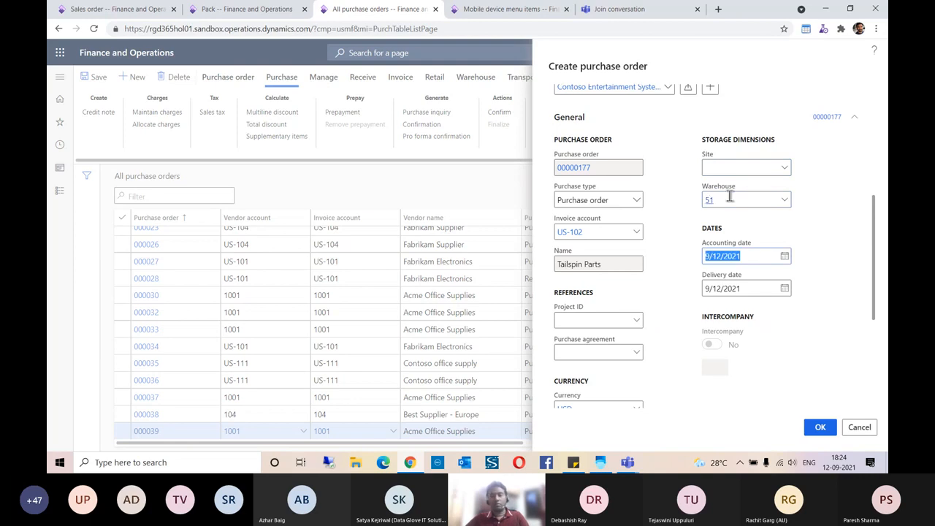
scroll(738, 219, "down", 3)
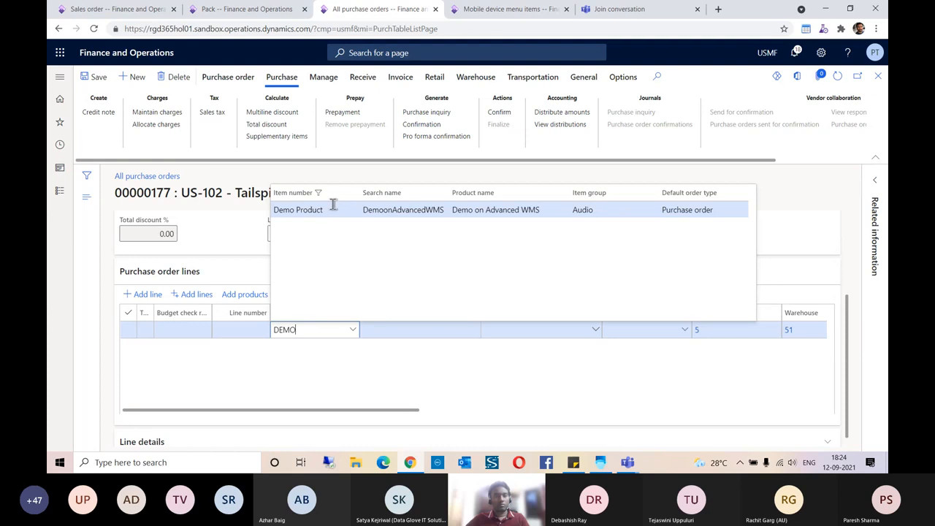
- Set the Demo Product purchase line quantity to 10, save, and return to sales order 000889
left_click_drag(380, 414, 555, 416)
left_click(639, 331)
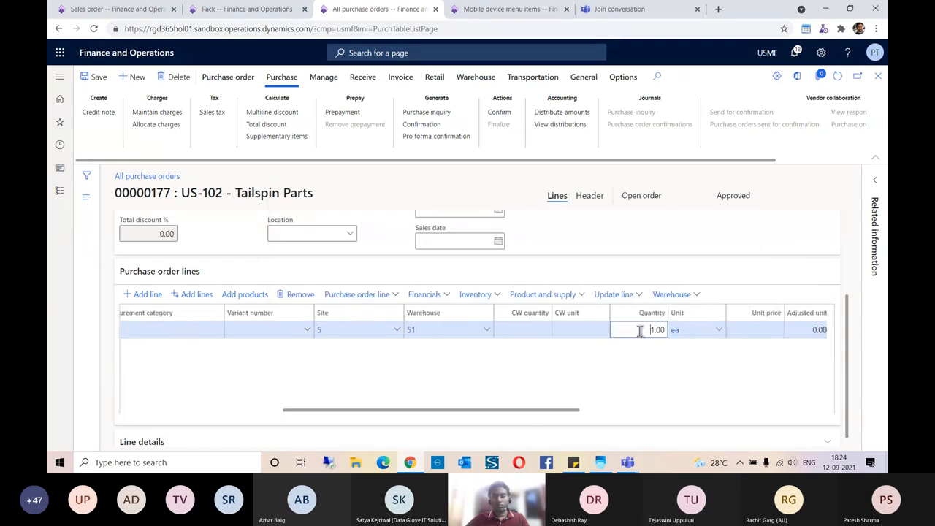
key("Right")
type("0")
left_click(680, 369)
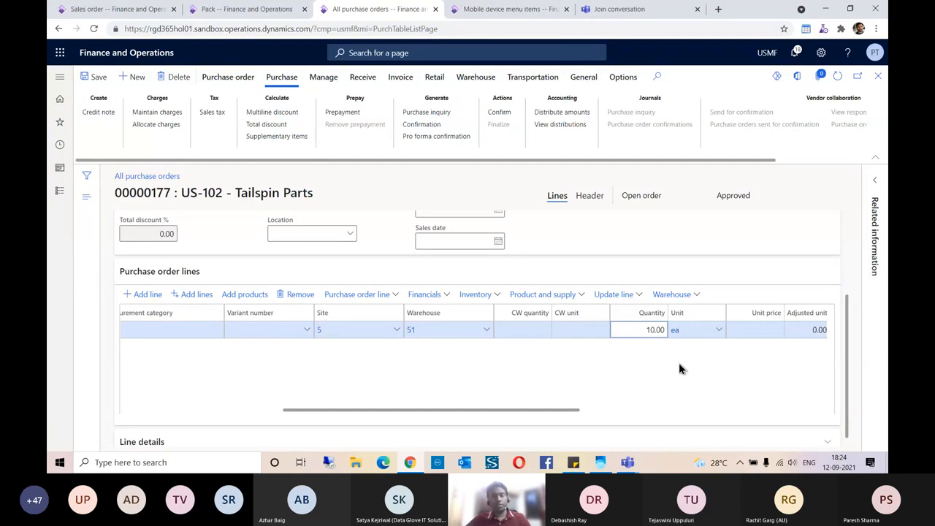
left_click(98, 78)
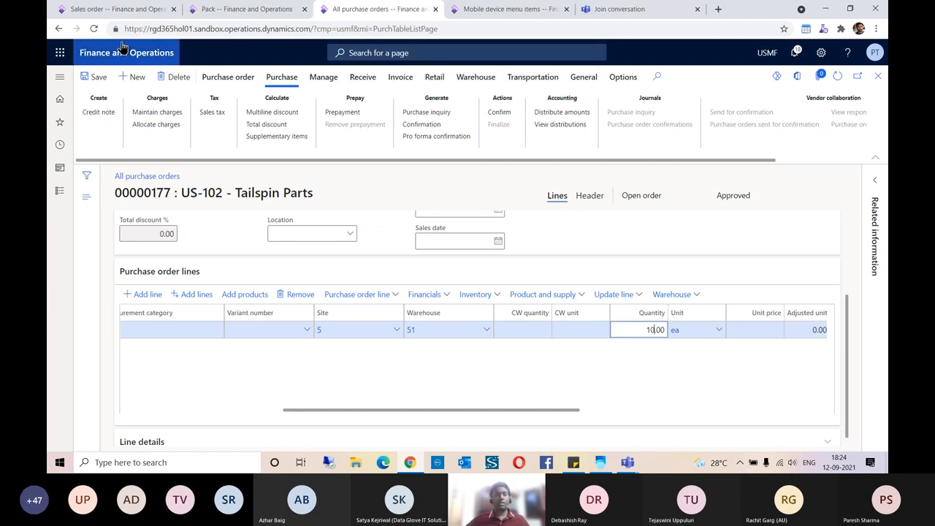
left_click(117, 10)
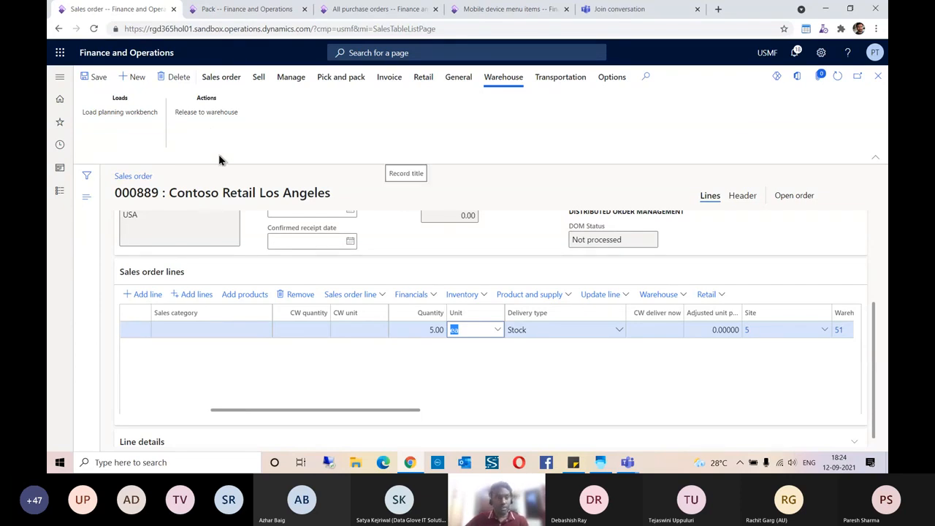
- Release sales order 000889 to the warehouse again and expand the three wave messages
left_click(221, 114)
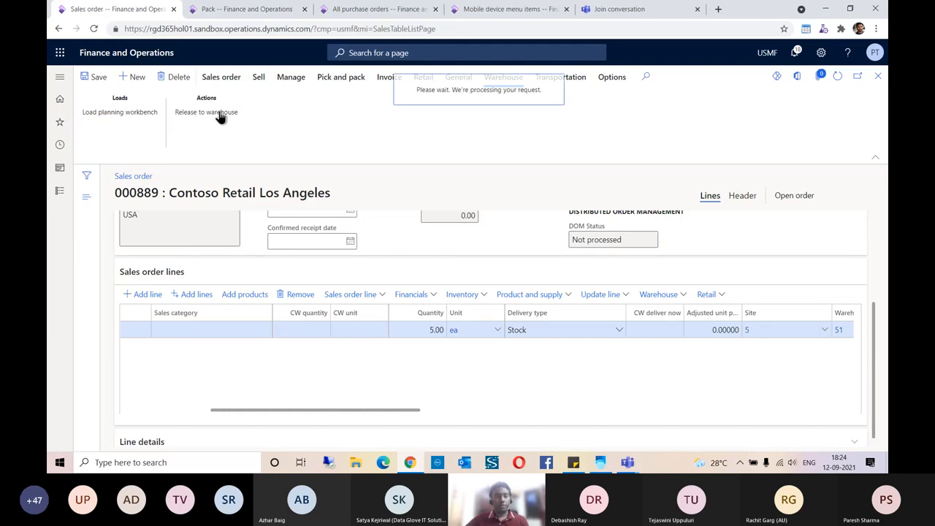
left_click(850, 173)
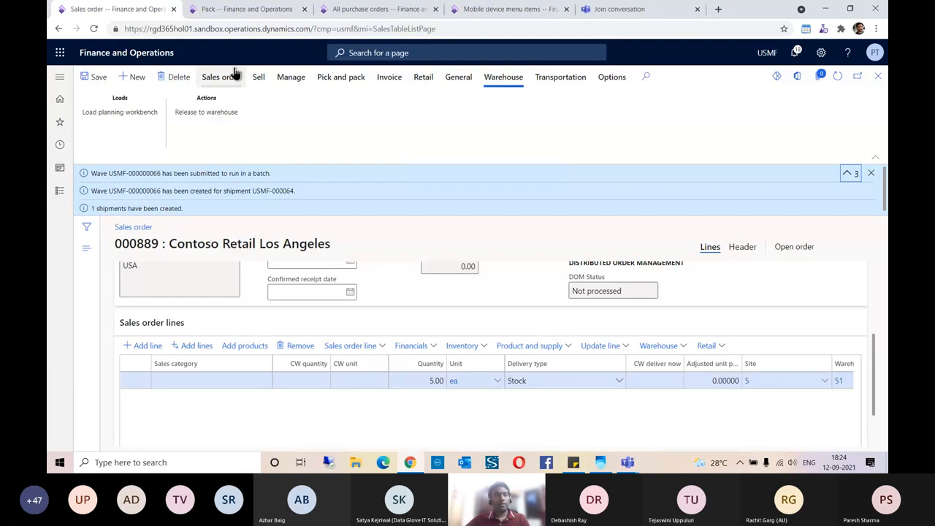
left_click(238, 10)
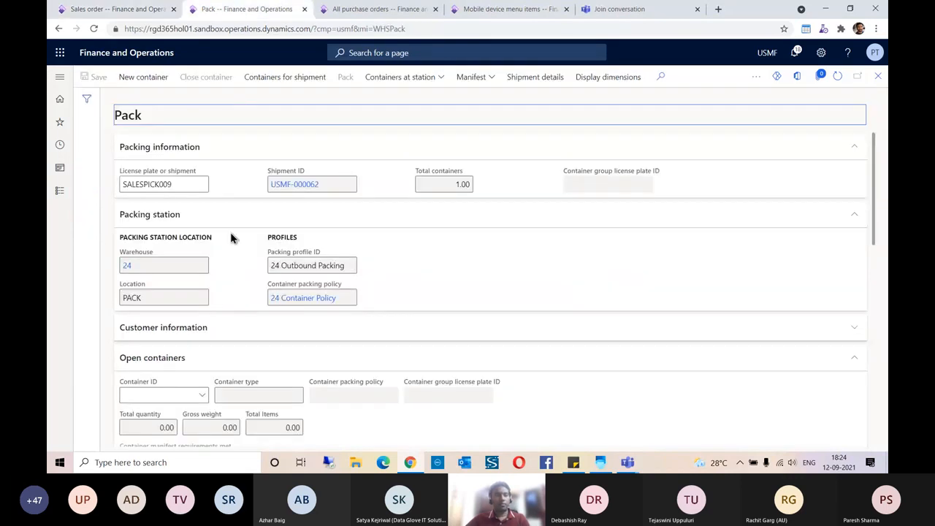
- Confirm purchase order 00000177 and copy its order number
left_click(380, 10)
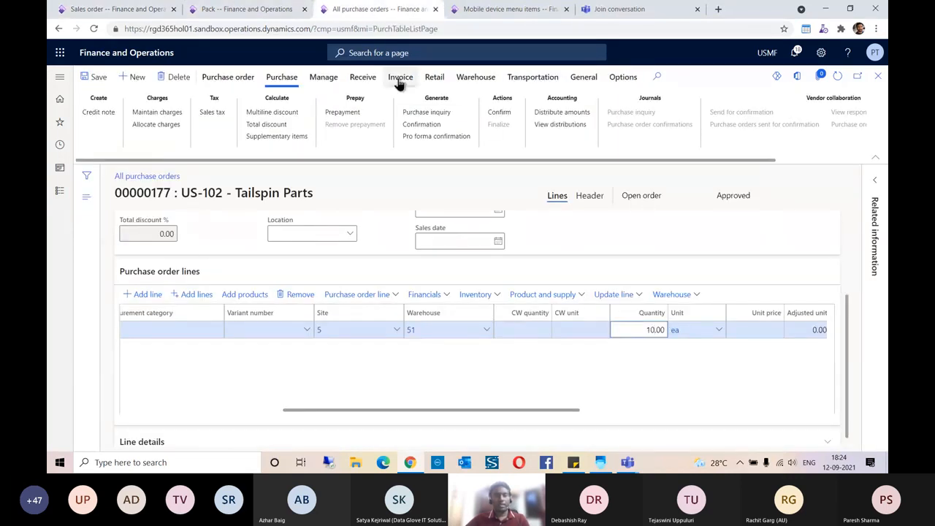
left_click(501, 114)
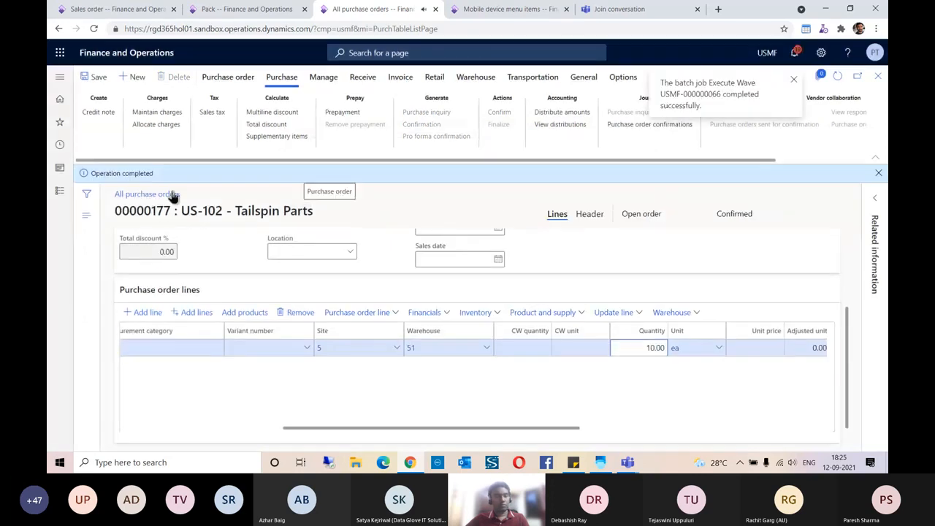
double_click(158, 210)
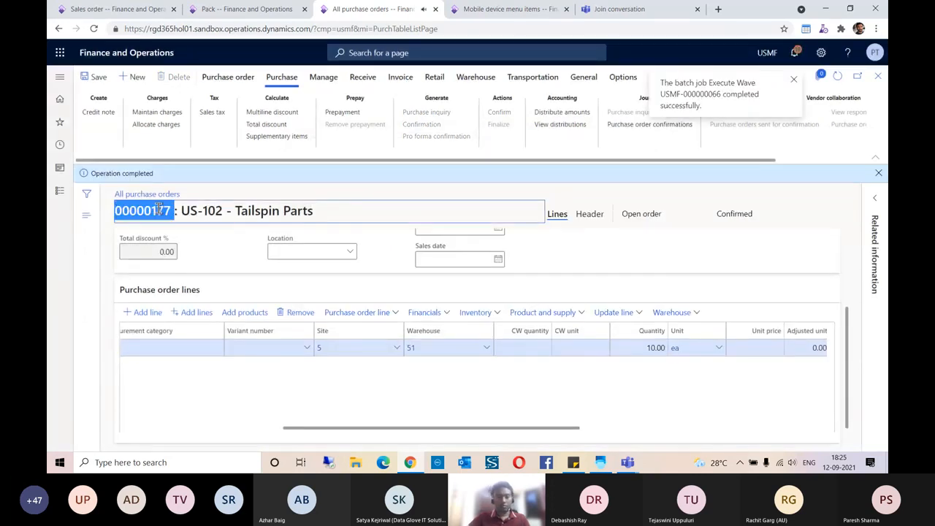
left_click(603, 463)
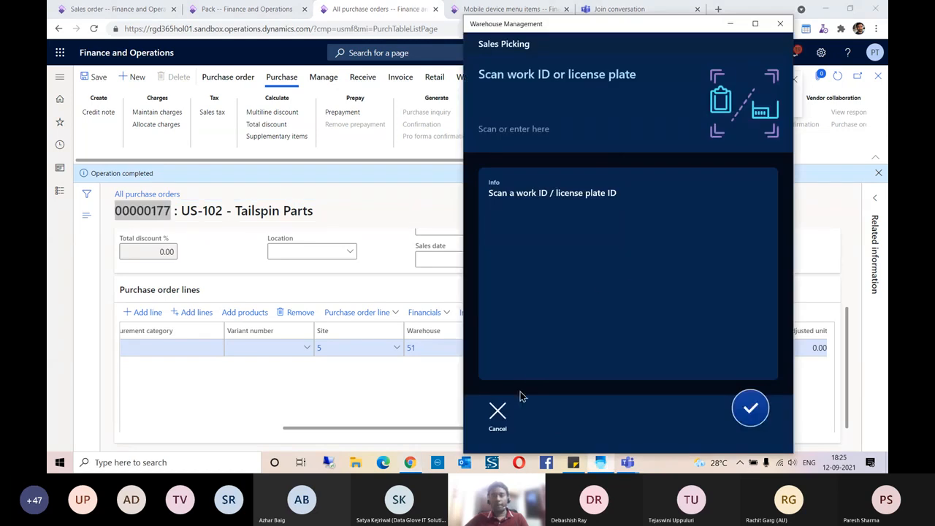
- Leave Sales Picking and try receiving purchase order 00000177, then cancel back to the main menu
left_click(498, 414)
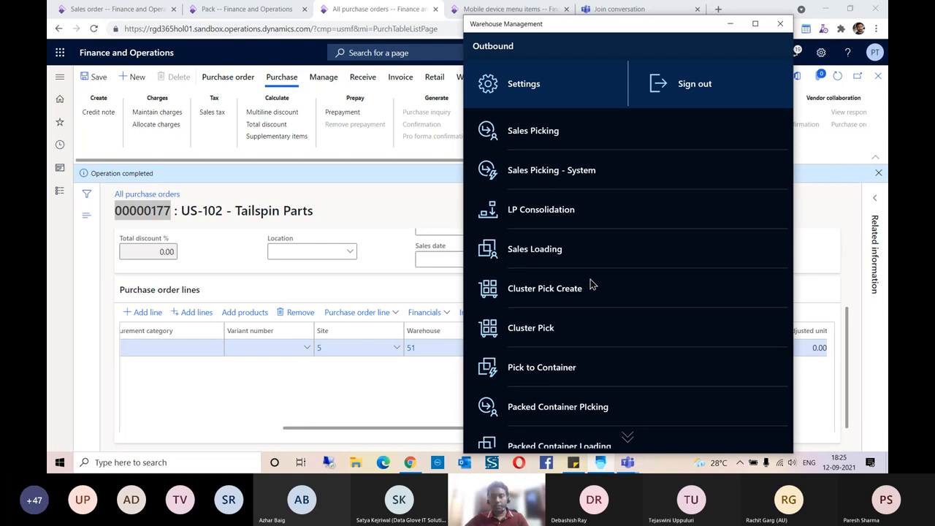
scroll(589, 284, "down", 3)
left_click(517, 429)
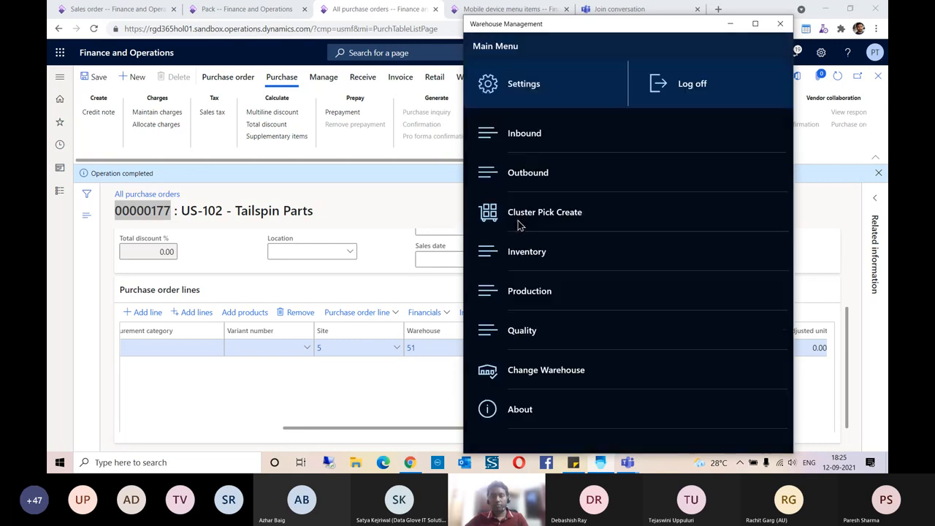
left_click(515, 137)
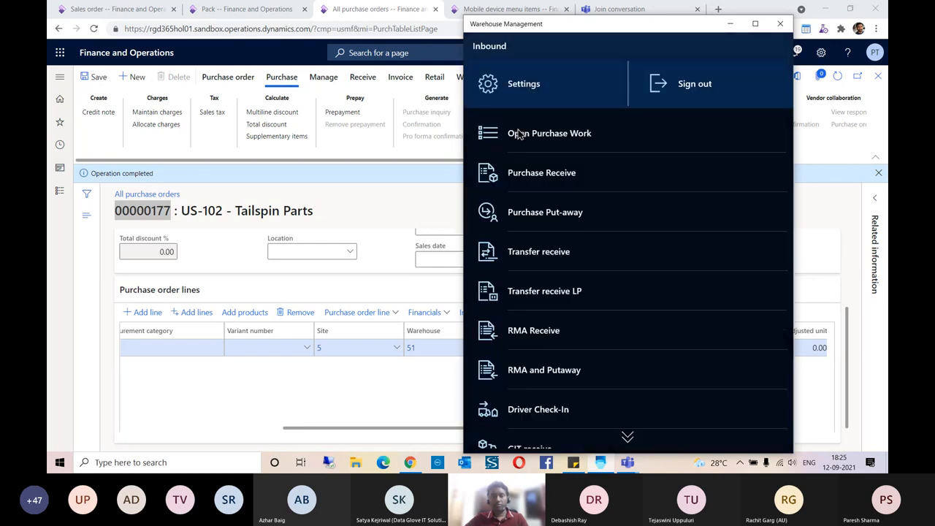
left_click(544, 177)
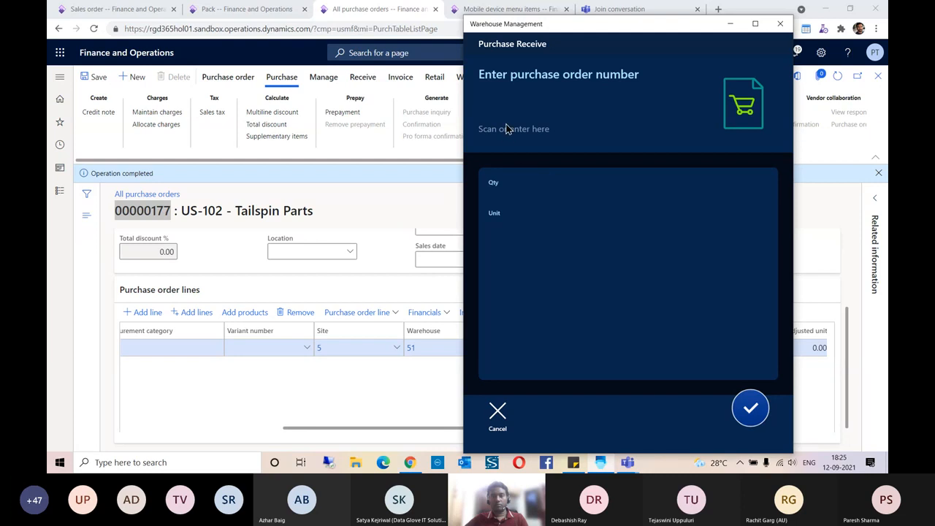
left_click(508, 129)
type("00000177")
key("Return")
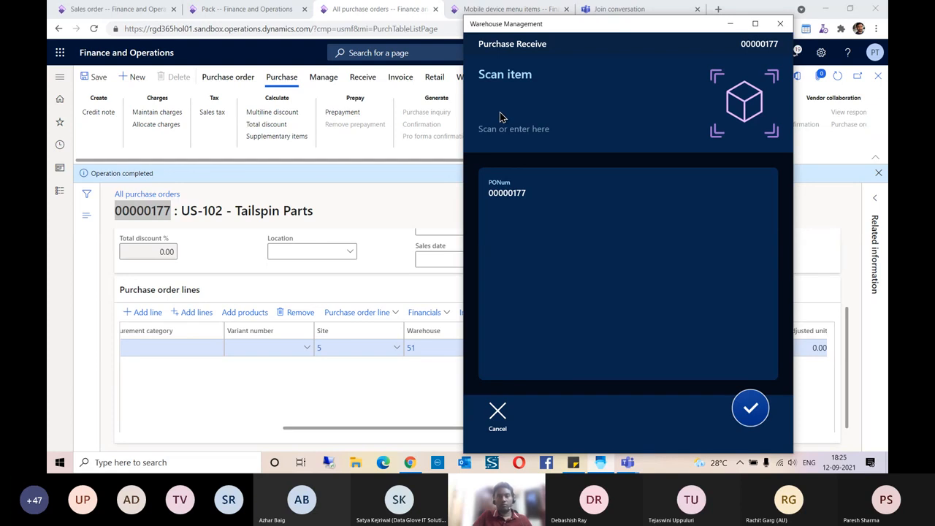
left_click(500, 407)
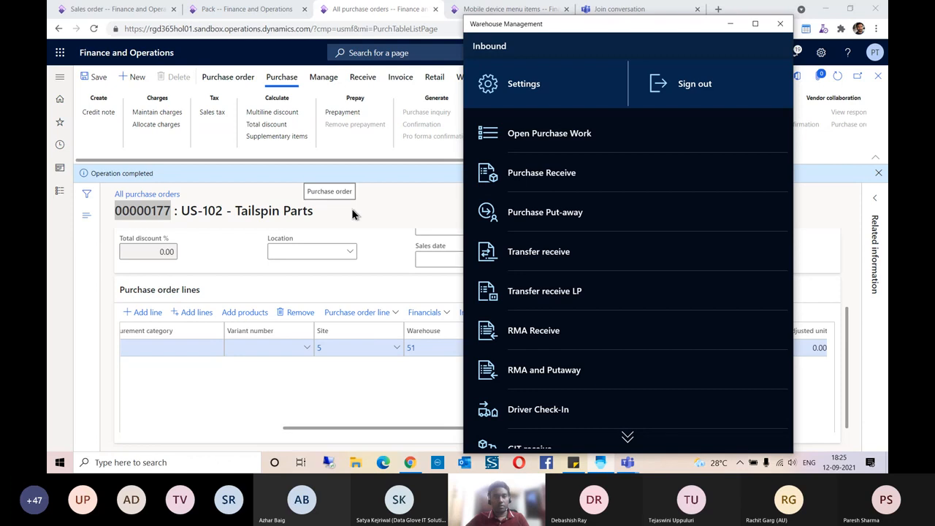
scroll(567, 194, "down", 4)
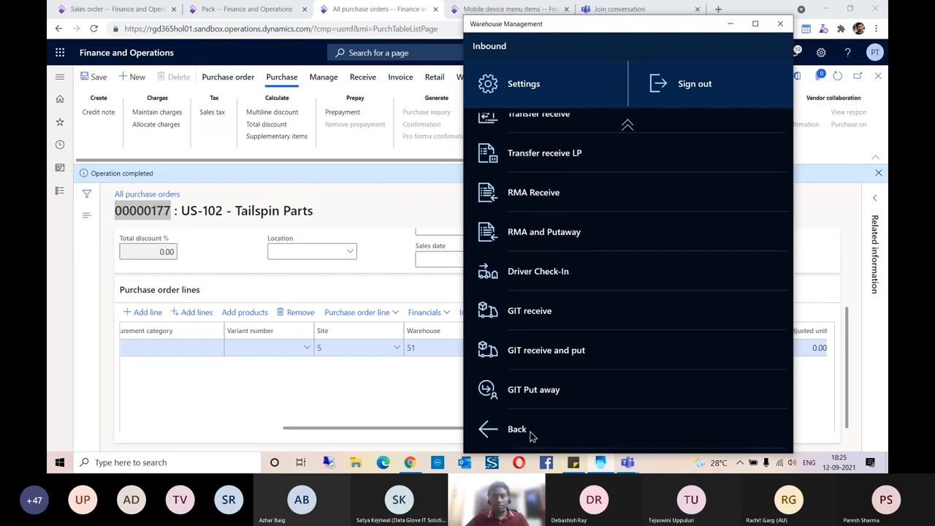
left_click(530, 431)
- Switch the device to warehouse 51 and enter purchase order 00000177 in Purchase Receive
left_click(535, 371)
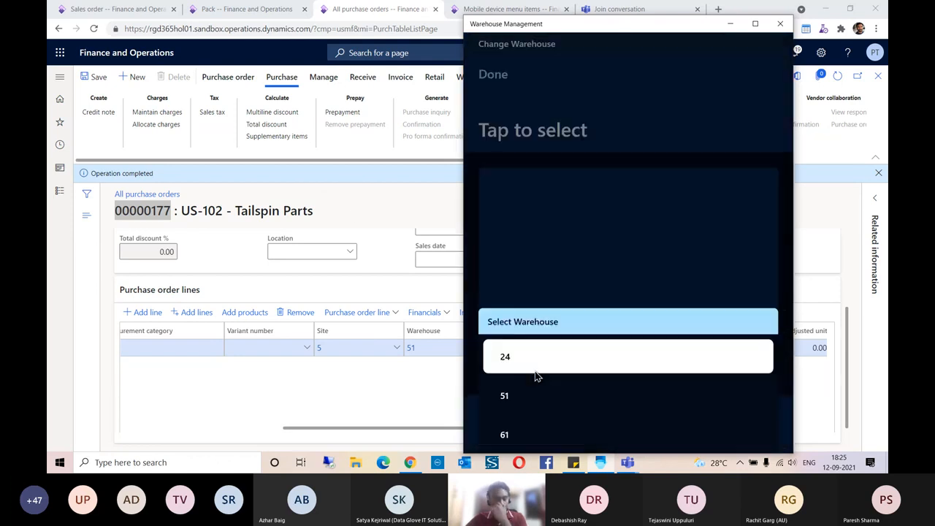
left_click(523, 392)
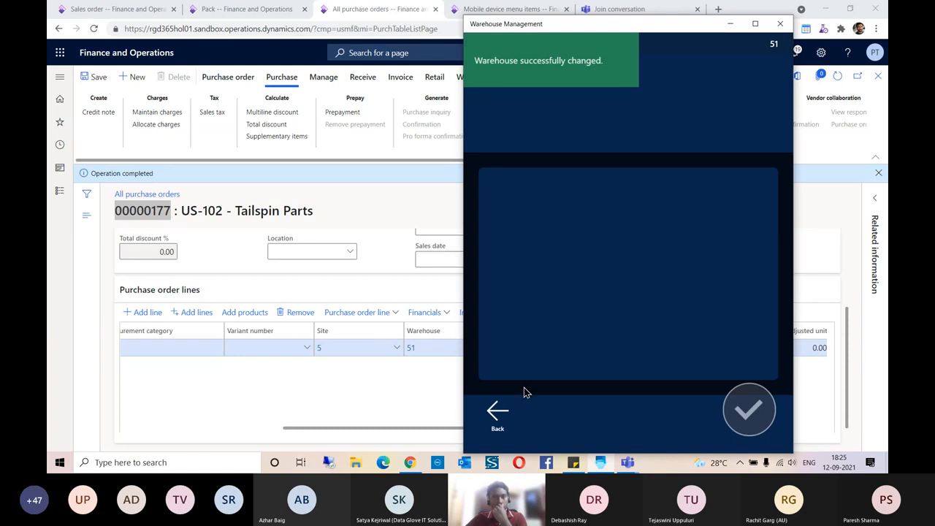
left_click(509, 421)
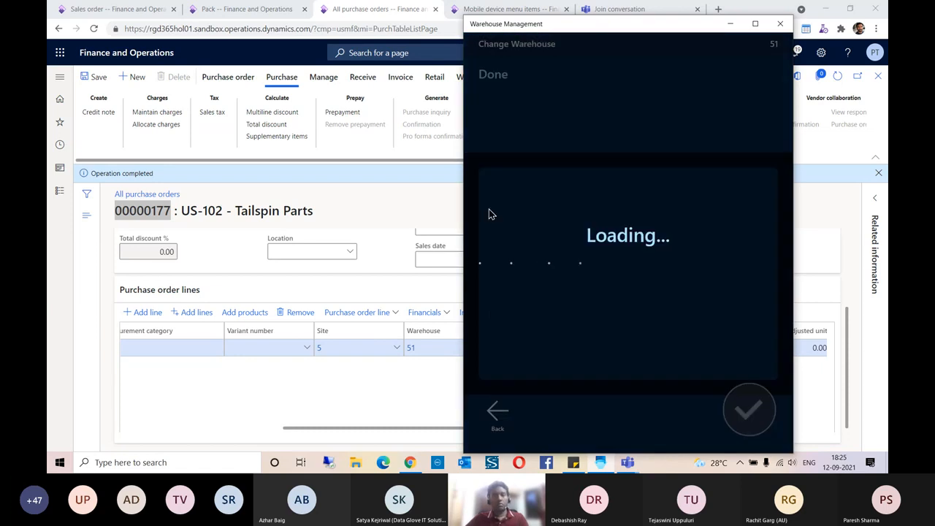
left_click(527, 139)
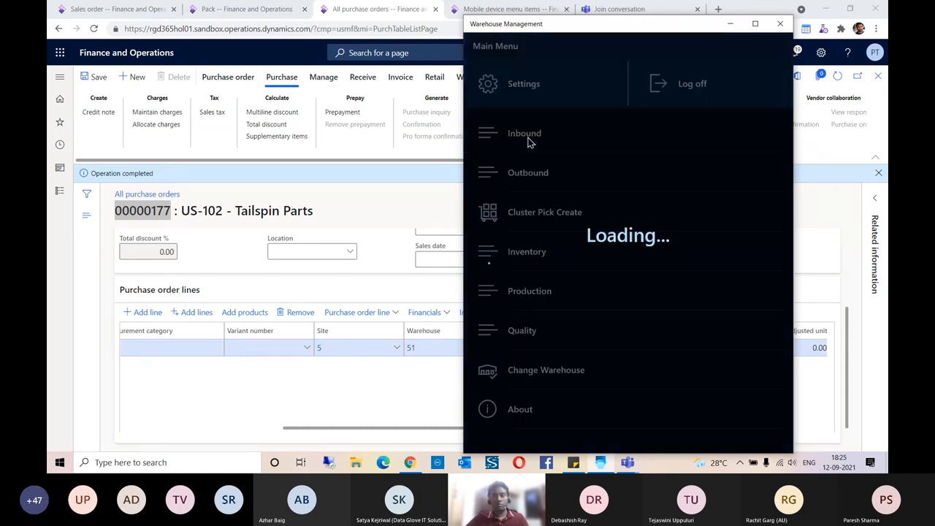
left_click(539, 172)
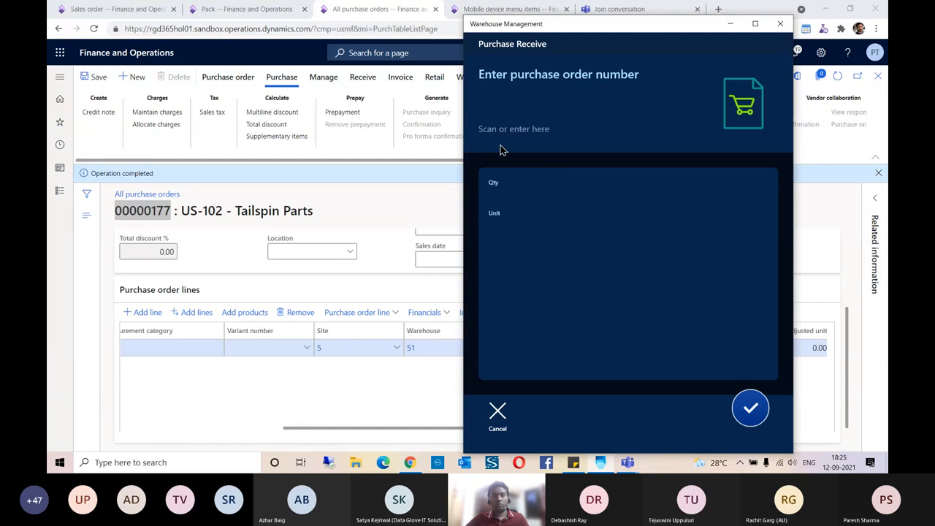
left_click(504, 111)
type("00000177")
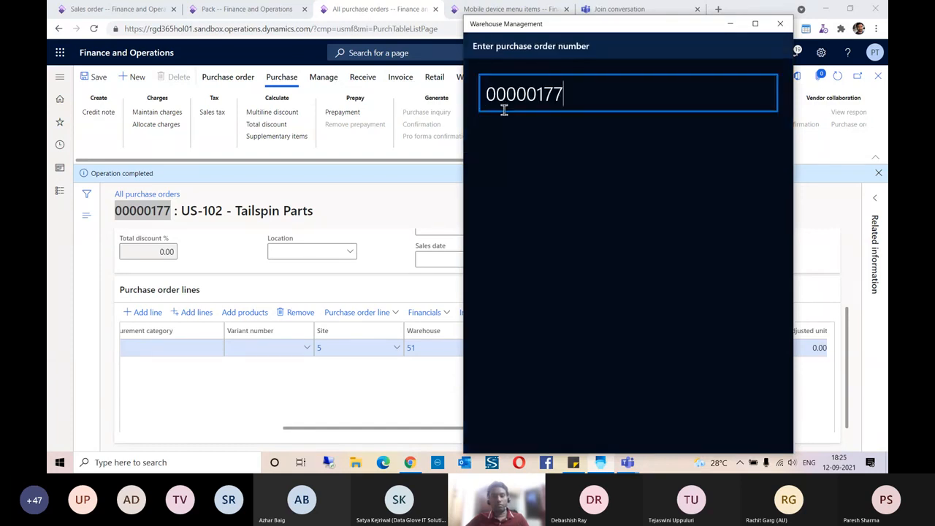
key("Return")
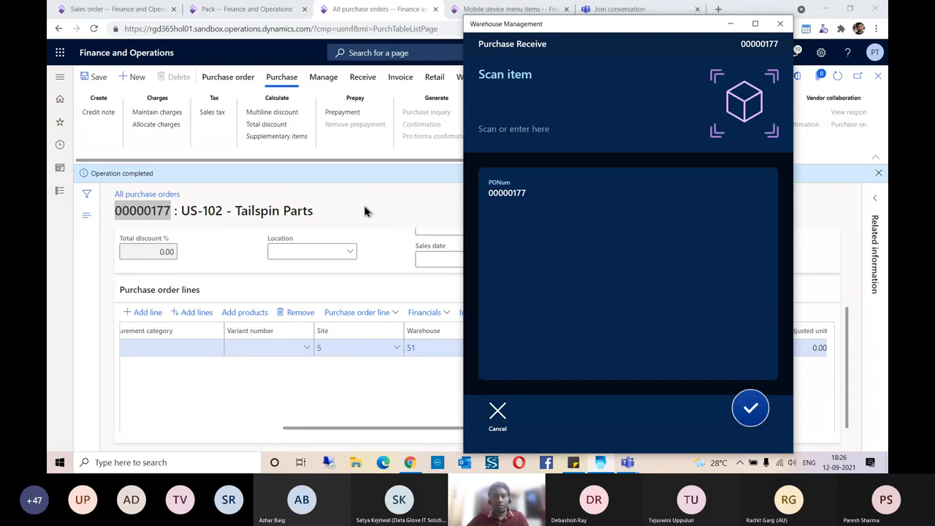
- Check the order line's item number and enter Demo Product as the received item
left_click(388, 213)
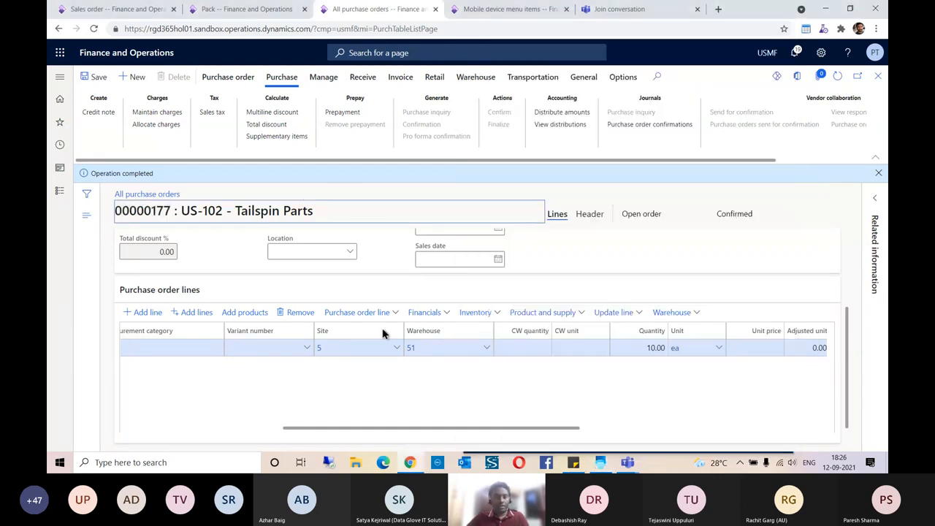
left_click_drag(354, 429, 225, 428)
left_click(503, 155)
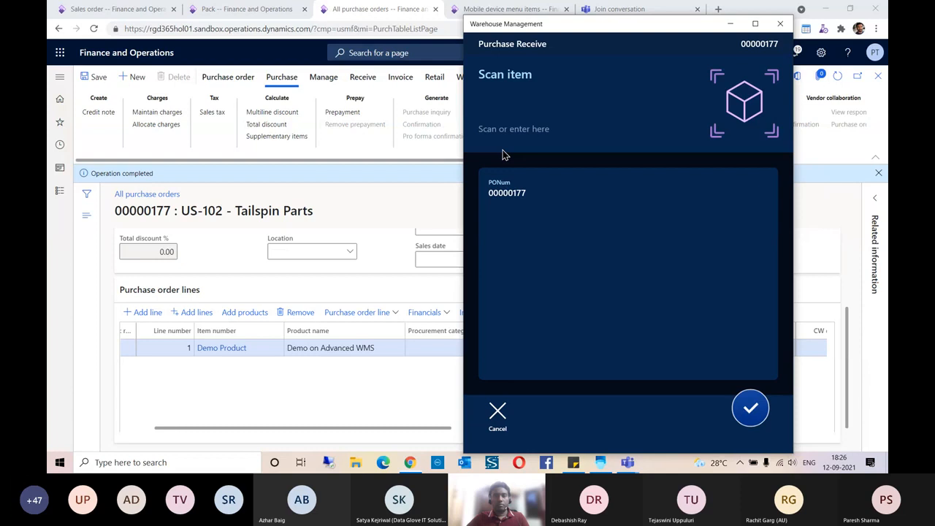
left_click(509, 97)
type("Demo Product")
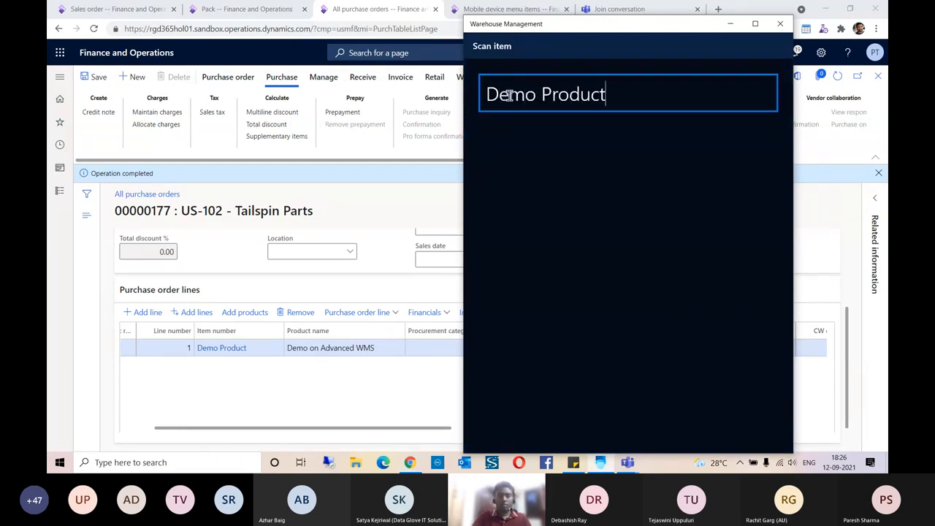
key("Return")
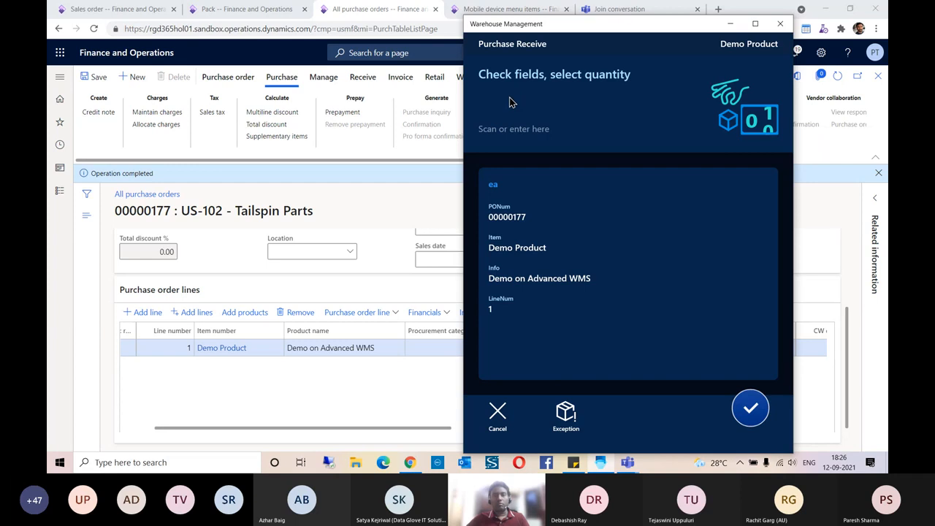
- Enter a received quantity of 10 ea and confirm it
left_click(423, 230)
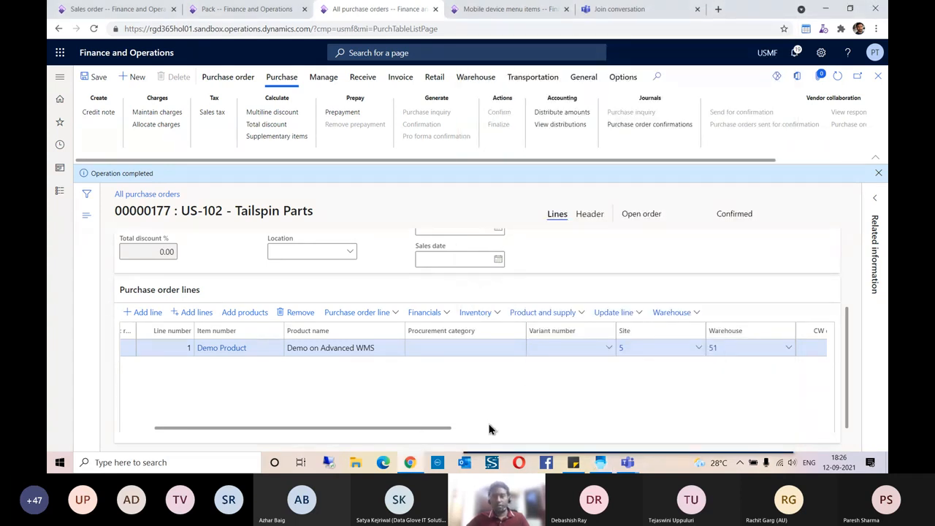
left_click_drag(443, 432, 618, 436)
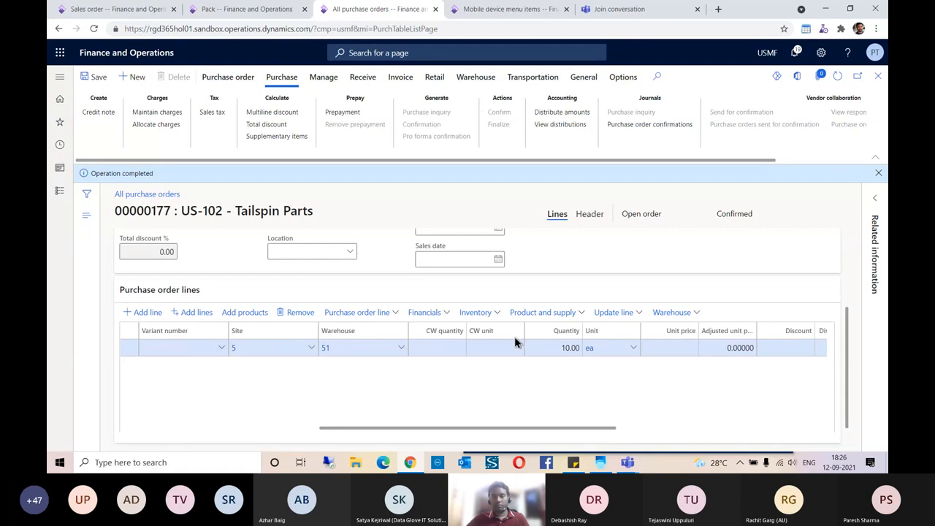
key("alt+Tab")
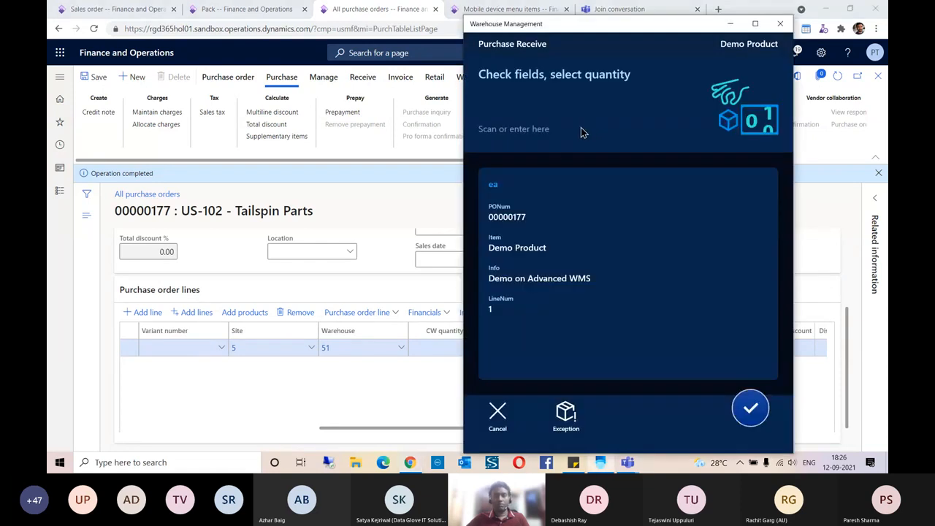
left_click(518, 114)
type("10")
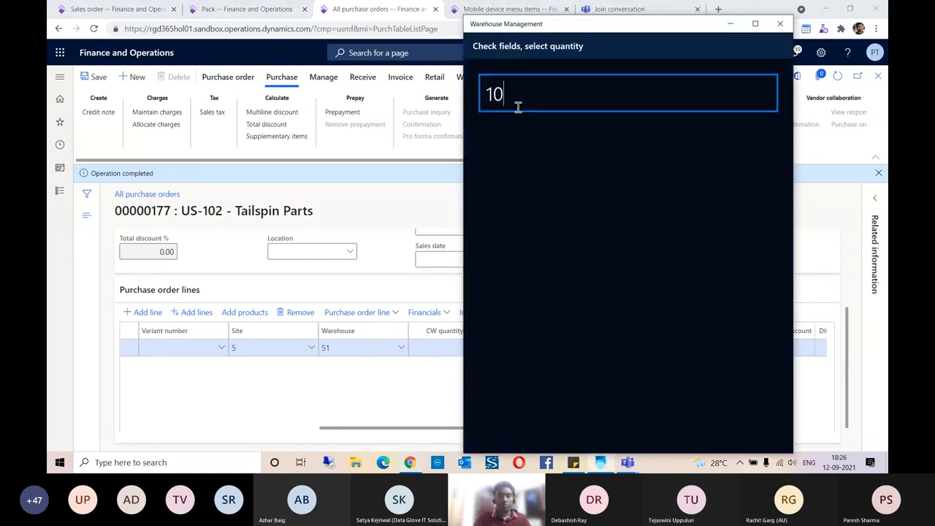
key("Return")
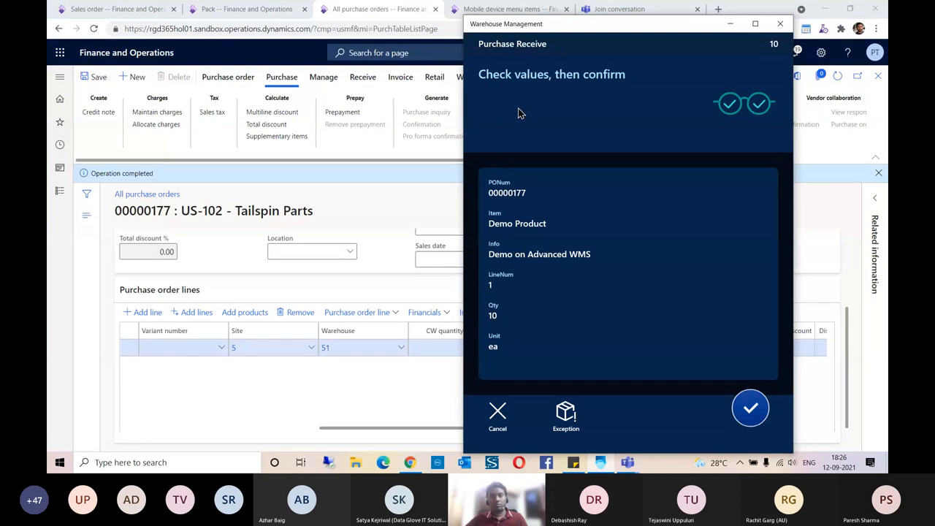
left_click(745, 414)
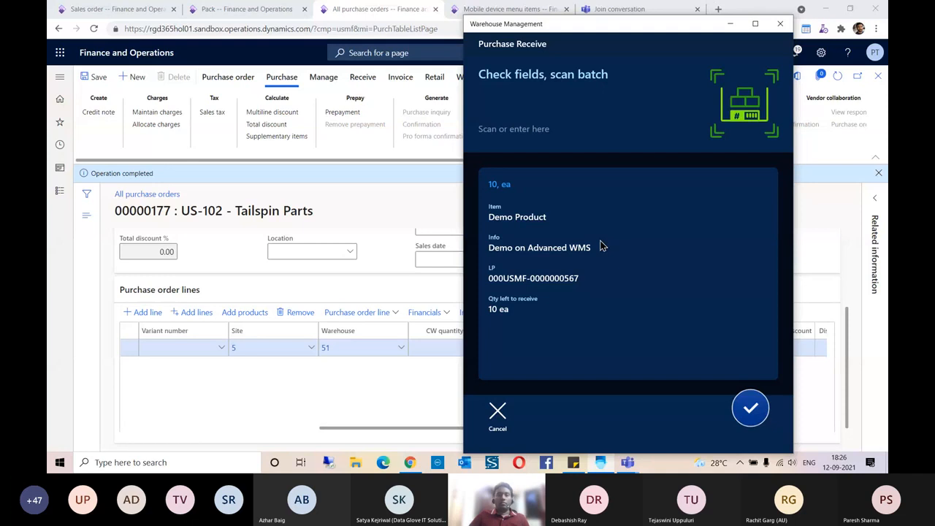
- Enter batch BATCHCD0081 with expiration date 09/09/2039, then minimize the warehouse app
left_click(513, 100)
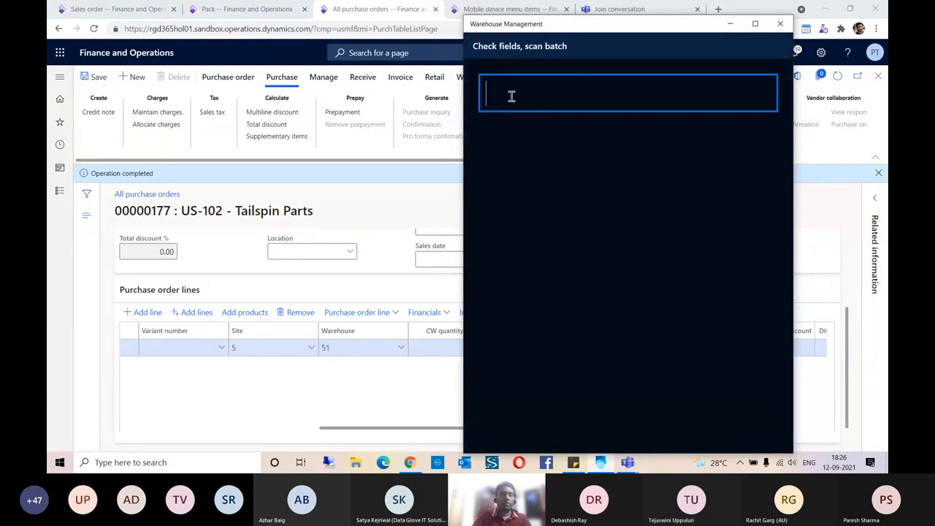
type("BAT")
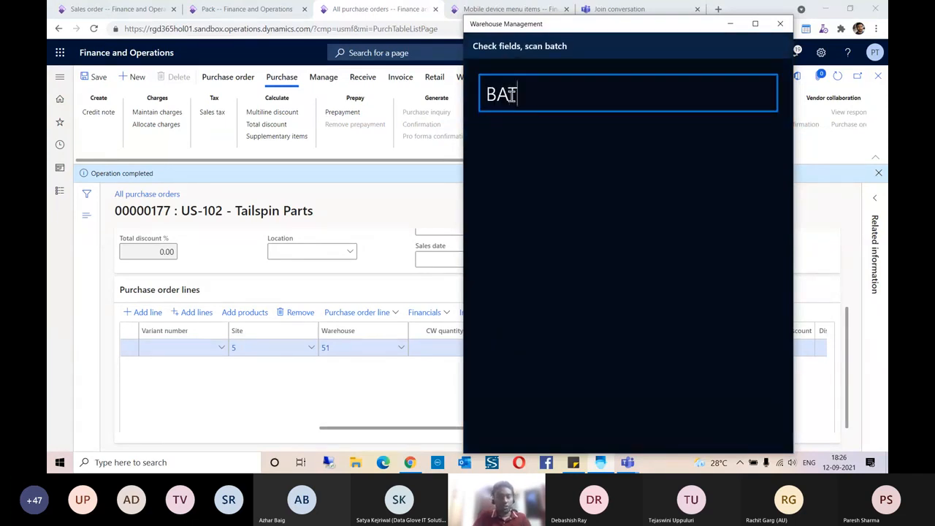
type("CHCD00")
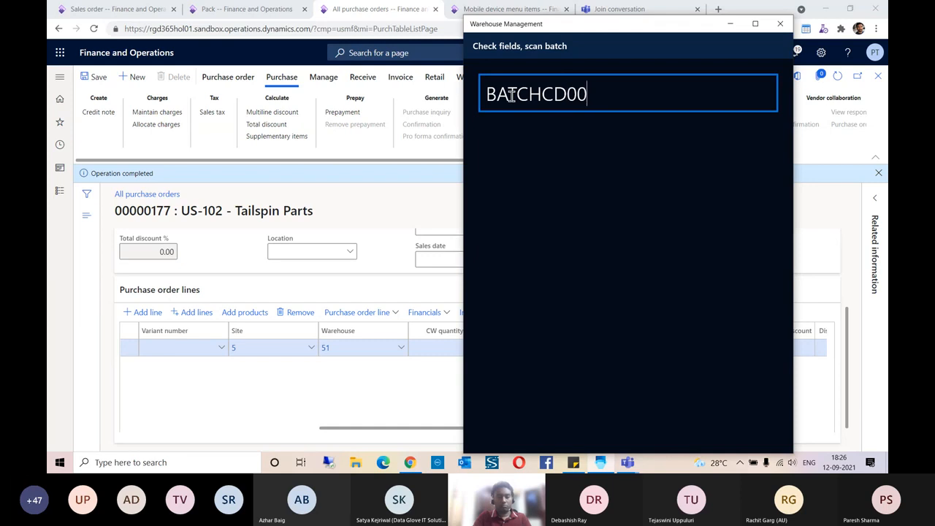
type("81")
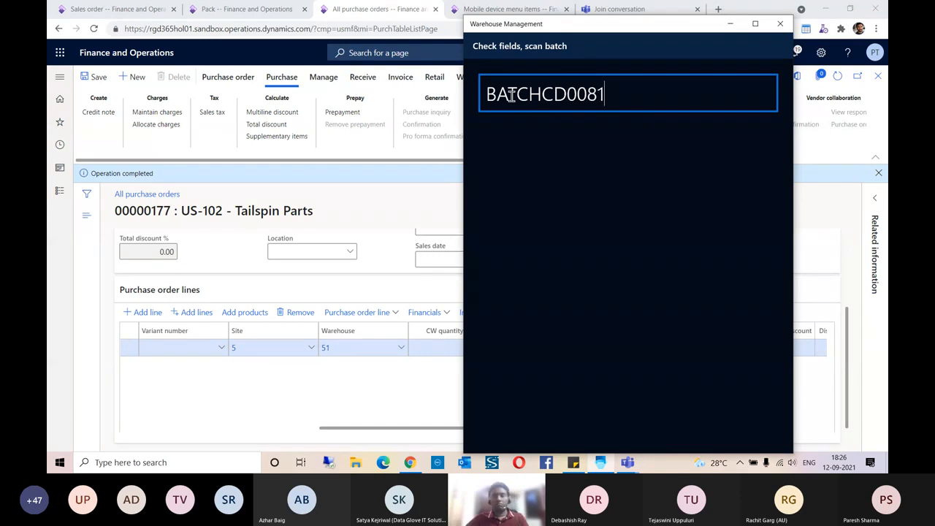
key("Return")
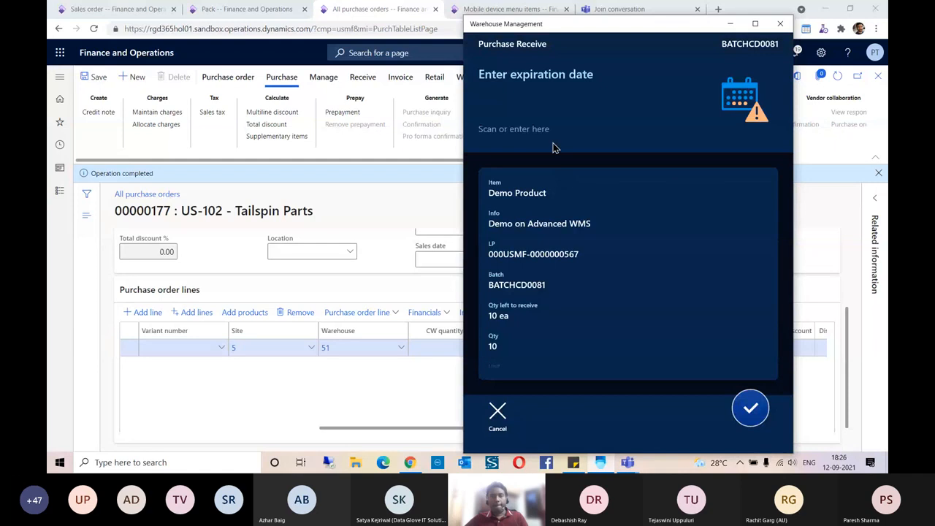
left_click(530, 119)
type("09")
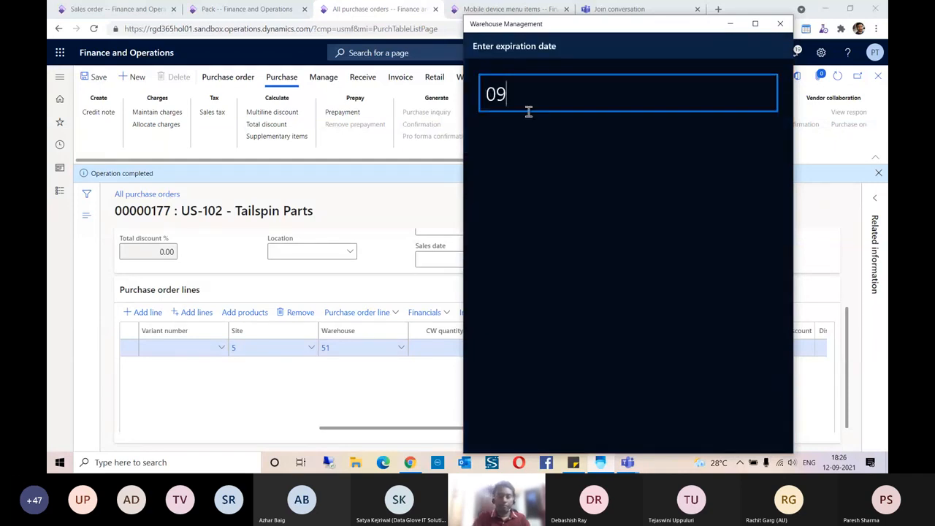
type("/09/2039")
key("Return")
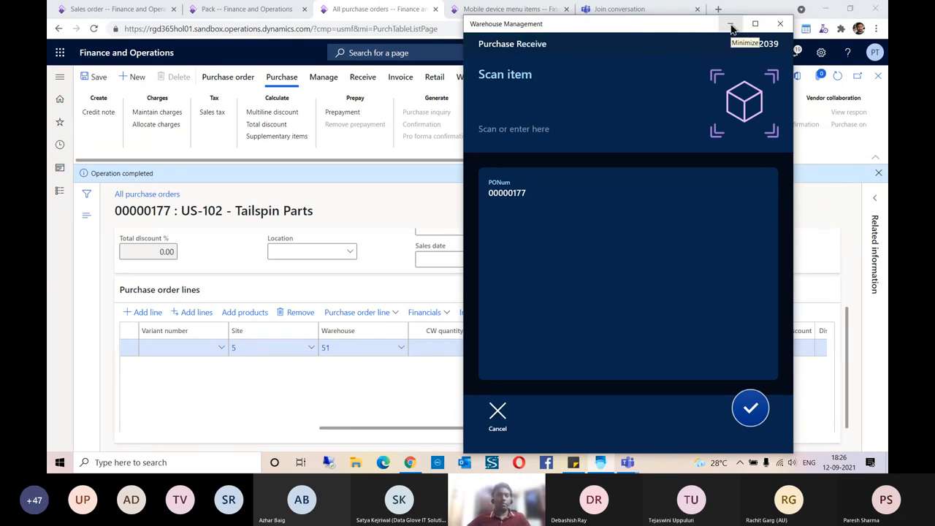
left_click(731, 28)
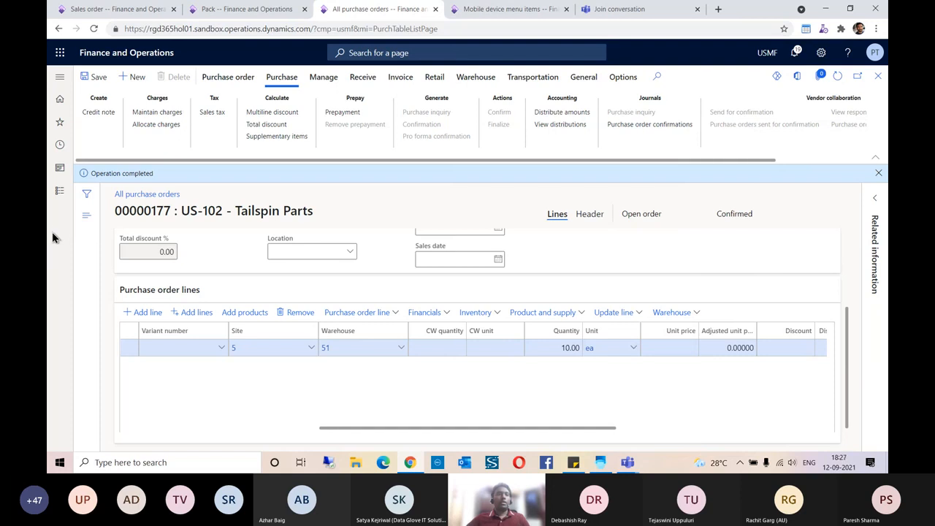
- Refresh the purchase and sales orders, then open Work details for order 000889's line
left_click(837, 77)
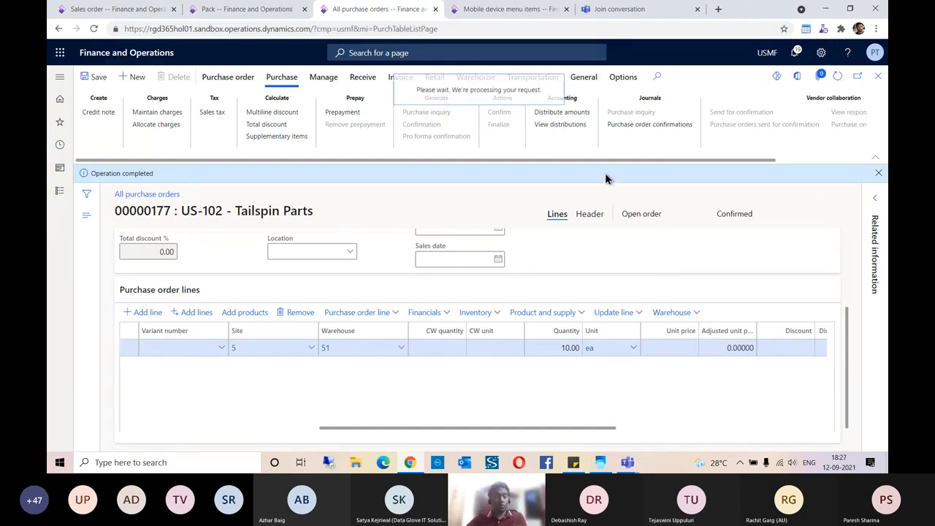
left_click(125, 14)
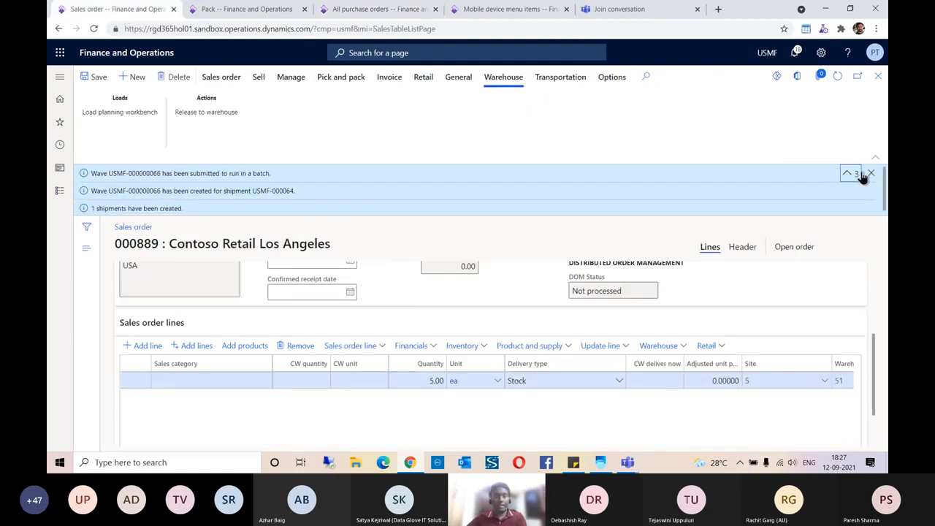
left_click(836, 78)
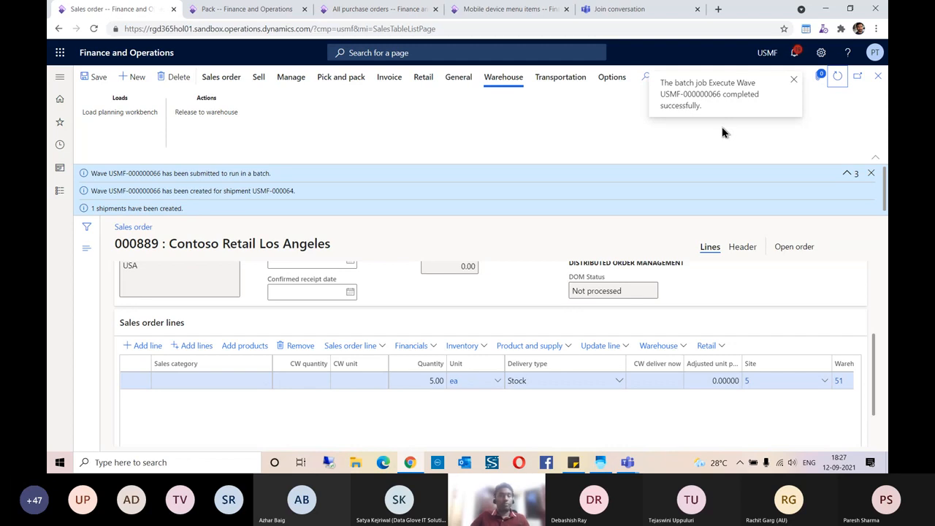
left_click(677, 349)
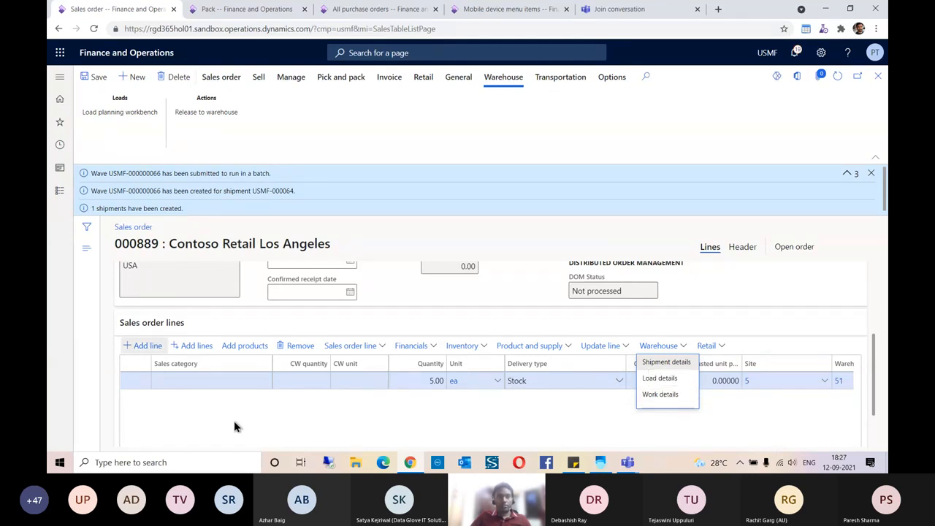
left_click(665, 394)
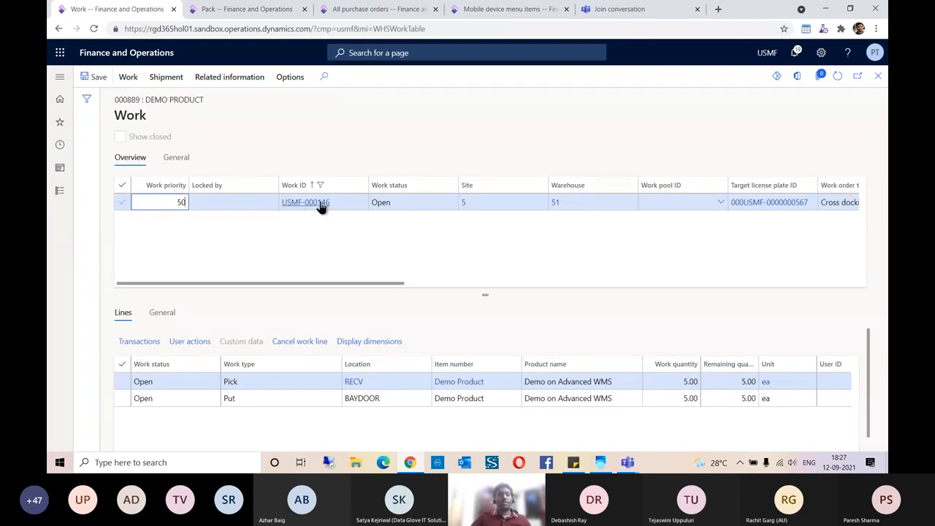
- Review the Put line to BAYDOOR and the Pick line from RECV, then return to purchase order 00000177
left_click(362, 398)
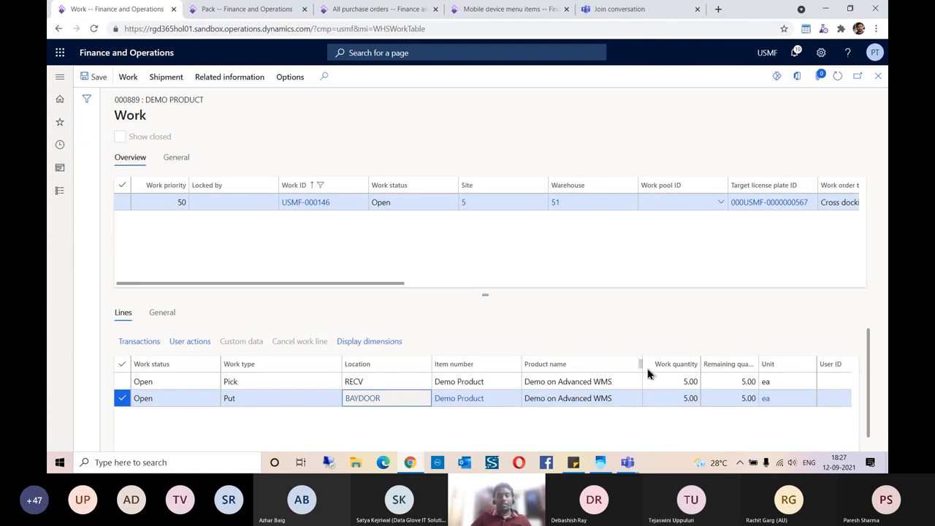
left_click(670, 381)
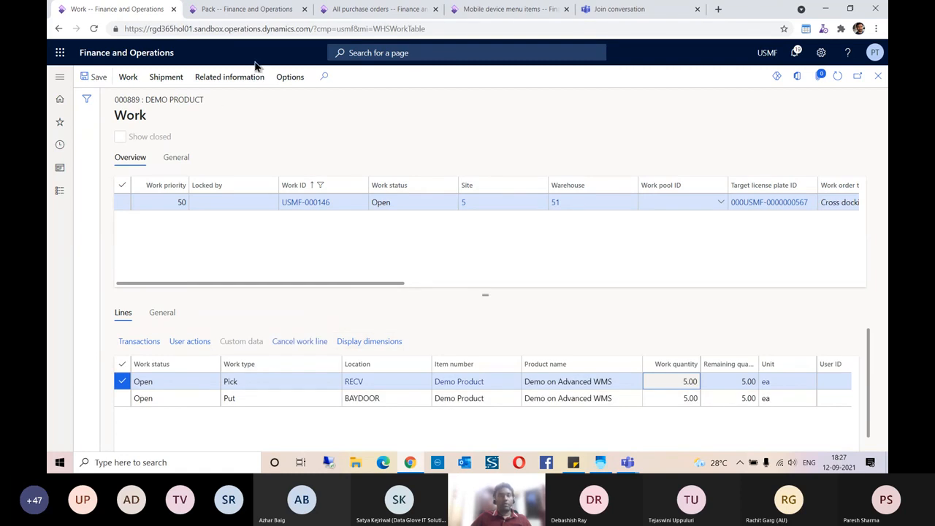
left_click(343, 10)
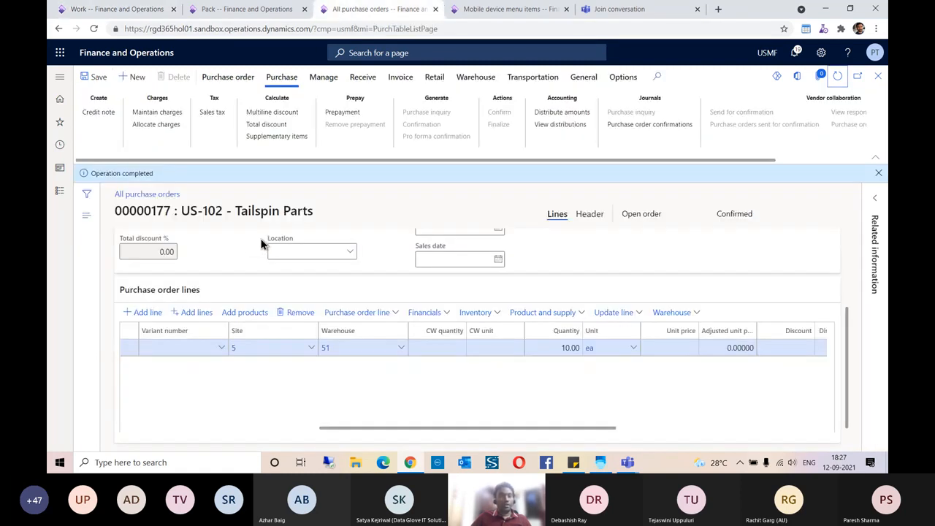
- Open the work details for the purchase order line and review its Put line to BULK-001
left_click(878, 173)
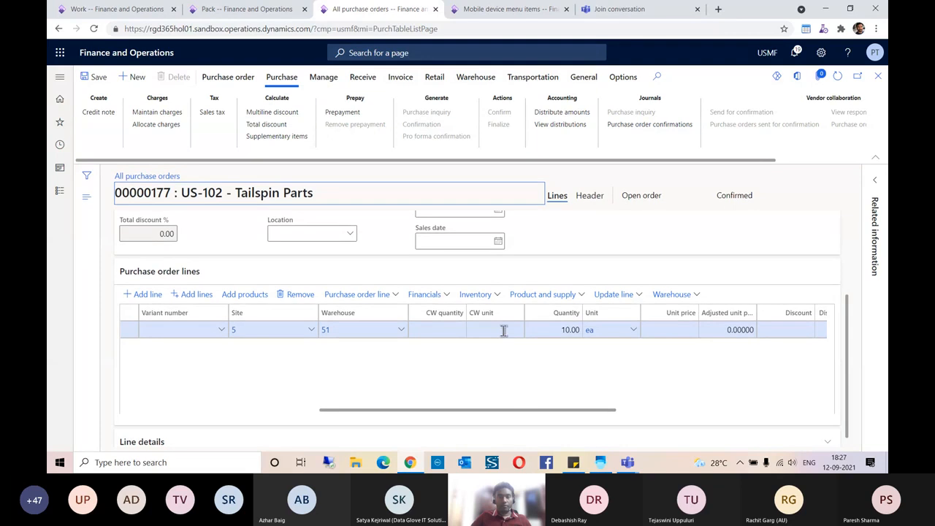
scroll(541, 380, "left", 5)
scroll(541, 380, "left", 2)
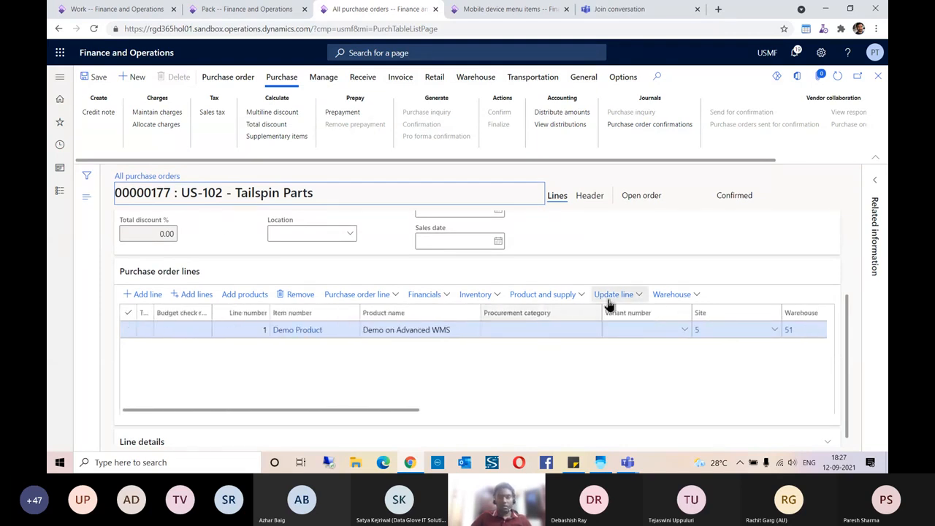
left_click(672, 294)
left_click(673, 327)
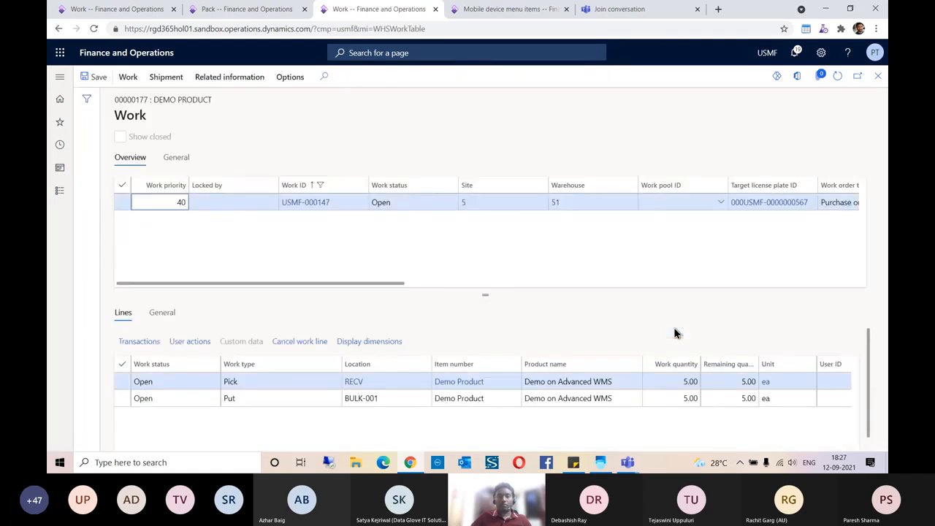
left_click(387, 399)
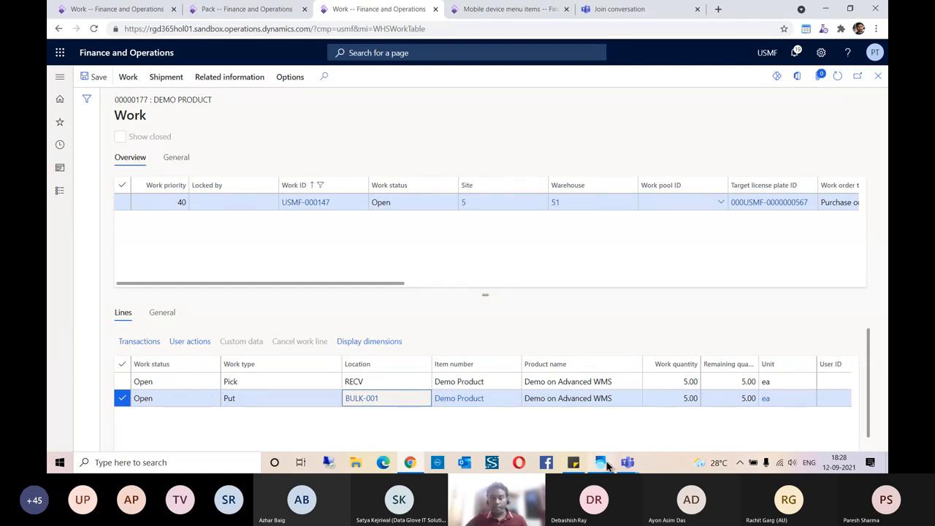
mouse_move(626, 467)
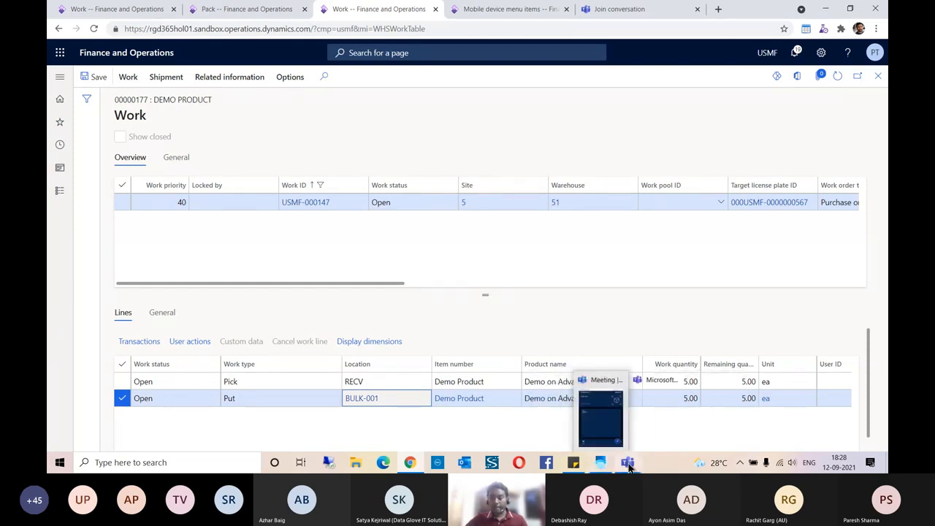
mouse_move(411, 466)
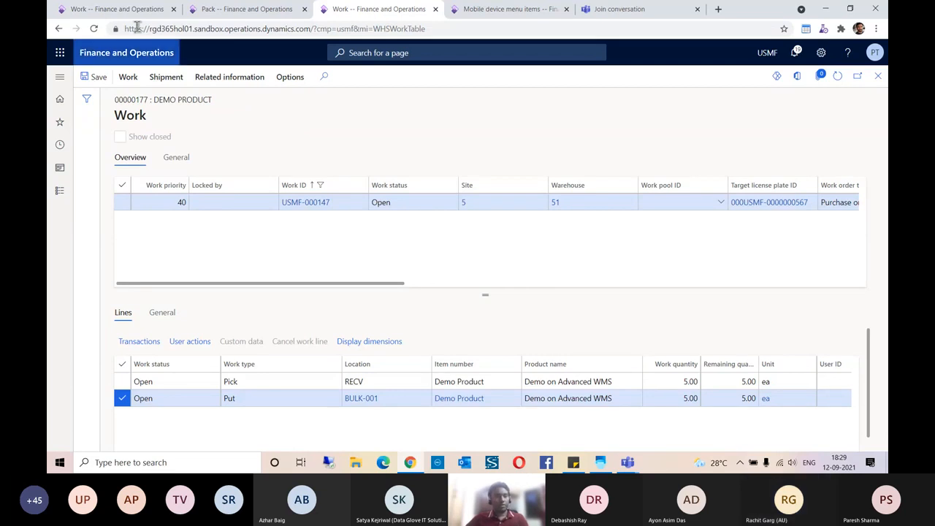
- Go to the Transfer orders list from Favorites
left_click(103, 9)
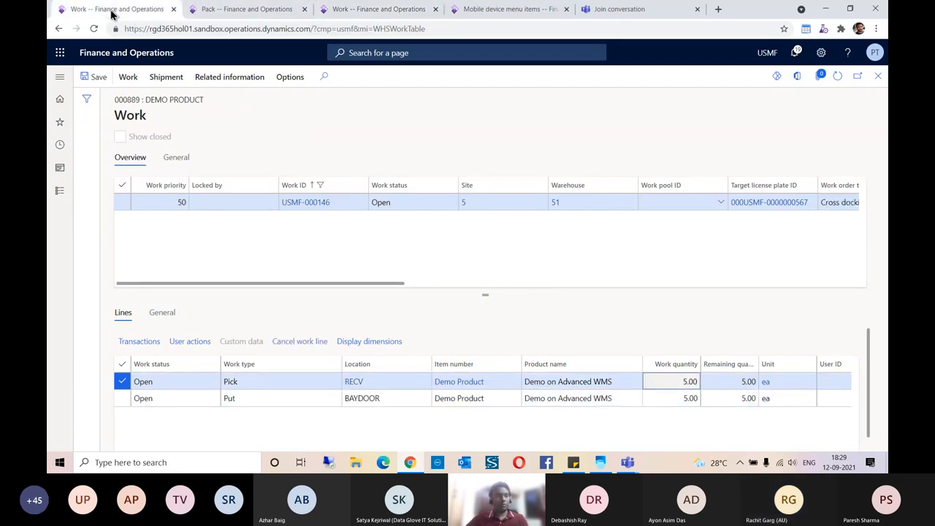
left_click(60, 124)
scroll(84, 270, "down", 3)
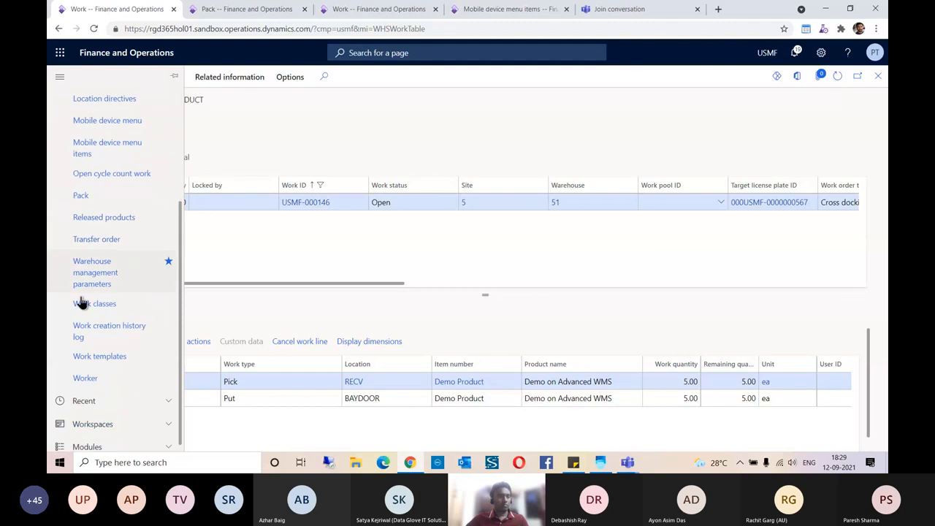
left_click(111, 243)
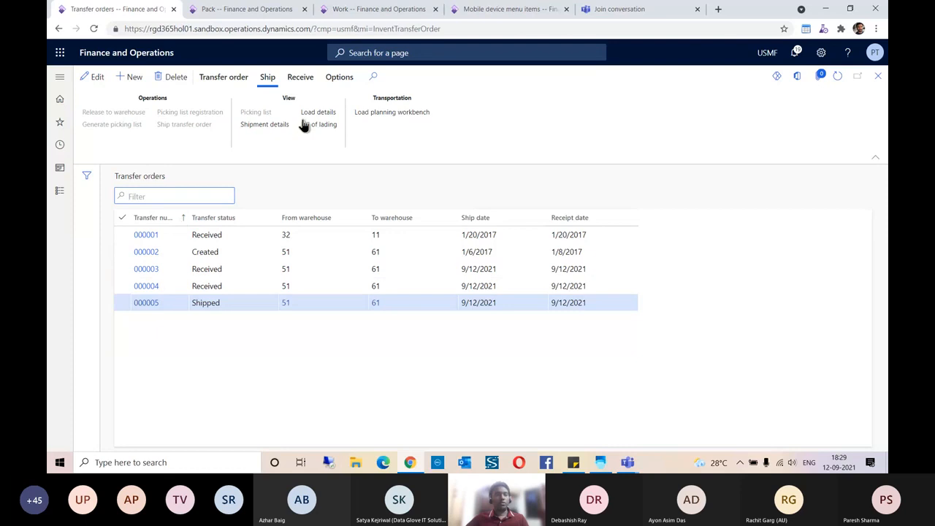
- Create a new transfer order from warehouse 51 to warehouse 61
left_click(134, 77)
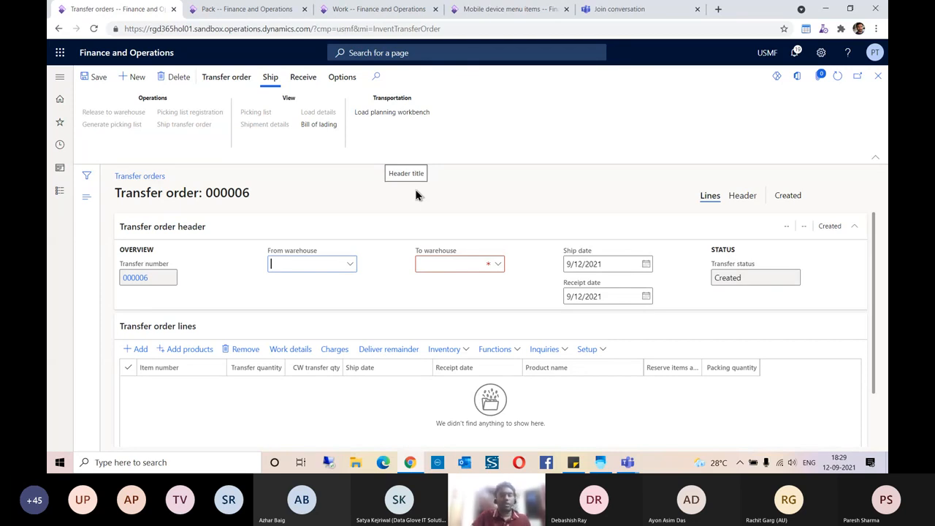
key("Tab")
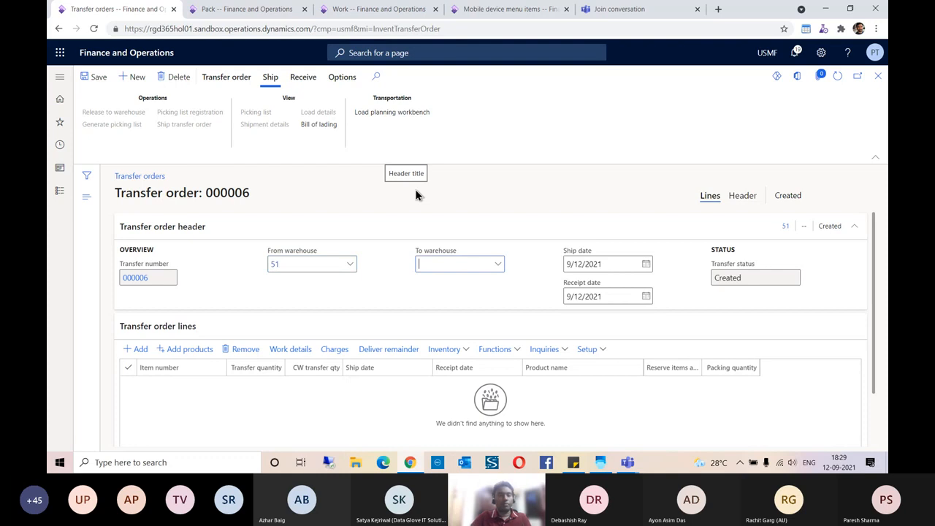
type("61")
key("Tab")
- Add a line for item RPTDEMO001 to transfer order 000006 and bring up its Inventory options
left_click(139, 349)
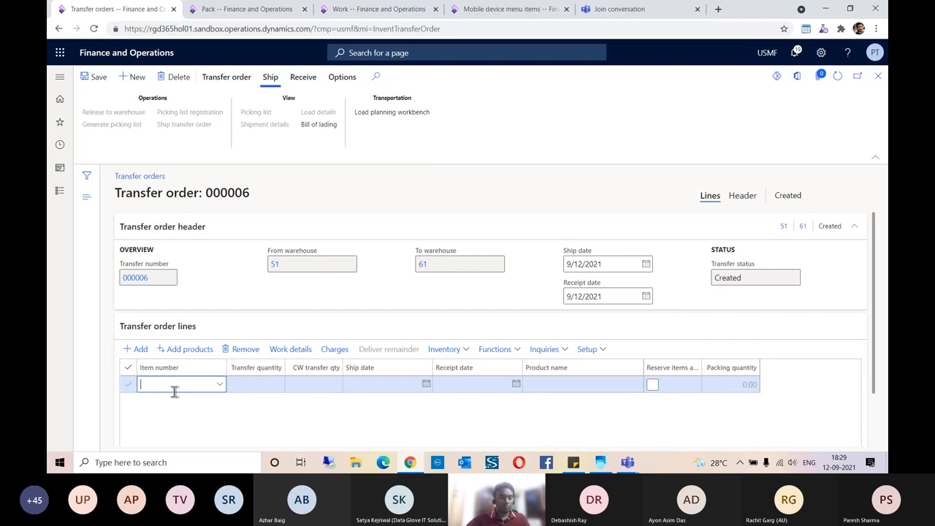
type("RPT")
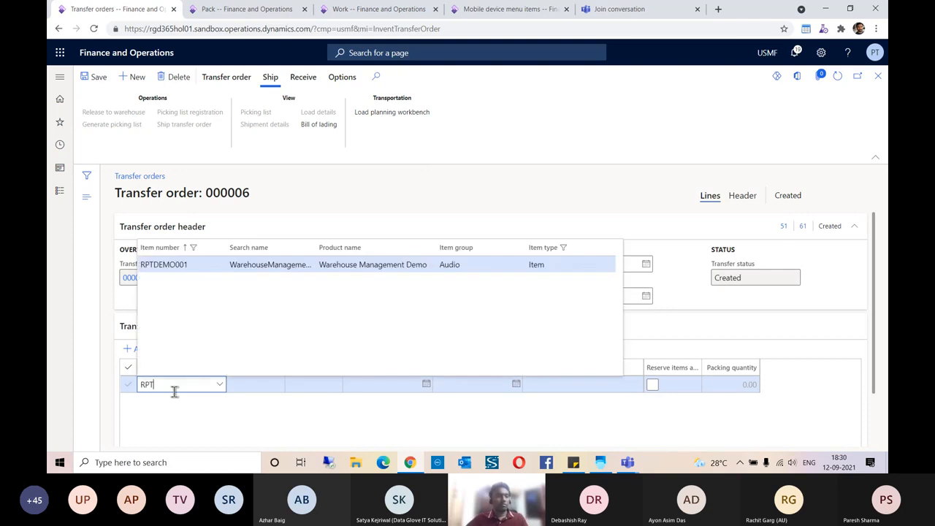
left_click(208, 265)
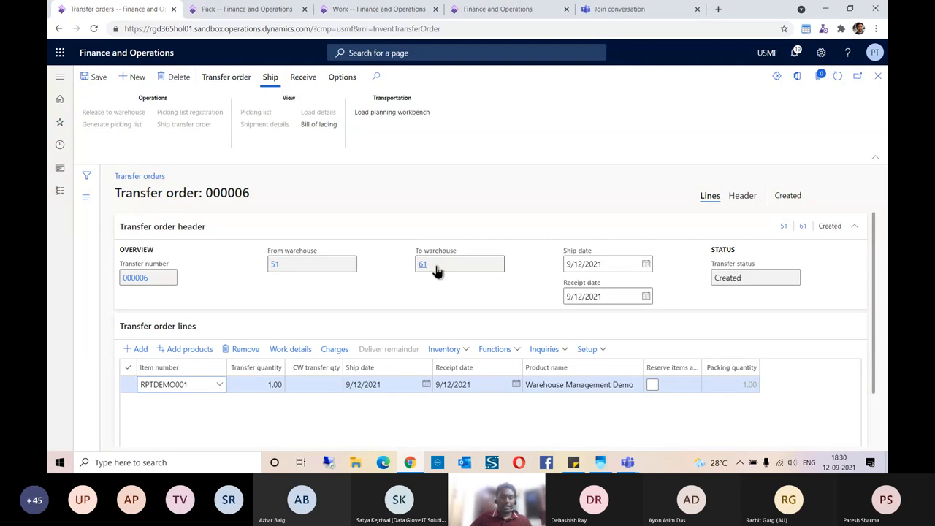
mouse_move(437, 271)
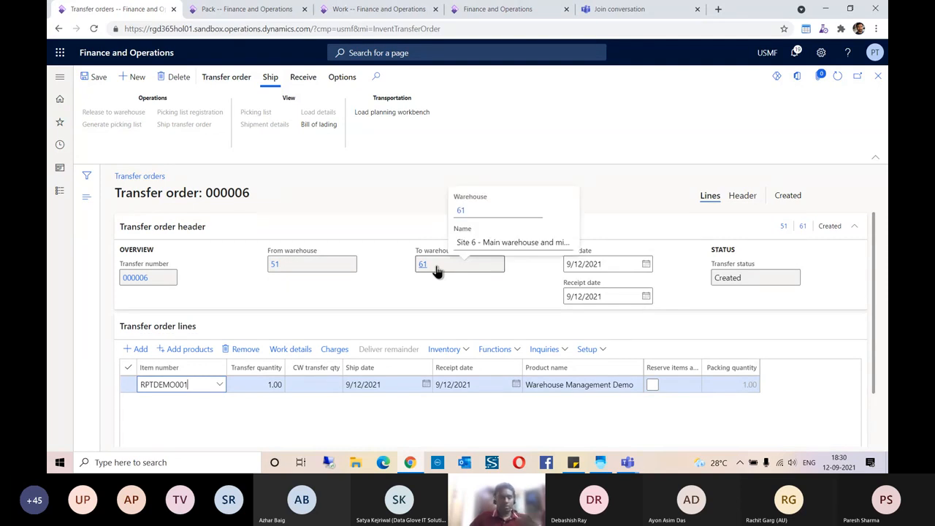
left_click(449, 349)
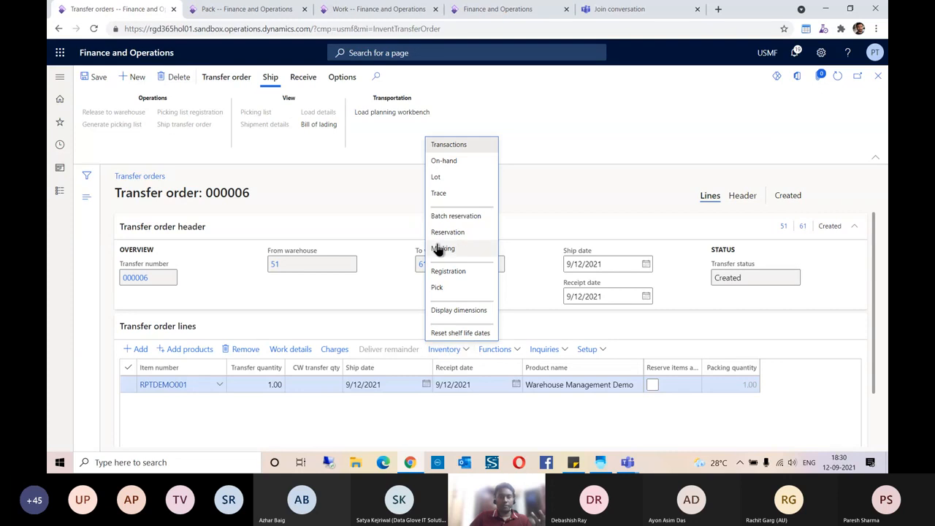
- Change the RPTDEMO001 line's transfer quantity to 5
left_click(447, 232)
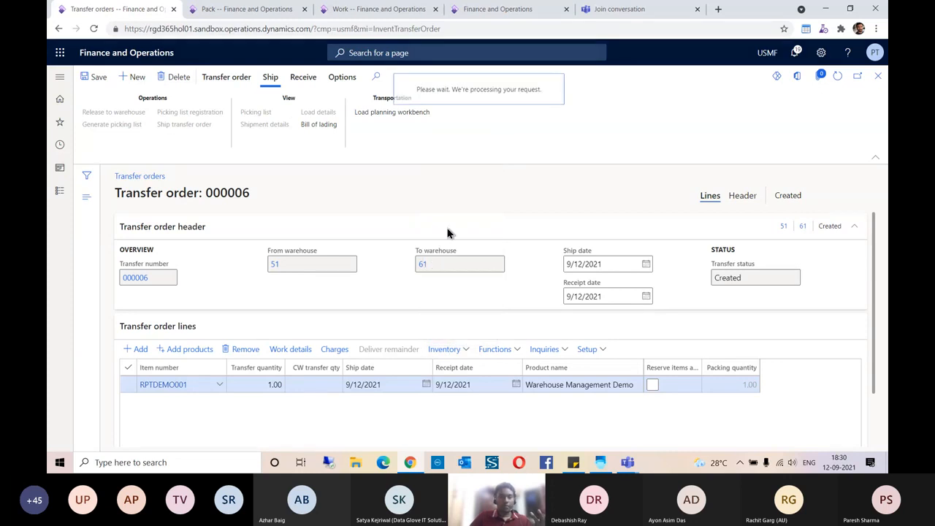
left_click(877, 76)
left_click(266, 384)
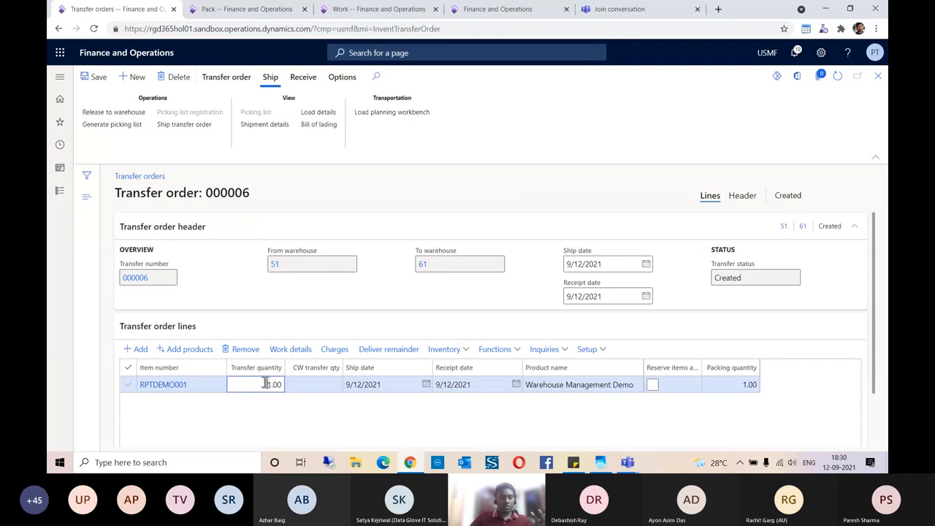
key("Delete")
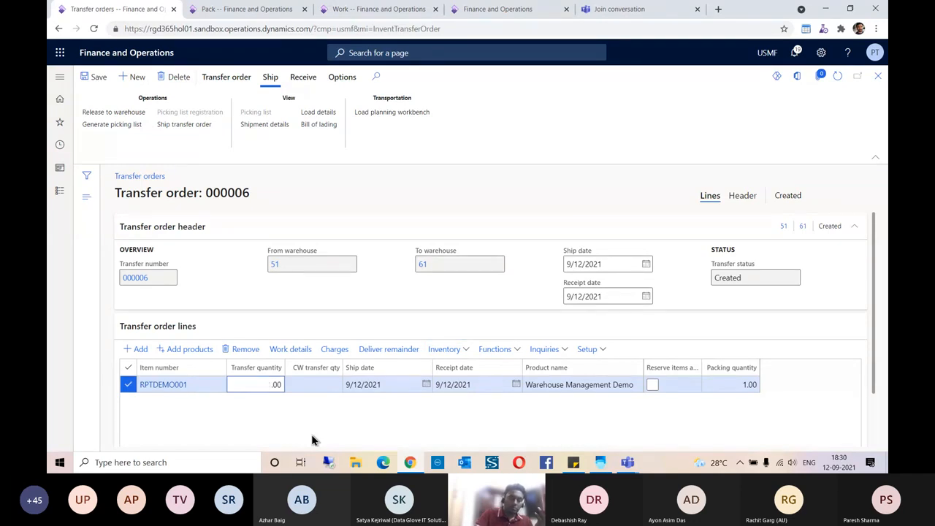
type("5")
key("Tab")
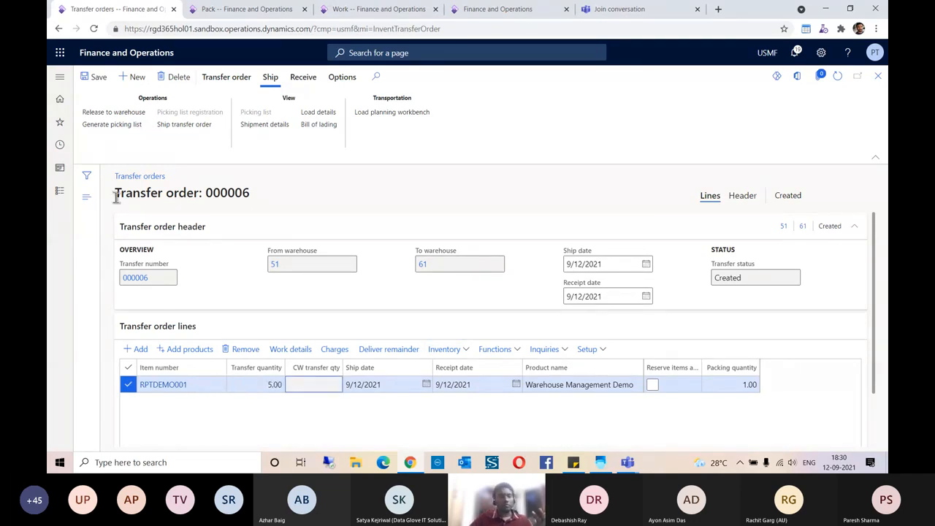
- Reserve the 5 units from warehouse 51 stock in the line's Reservation form
left_click(457, 351)
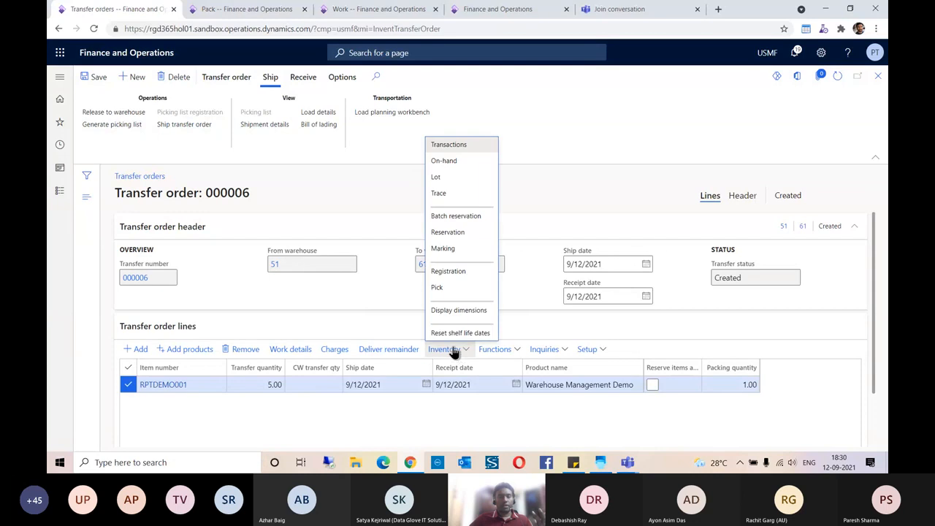
left_click(453, 236)
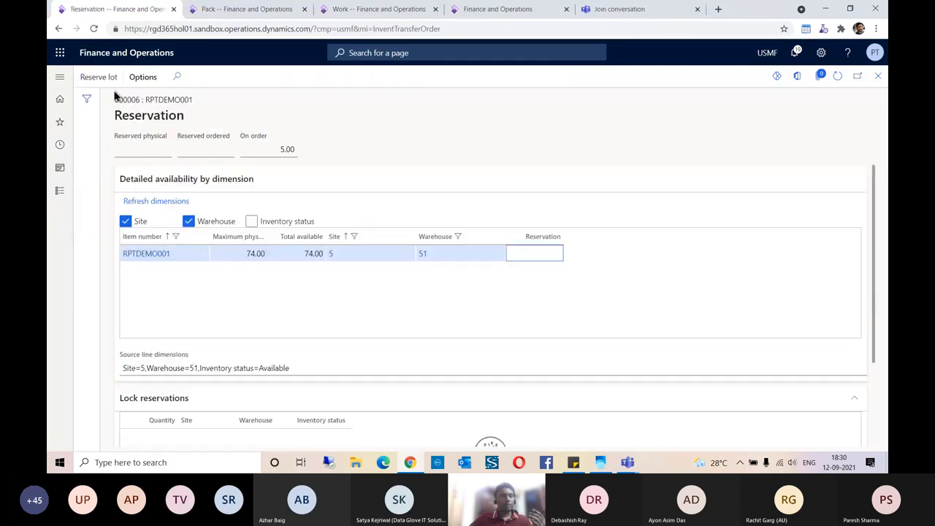
left_click(109, 84)
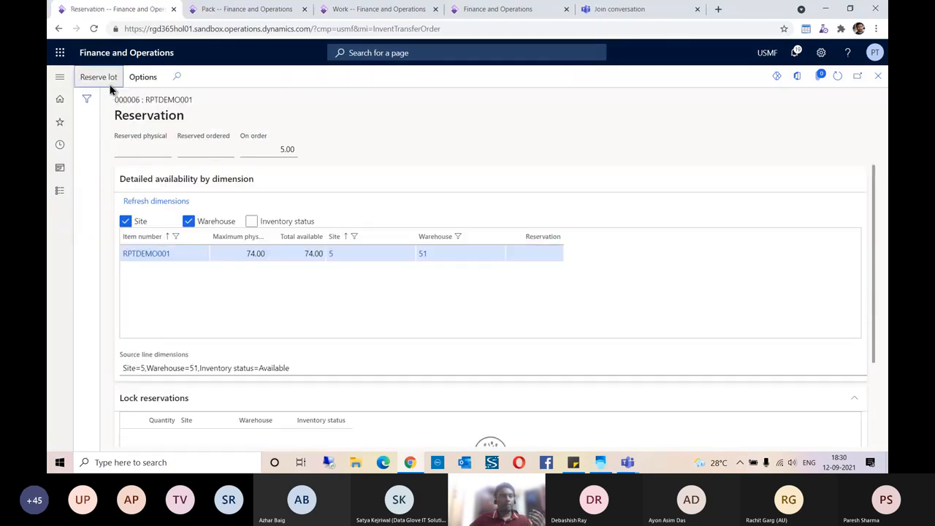
left_click(878, 76)
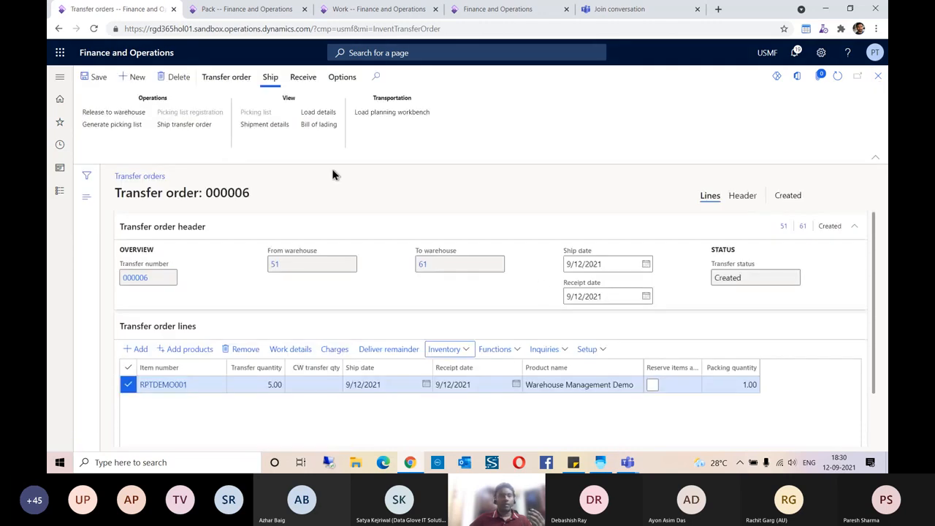
- Release transfer order 000006 to the warehouse, refresh, and open the line's work USMF-000074
left_click(113, 115)
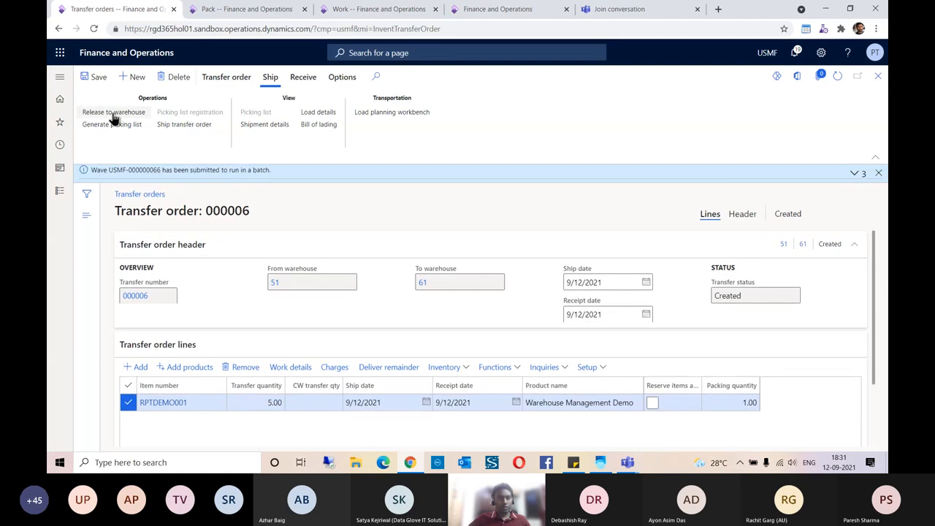
left_click(852, 174)
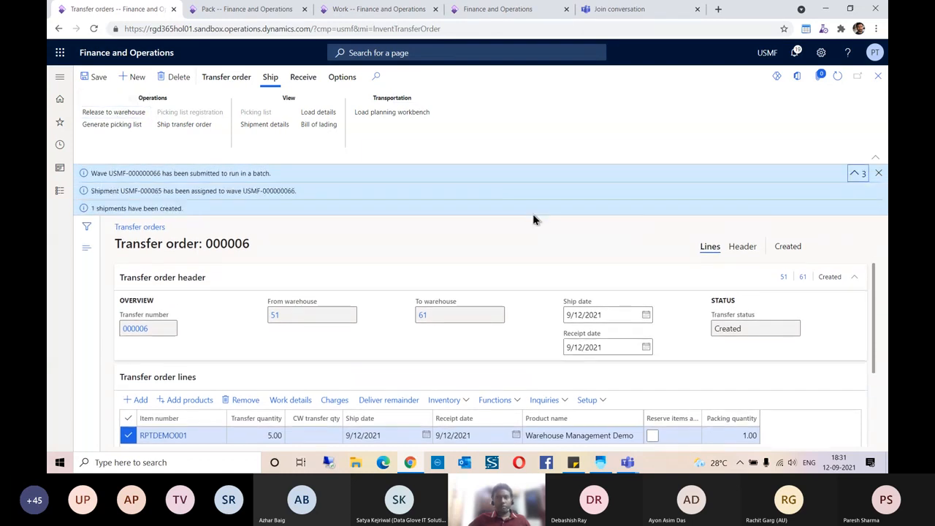
left_click(870, 171)
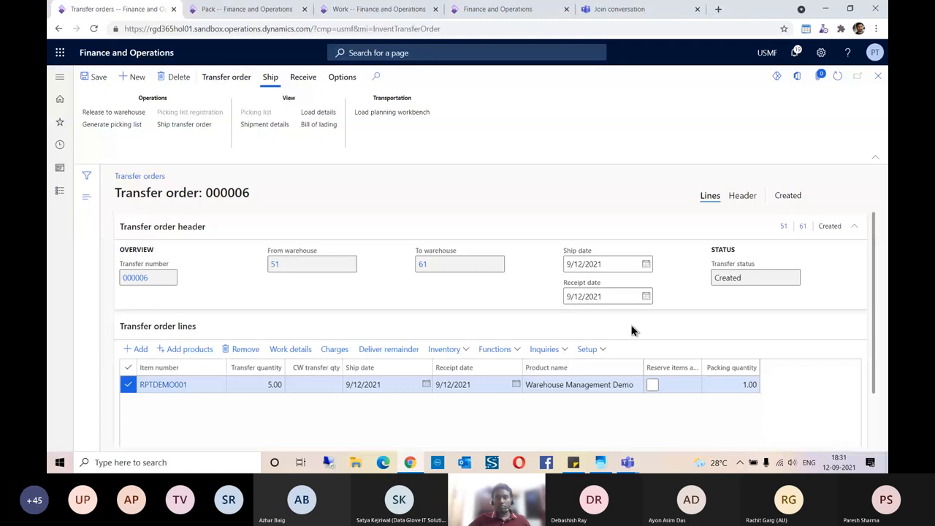
left_click(837, 77)
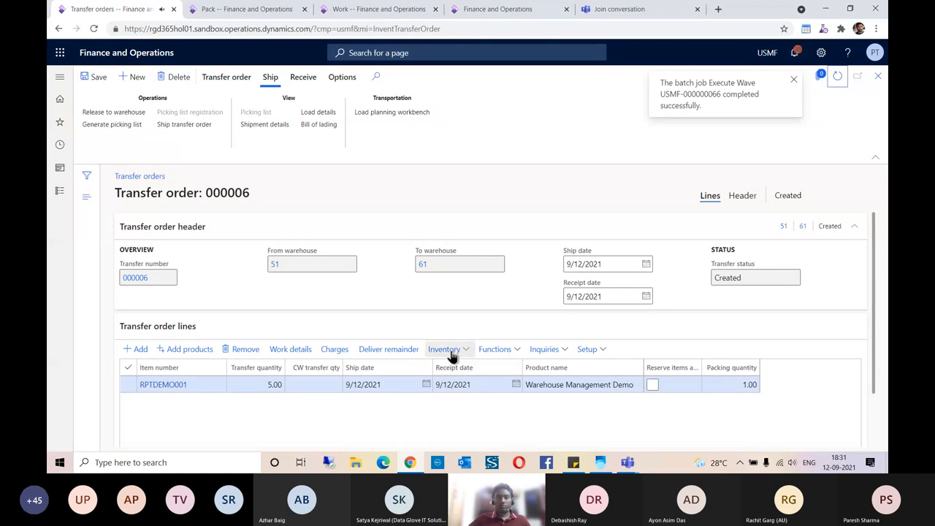
left_click(290, 349)
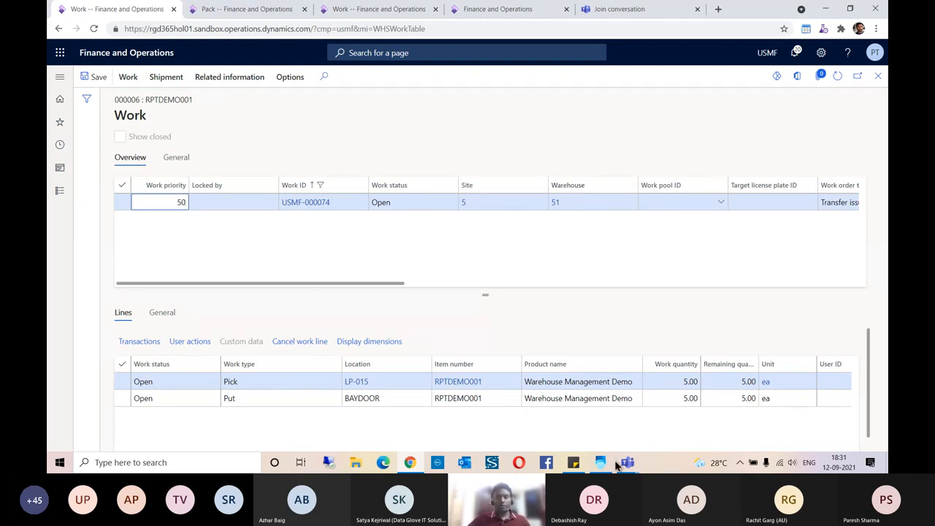
- In the mobile app, cancel the purchase receipt and switch the working warehouse to 51
mouse_move(601, 468)
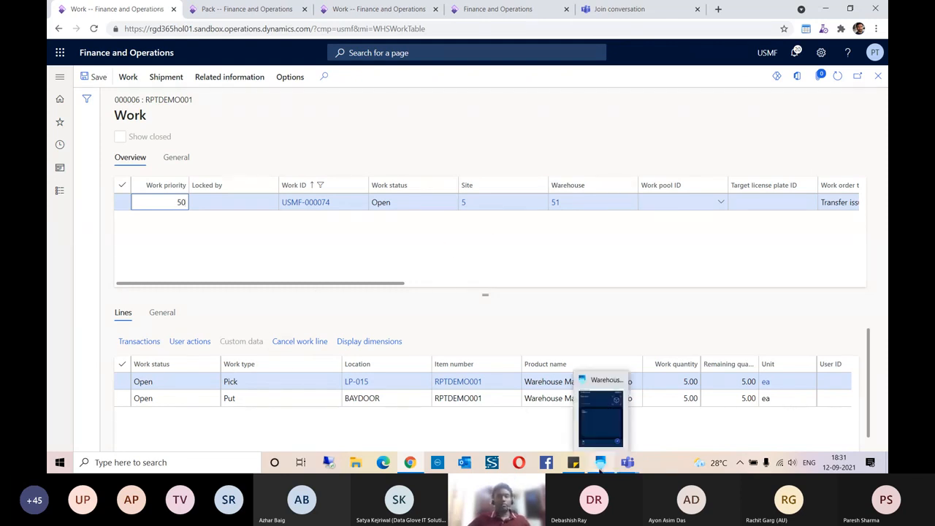
left_click(602, 424)
left_click(497, 416)
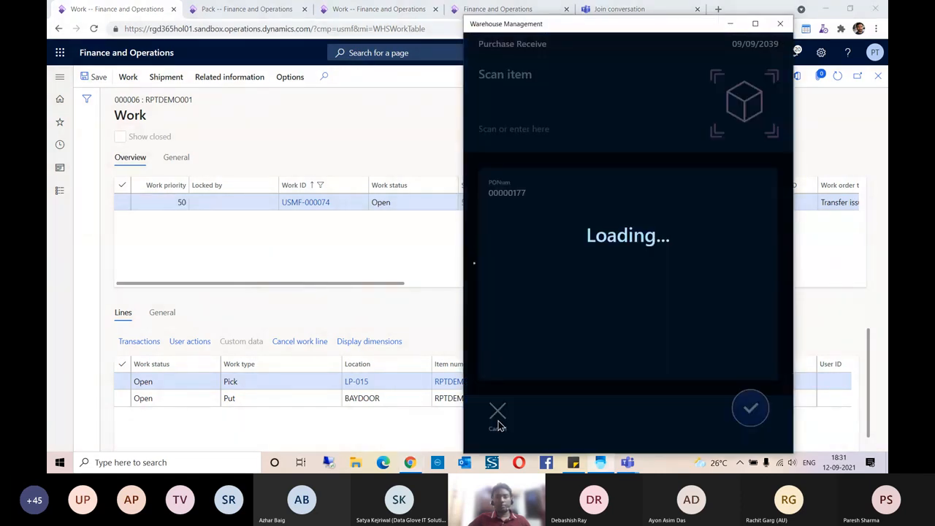
scroll(540, 316, "down", 3)
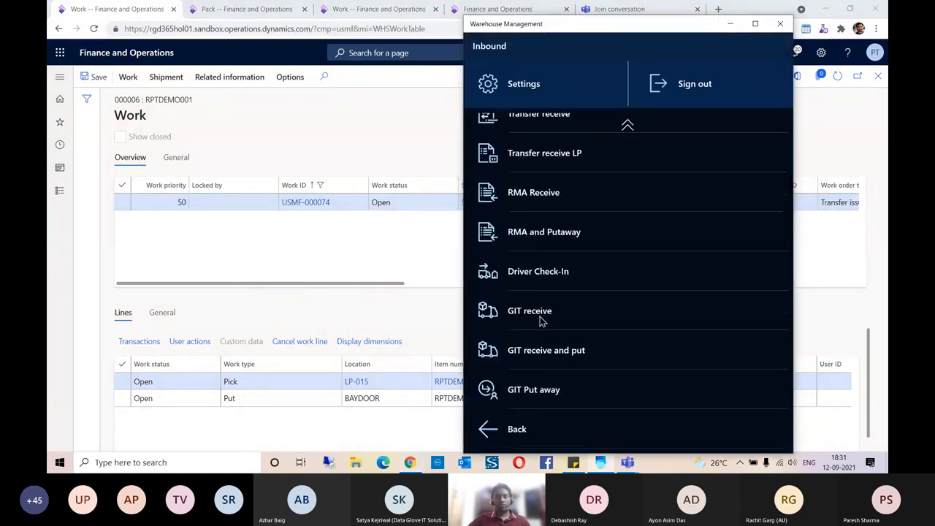
left_click(531, 425)
left_click(553, 373)
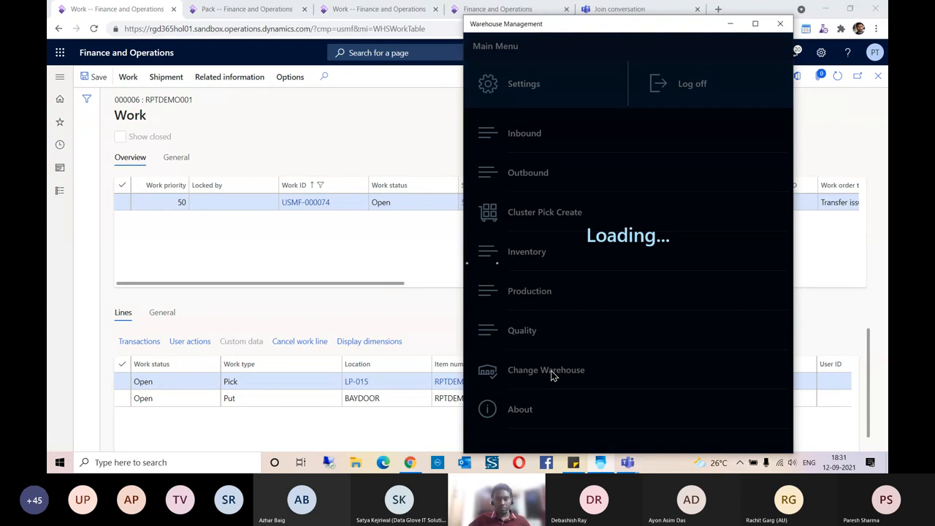
left_click(503, 398)
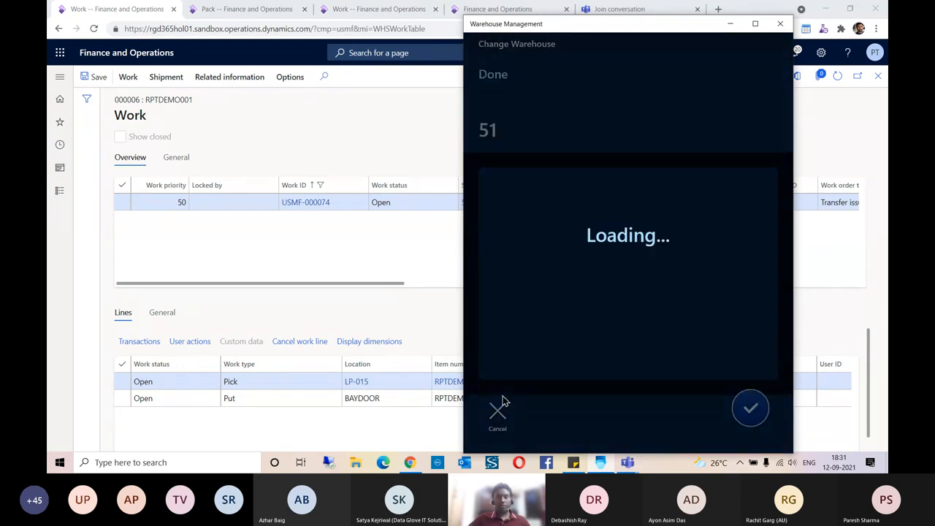
left_click(501, 413)
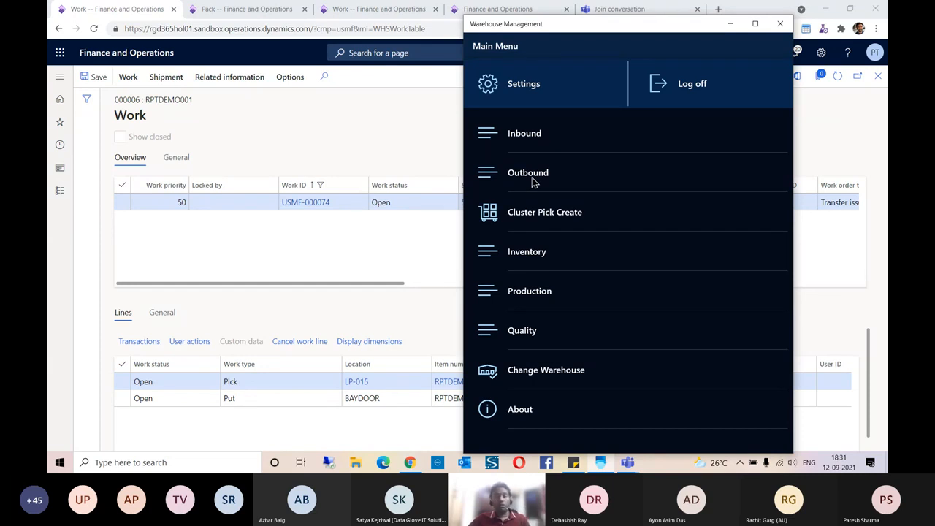
- Start an Outbound transfer pick using work ID USMF-000074 copied from Finance and Operations
left_click(533, 181)
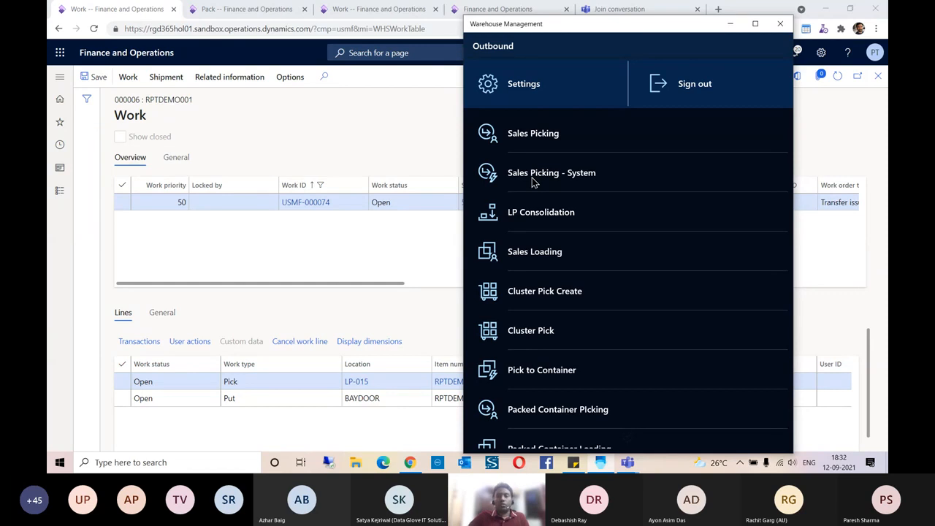
scroll(597, 288, "down", 5)
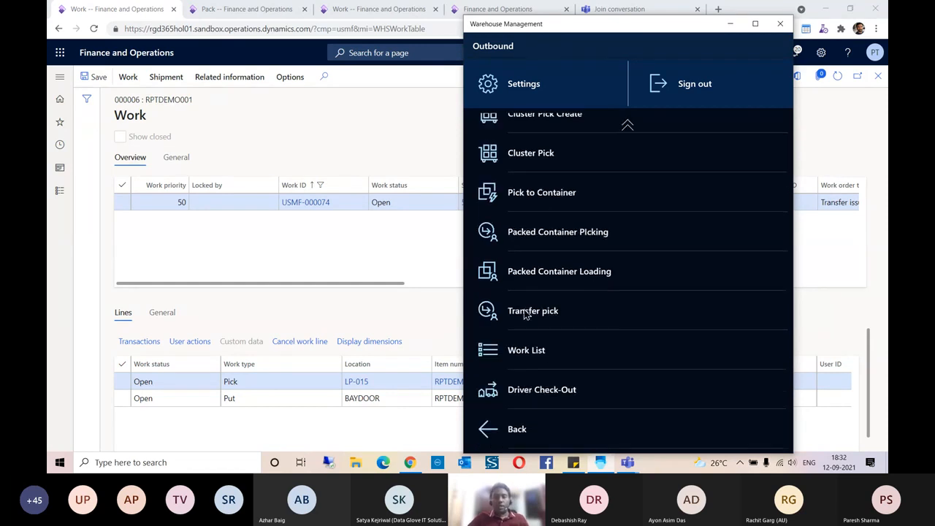
left_click(536, 313)
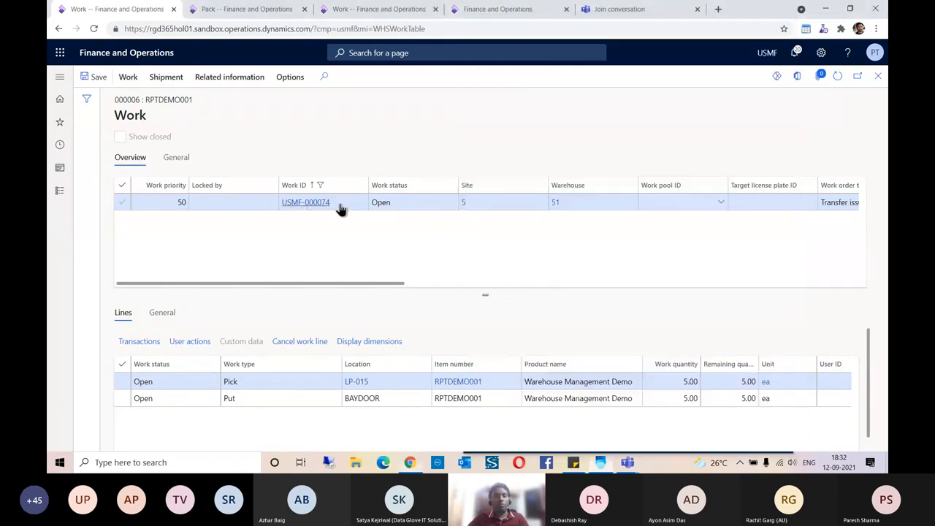
left_click(340, 209)
left_click_drag(340, 209, 284, 207)
key("ctrl+c")
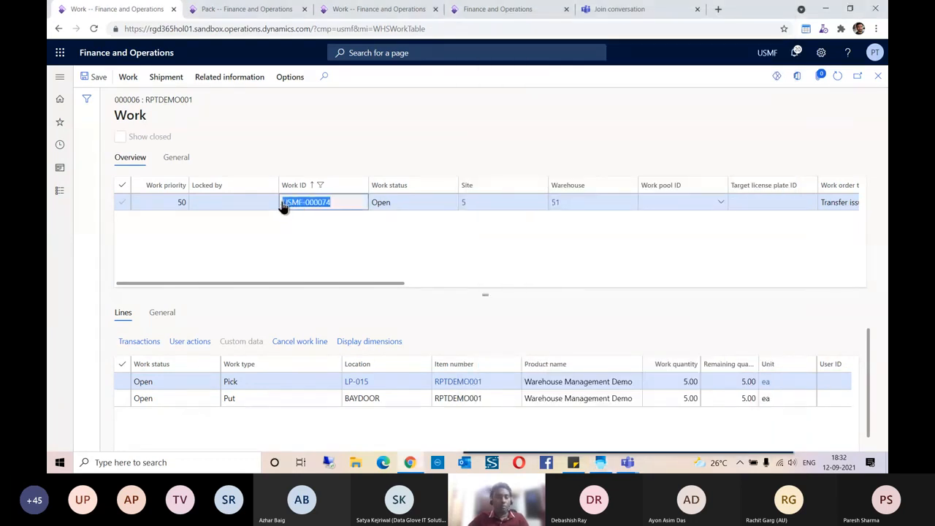
left_click(599, 462)
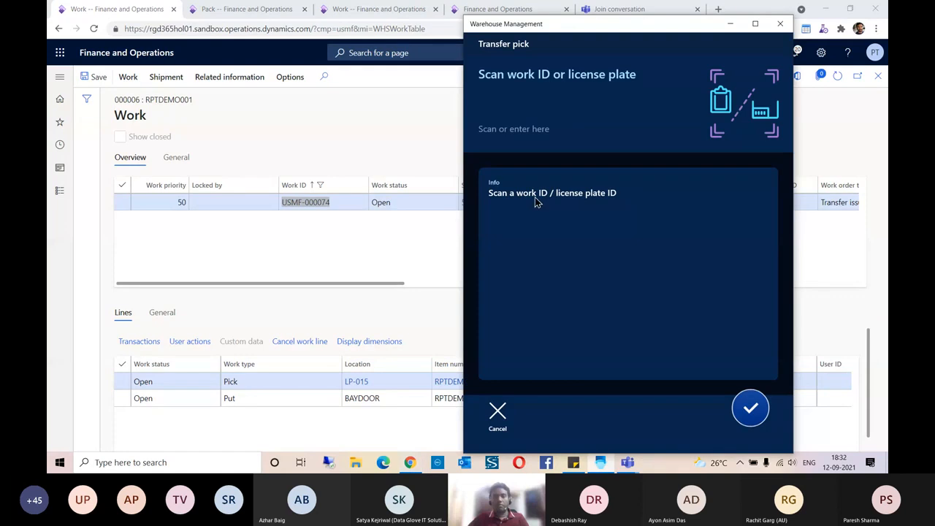
left_click(522, 95)
key("ctrl+v")
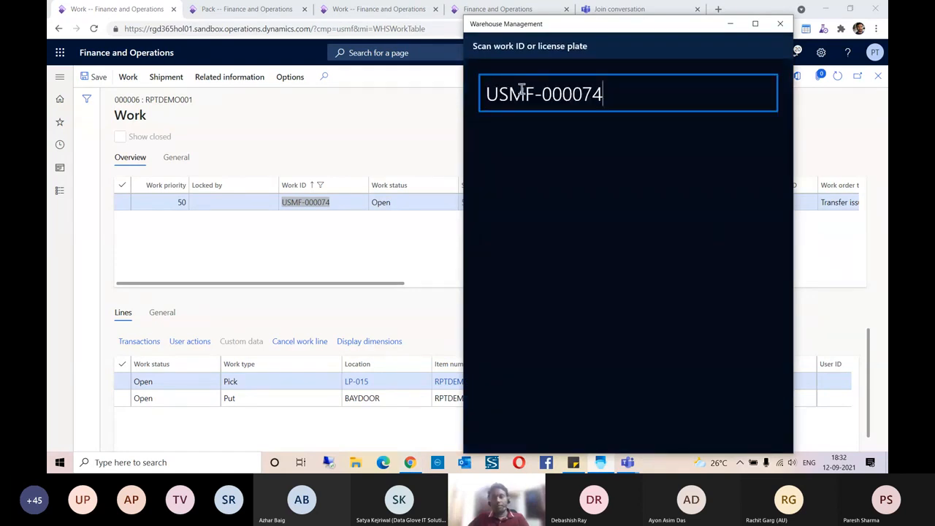
key("Return")
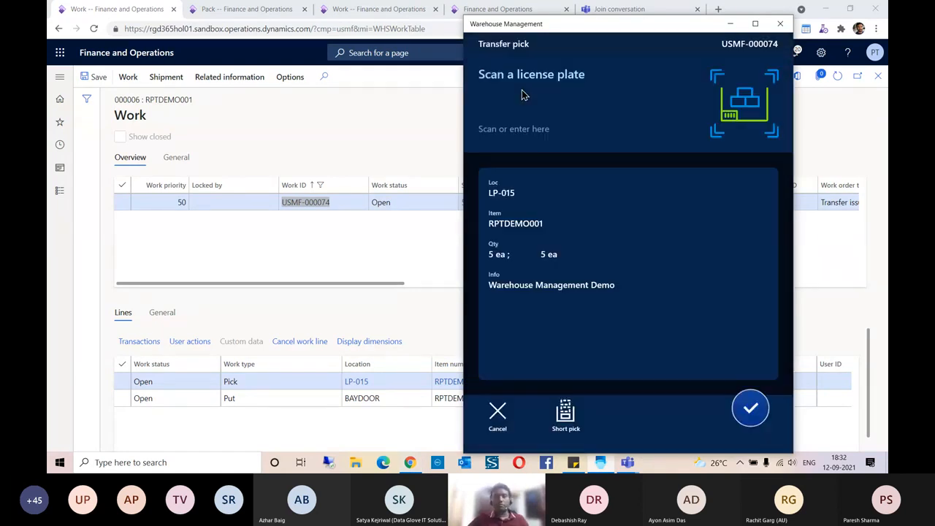
left_click(351, 239)
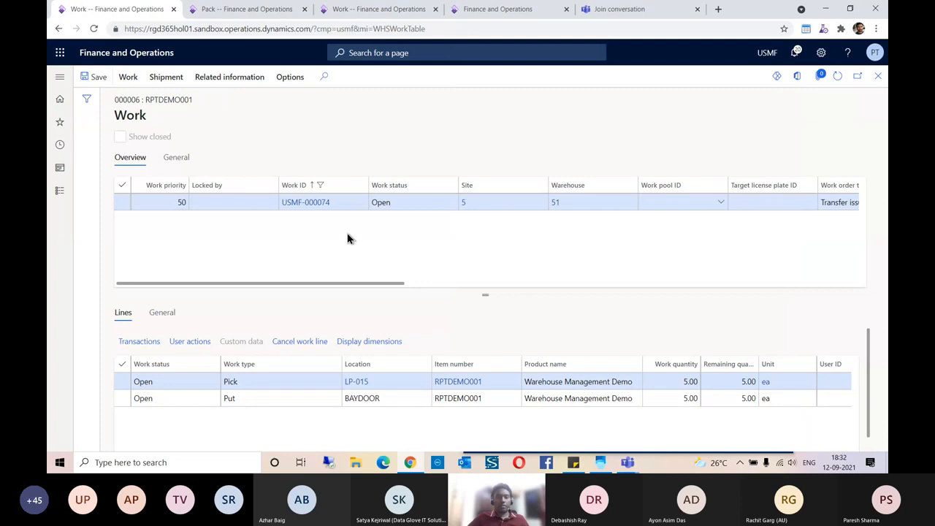
- Find license plate XFERLP001 at LP-015 in RPTDEMO001's on-hand list and copy it for the mobile app
left_click(459, 386)
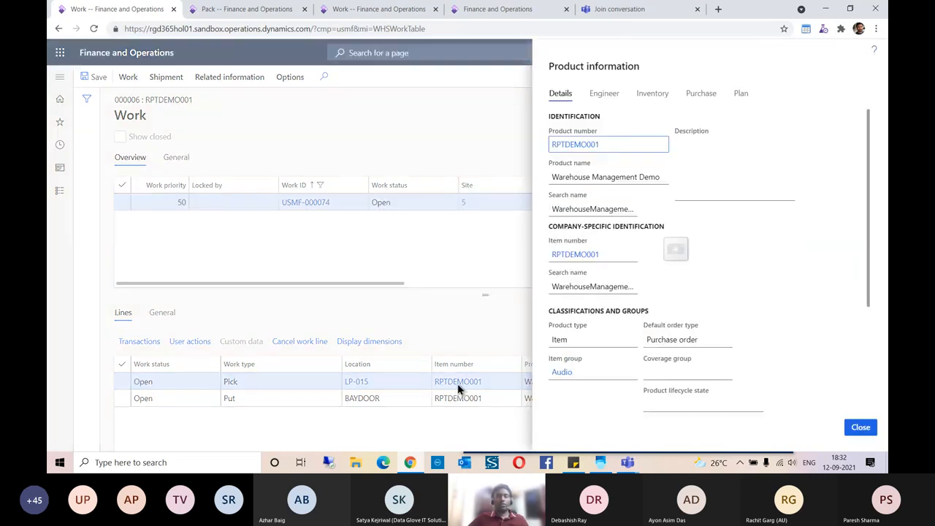
left_click(668, 96)
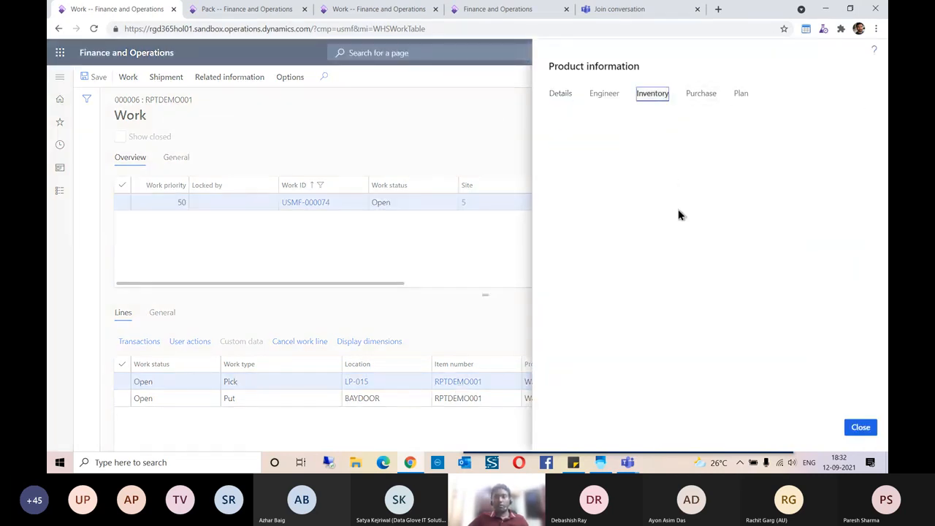
left_click(574, 396)
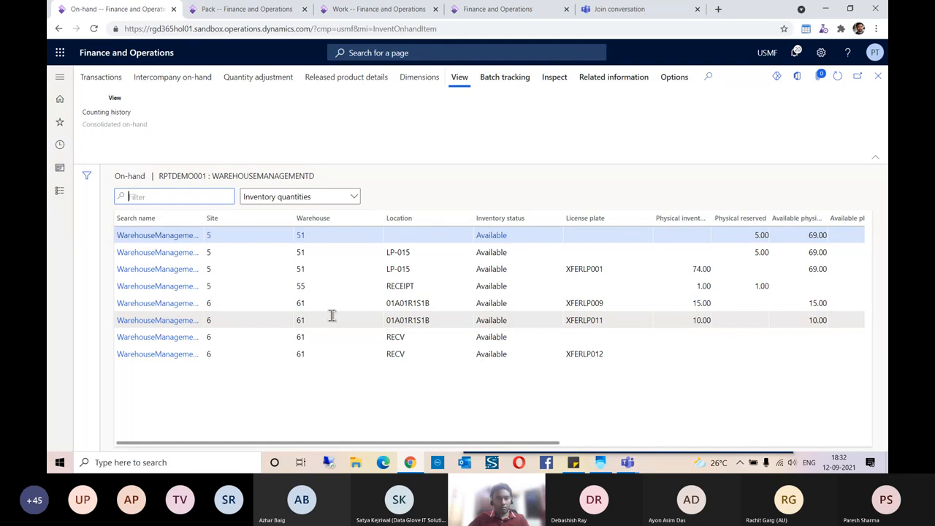
left_click(877, 77)
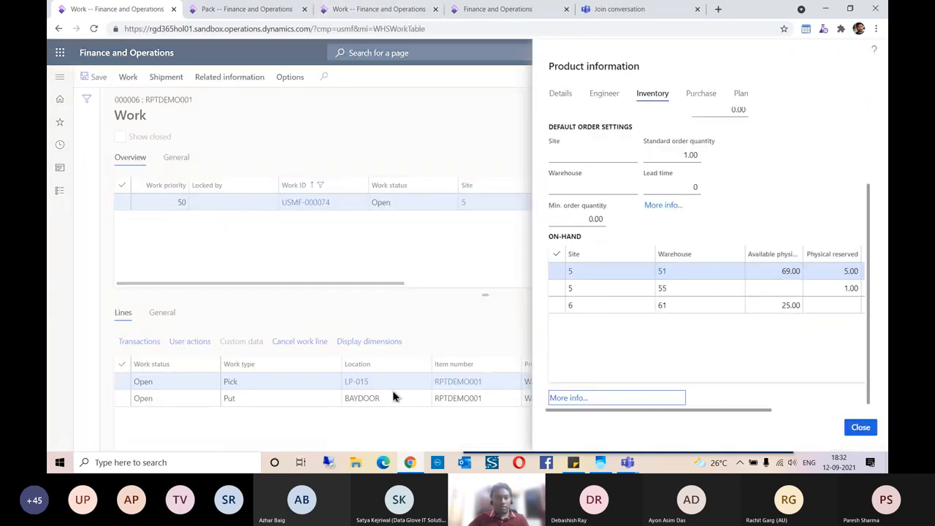
left_click(579, 398)
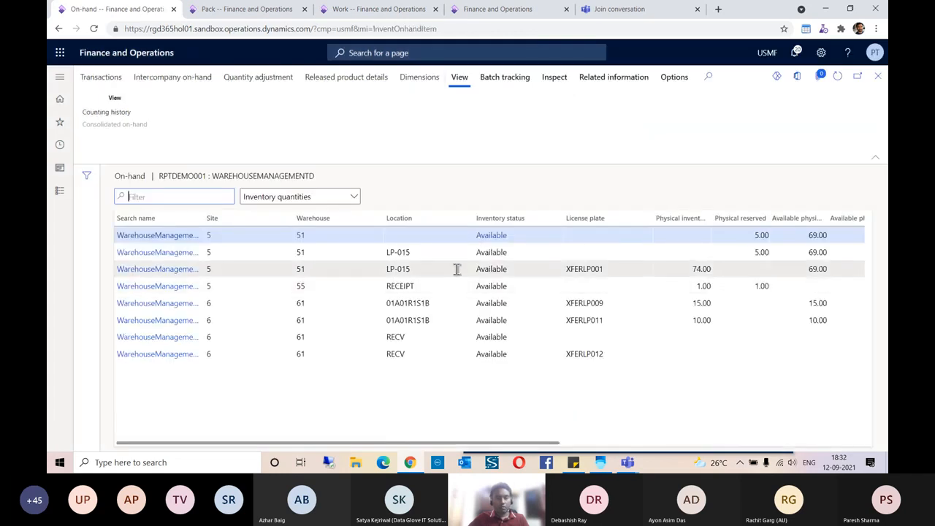
left_click(456, 269)
left_click(606, 271)
key("ctrl+c")
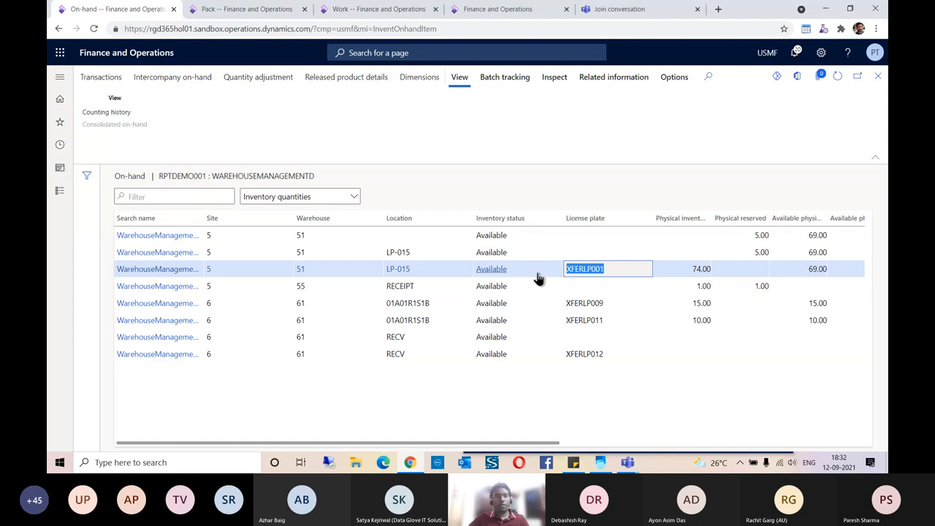
left_click(606, 463)
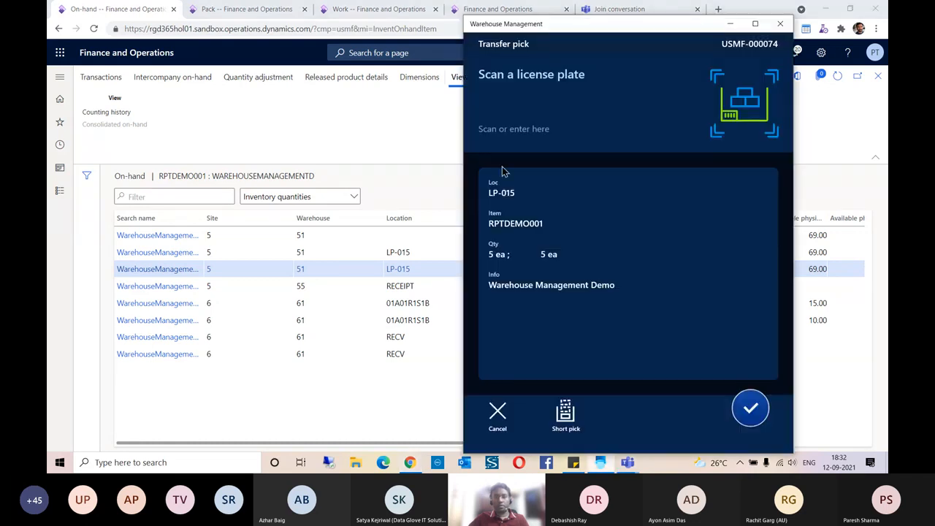
left_click(508, 119)
- Pick 5 RPTDEMO001 from XFERLP001 onto target plate XFERTGLP009 and deliver it to BAYDOOR
key("ctrl+v")
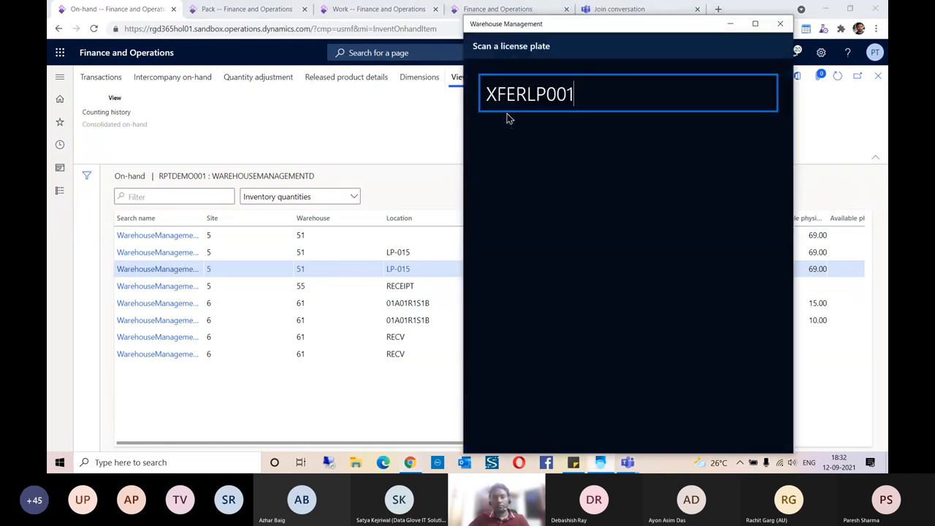
key("Return")
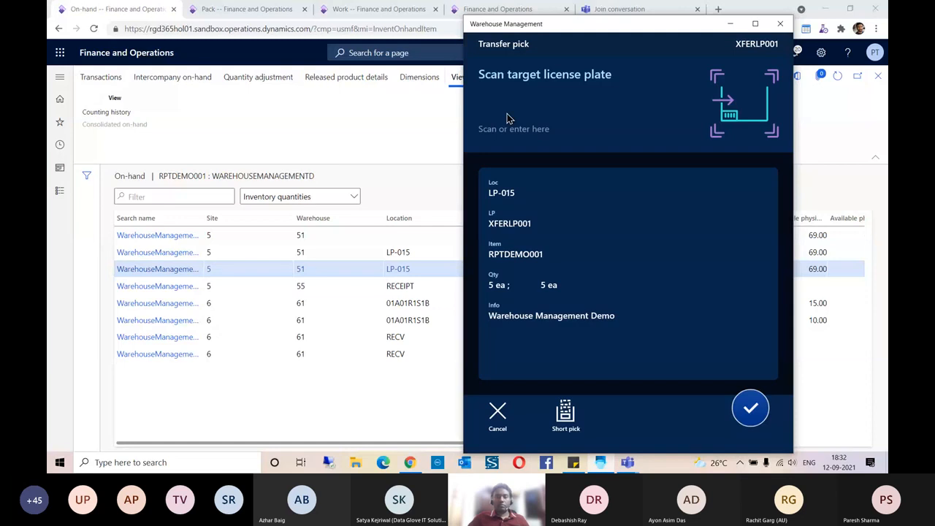
left_click(509, 118)
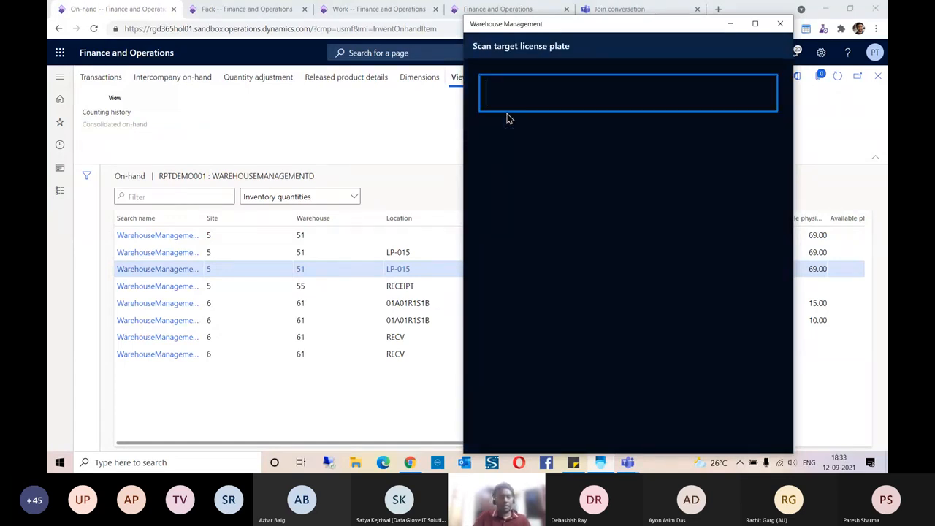
type("XFERT")
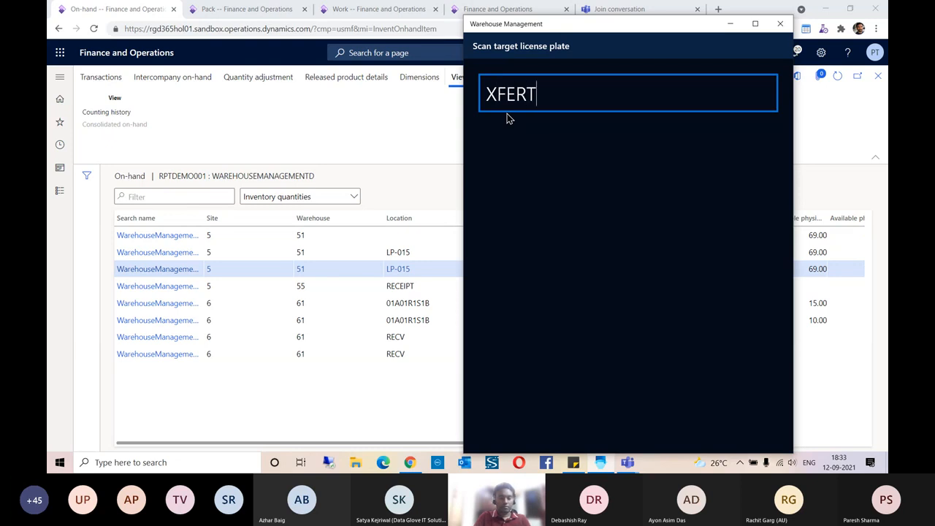
type("GLP009")
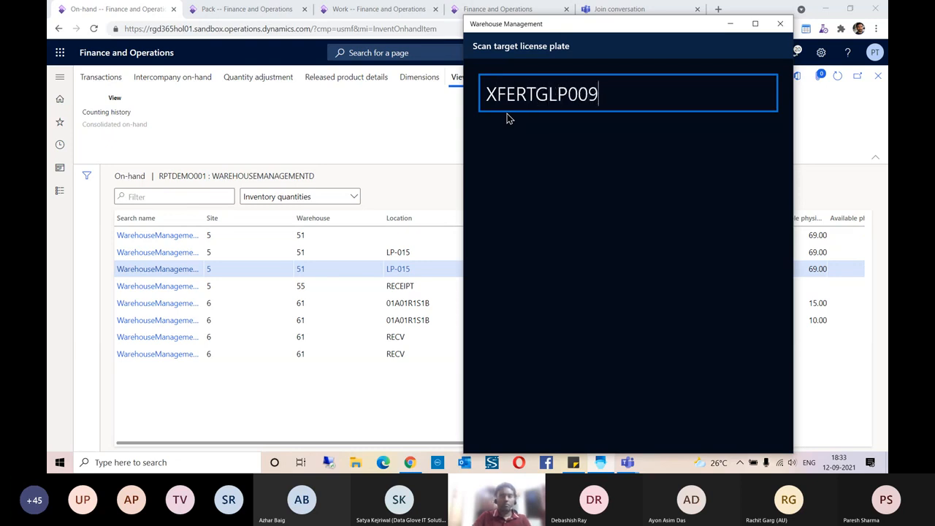
key("Return")
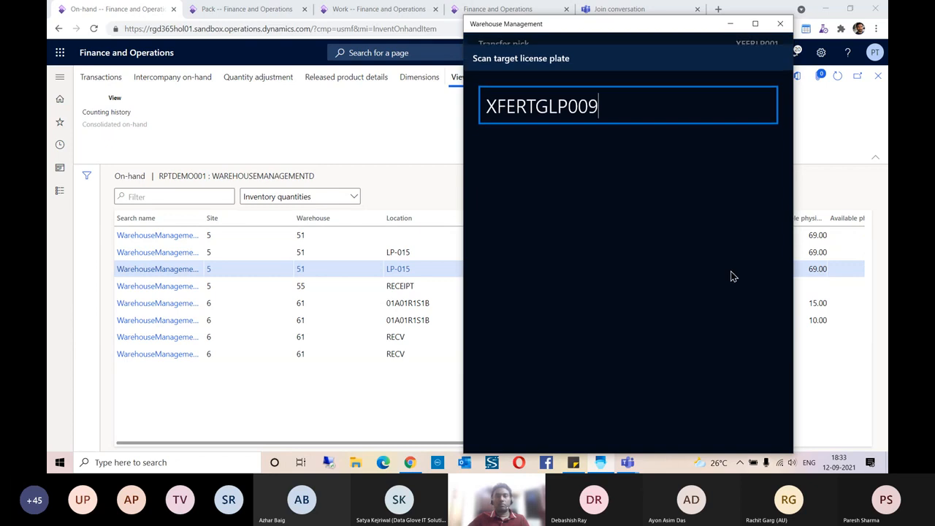
left_click_drag(605, 97, 471, 99)
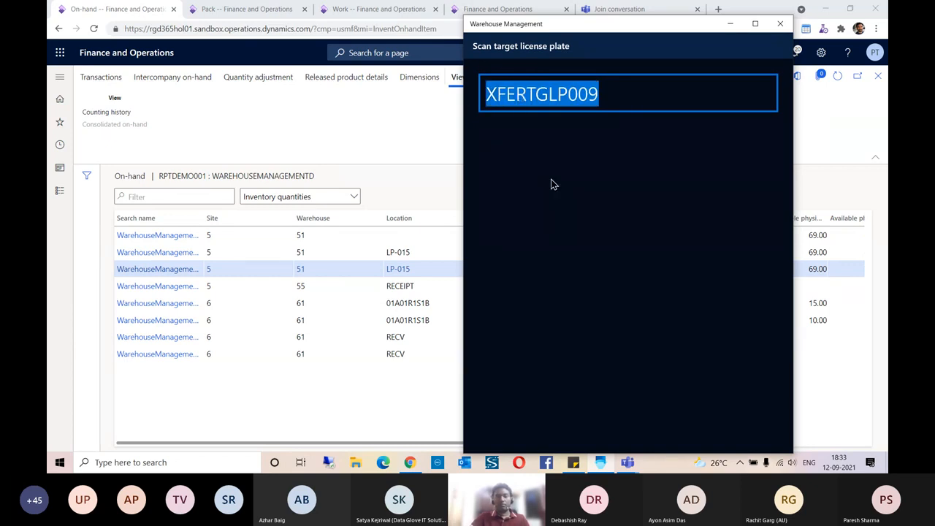
key("Return")
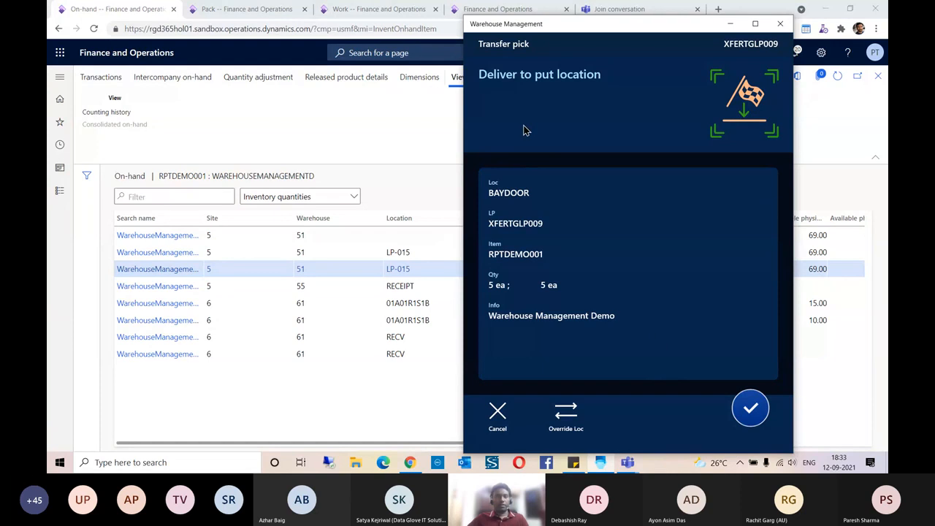
left_click(750, 410)
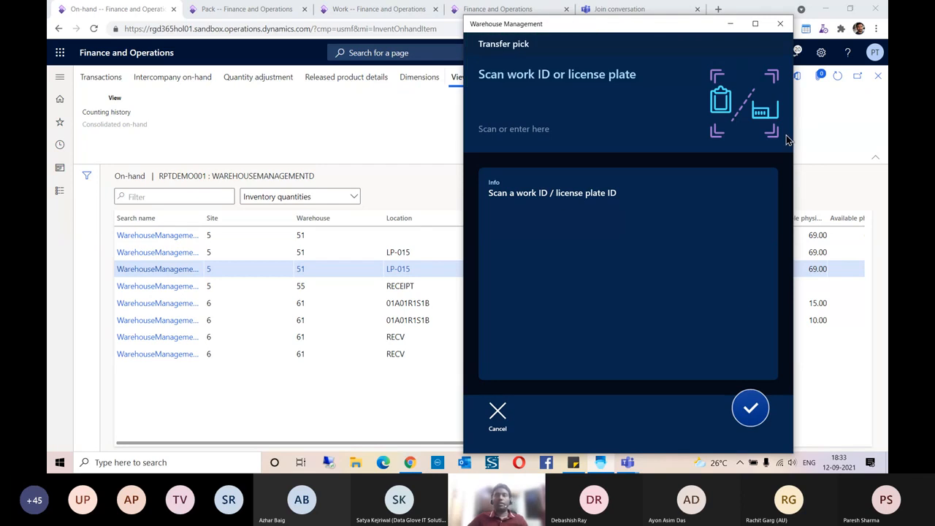
left_click(730, 23)
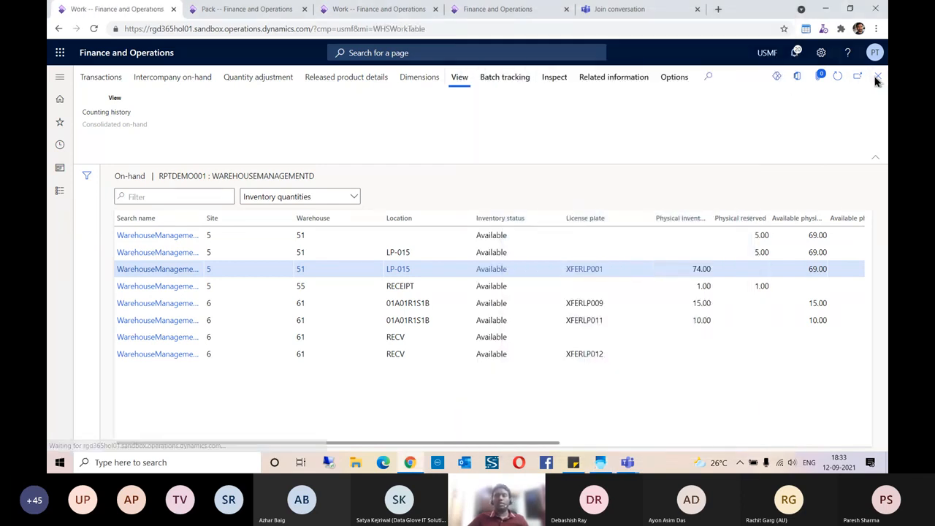
- Refresh work USMF-000074 and check license plate XFERTGLP009's on-hand stock
left_click(875, 75)
left_click(860, 428)
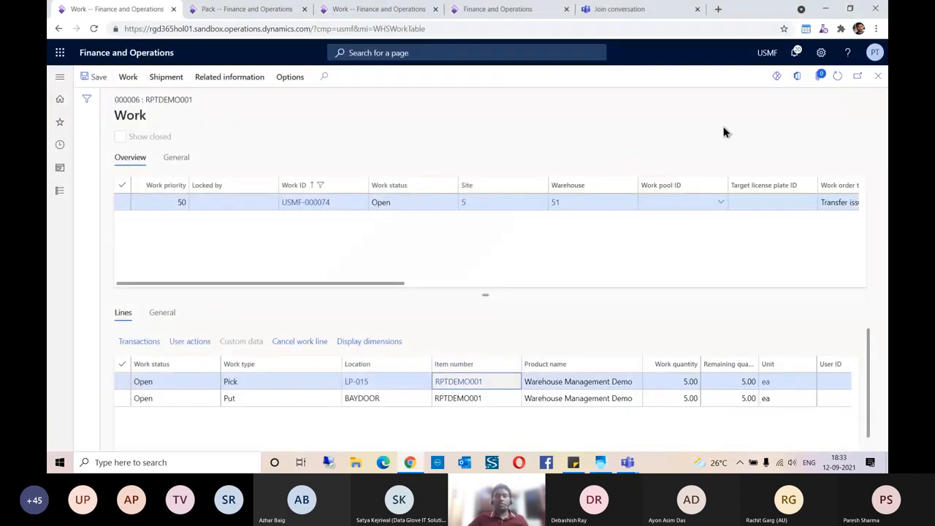
left_click(837, 76)
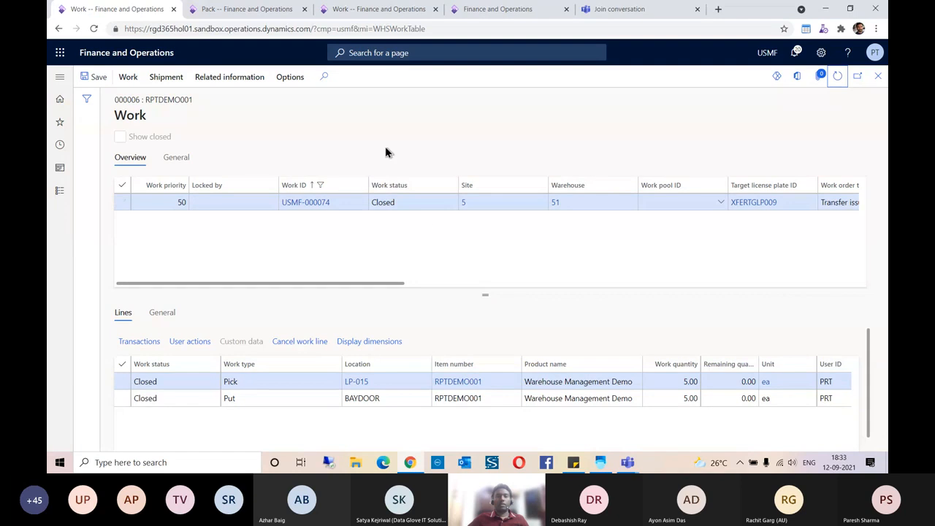
left_click(755, 206)
left_click(756, 205)
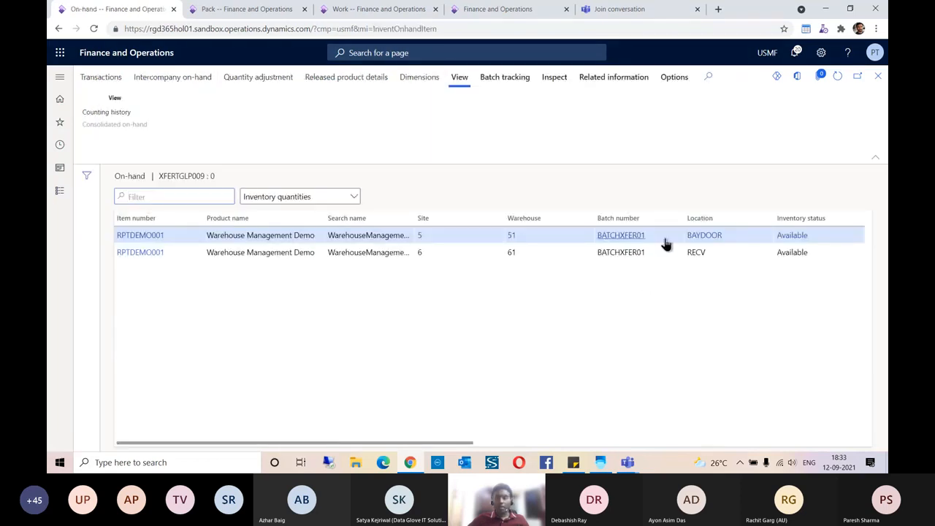
left_click_drag(471, 445, 377, 446)
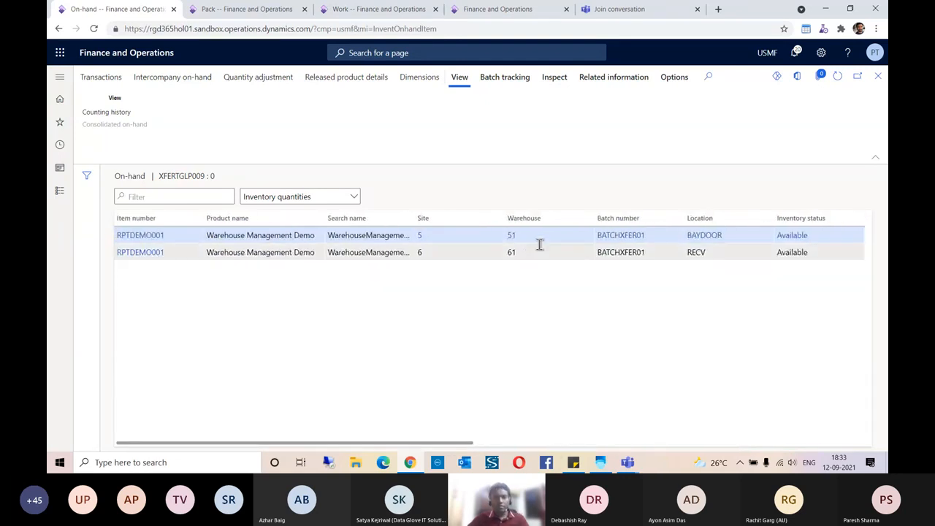
left_click(878, 79)
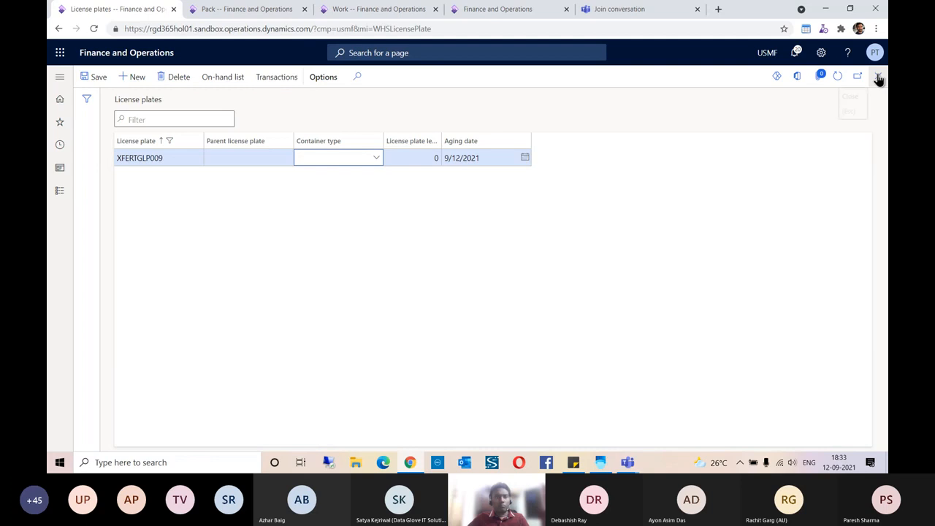
left_click(878, 79)
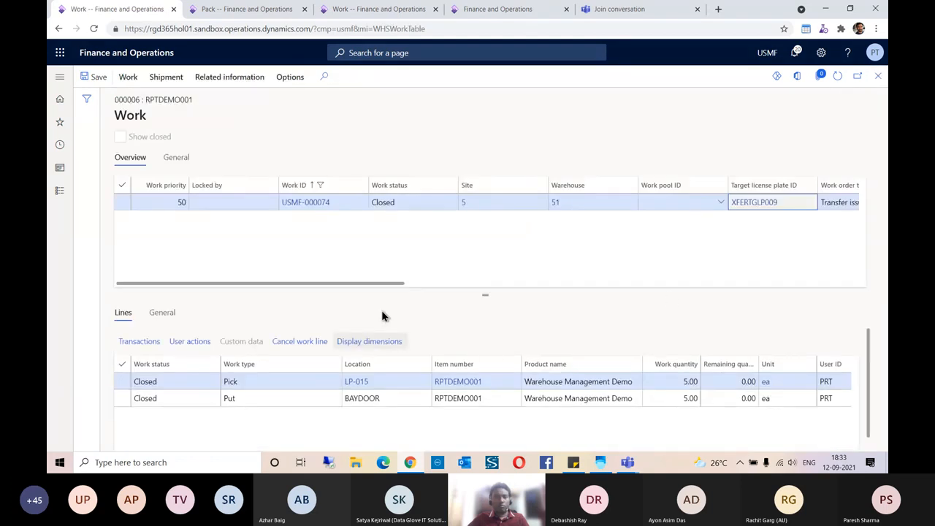
- Refresh the work to confirm it is Closed, then return to load USMF-000027
left_click(837, 80)
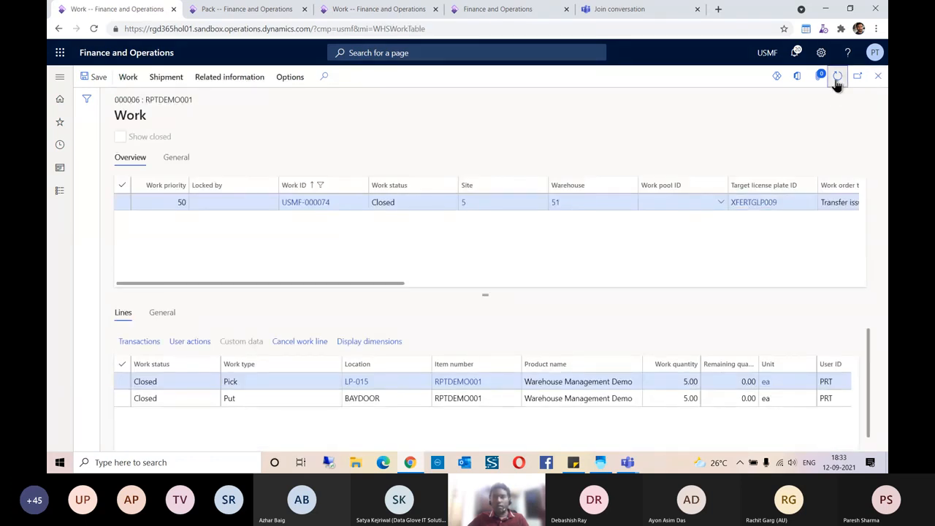
left_click(837, 80)
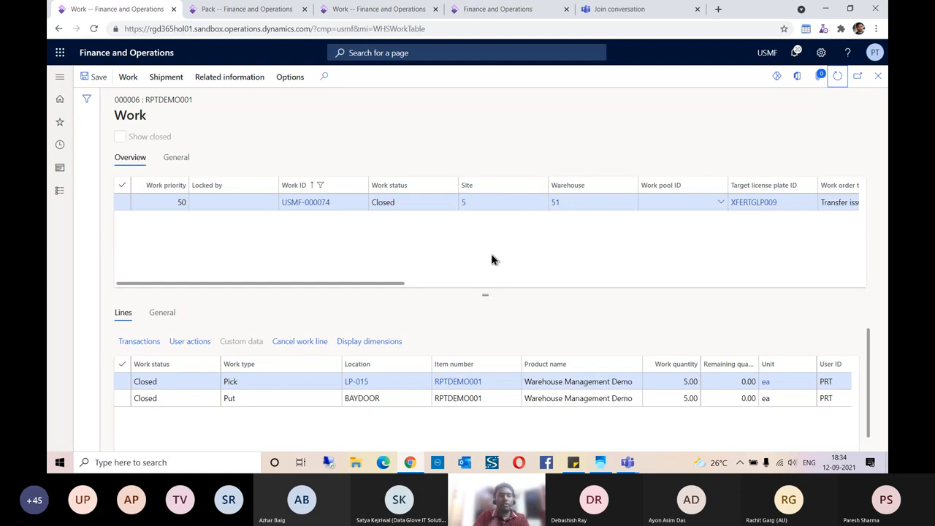
left_click(878, 76)
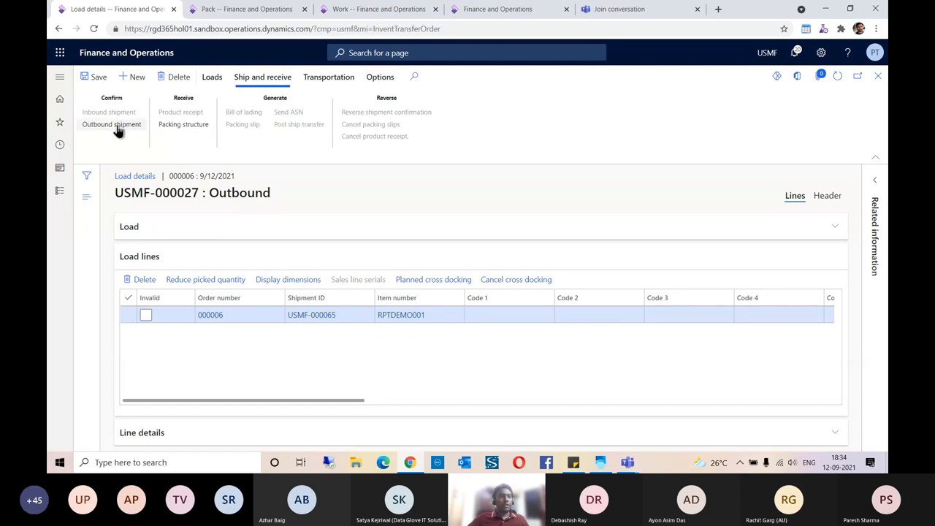
- Confirm the outbound shipment and post the load's ship transfer with shipped date 9/12/2021
left_click(117, 127)
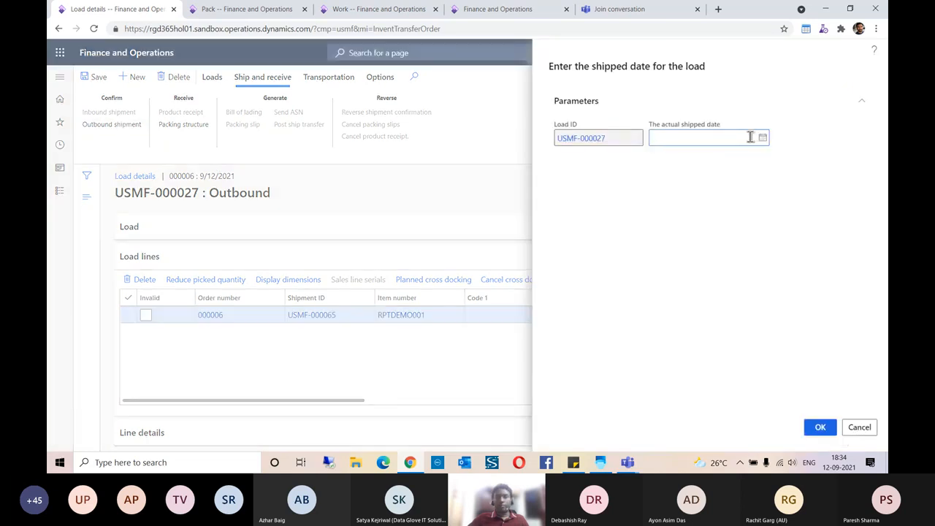
left_click(762, 140)
left_click(668, 246)
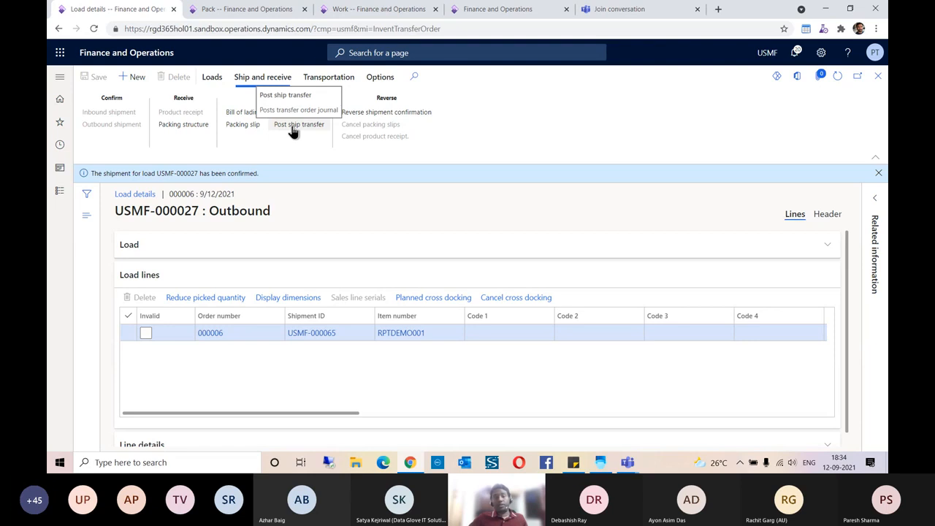
left_click(295, 131)
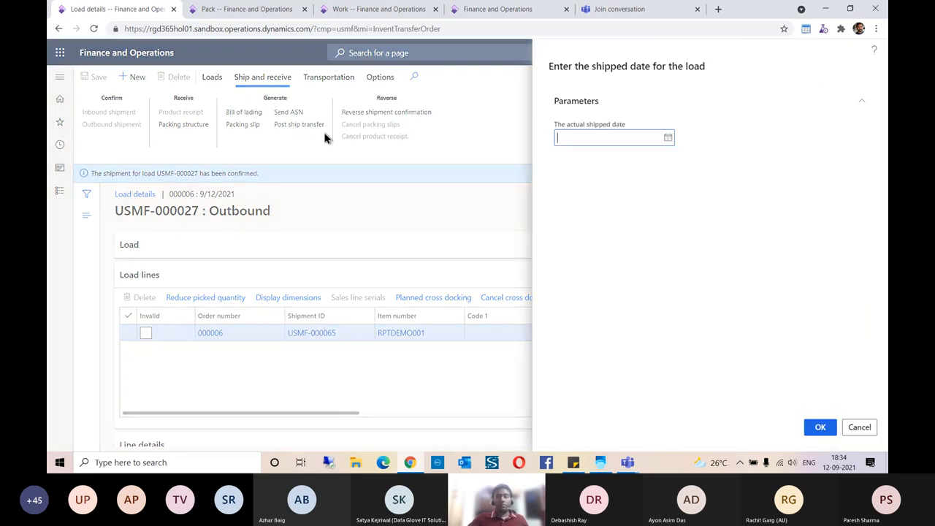
left_click(668, 139)
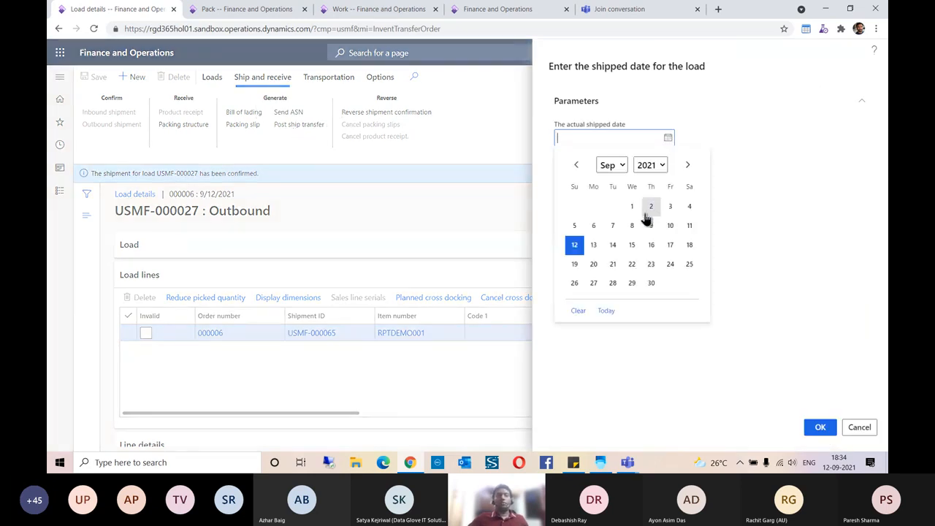
left_click(575, 247)
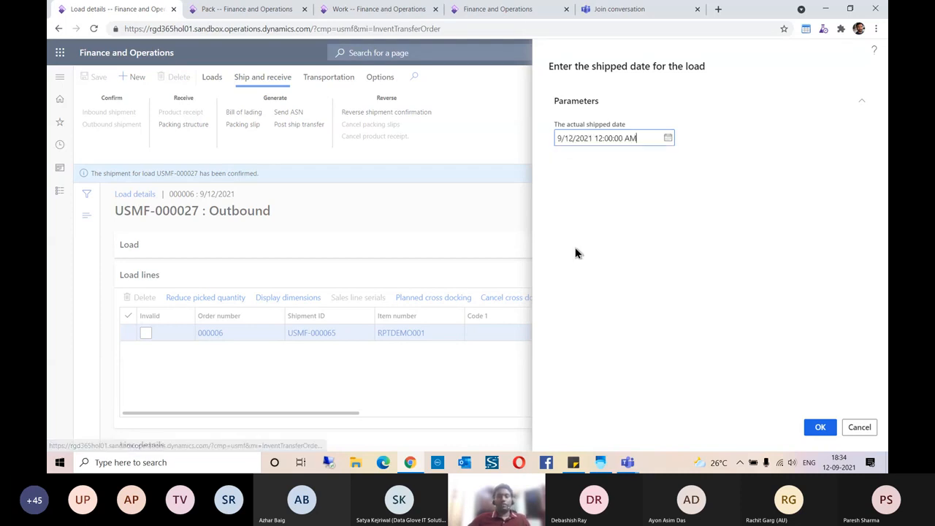
left_click(818, 428)
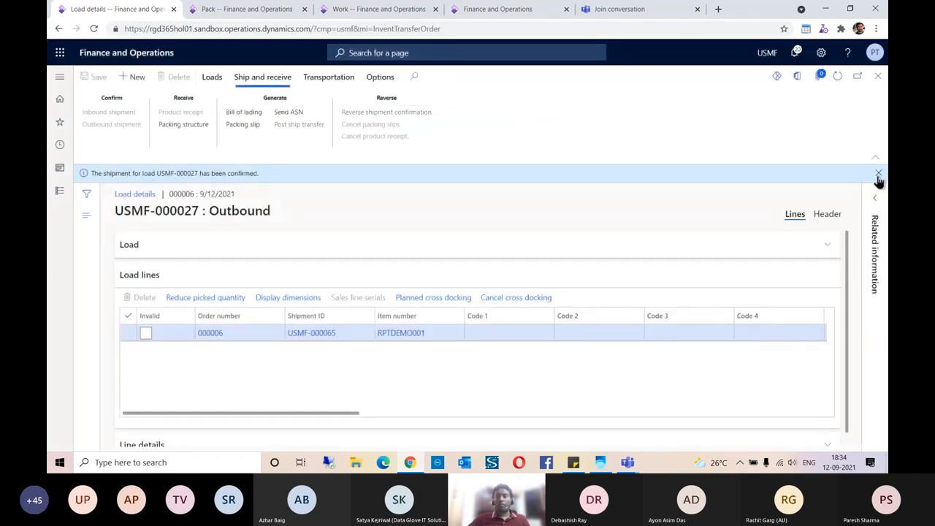
- Close Load details and refresh transfer order 000006 so it shows Shipped
left_click(878, 175)
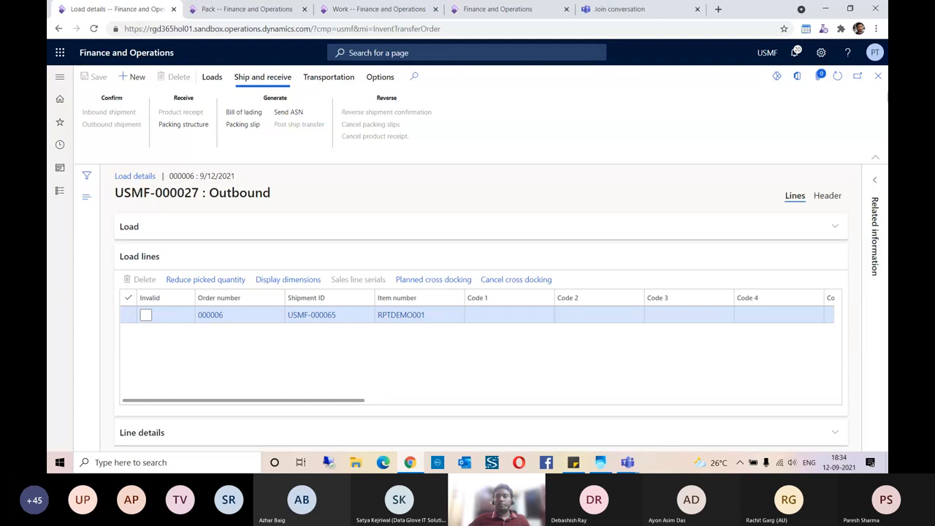
left_click(877, 76)
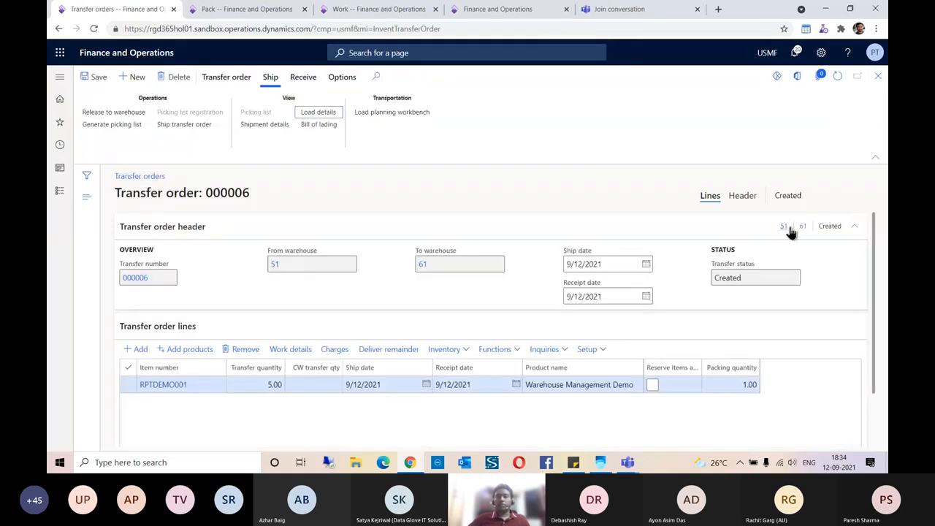
left_click(837, 76)
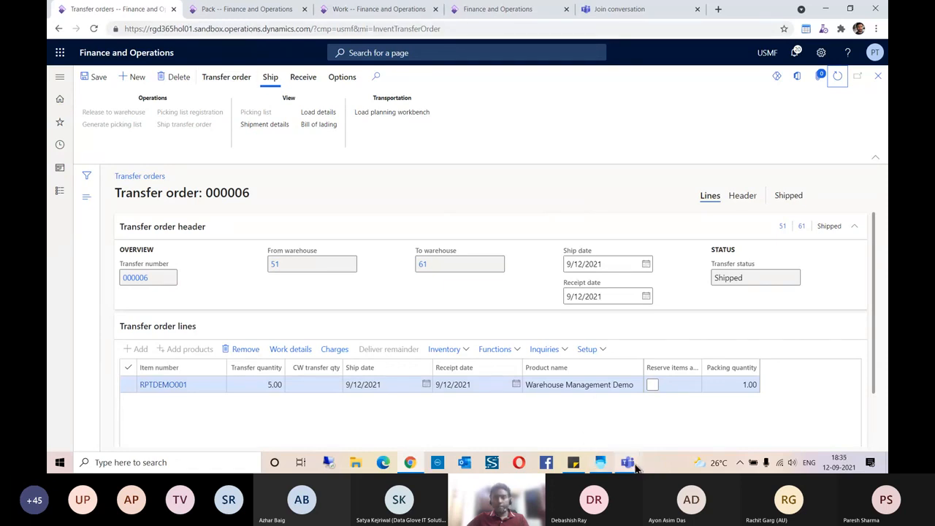
left_click(600, 462)
- Cancel Transfer pick and change the mobile app's working warehouse to 61
left_click(509, 410)
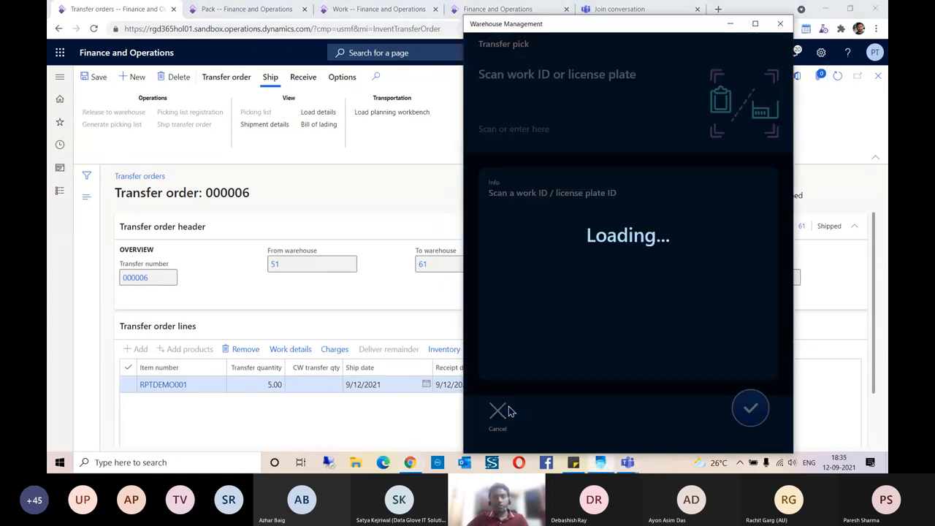
scroll(612, 353, "down", 3)
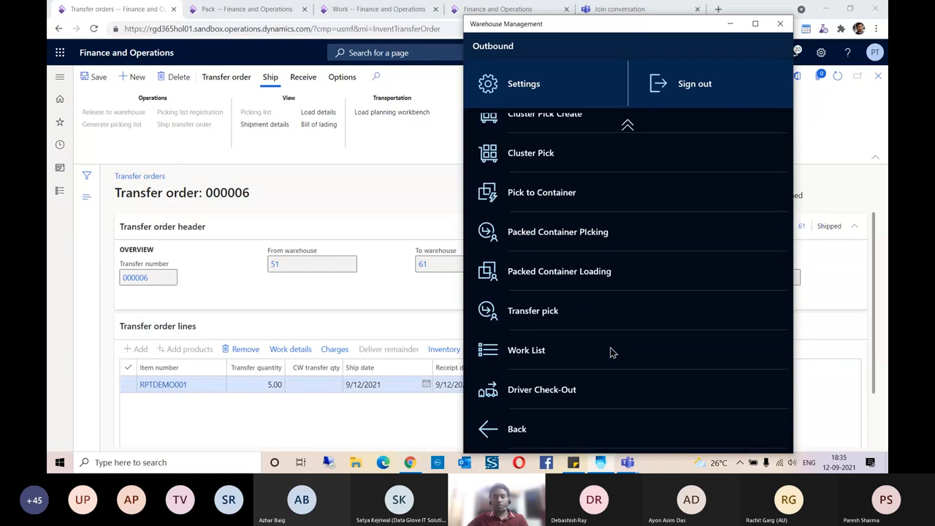
left_click(519, 432)
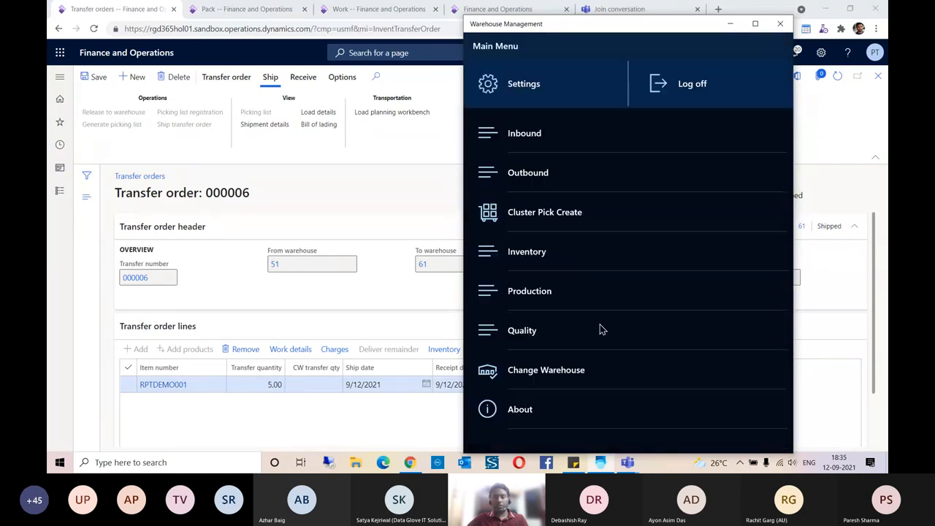
left_click(543, 374)
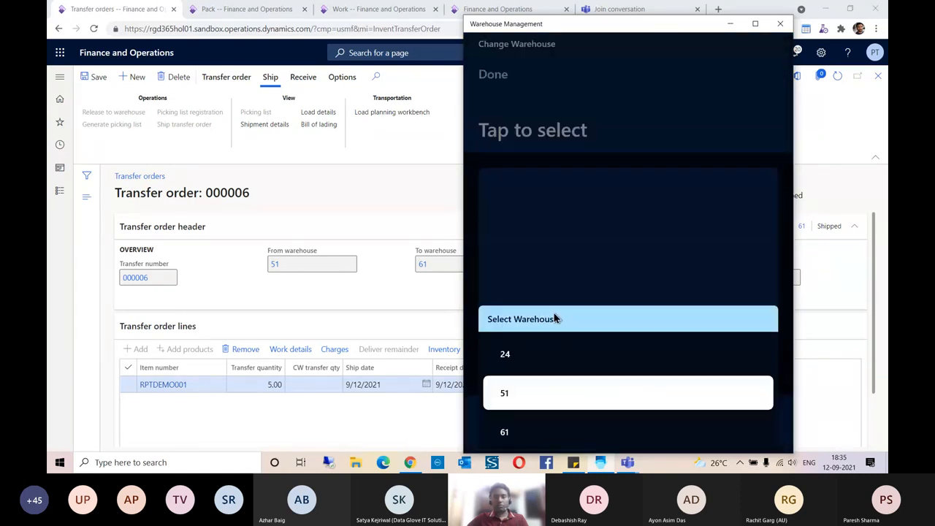
left_click(505, 434)
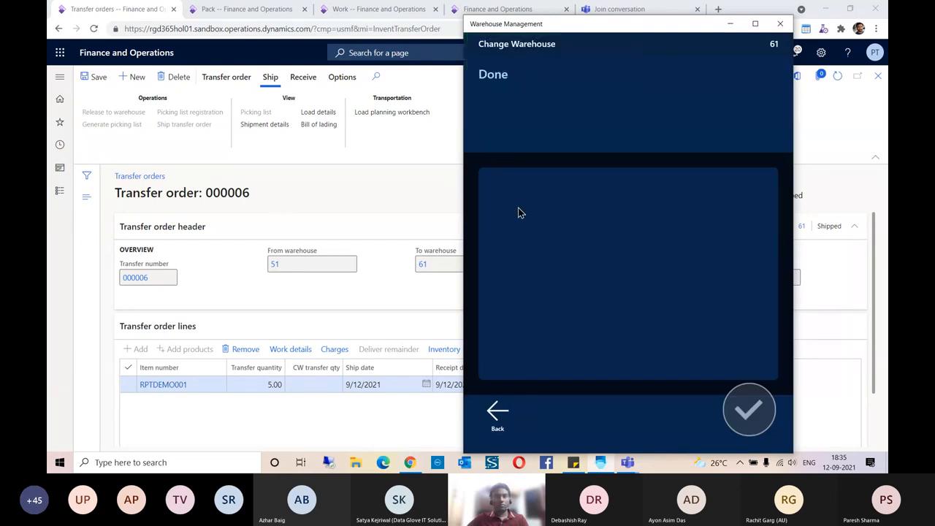
left_click(496, 411)
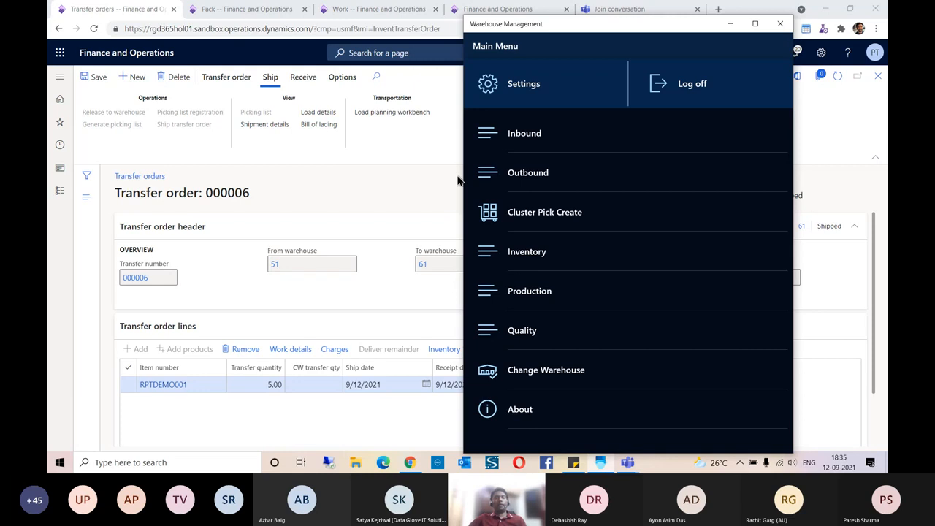
- Start Transfer receive LP from the Inbound menu
left_click(537, 136)
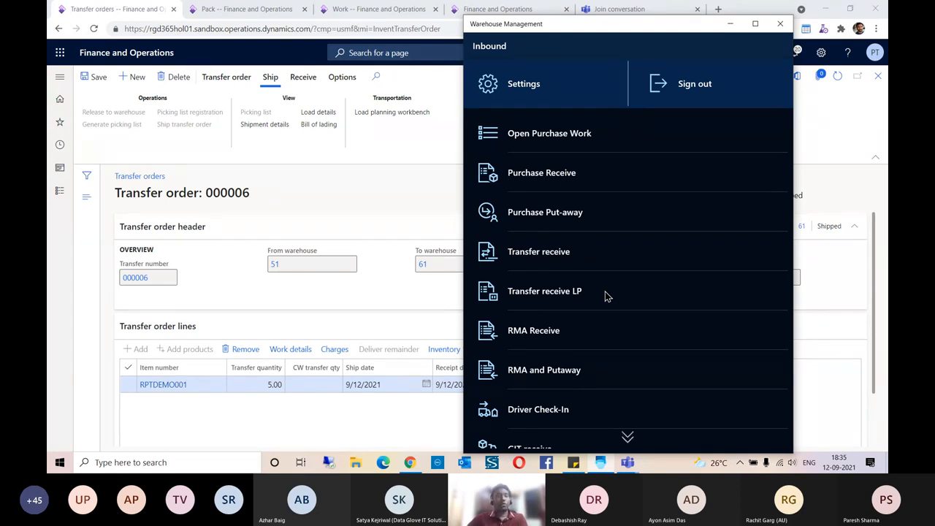
left_click(559, 298)
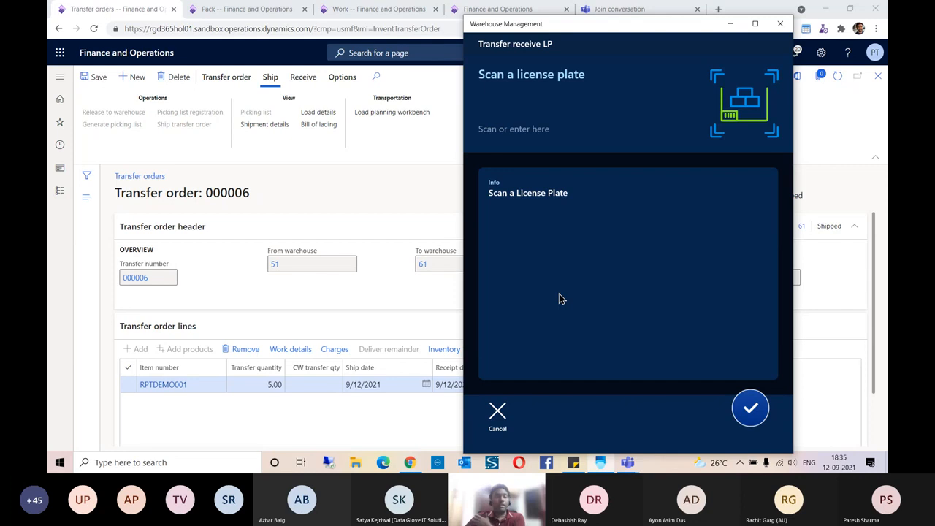
left_click(343, 183)
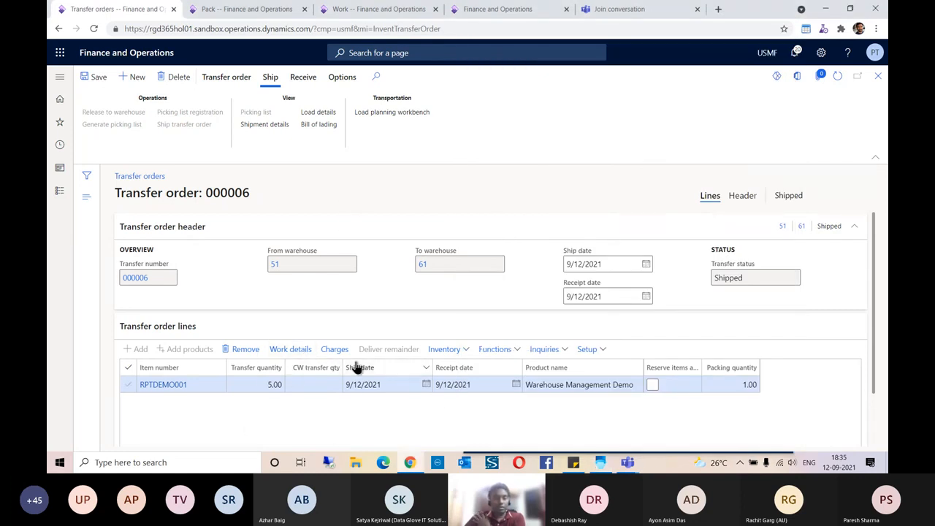
- Open the transfer line's work and copy its target license plate XFERTGLP009
left_click(291, 351)
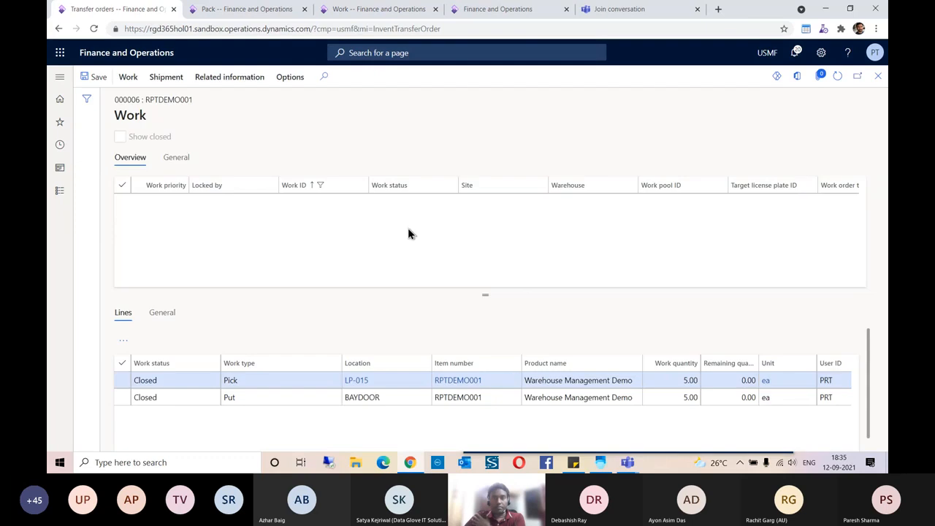
left_click(736, 206)
left_click_drag(736, 205, 730, 205)
key("ctrl+c")
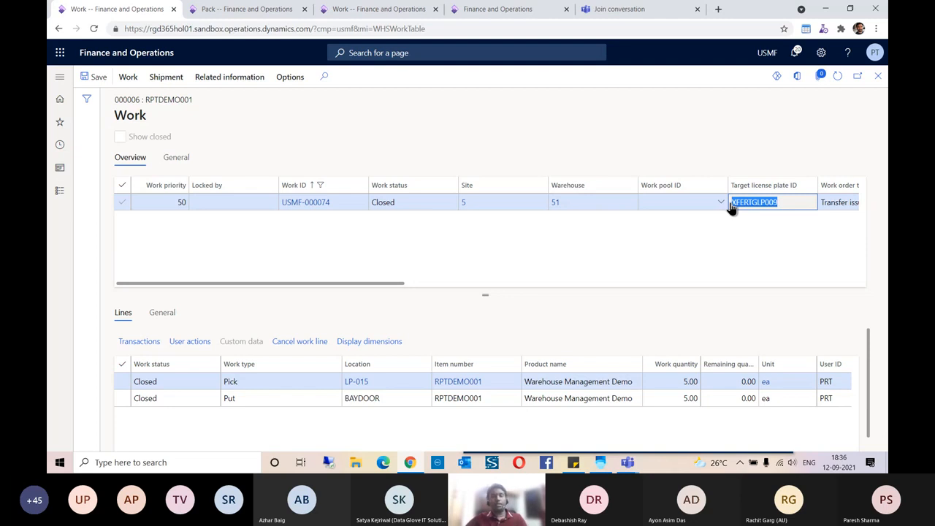
key("alt+Tab")
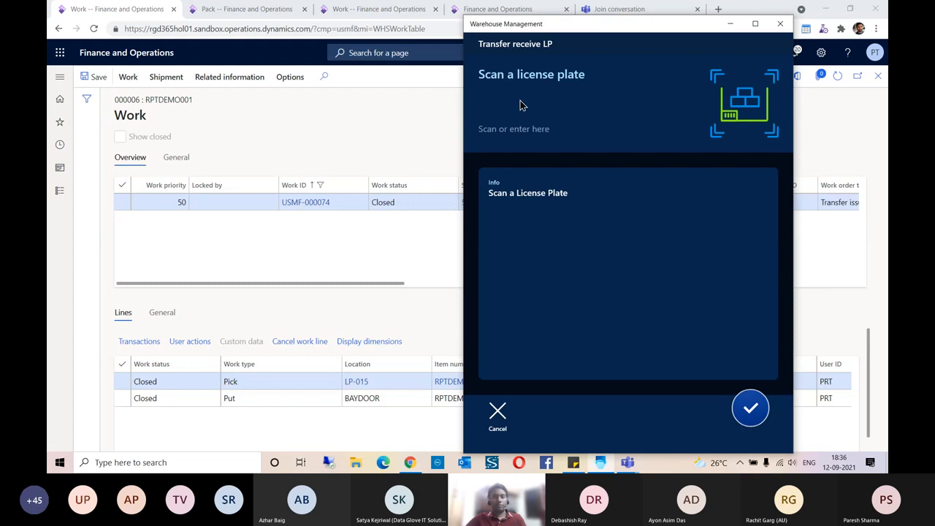
- Receive plate XFERTGLP009 and put its 5 ea of RPTDEMO001 away at 01A01R1S1B
left_click(520, 105)
key("ctrl+v")
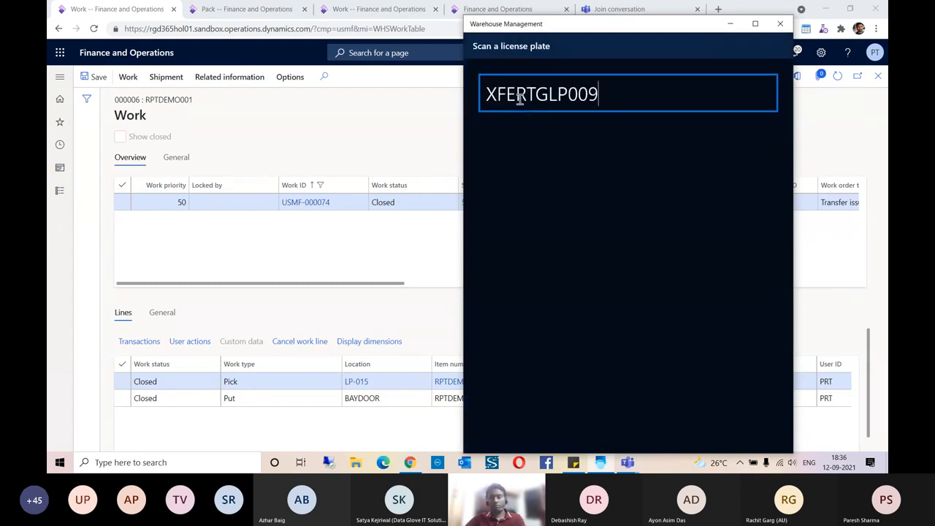
key("Return")
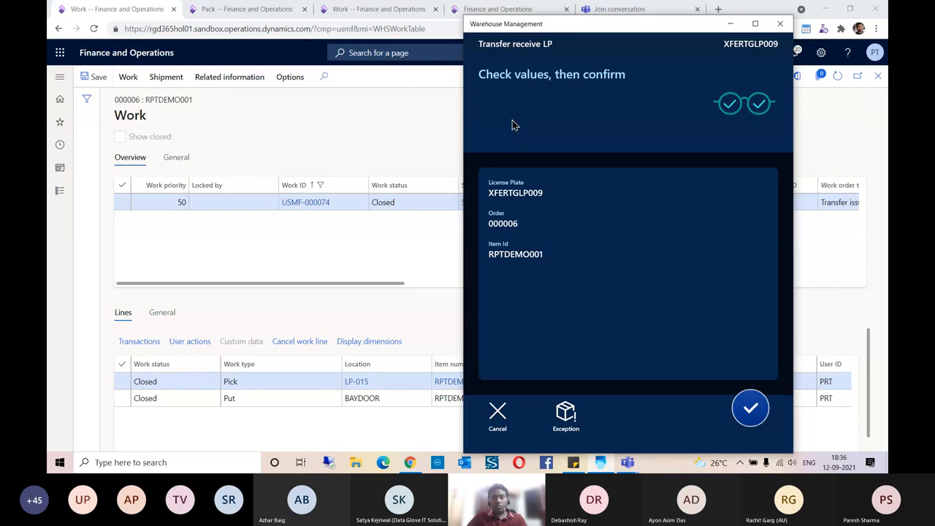
left_click(752, 407)
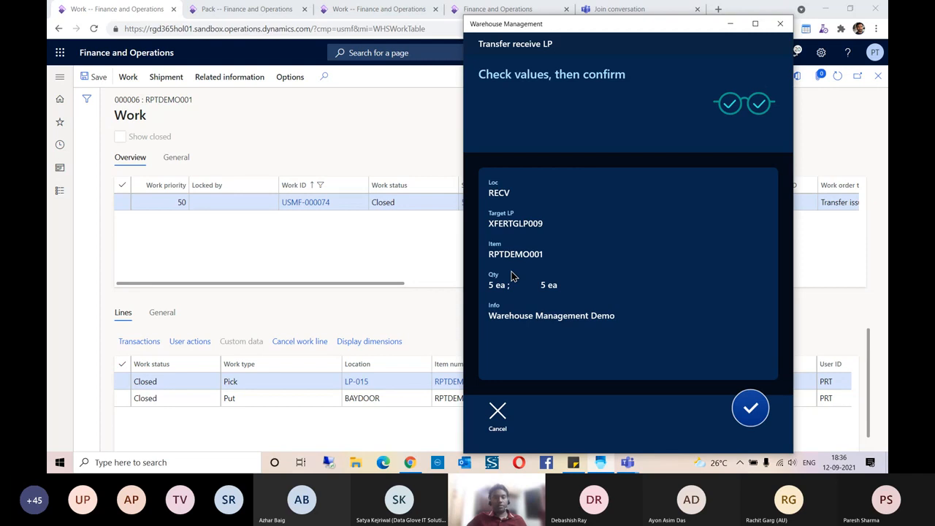
left_click(752, 411)
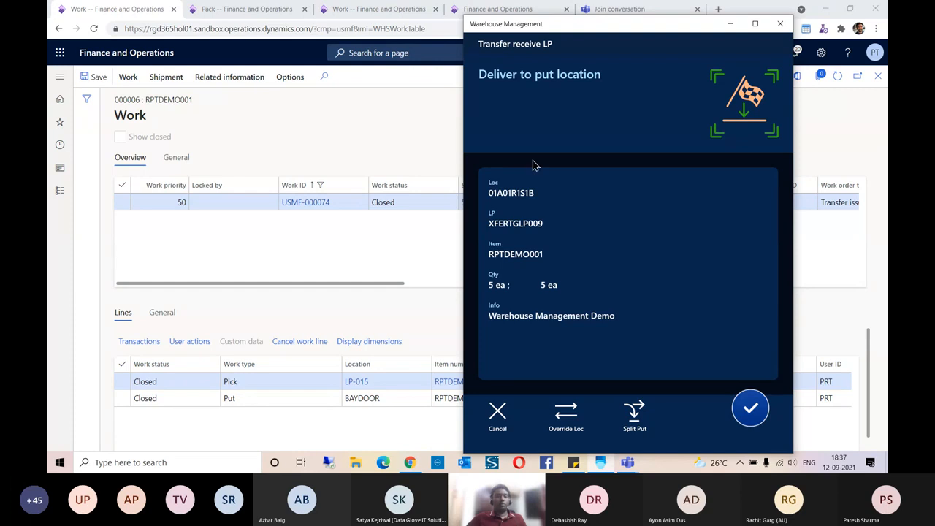
left_click(751, 406)
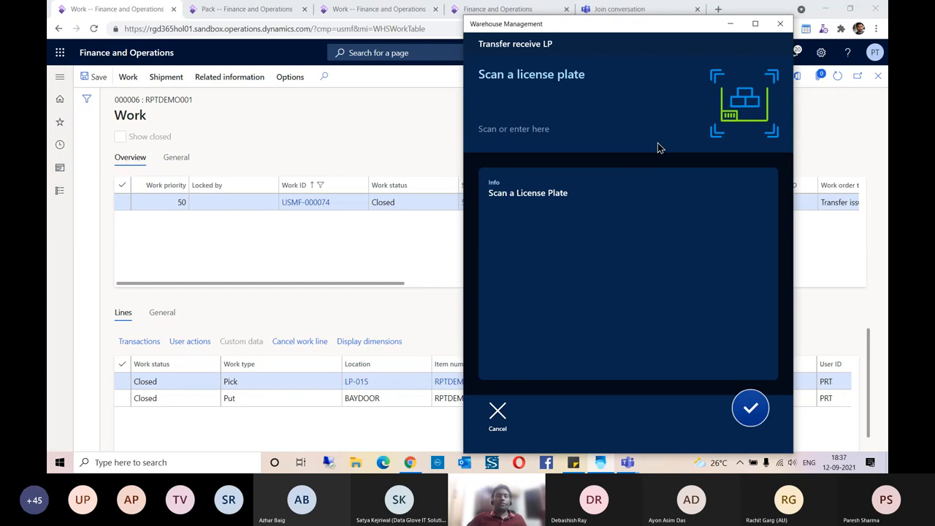
left_click(424, 253)
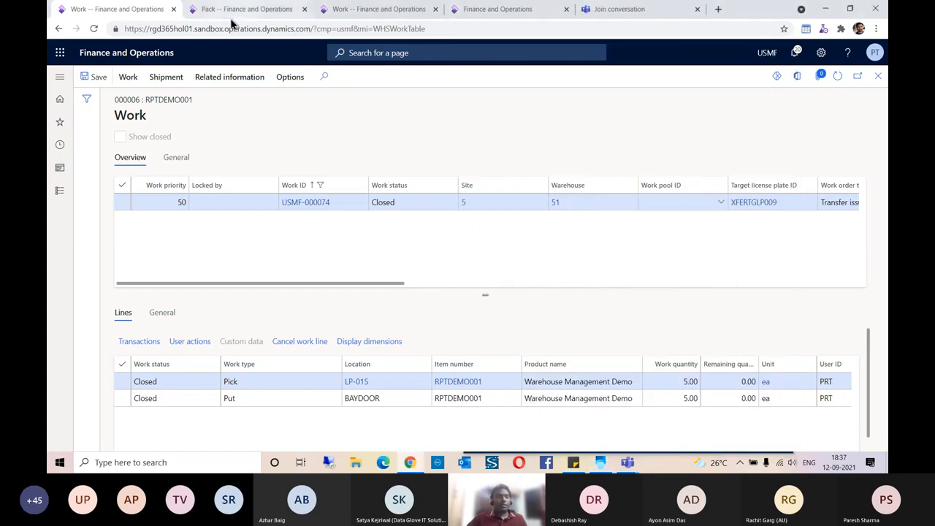
- Close the Work page, back to transfer order 000006 with To warehouse 61
left_click(877, 76)
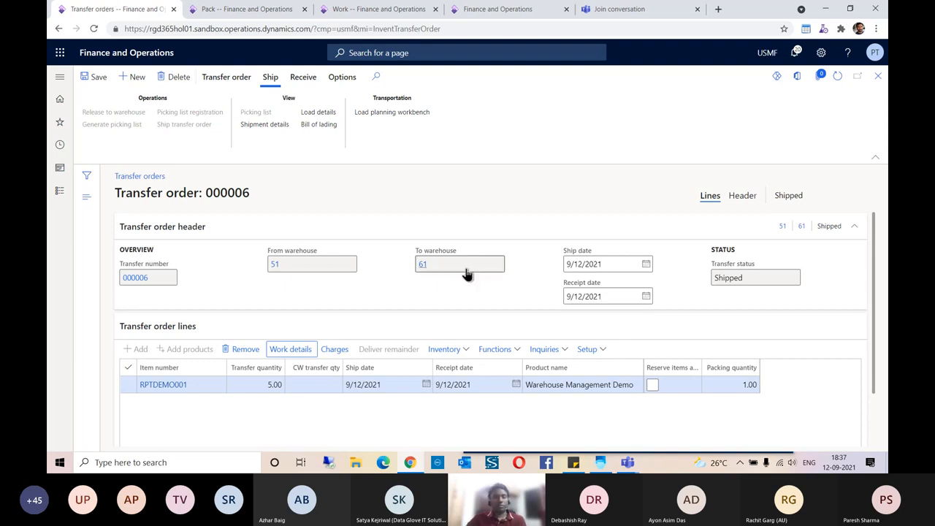
mouse_move(467, 273)
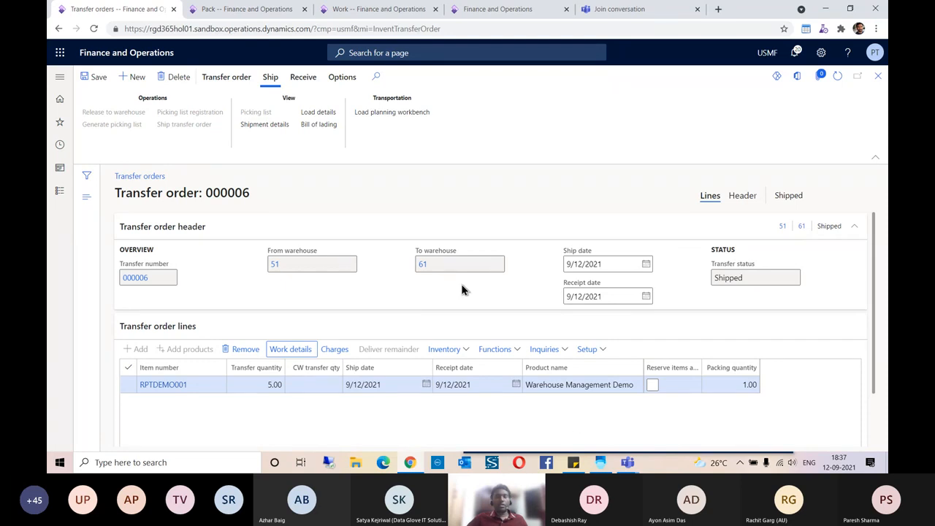
left_click(598, 461)
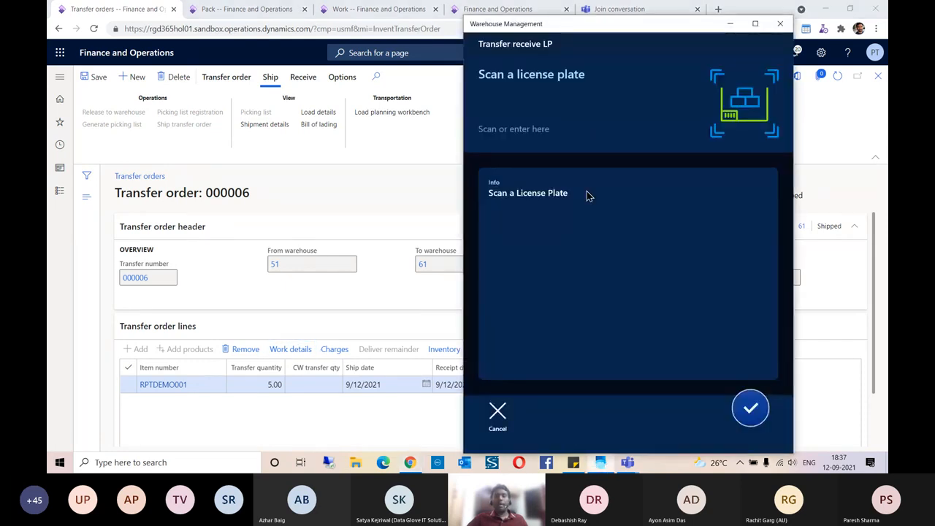
- Cancel the license plate scan and switch the working warehouse to 24
left_click(497, 413)
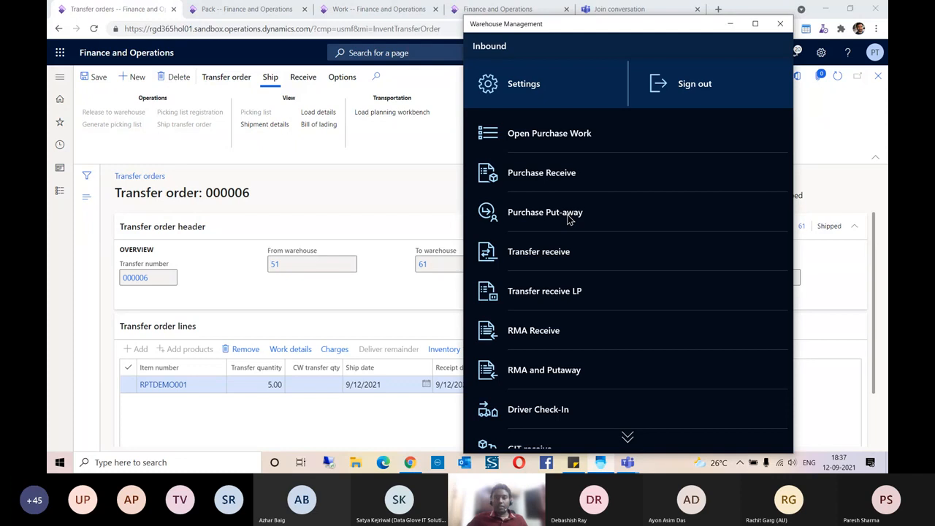
scroll(569, 219, "down", 3)
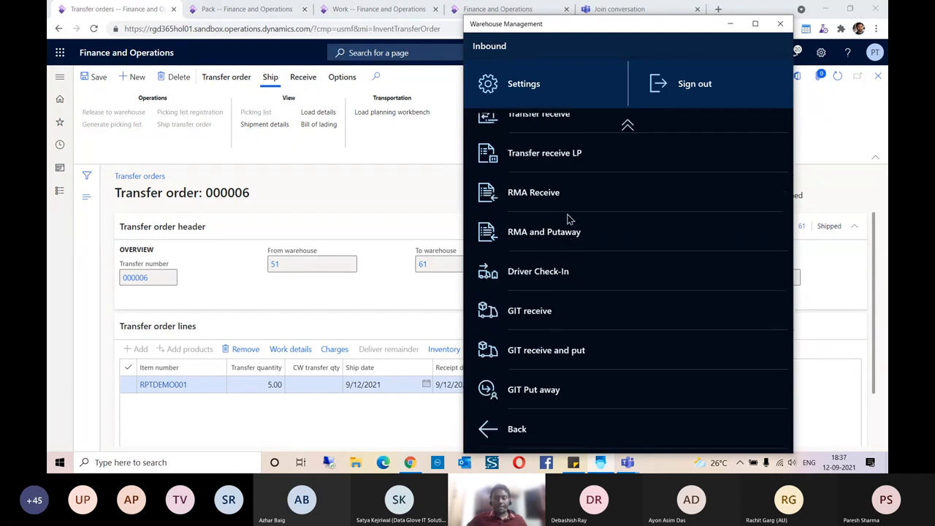
left_click(487, 431)
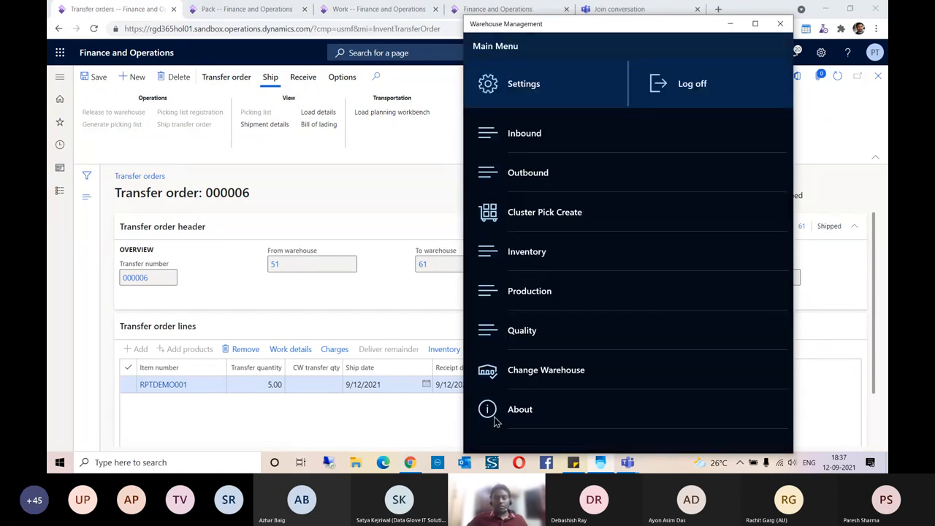
left_click(529, 372)
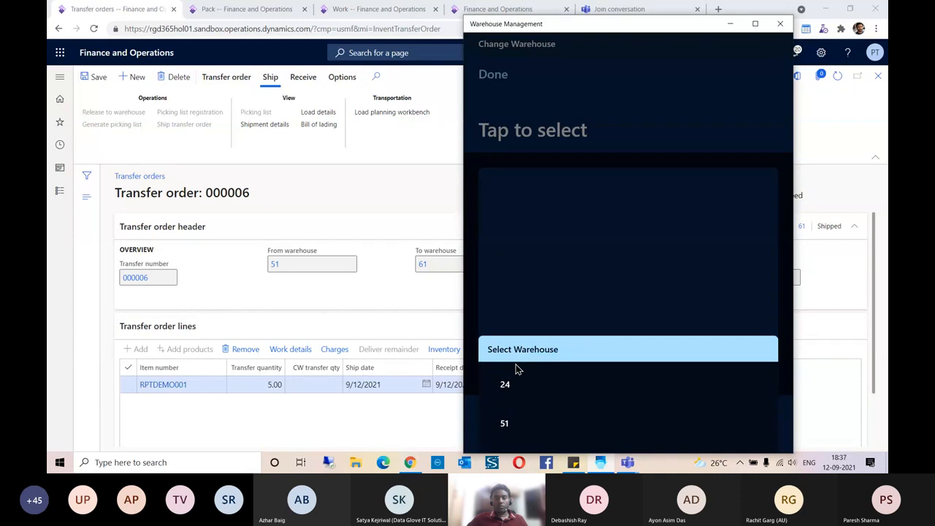
left_click(515, 368)
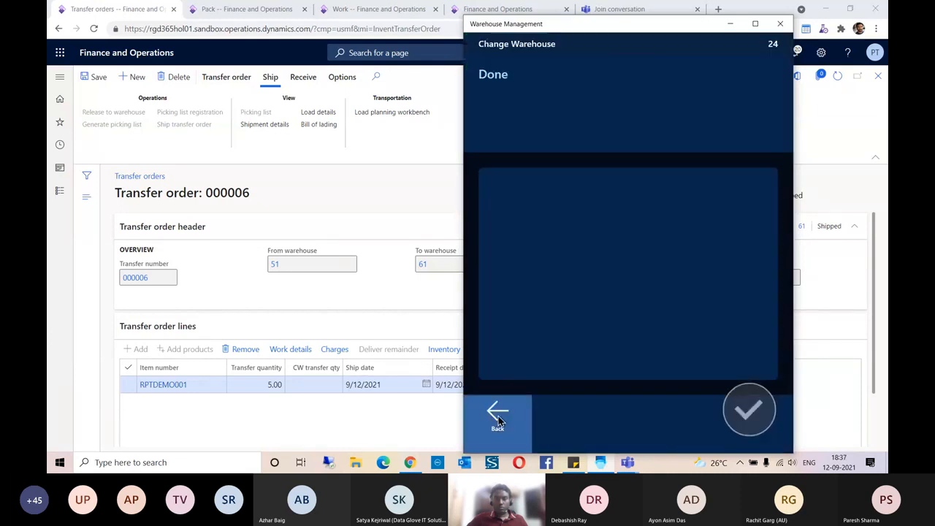
left_click(498, 421)
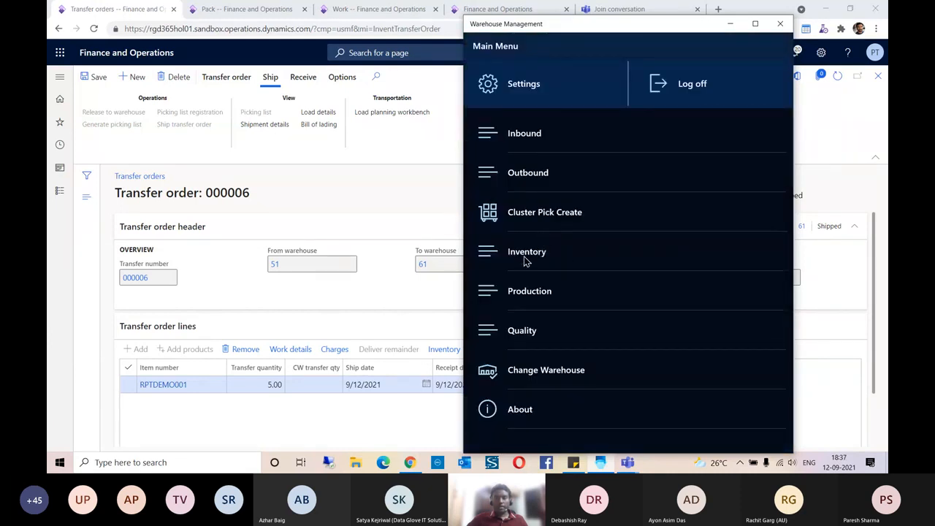
- Start LP Inquiry from the Inventory menu
left_click(525, 257)
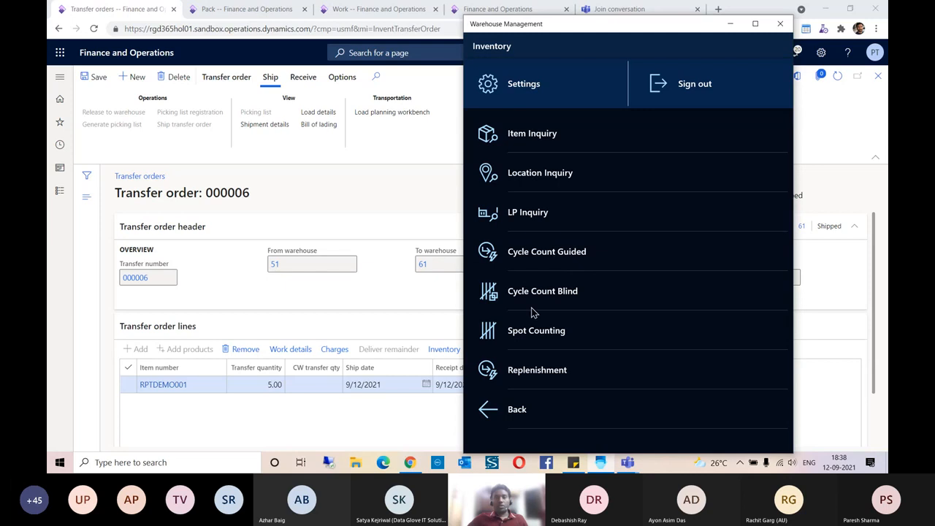
left_click(527, 213)
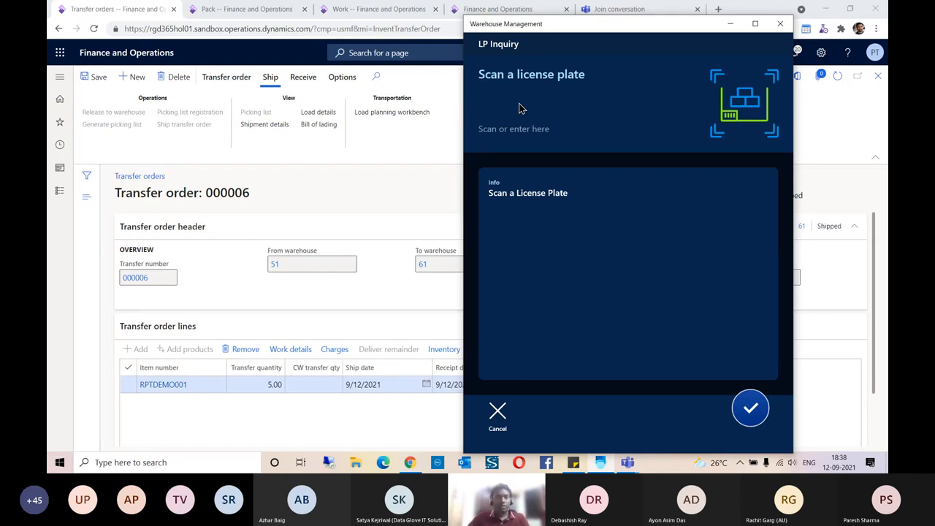
left_click(354, 195)
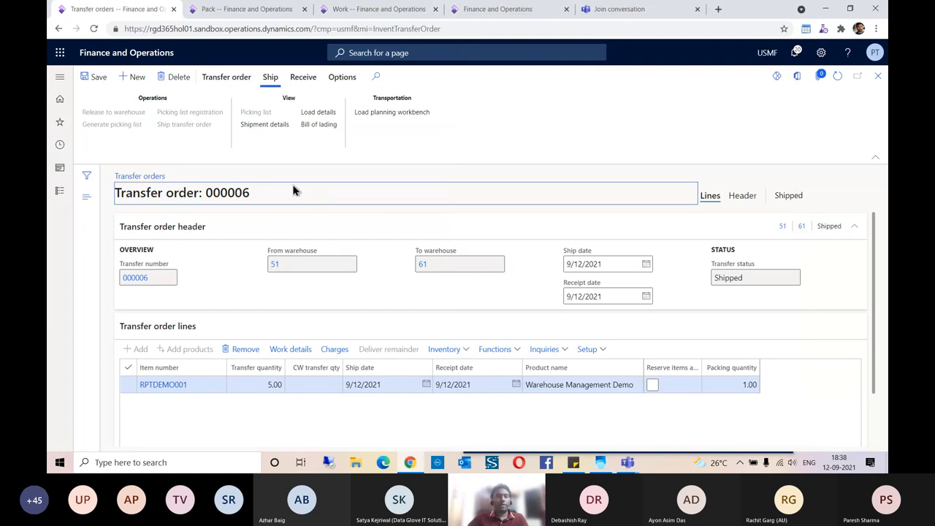
- Filter Released products by DEMO and open Demo Product
left_click(241, 9)
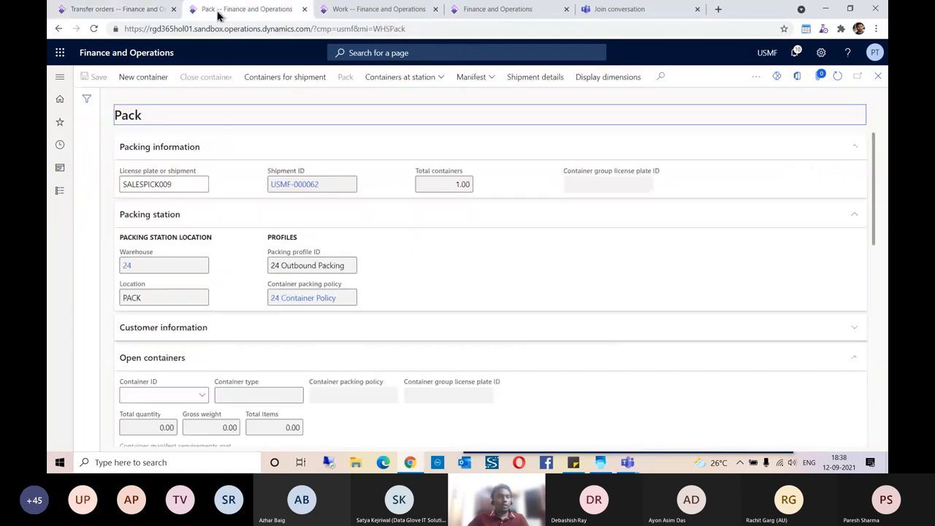
left_click(62, 123)
scroll(87, 236, "down", 3)
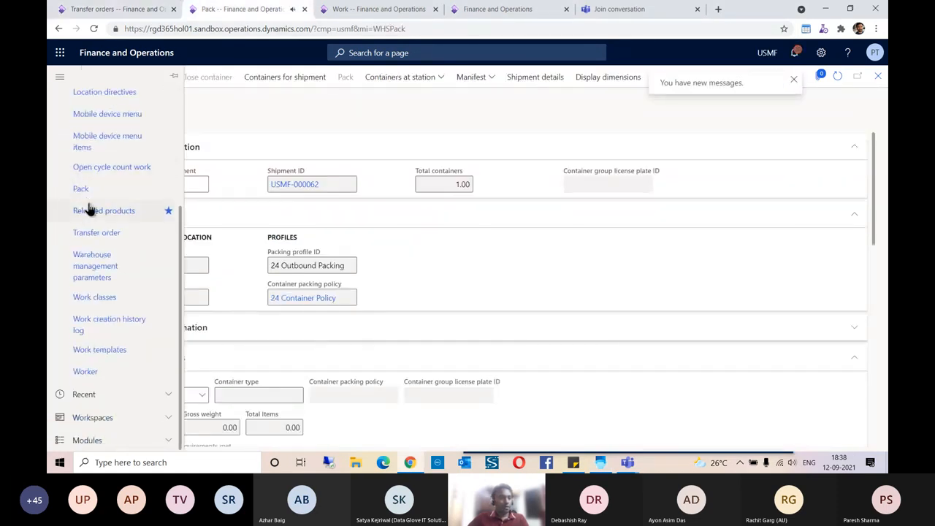
left_click(95, 211)
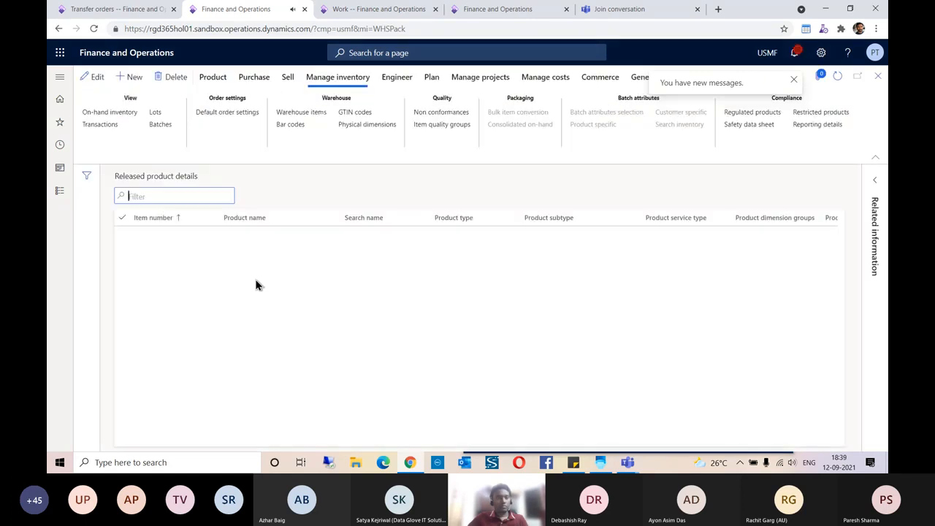
type("DEMO")
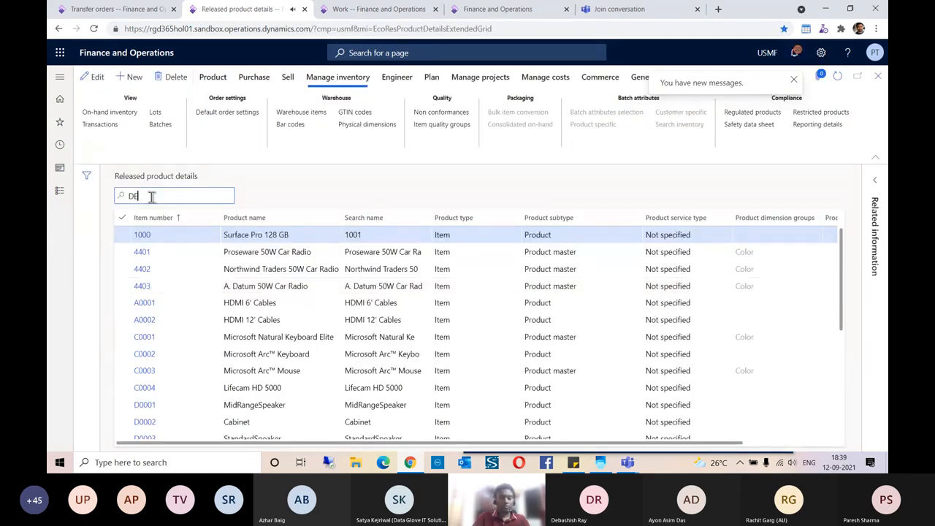
key("Return")
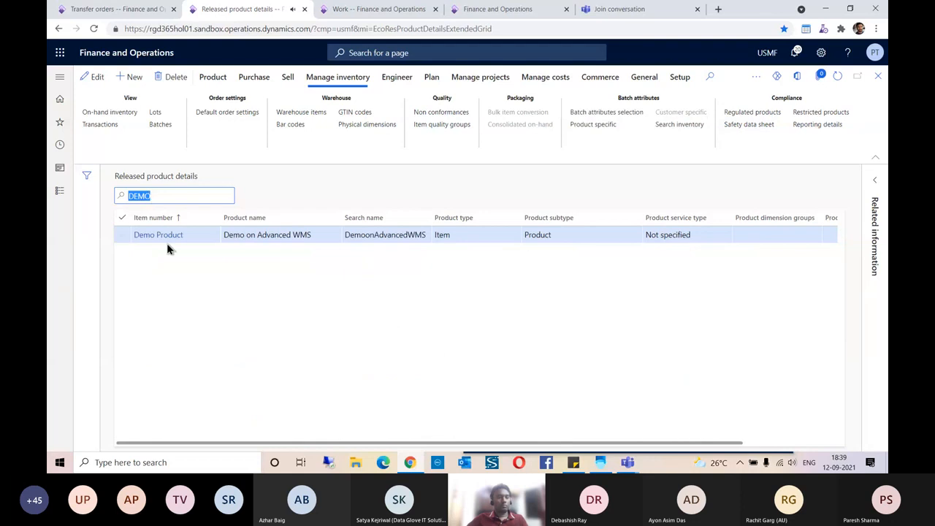
left_click(158, 234)
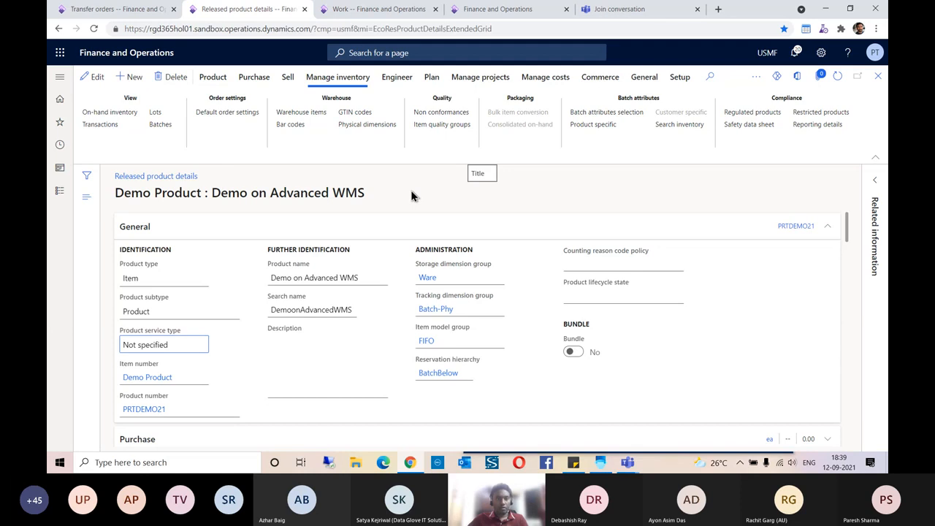
- Show Demo Product's on-hand inventory and copy the BATCH001 FL-001 license plate
left_click(116, 114)
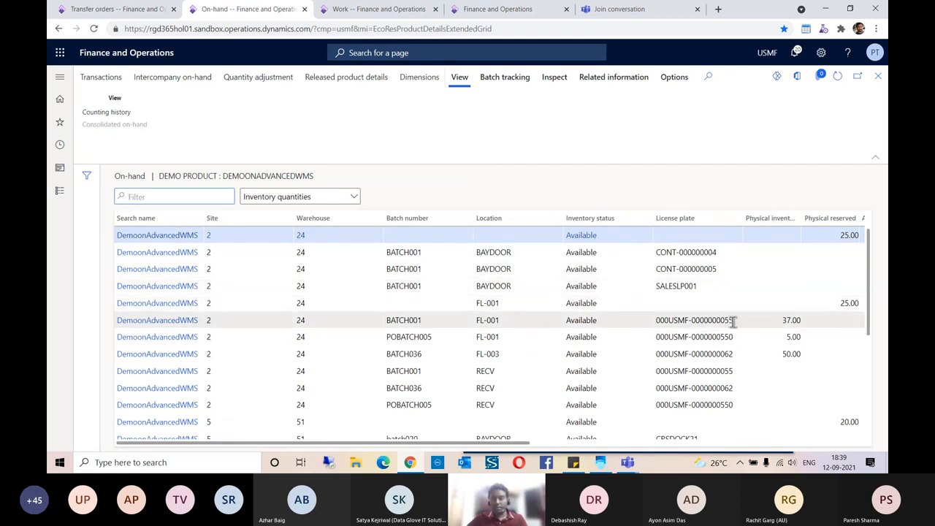
left_click_drag(733, 322, 653, 321)
key("ctrl+c")
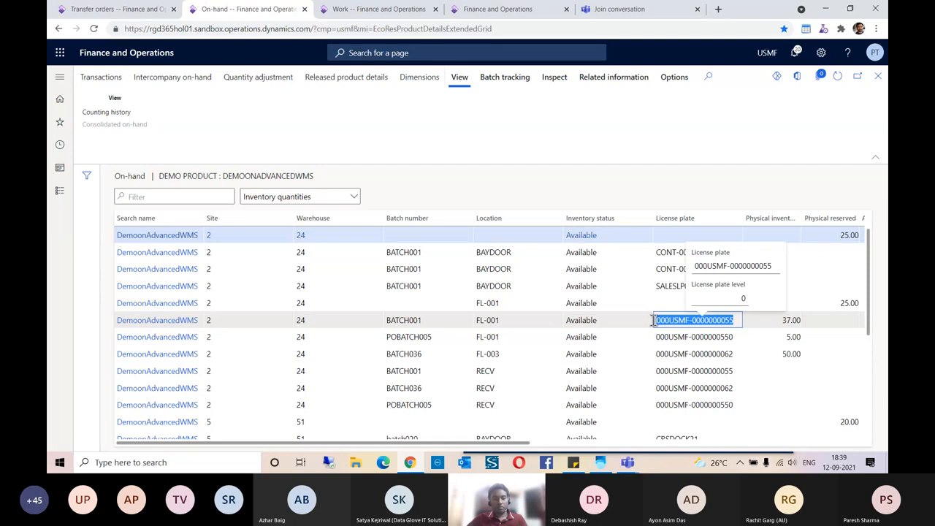
left_click(600, 463)
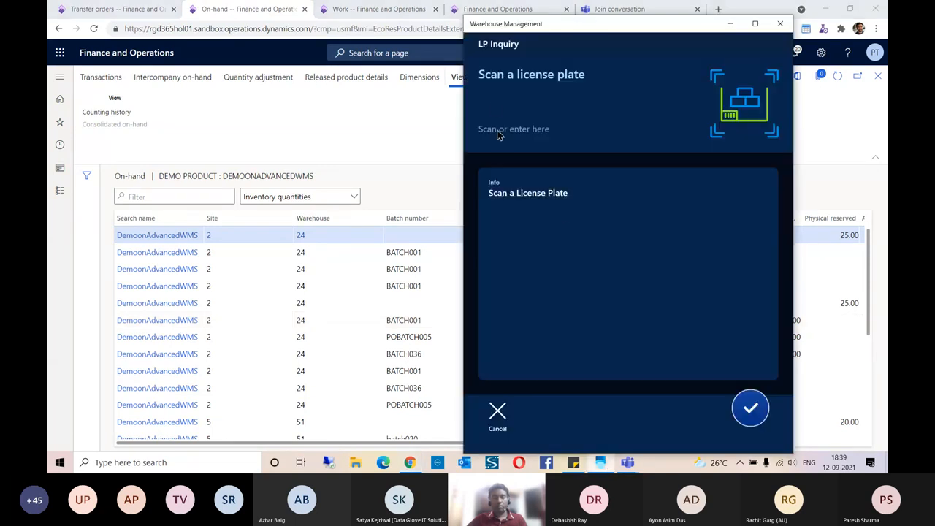
key("ctrl+v")
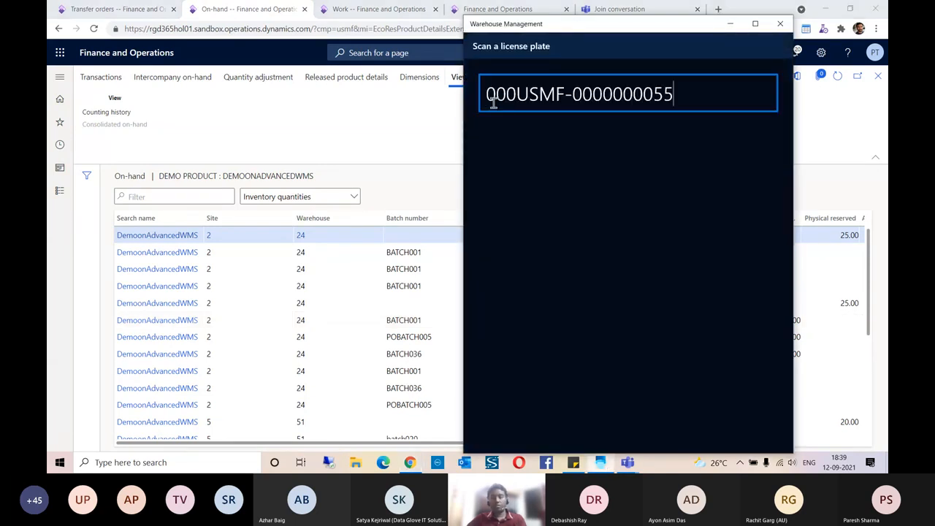
key("Return")
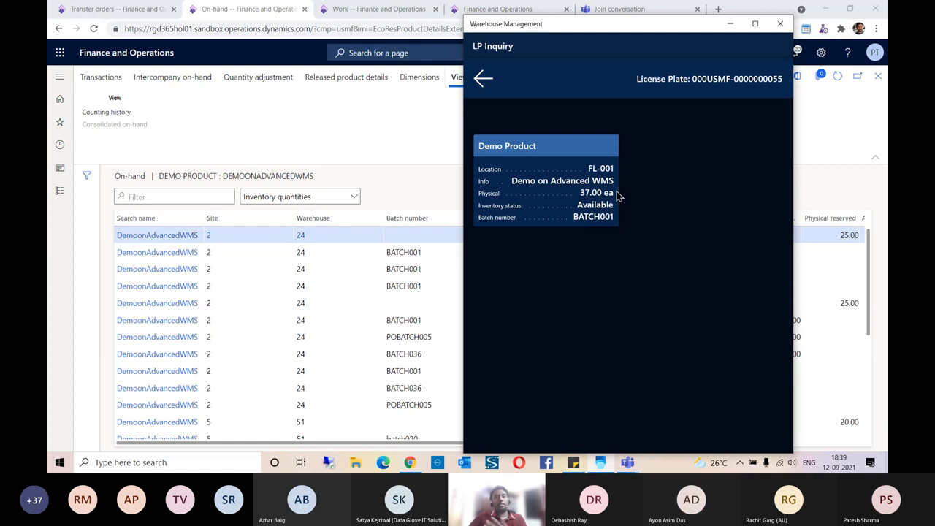
left_click(483, 80)
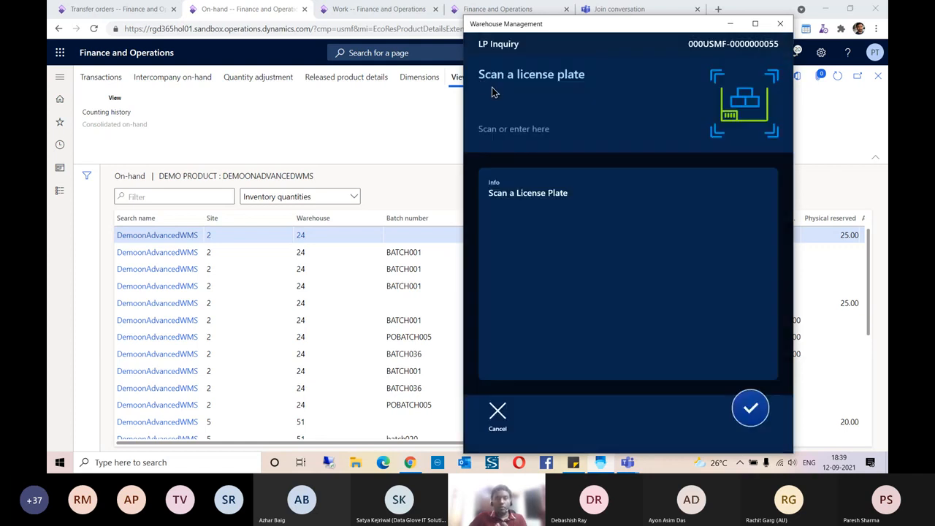
left_click(499, 410)
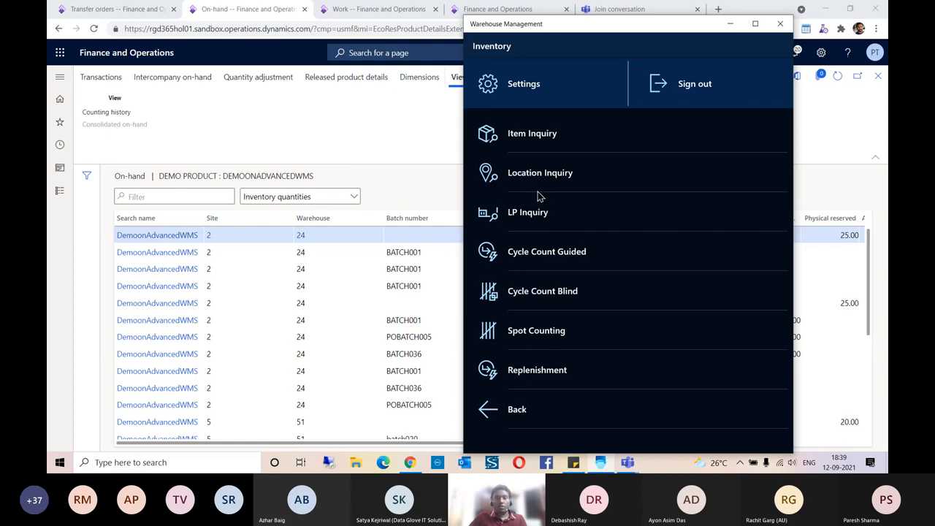
- Run a Location Inquiry on FL-001 and review its stock cards
left_click(541, 181)
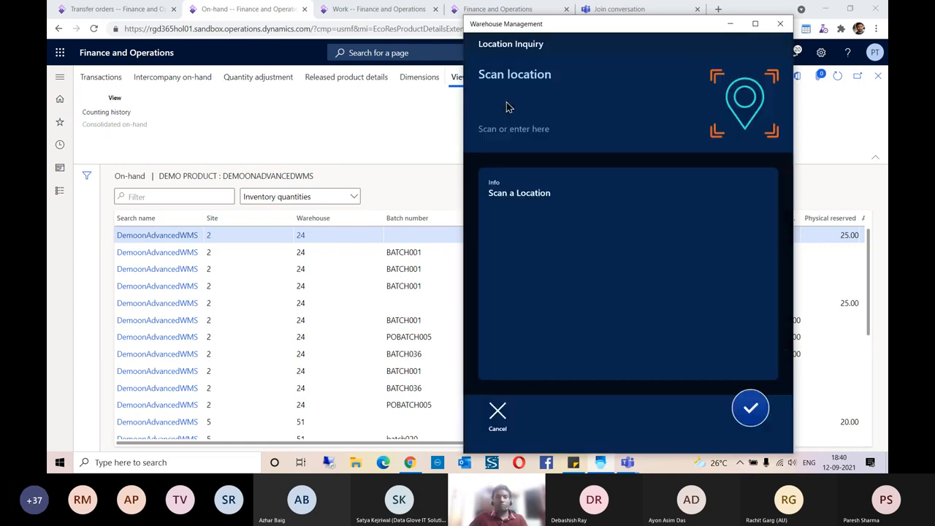
left_click(496, 128)
type("FL")
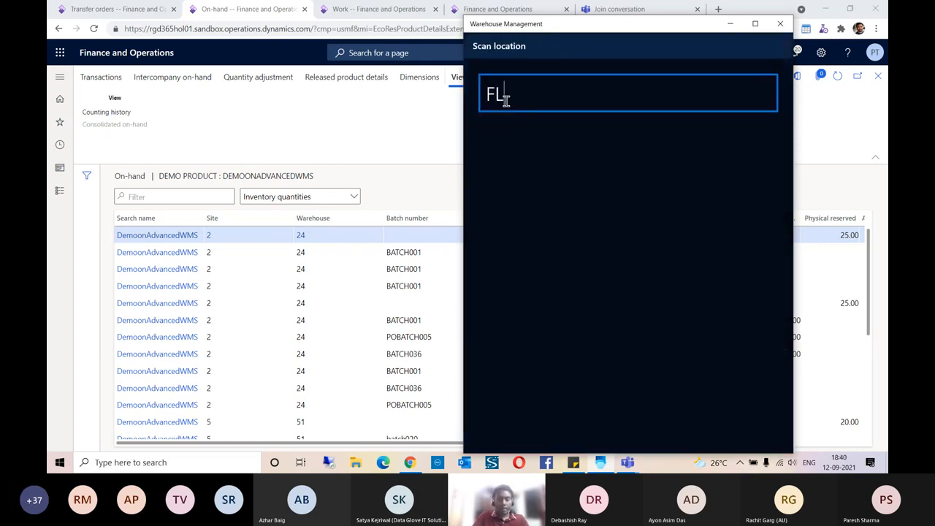
type("-001")
key("Return")
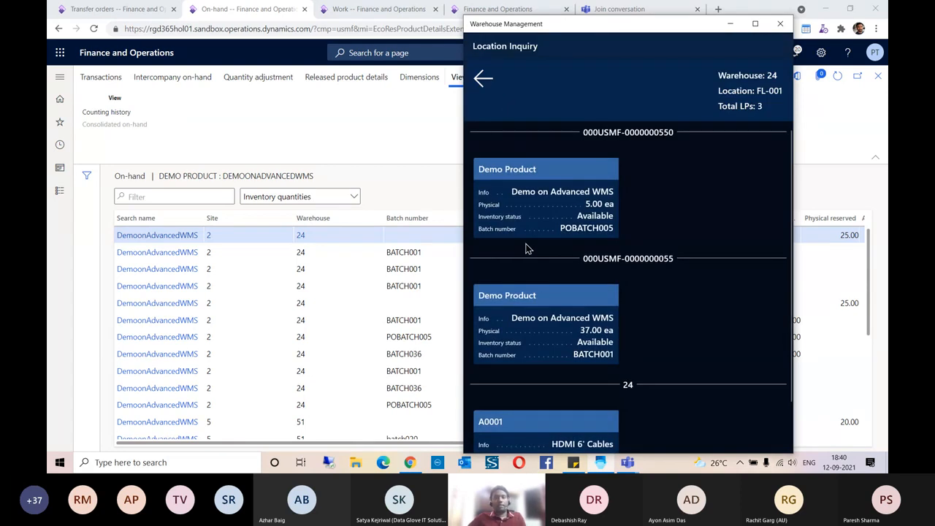
scroll(538, 283, "down", 1)
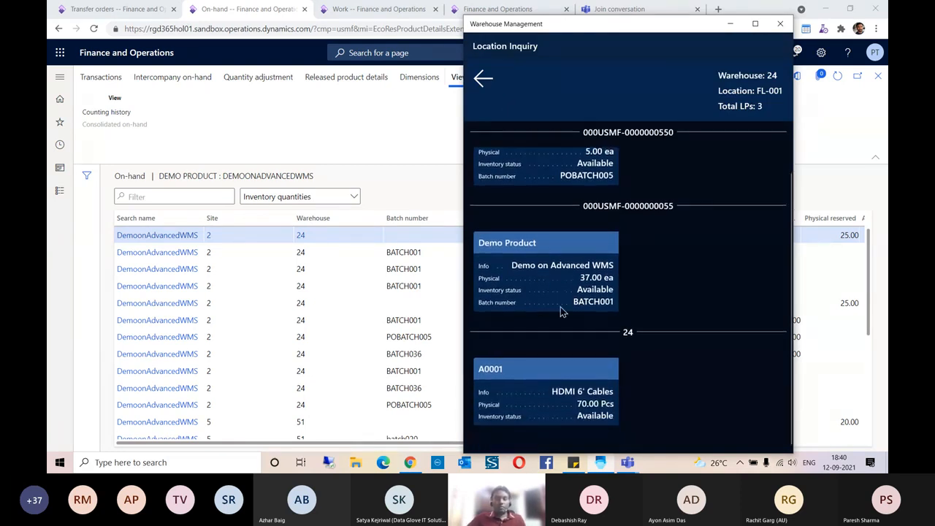
scroll(562, 303, "up", 1)
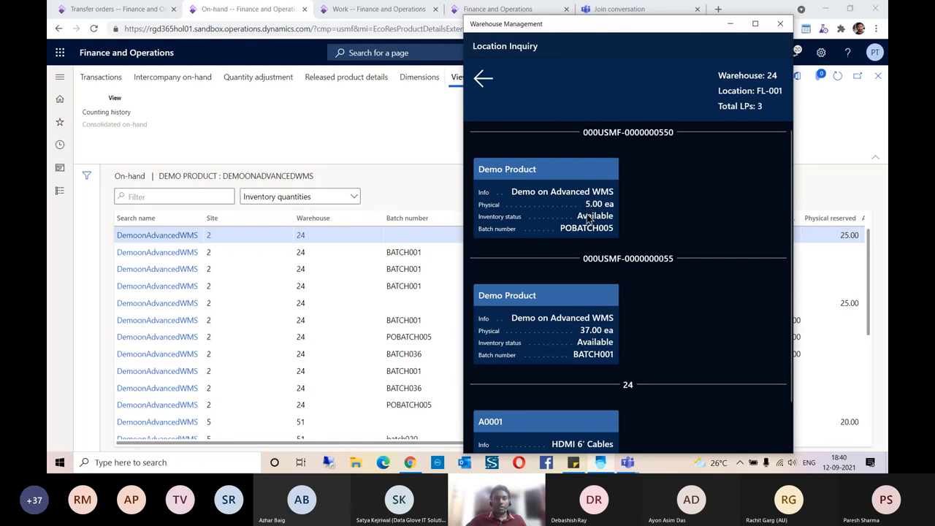
scroll(583, 232, "down", 1)
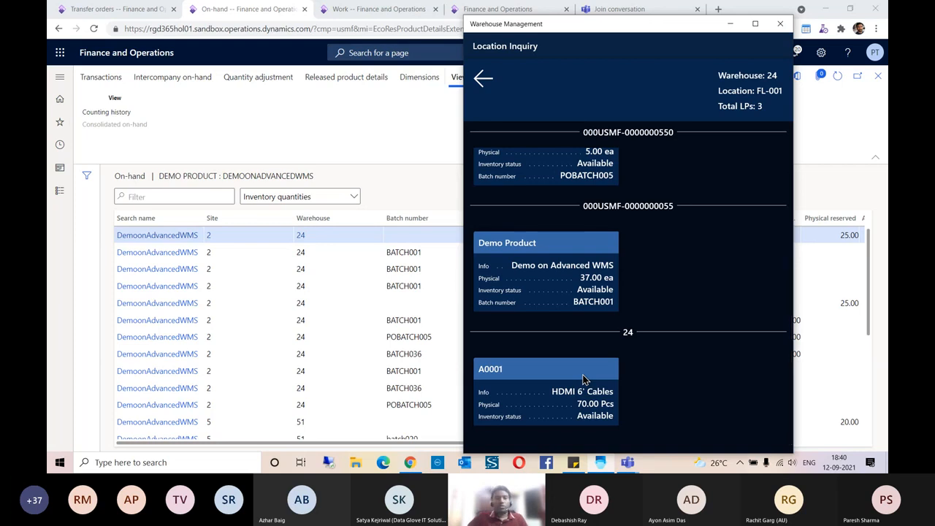
- Return to the Main Menu and minimise the warehouse app
left_click(484, 78)
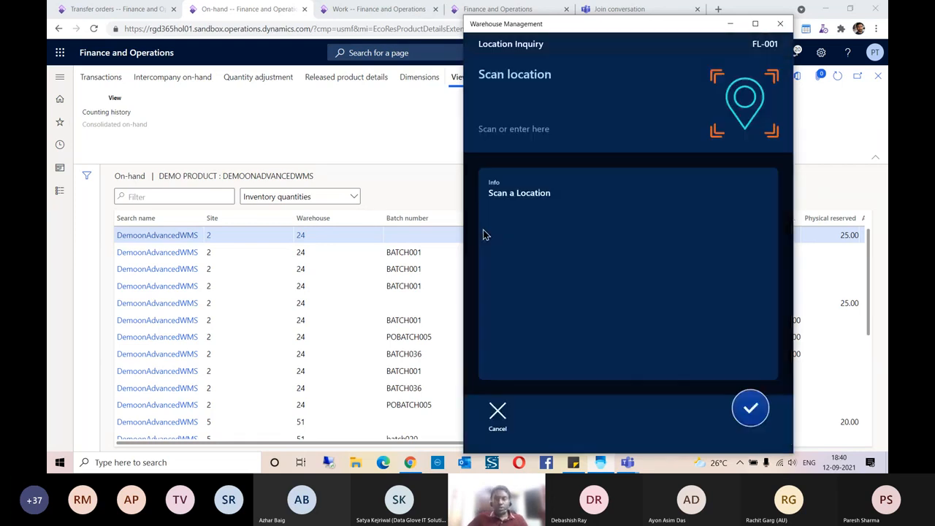
left_click(499, 413)
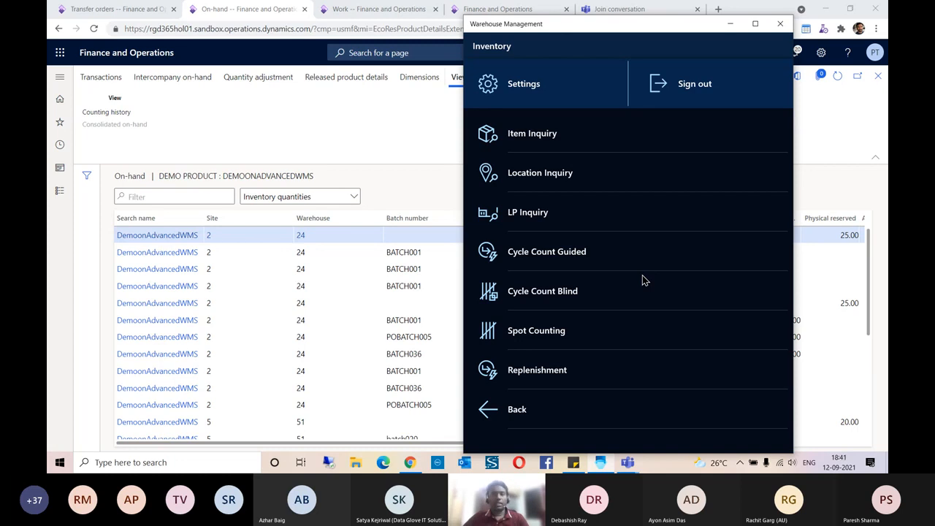
left_click(486, 412)
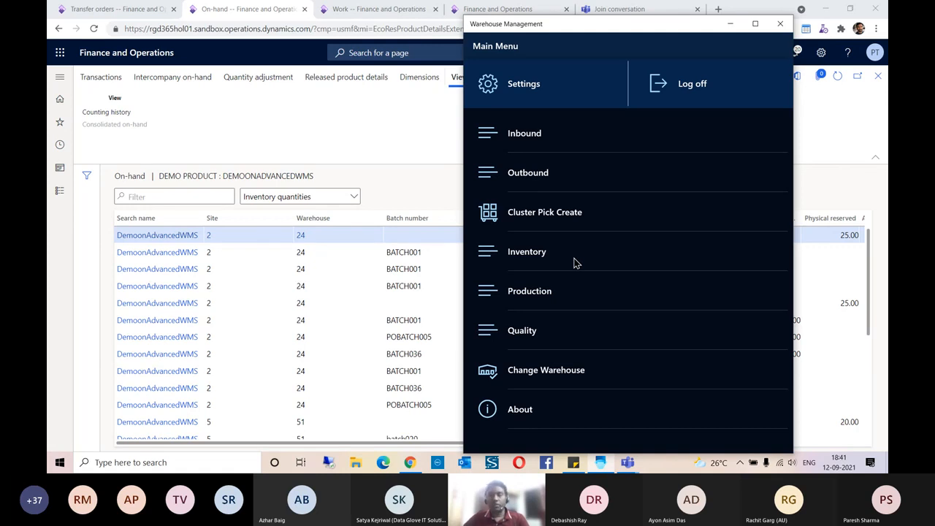
left_click(730, 23)
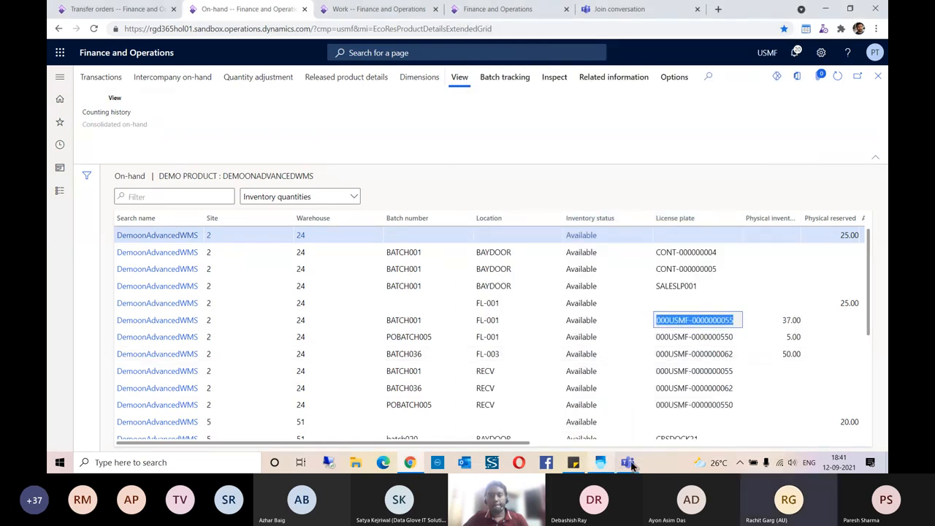
- Switch to the Teams meeting window and end the screen share
left_click(625, 464)
left_click(573, 413)
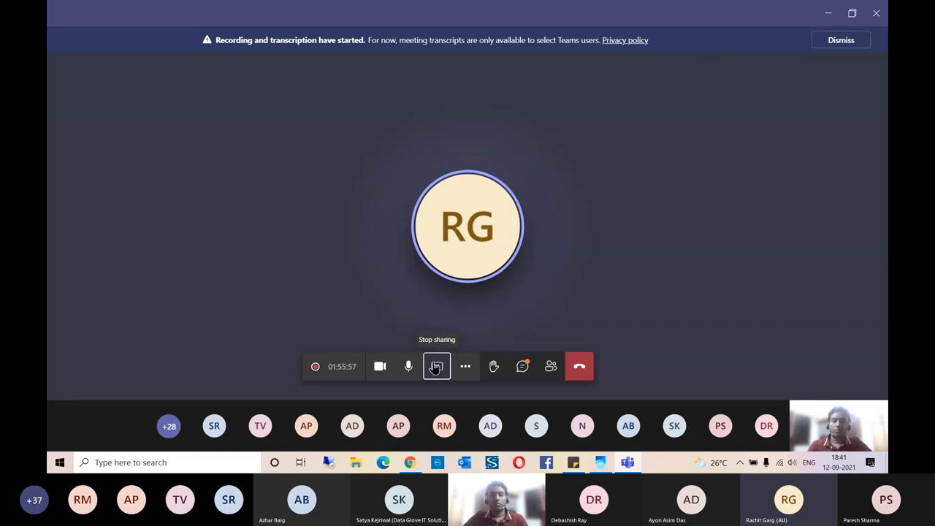
left_click(436, 366)
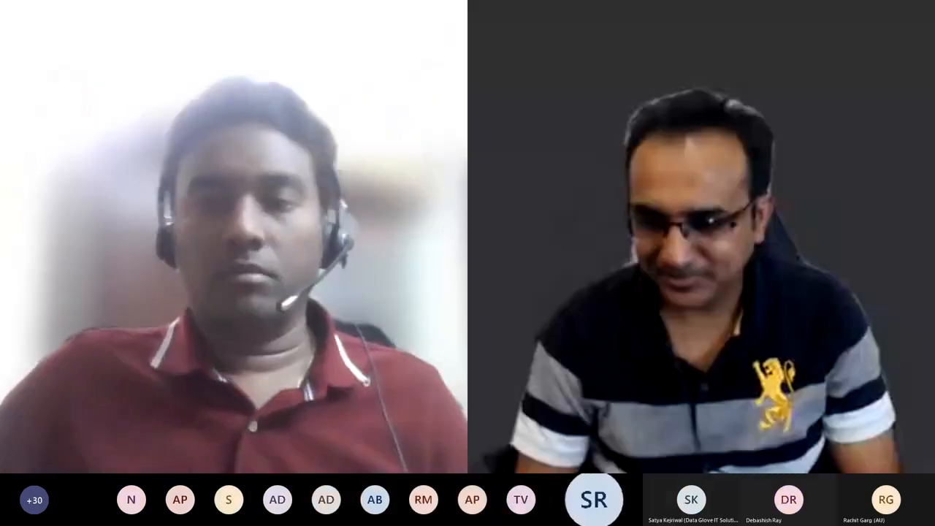